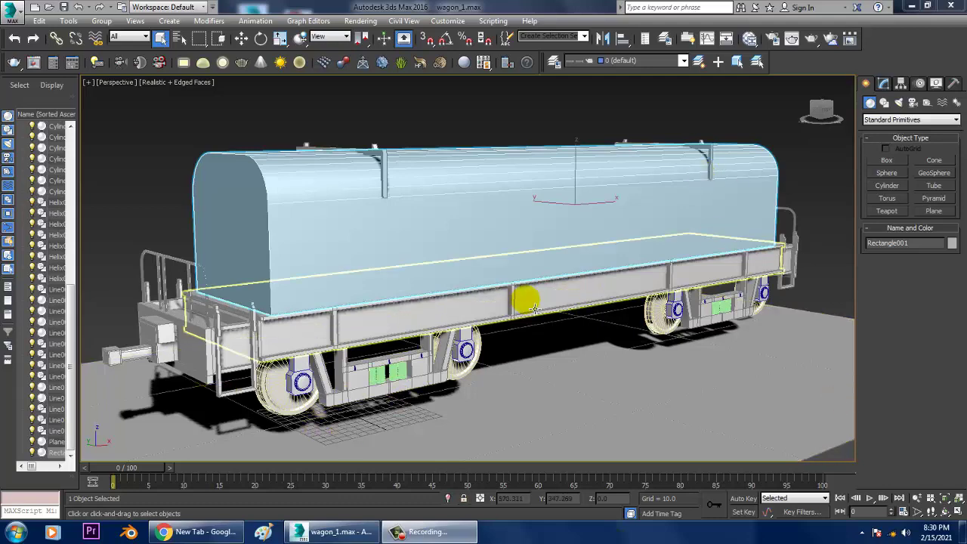
# Open the rail-wagon-5-3d-model-low-poly-max-fbx.jpg reference image from Rendering > View Image File
pyautogui.moveTo(701, 169)
pyautogui.keyDown('alt'); pyautogui.mouseDown(button='middle')
pyautogui.moveTo(602, 276)
pyautogui.moveTo(551, 264)
pyautogui.mouseUp(button='middle'); pyautogui.keyUp('alt')
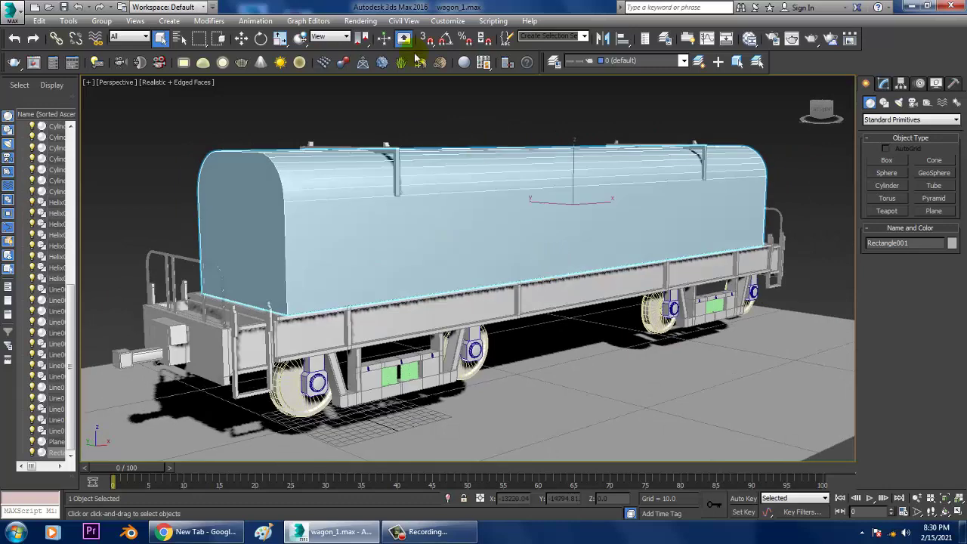
pyautogui.click(360, 21)
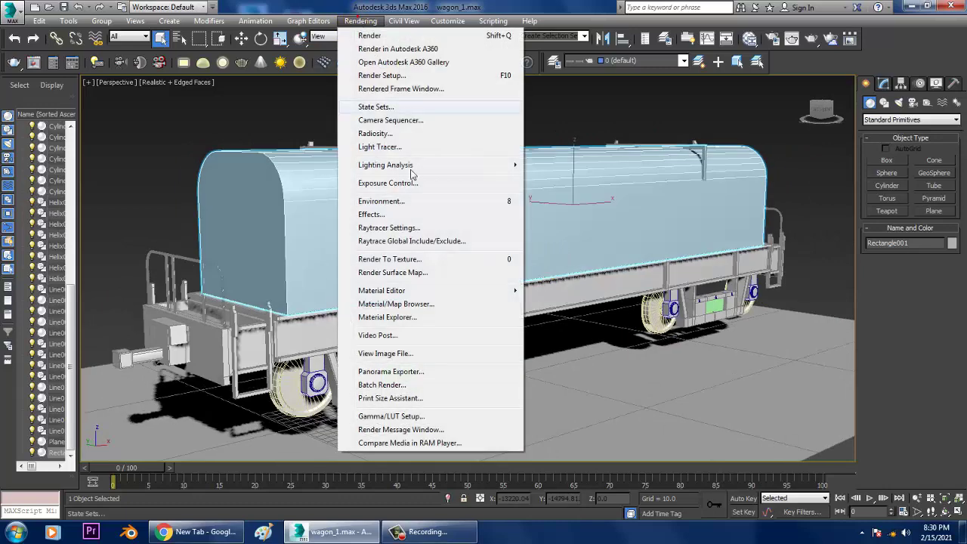
pyautogui.click(424, 355)
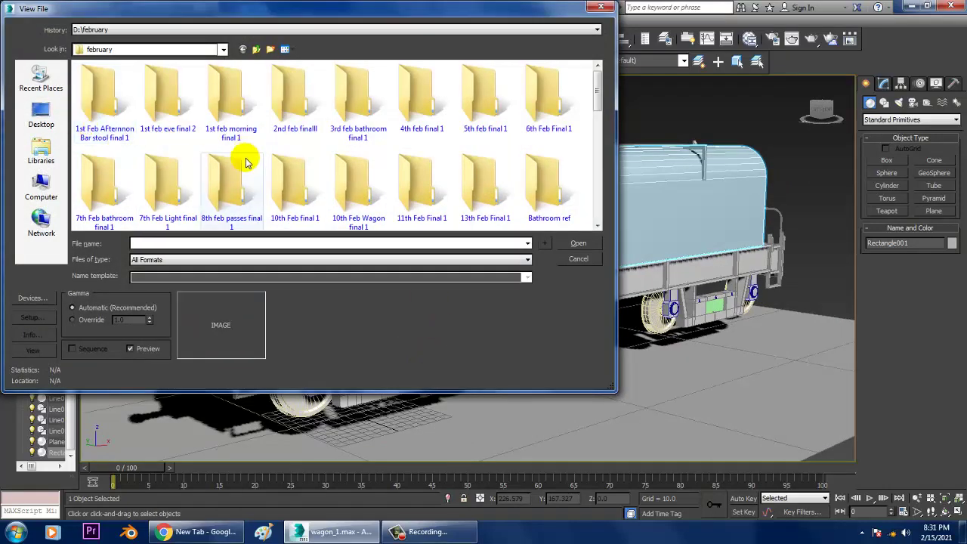
pyautogui.scroll(-10, 243, 176)
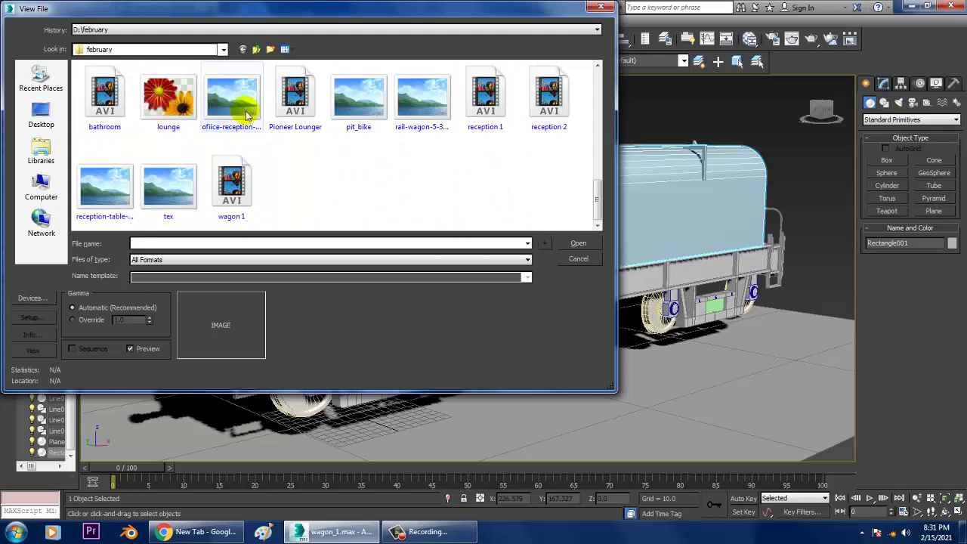
pyautogui.click(432, 91)
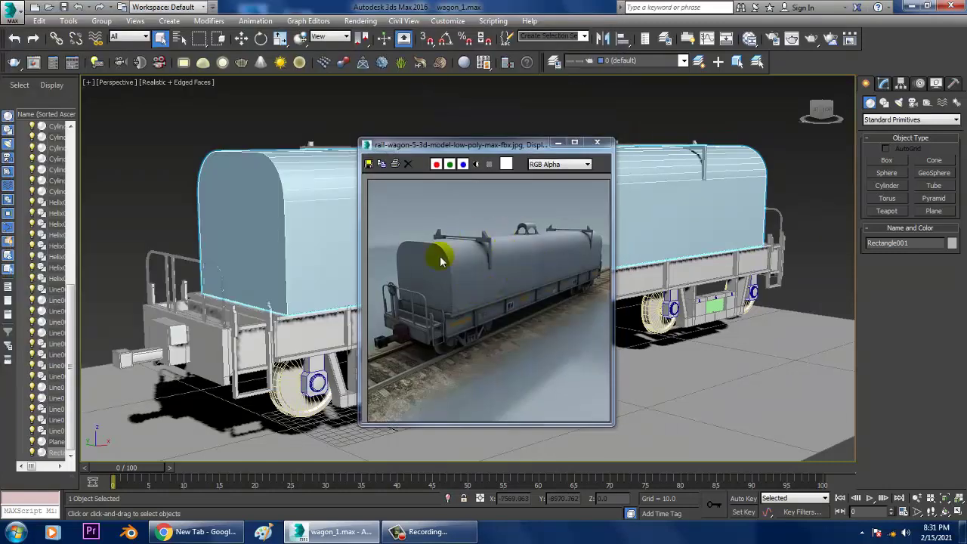
# Move the reference image window to the left and orbit to a side-on view of the wagon
pyautogui.moveTo(480, 148); pyautogui.dragTo(155, 127)
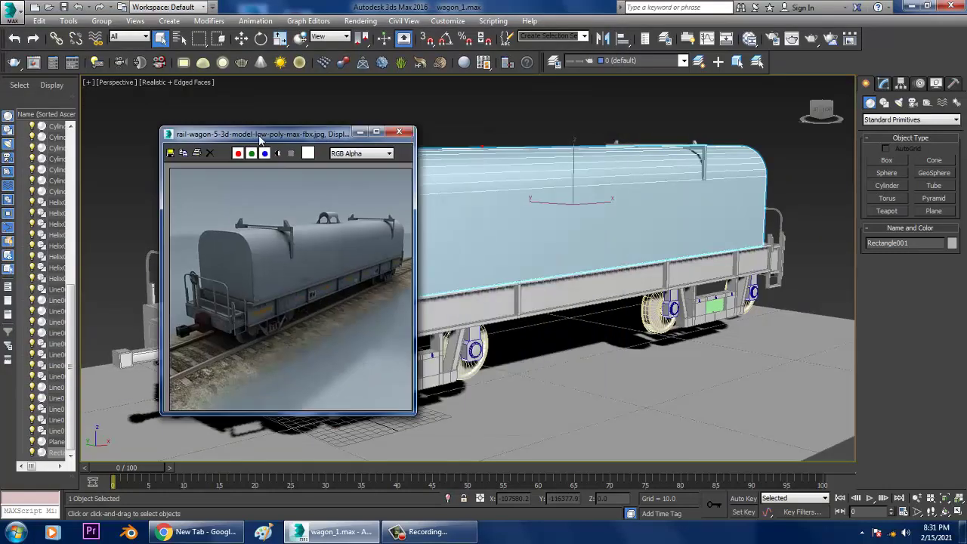
pyautogui.moveTo(547, 188)
pyautogui.keyDown('alt'); pyautogui.mouseDown(button='middle')
pyautogui.moveTo(538, 316)
pyautogui.moveTo(464, 313)
pyautogui.mouseUp(button='middle'); pyautogui.keyUp('alt')
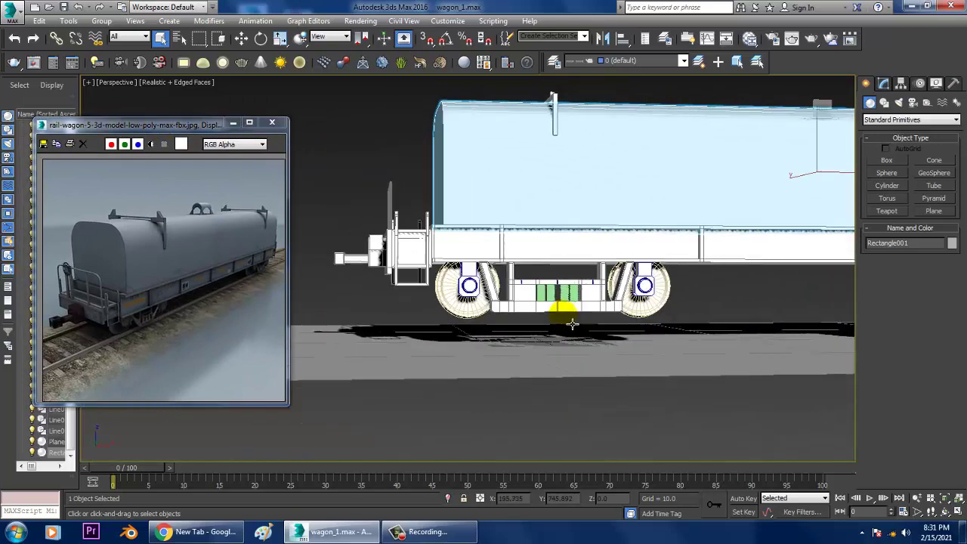
pyautogui.hotkey('alt', 'w')
pyautogui.hotkey('alt', 'w')
pyautogui.scroll(2, 591, 200)
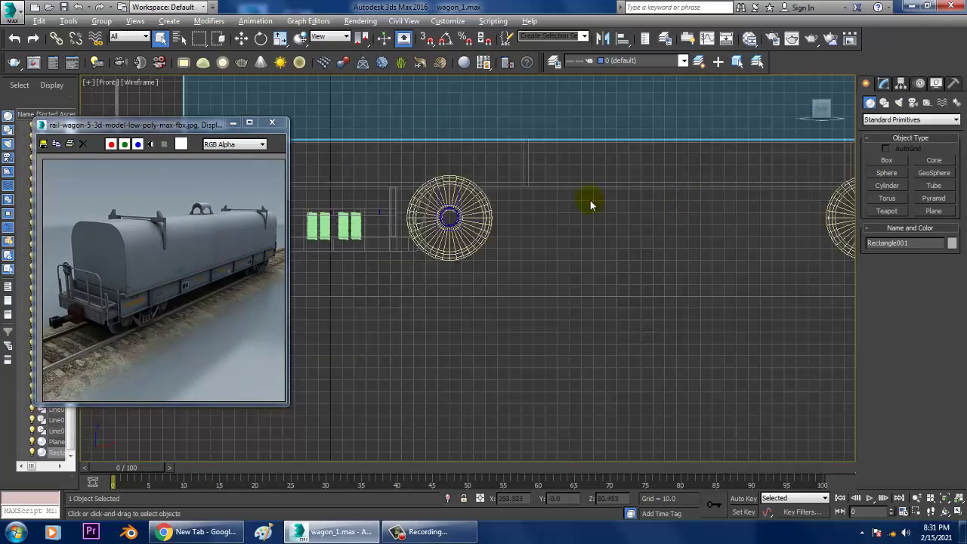
pyautogui.scroll(-2, 709, 249)
pyautogui.scroll(-2, 532, 280)
# Box-select the wheel bogie parts and switch to the Move tool
pyautogui.moveTo(457, 293); pyautogui.dragTo(728, 246)
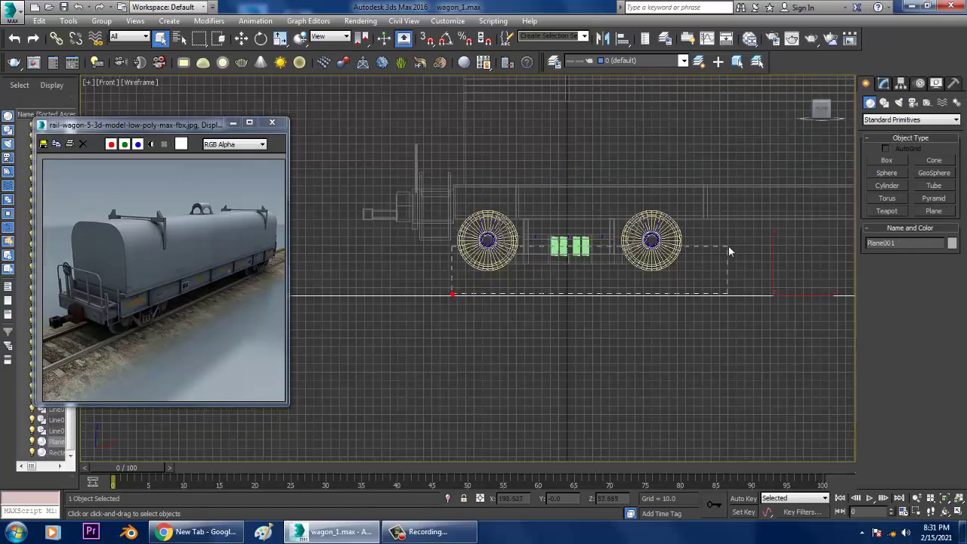
pyautogui.hotkey('alt', 'w')
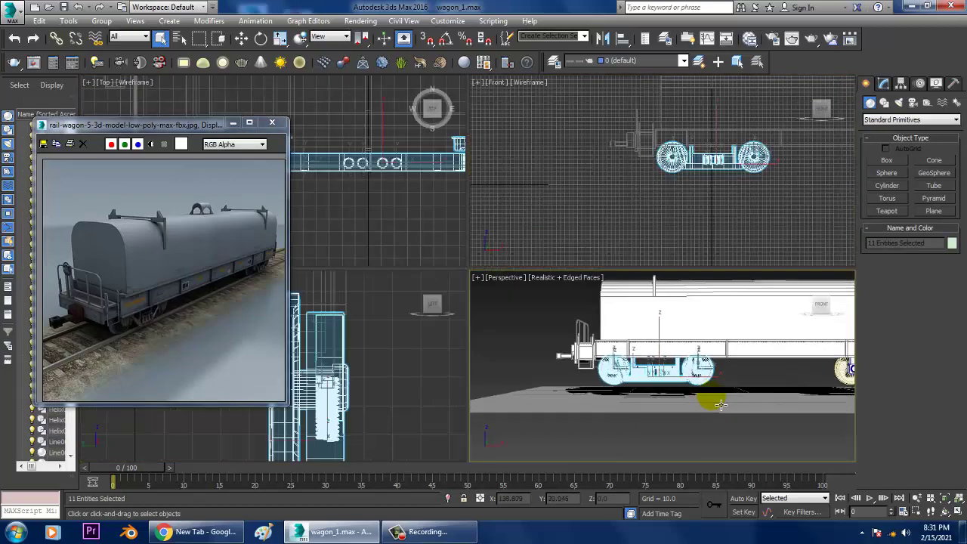
pyautogui.middleClick(710, 400)
pyautogui.hotkey('alt', 'w')
pyautogui.moveTo(697, 340)
pyautogui.keyDown('alt'); pyautogui.mouseDown(button='middle')
pyautogui.moveTo(582, 281)
pyautogui.moveTo(608, 298)
pyautogui.moveTo(642, 301)
pyautogui.mouseUp(button='middle'); pyautogui.keyUp('alt')
pyautogui.press('w')
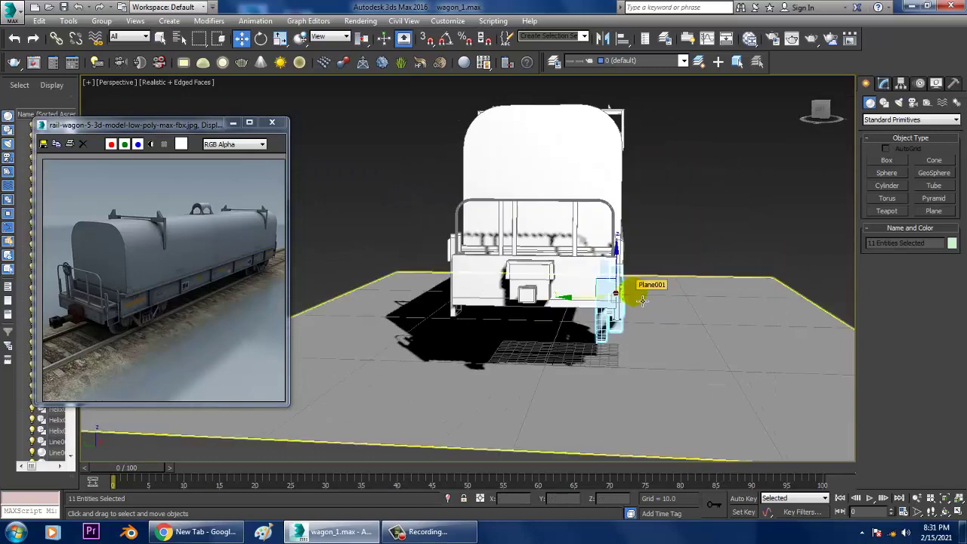
# Mirror the selected bogie as a copy across the Y axis
pyautogui.click(605, 38)
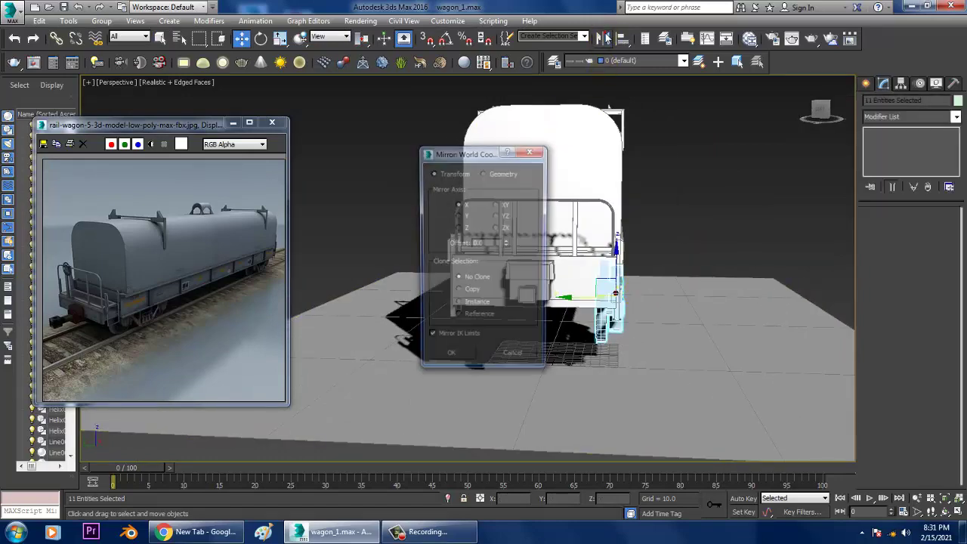
pyautogui.click(472, 291)
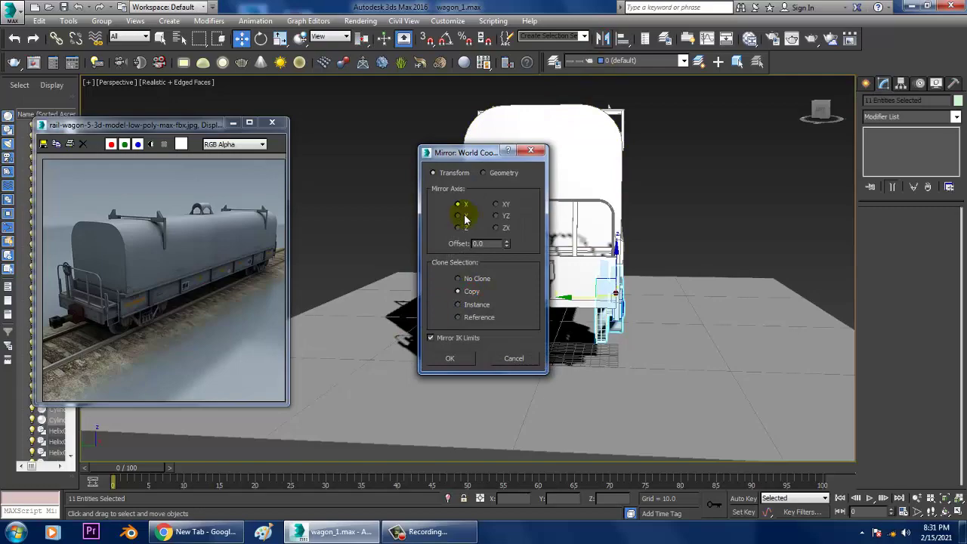
pyautogui.click(463, 216)
pyautogui.click(451, 359)
# Slide the mirrored bogie copy left along X in the maximized Left view
pyautogui.hotkey('alt', 'w')
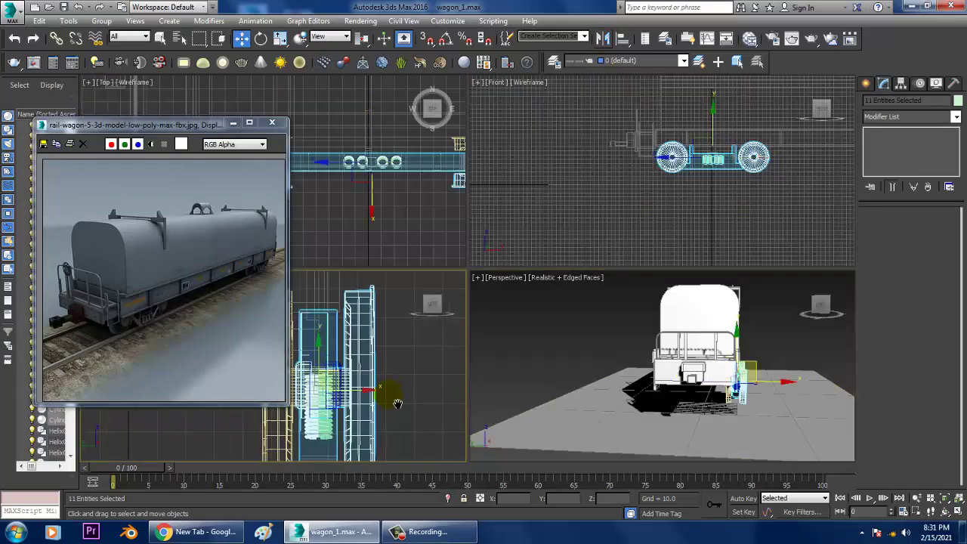
pyautogui.hotkey('alt', 'w')
pyautogui.scroll(-5, 512, 327)
pyautogui.scroll(3, 582, 323)
pyautogui.scroll(3, 616, 324)
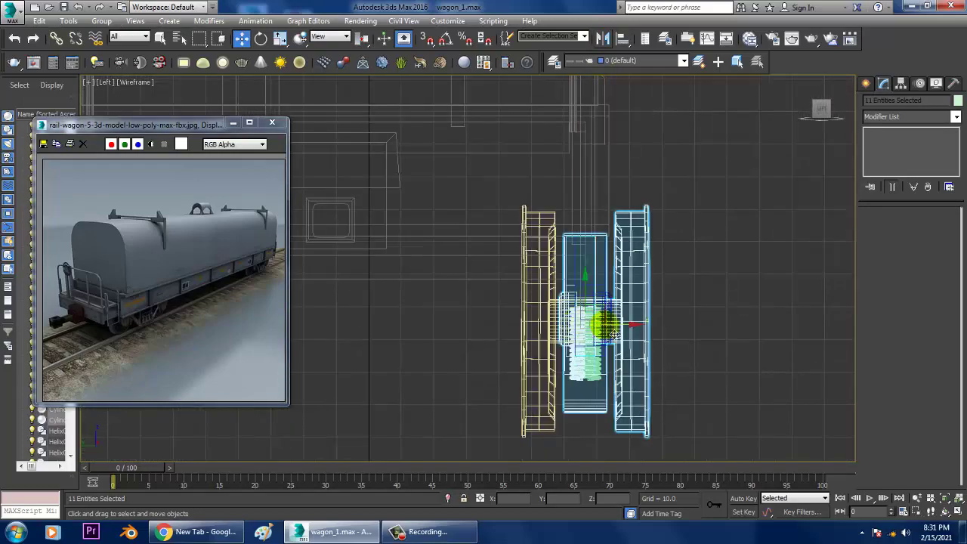
pyautogui.scroll(-2, 626, 328)
pyautogui.moveTo(709, 333)
pyautogui.mouseDown()
pyautogui.moveTo(432, 328)
pyautogui.moveTo(471, 331)
pyautogui.moveTo(453, 329)
pyautogui.mouseUp()
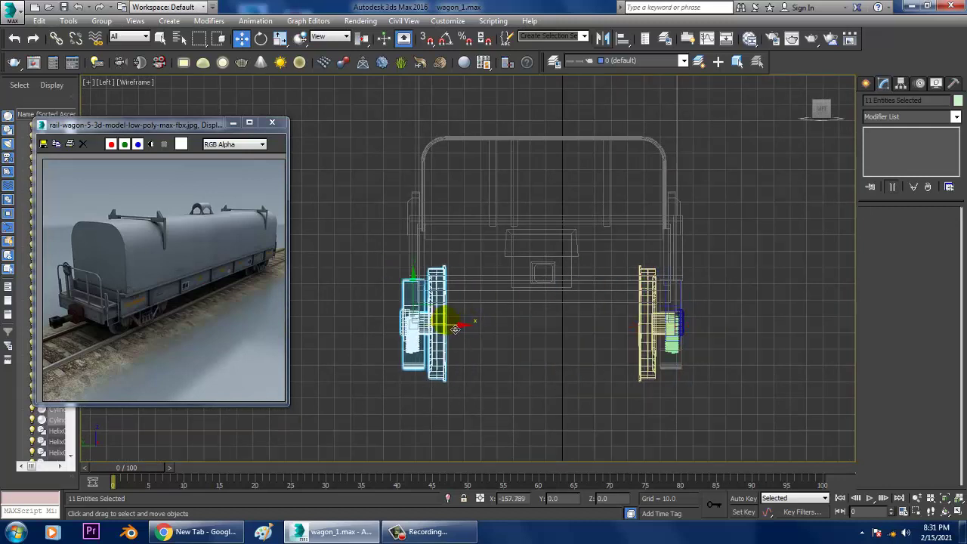
pyautogui.hotkey('alt', 'w')
pyautogui.hotkey('alt', 'w')
pyautogui.scroll(5, 557, 316)
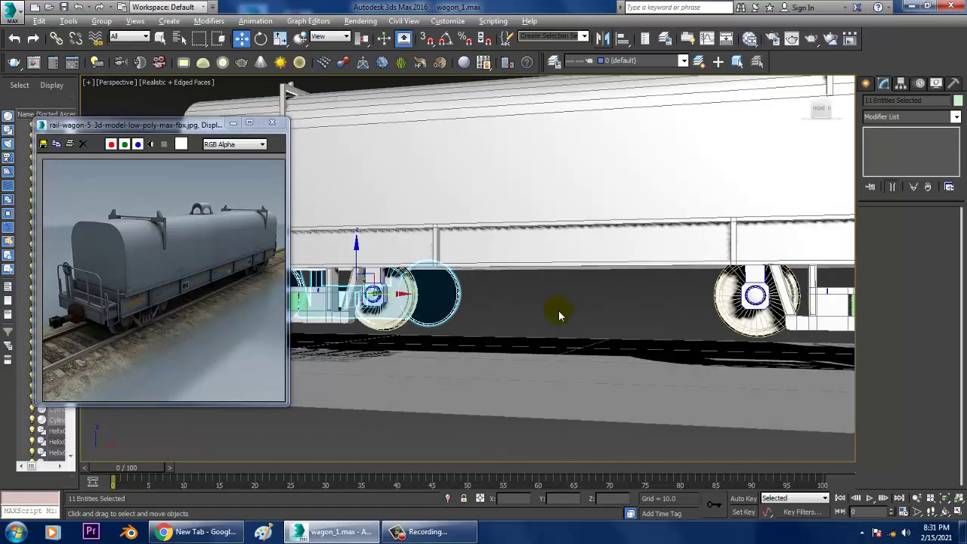
pyautogui.hotkey('alt', 'w')
pyautogui.rightClick(688, 223)
pyautogui.hotkey('alt', 'w')
pyautogui.scroll(-3, 688, 224)
# Add the right bogie to the selection so both bogies are selected
pyautogui.moveTo(670, 281); pyautogui.dragTo(603, 303, button='middle')
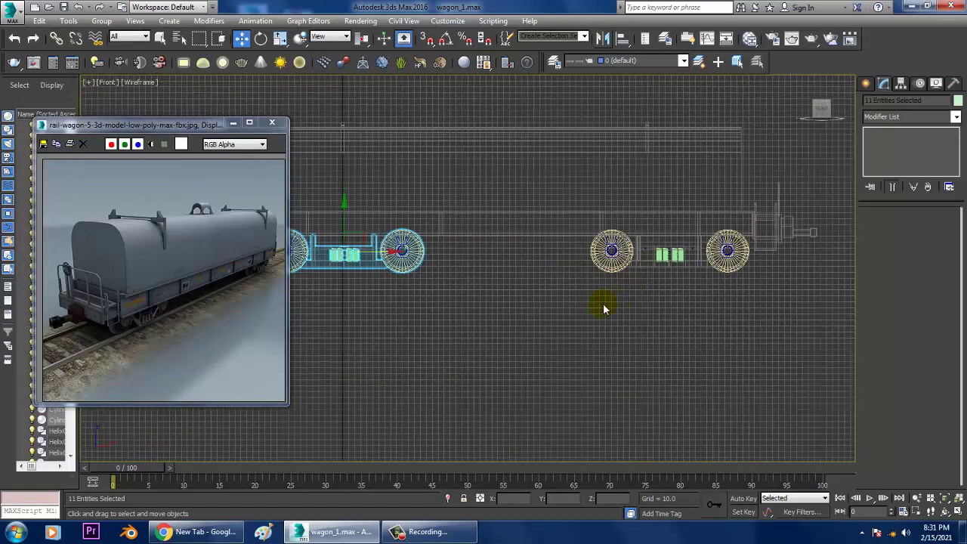
pyautogui.click(754, 252)
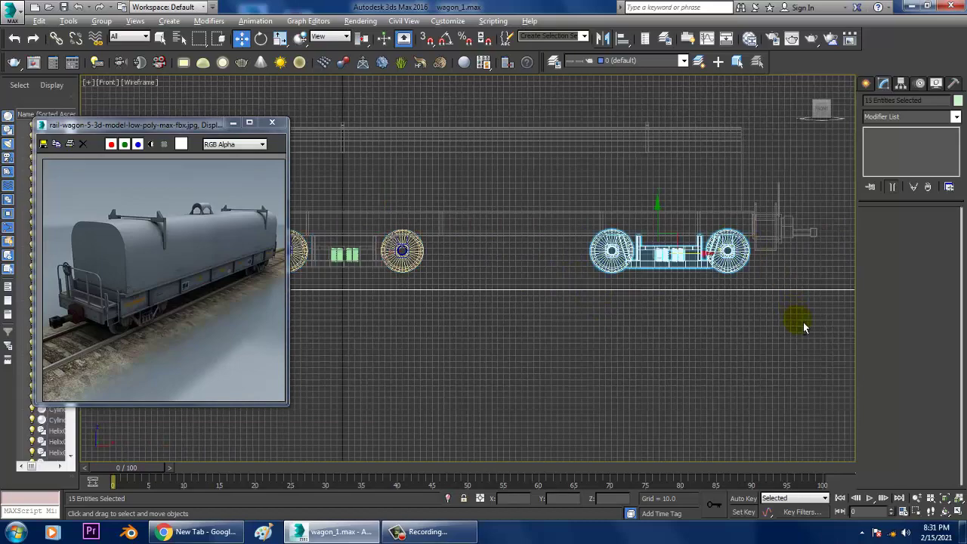
pyautogui.hotkey('alt', 'w')
pyautogui.hotkey('alt', 'w')
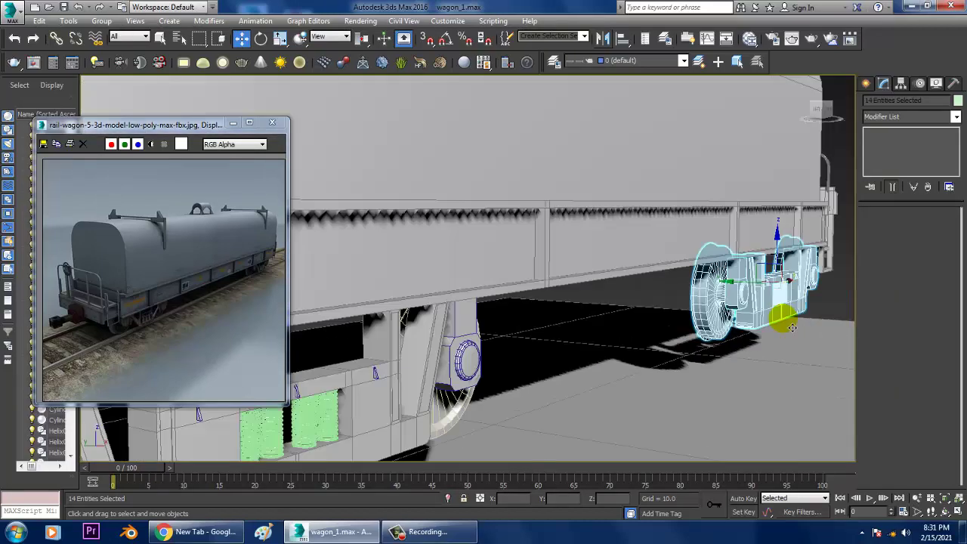
pyautogui.keyDown('alt'); pyautogui.moveTo(732, 368); pyautogui.dragTo(385, 384, button='middle'); pyautogui.keyUp('alt')
pyautogui.hotkey('alt', 'w')
pyautogui.scroll(1, 386, 384)
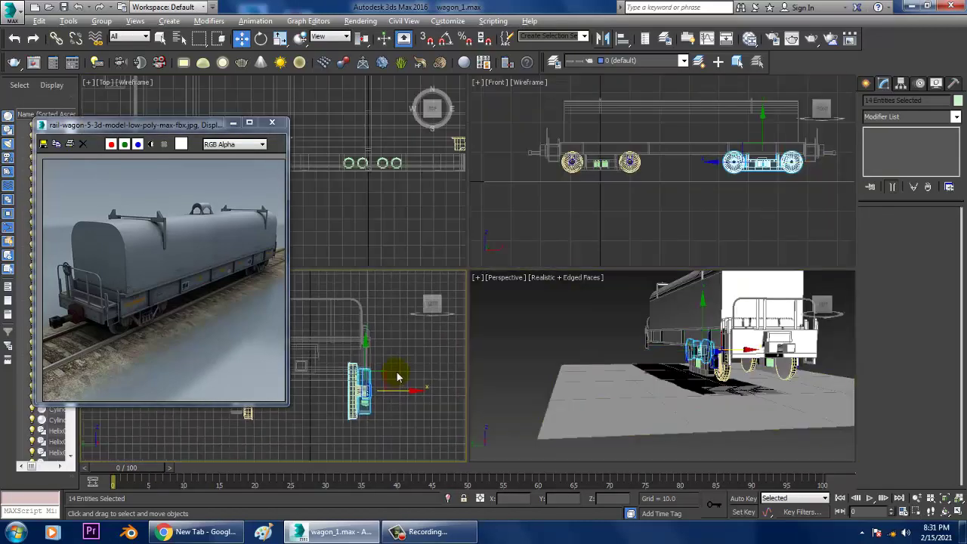
pyautogui.hotkey('alt', 'w')
pyautogui.scroll(2, 581, 289)
pyautogui.scroll(2, 644, 294)
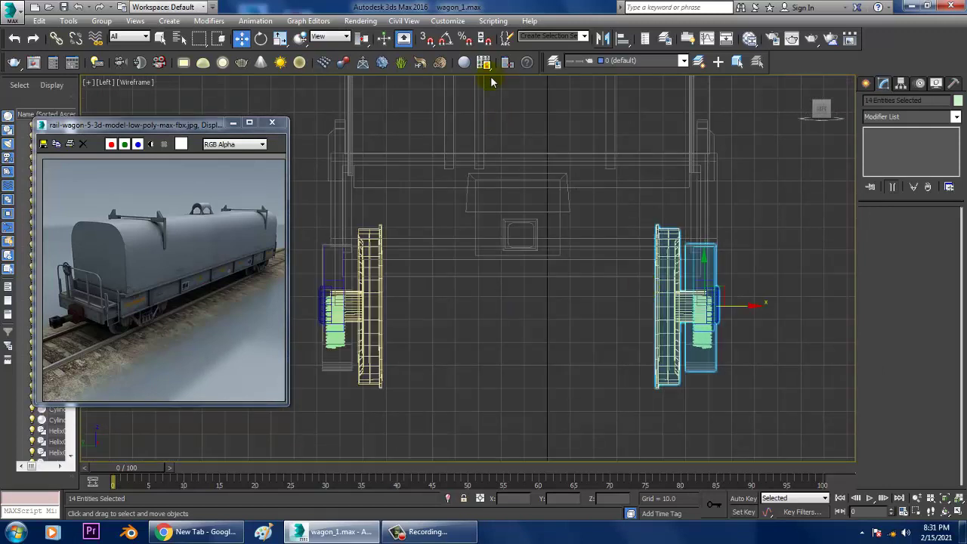
# Mirror-copy the bogies on Y and move the copy left beside the left bogie
pyautogui.click(615, 38)
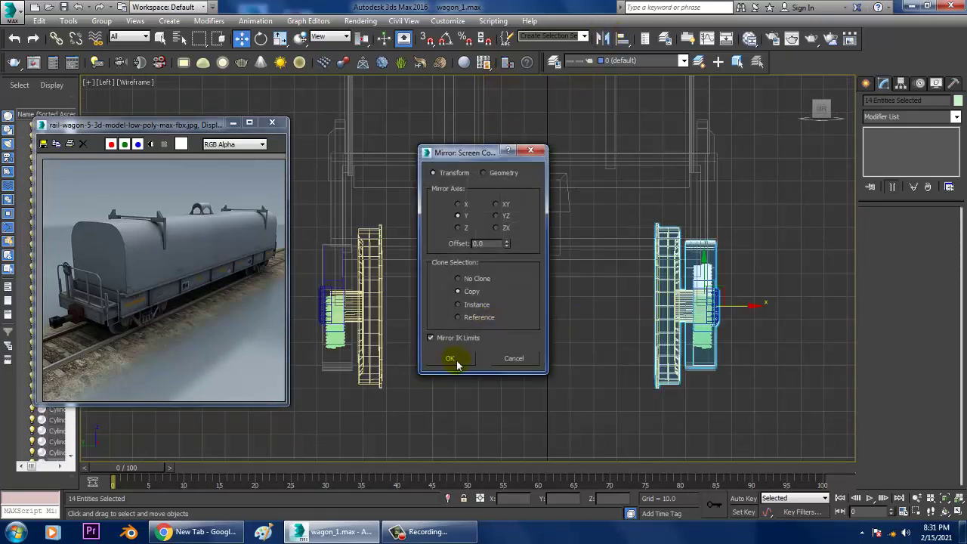
pyautogui.click(456, 363)
pyautogui.moveTo(748, 302)
pyautogui.mouseDown()
pyautogui.moveTo(460, 296)
pyautogui.moveTo(510, 298)
pyautogui.mouseUp()
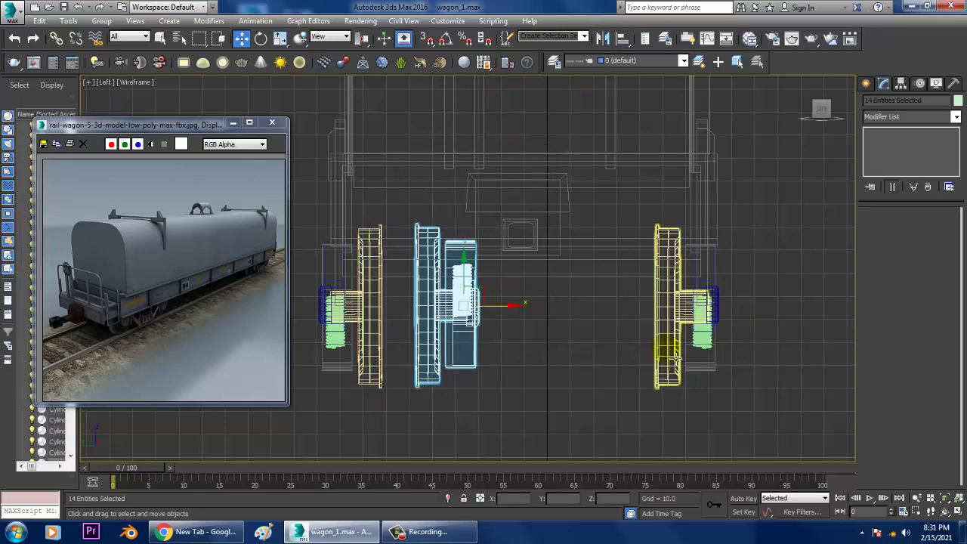
pyautogui.hotkey('alt', 'w')
pyautogui.hotkey('alt', 'w')
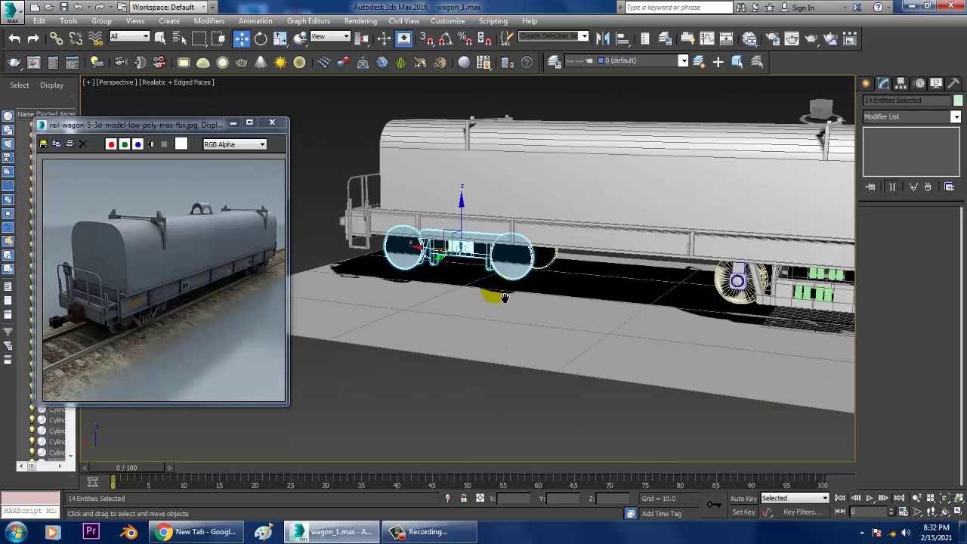
pyautogui.keyDown('alt'); pyautogui.moveTo(729, 353); pyautogui.dragTo(566, 276, button='middle'); pyautogui.keyUp('alt')
# Mirror the selected bogie parts on Y with No Clone and slide them left in Left view
pyautogui.click(598, 40)
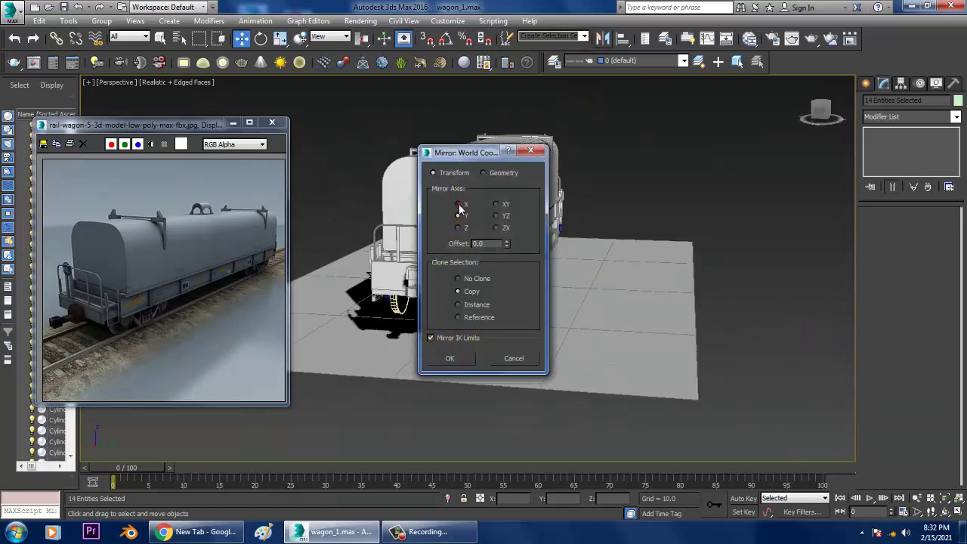
pyautogui.moveTo(462, 153); pyautogui.dragTo(315, 119)
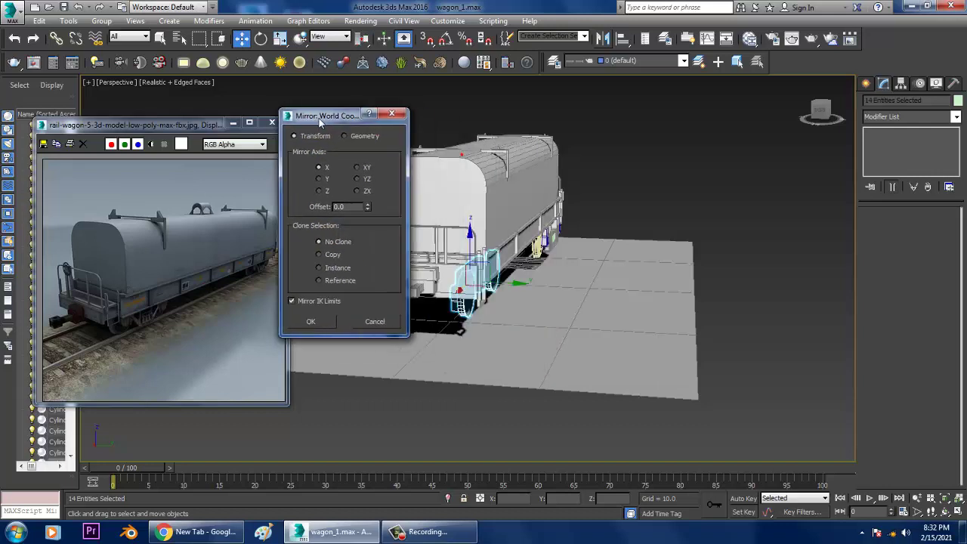
pyautogui.click(315, 182)
pyautogui.click(313, 323)
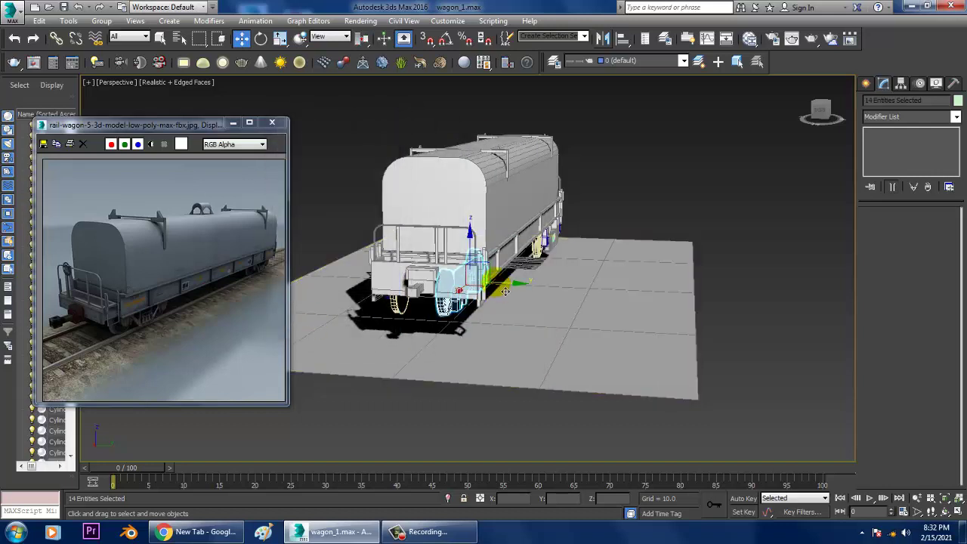
pyautogui.hotkey('alt', 'w')
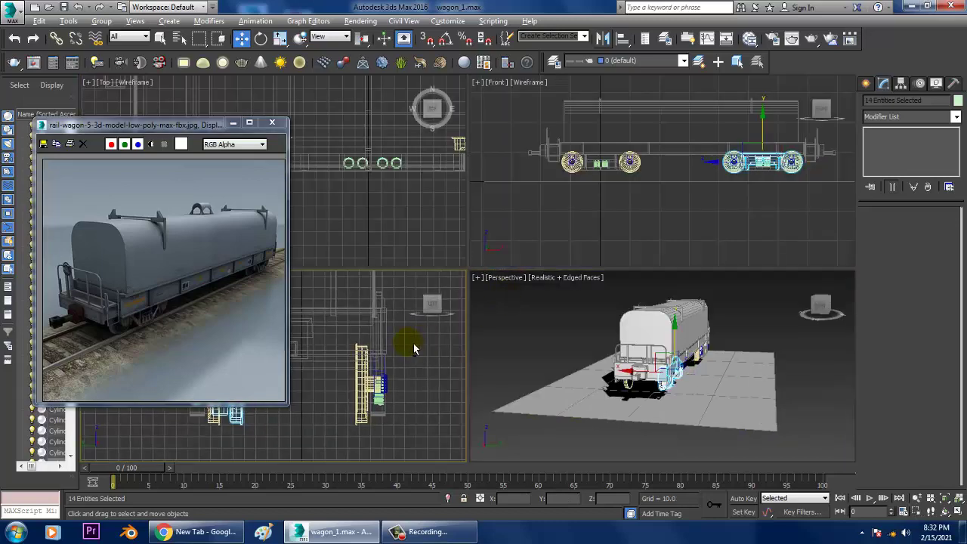
pyautogui.hotkey('alt', 'w')
pyautogui.moveTo(551, 277); pyautogui.dragTo(487, 270)
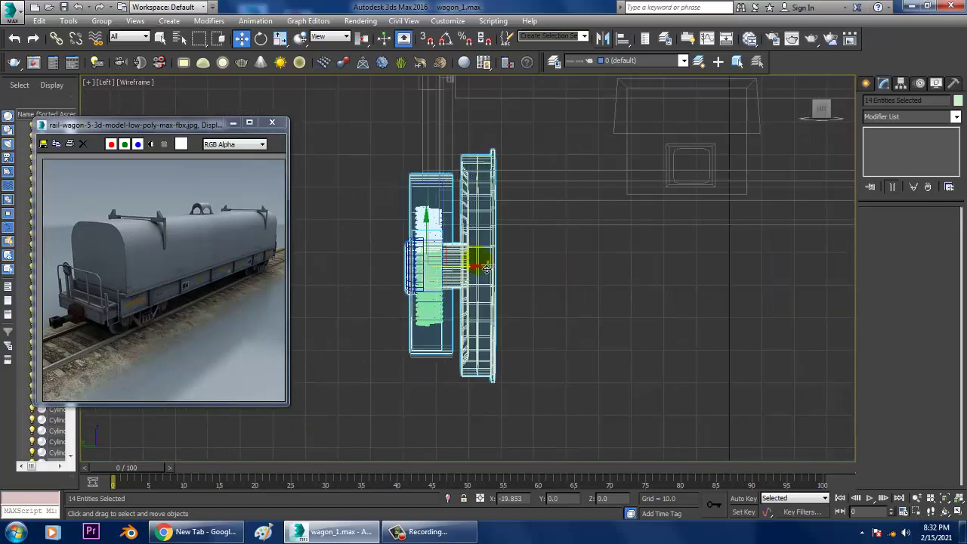
# Clear the selection and bring the reference photo window forward
pyautogui.hotkey('alt', 'w')
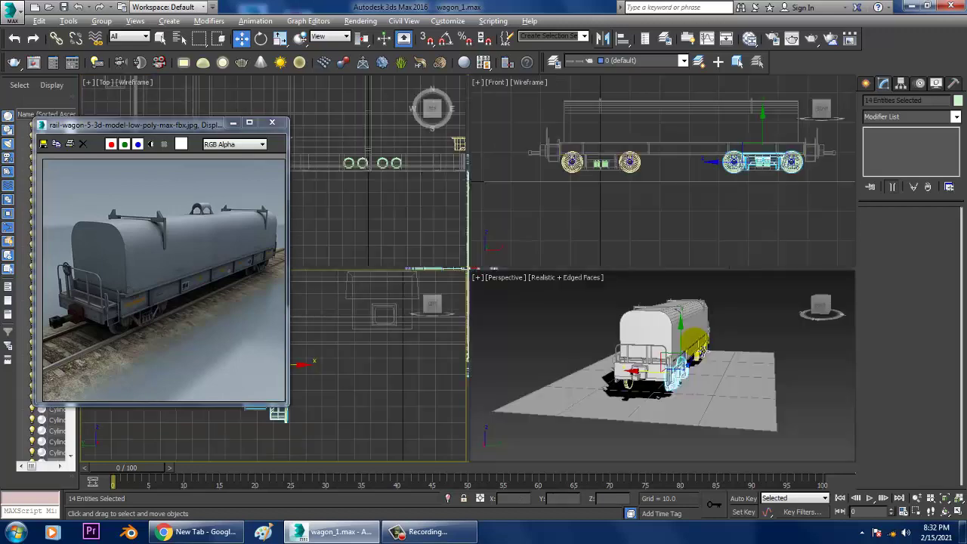
pyautogui.hotkey('alt', 'w')
pyautogui.moveTo(633, 318)
pyautogui.mouseDown(button='middle')
pyautogui.moveTo(661, 346)
pyautogui.moveTo(555, 259)
pyautogui.moveTo(551, 280)
pyautogui.moveTo(528, 155)
pyautogui.mouseUp(button='middle')
pyautogui.click(529, 155)
pyautogui.click(225, 242)
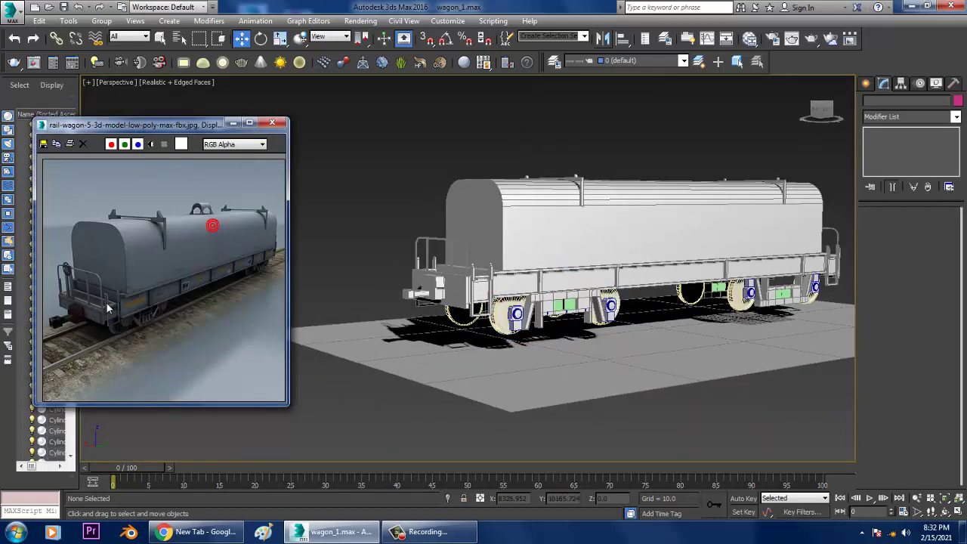
# Minimize the reference photo and select the tank body, Rectangle001
pyautogui.keyDown('alt'); pyautogui.moveTo(562, 310); pyautogui.dragTo(530, 280, button='middle'); pyautogui.keyUp('alt')
pyautogui.scroll(5, 501, 248)
pyautogui.moveTo(501, 248)
pyautogui.keyDown('alt'); pyautogui.mouseDown(button='middle')
pyautogui.moveTo(609, 206)
pyautogui.moveTo(687, 232)
pyautogui.mouseUp(button='middle'); pyautogui.keyUp('alt')
pyautogui.click(608, 205)
pyautogui.scroll(-4, 608, 205)
pyautogui.scroll(3, 639, 272)
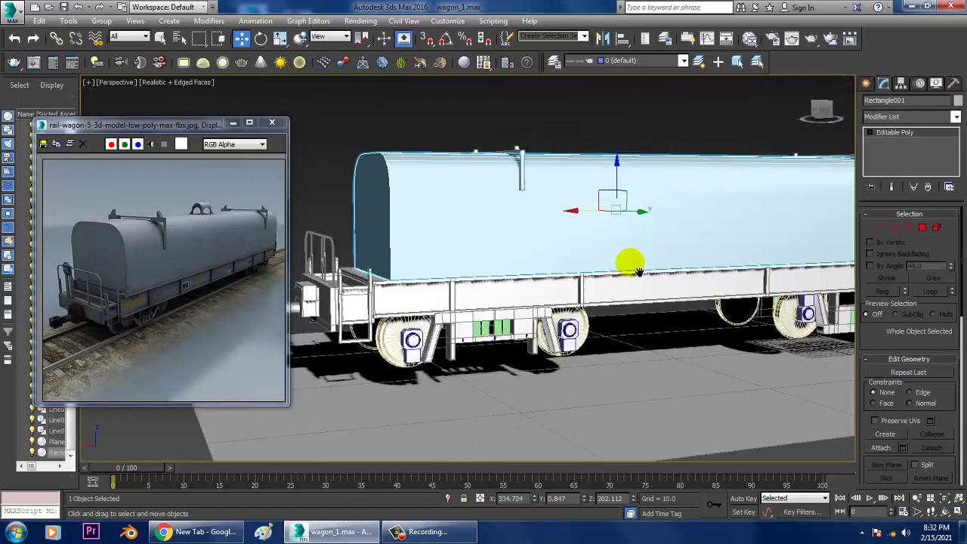
pyautogui.moveTo(638, 272)
pyautogui.keyDown('alt'); pyautogui.mouseDown(button='middle')
pyautogui.moveTo(666, 287)
pyautogui.moveTo(594, 292)
pyautogui.moveTo(676, 302)
pyautogui.moveTo(642, 301)
pyautogui.moveTo(648, 280)
pyautogui.mouseUp(button='middle'); pyautogui.keyUp('alt')
pyautogui.scroll(-3, 648, 280)
pyautogui.click(231, 124)
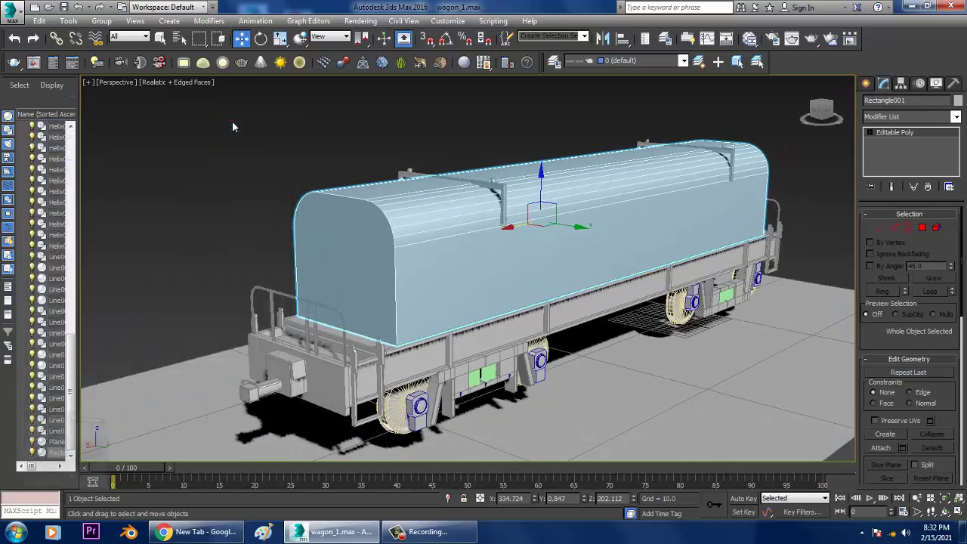
pyautogui.click(395, 146)
pyautogui.click(503, 263)
pyautogui.keyDown('alt'); pyautogui.moveTo(502, 263); pyautogui.dragTo(511, 272, button='middle'); pyautogui.keyUp('alt')
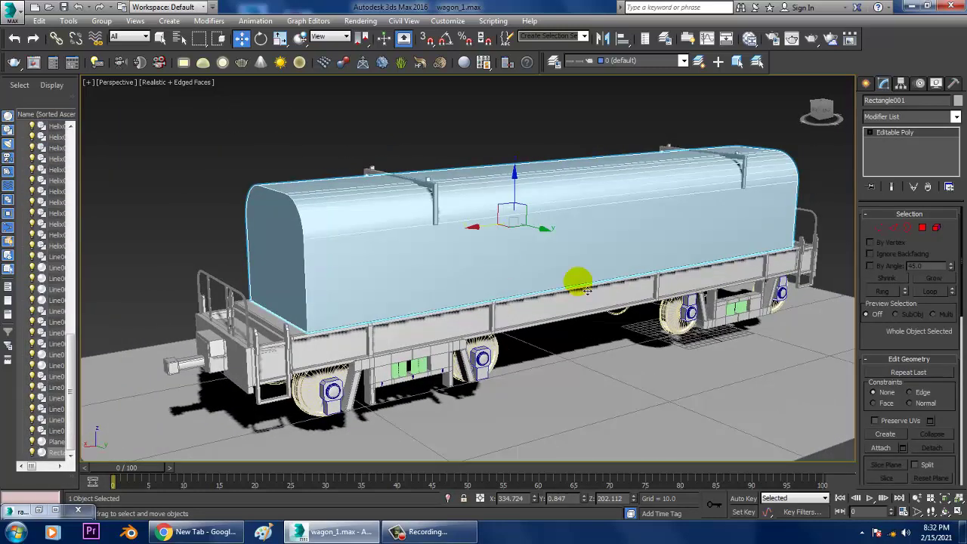
# Add an Unwrap UVW modifier to the tank body from the Modifier List
pyautogui.click(890, 117)
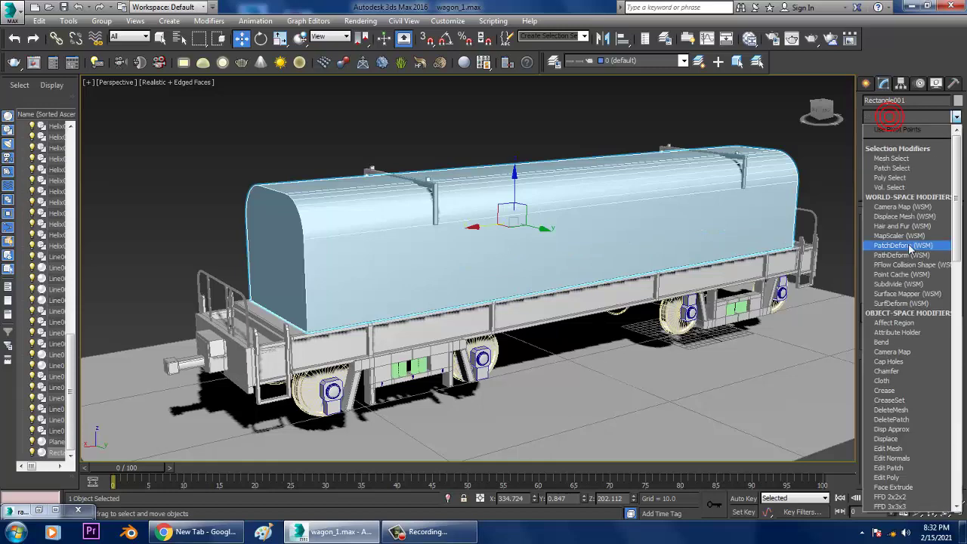
pyautogui.scroll(-10, 910, 248)
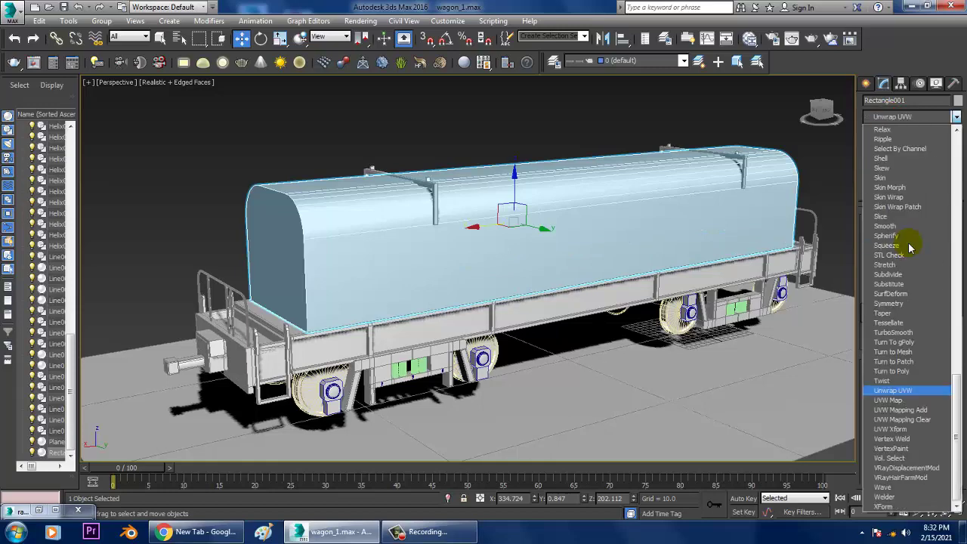
pyautogui.click(907, 394)
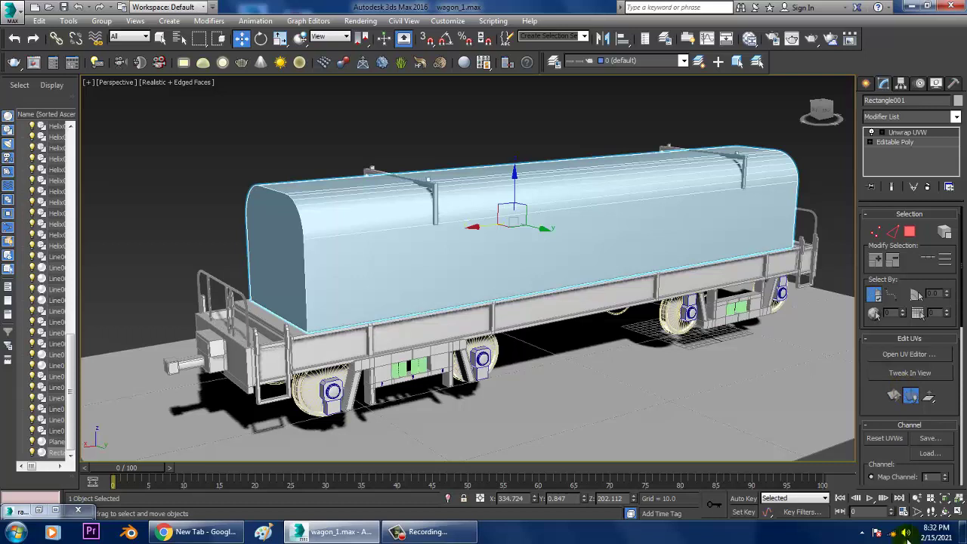
# Switch Unwrap UVW to Face level and select the tank's large side face
pyautogui.click(910, 232)
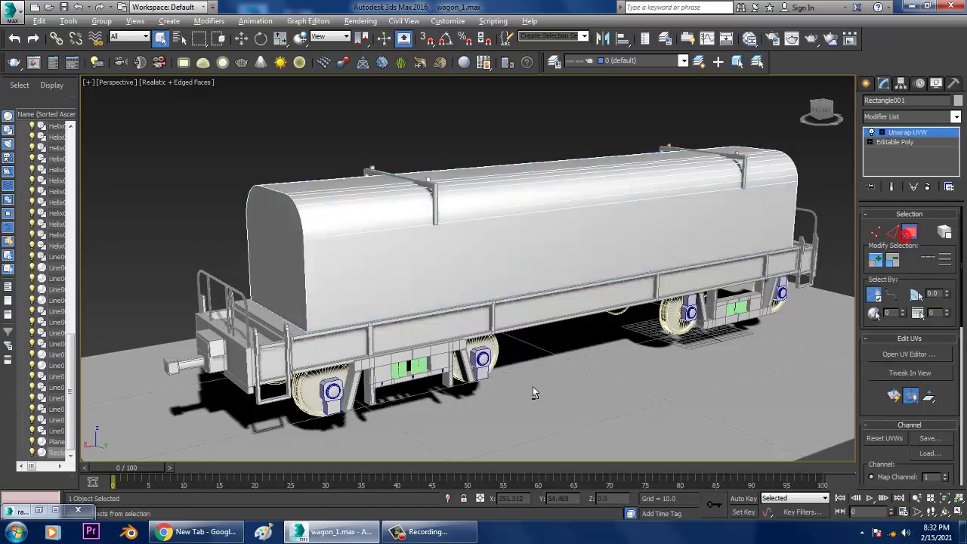
pyautogui.keyDown('alt'); pyautogui.moveTo(534, 389); pyautogui.dragTo(528, 259, button='middle'); pyautogui.keyUp('alt')
pyautogui.keyDown('alt'); pyautogui.moveTo(443, 190); pyautogui.dragTo(443, 188, button='middle'); pyautogui.keyUp('alt')
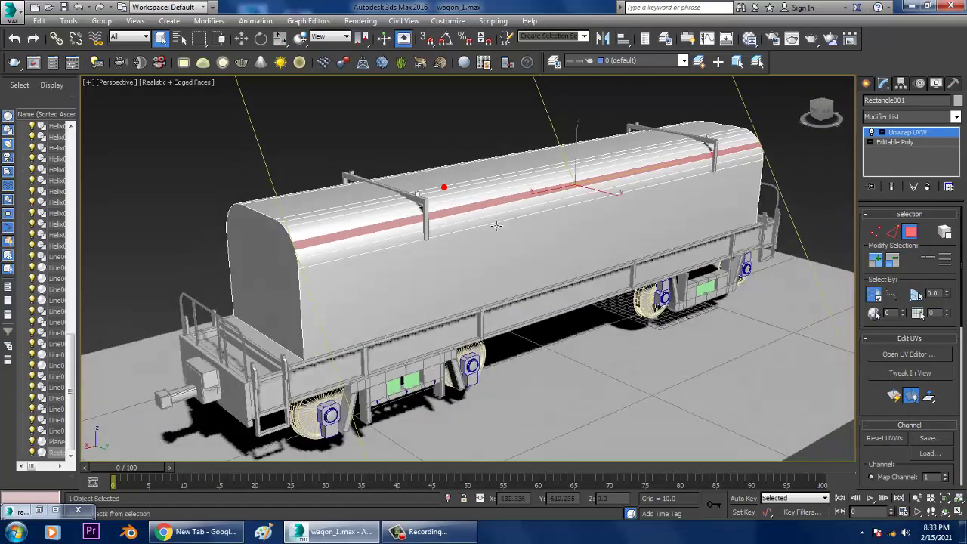
pyautogui.scroll(3, 461, 269)
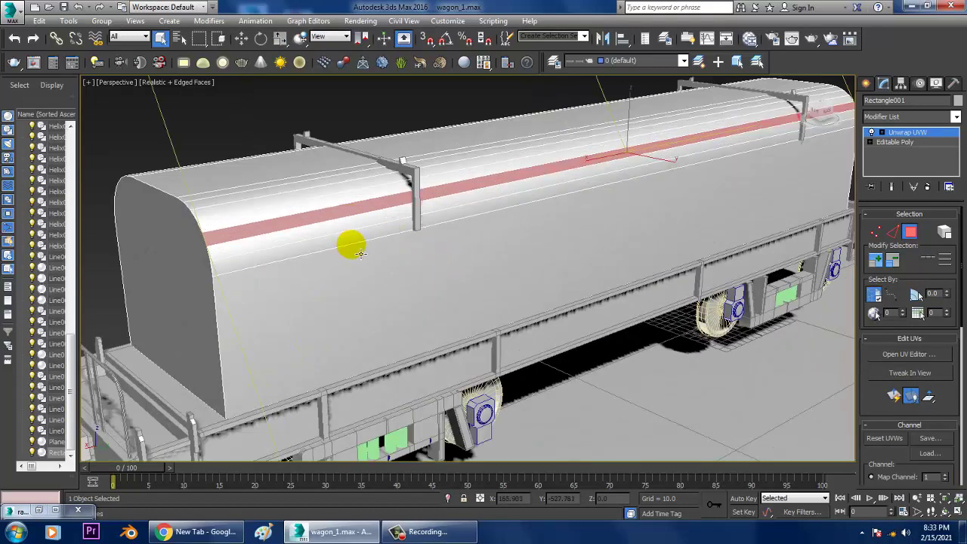
pyautogui.click(534, 285)
# Orbit and zoom around the tank's end to inspect the face selection
pyautogui.moveTo(535, 285)
pyautogui.keyDown('alt'); pyautogui.mouseDown(button='middle')
pyautogui.moveTo(534, 252)
pyautogui.moveTo(625, 267)
pyautogui.moveTo(453, 231)
pyautogui.mouseUp(button='middle'); pyautogui.keyUp('alt')
pyautogui.scroll(-4, 587, 249)
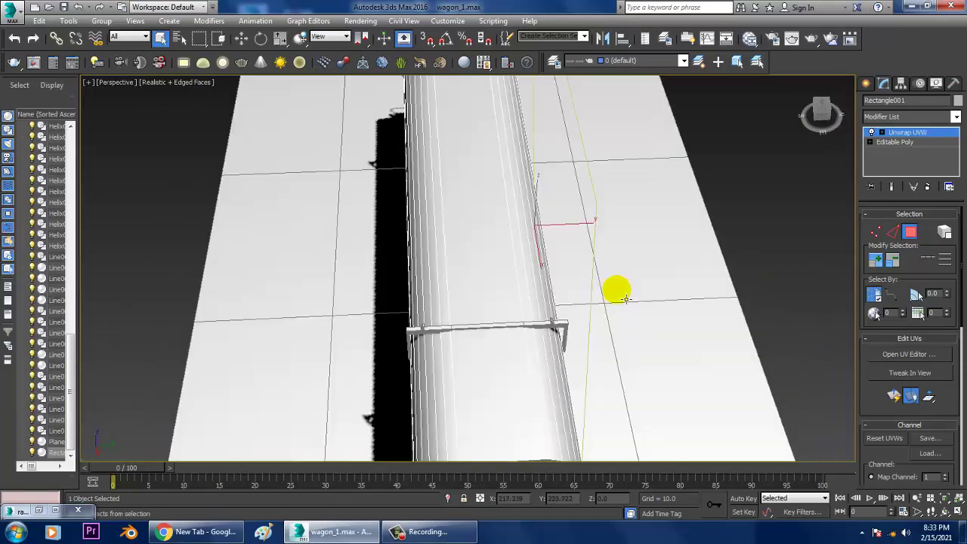
pyautogui.scroll(2, 415, 264)
pyautogui.scroll(2, 415, 264)
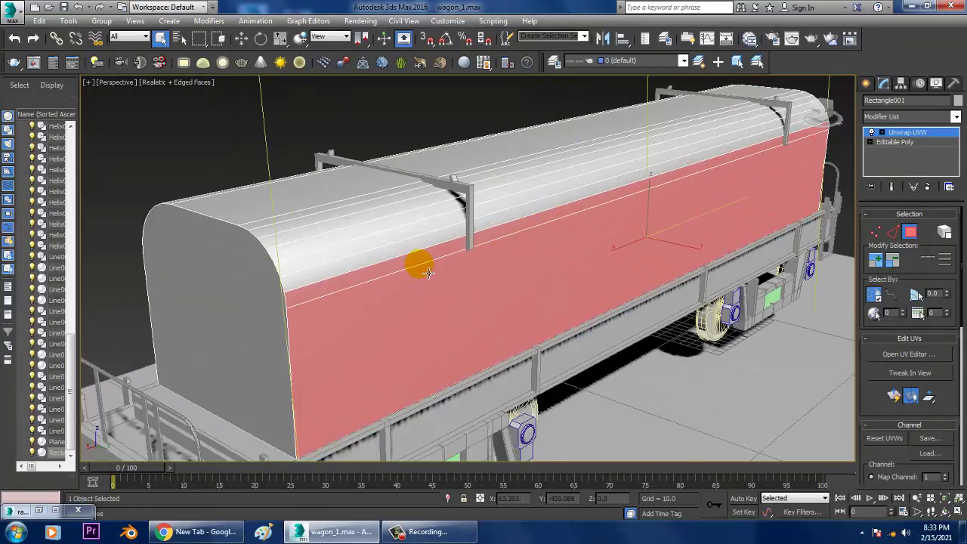
pyautogui.moveTo(415, 264)
pyautogui.keyDown('alt'); pyautogui.mouseDown(button='middle')
pyautogui.moveTo(501, 224)
pyautogui.moveTo(534, 227)
pyautogui.moveTo(464, 216)
pyautogui.mouseUp(button='middle'); pyautogui.keyUp('alt')
pyautogui.scroll(-4, 497, 249)
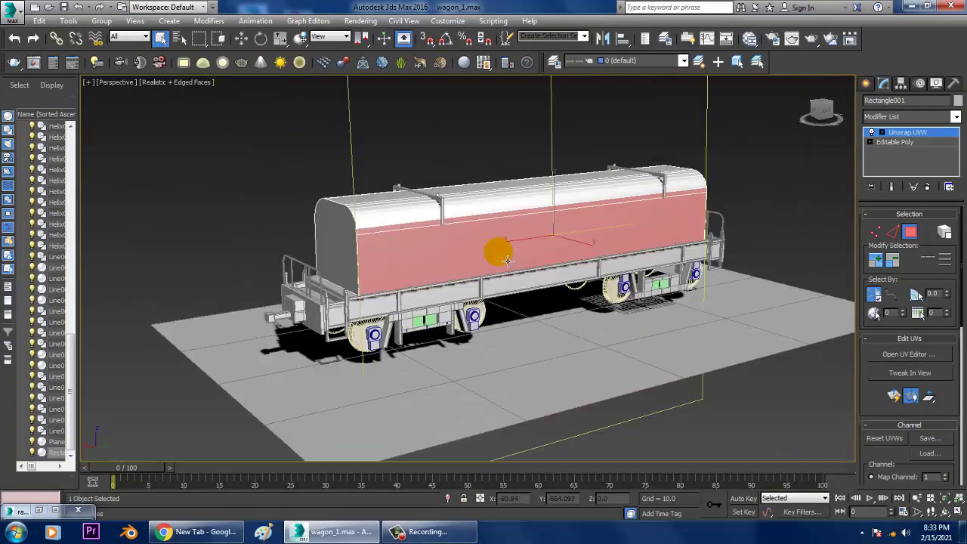
pyautogui.scroll(1, 771, 306)
pyautogui.scroll(2, 771, 306)
pyautogui.scroll(-1, 740, 308)
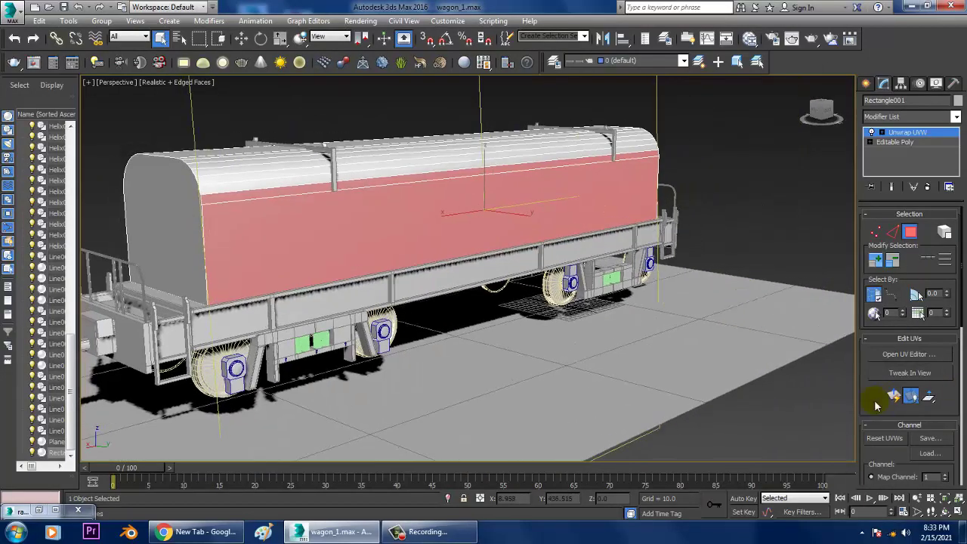
pyautogui.scroll(-1, 635, 259)
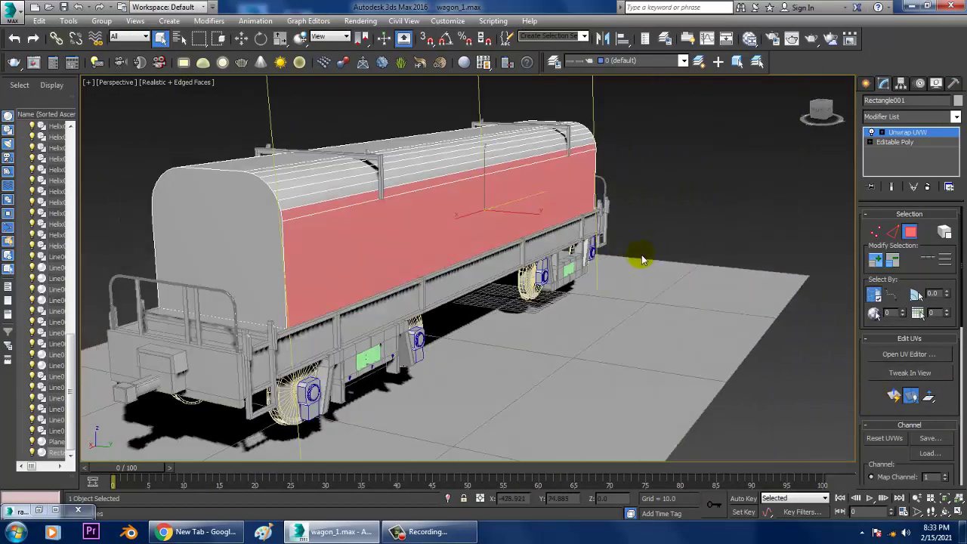
pyautogui.scroll(-1, 635, 261)
pyautogui.scroll(-1, 632, 260)
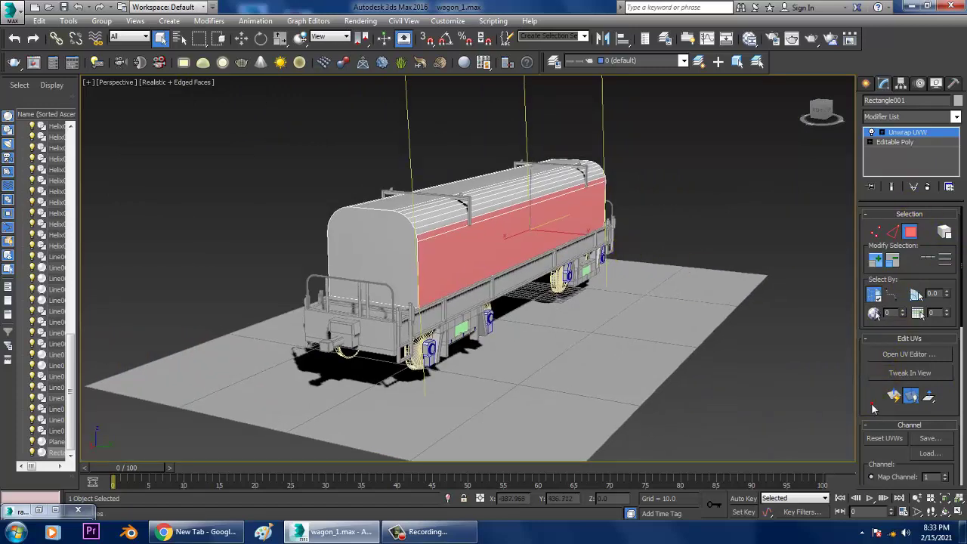
pyautogui.moveTo(883, 422); pyautogui.dragTo(884, 252)
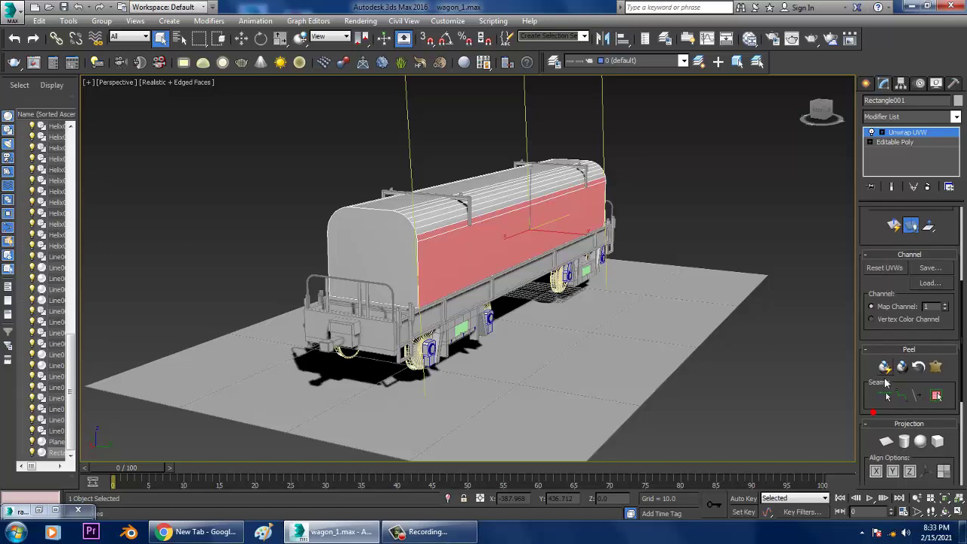
# Apply a planar projection aligned to Y on the selected side faces
pyautogui.click(885, 443)
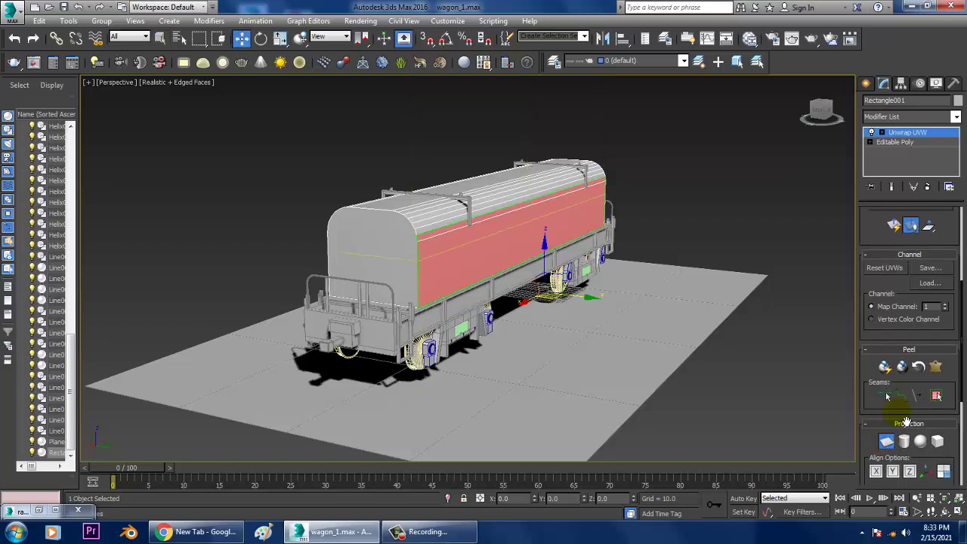
pyautogui.click(894, 473)
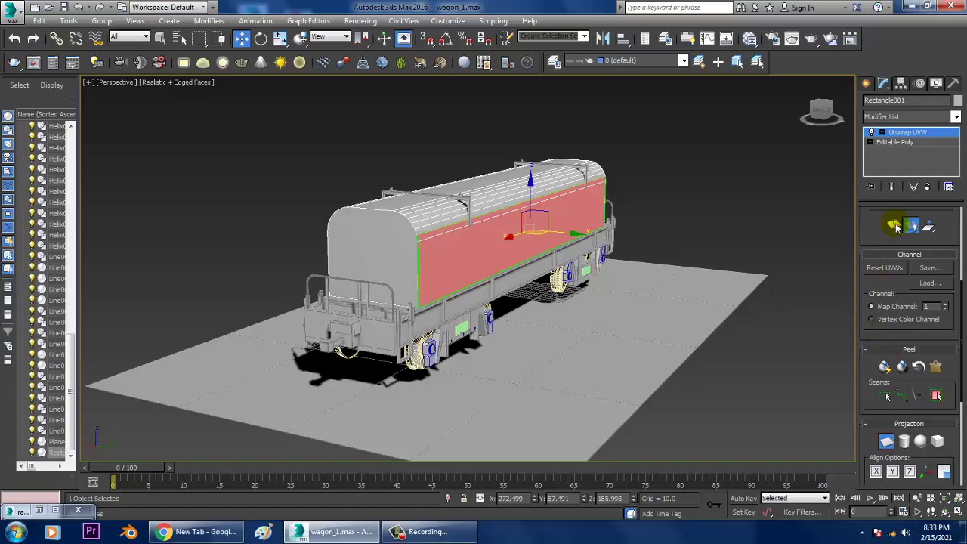
pyautogui.moveTo(890, 244); pyautogui.dragTo(889, 345)
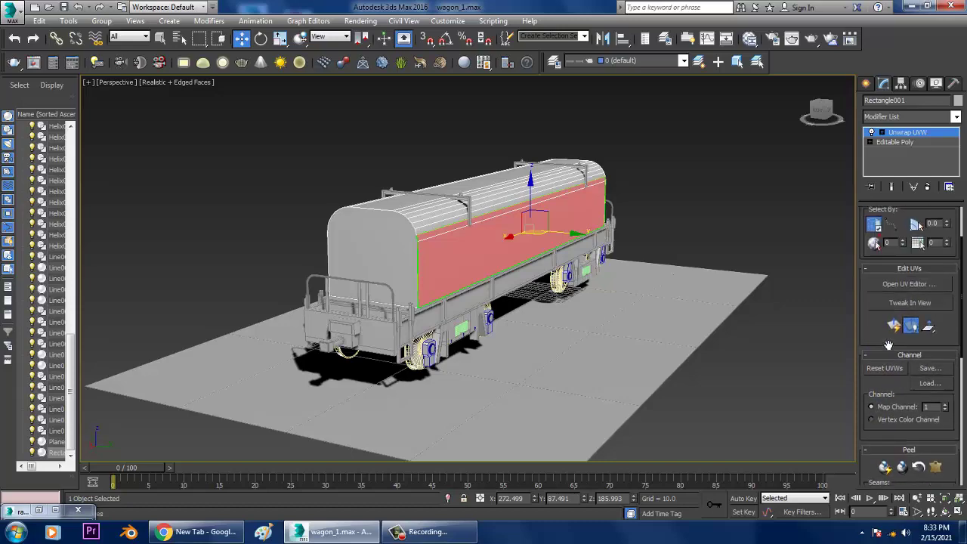
# In the maximized UV editor, move the side strip's UVs to the upper left outside the tile
pyautogui.click(898, 282)
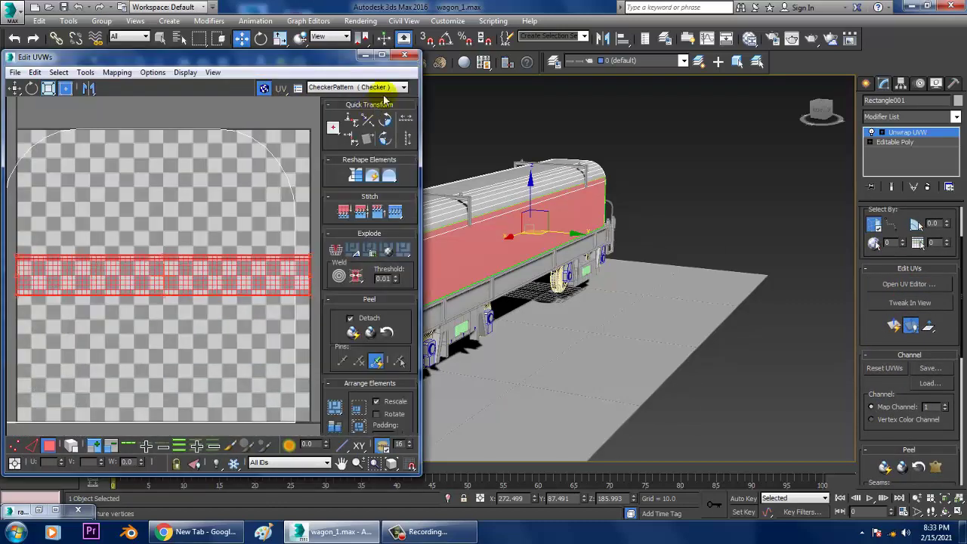
pyautogui.click(386, 57)
pyautogui.scroll(-2, 608, 218)
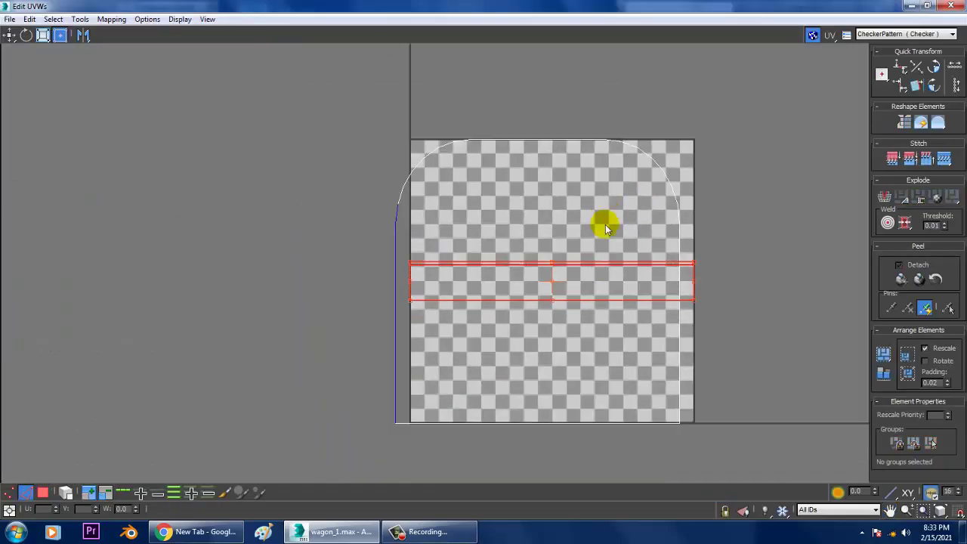
pyautogui.moveTo(573, 286); pyautogui.dragTo(227, 177)
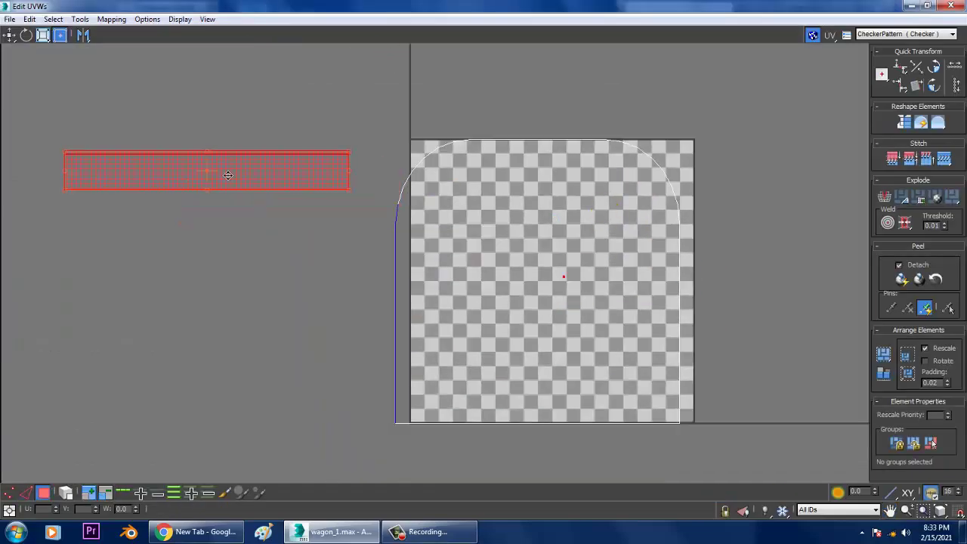
pyautogui.click(913, 6)
pyautogui.moveTo(704, 216)
pyautogui.keyDown('alt'); pyautogui.mouseDown(button='middle')
pyautogui.moveTo(682, 242)
pyautogui.moveTo(682, 232)
pyautogui.mouseUp(button='middle'); pyautogui.keyUp('alt')
# Select the long strip of faces on the tank side and planar-map it aligned to Y
pyautogui.scroll(4, 671, 225)
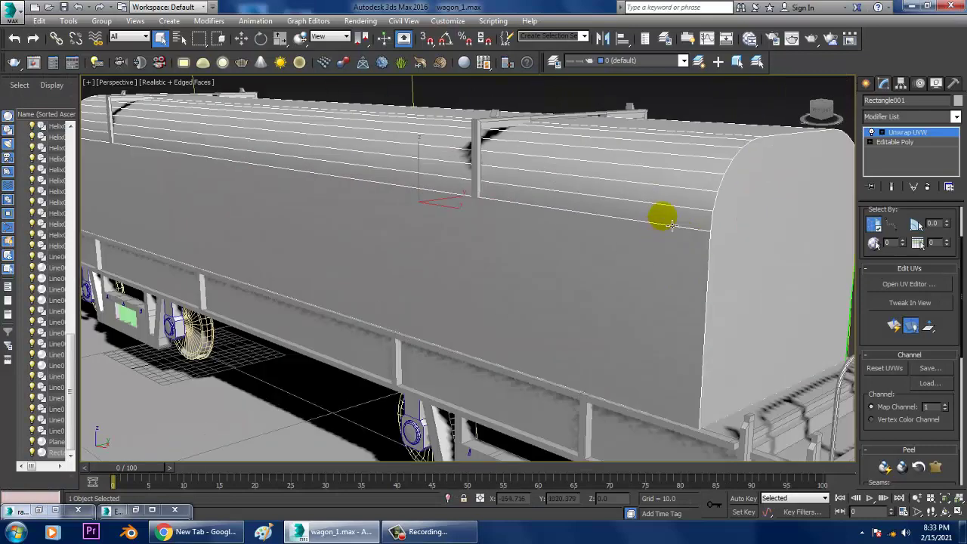
pyautogui.click(665, 265)
pyautogui.scroll(-5, 665, 266)
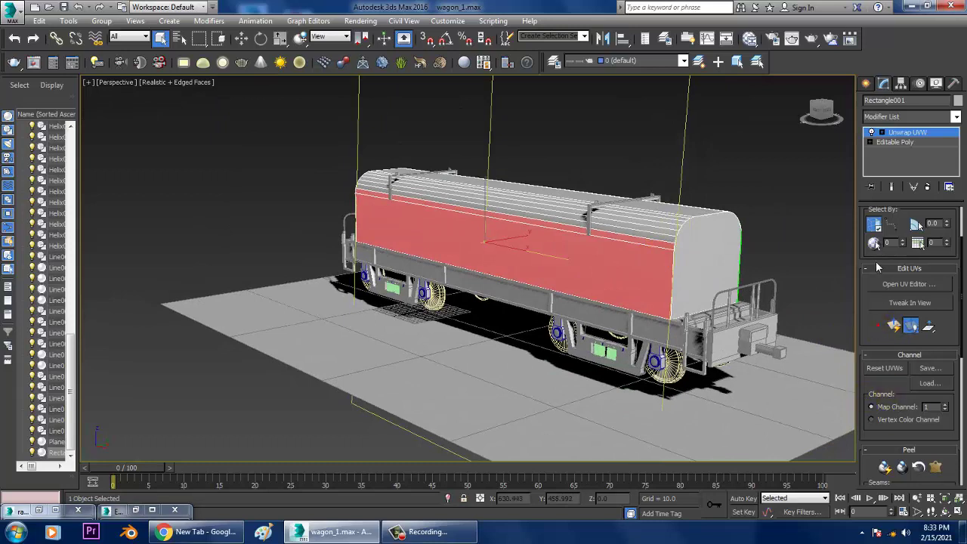
pyautogui.scroll(-3, 889, 421)
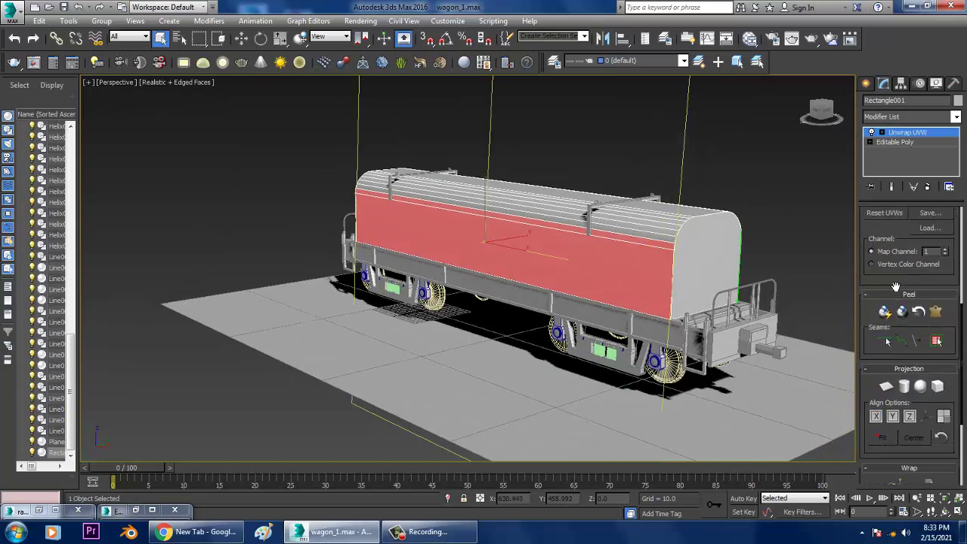
pyautogui.scroll(-2, 893, 378)
pyautogui.click(886, 385)
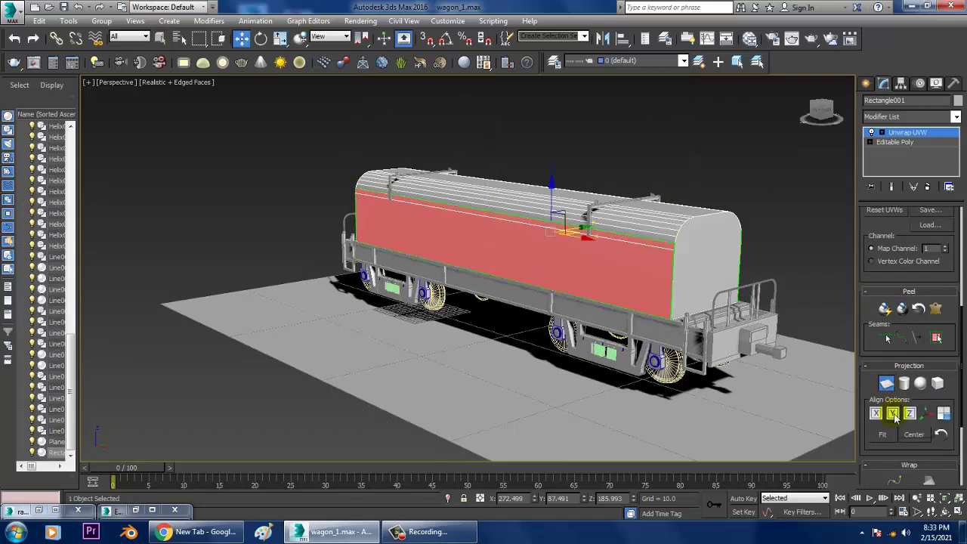
pyautogui.click(898, 416)
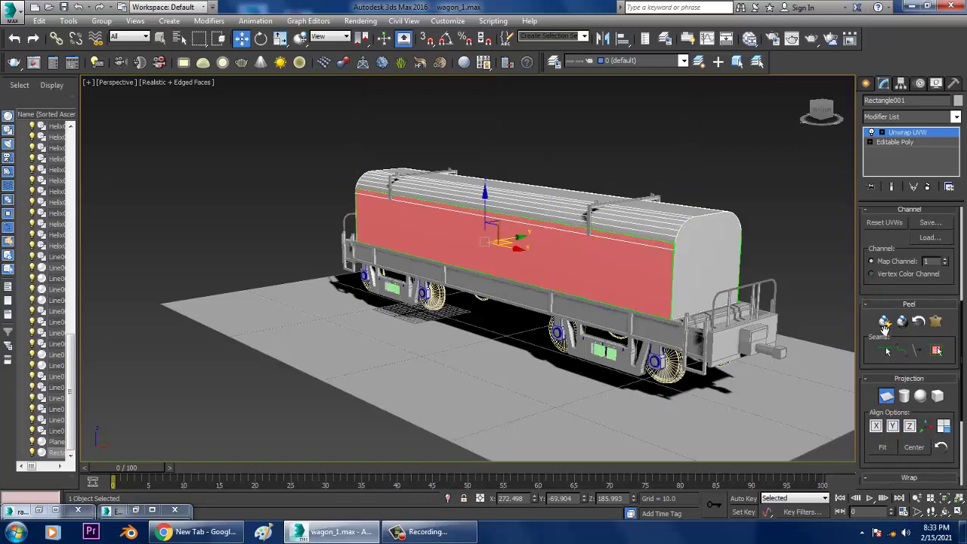
# Move the new UV strip left of the tile, below the first strip, in the UV editor
pyautogui.scroll(3, 888, 378)
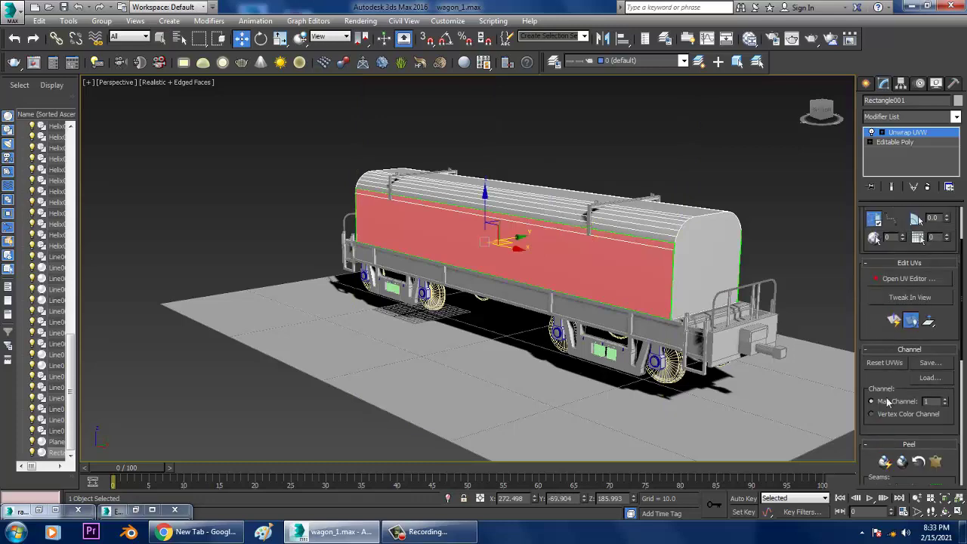
pyautogui.click(915, 280)
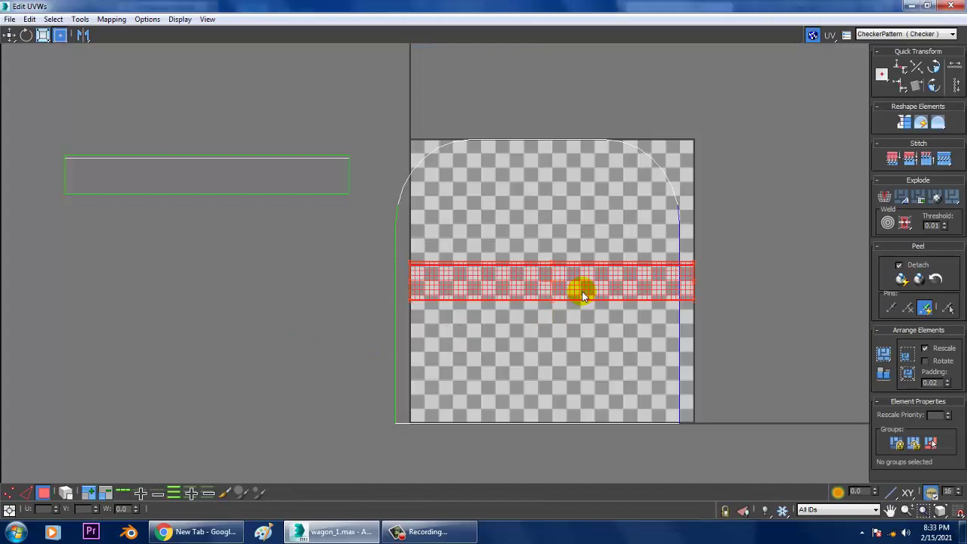
pyautogui.moveTo(582, 295); pyautogui.dragTo(235, 265)
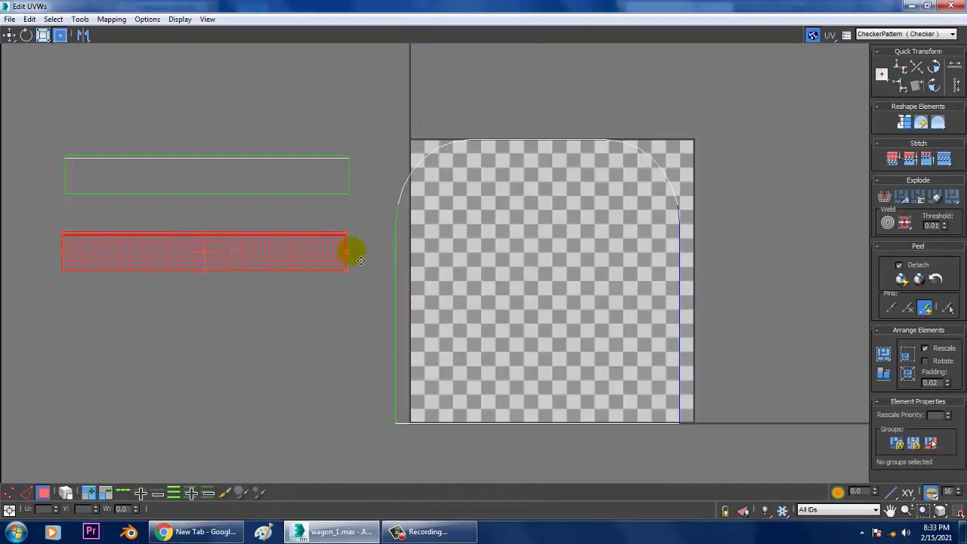
pyautogui.click(911, 6)
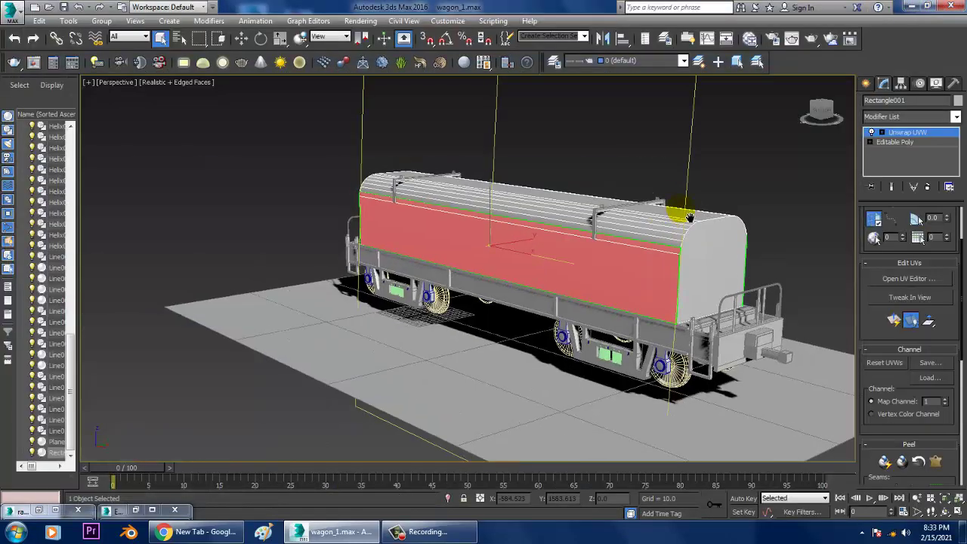
# Select the strips of roof faces on the tank and orbit to check the selection
pyautogui.scroll(1, 690, 217)
pyautogui.scroll(4, 675, 268)
pyautogui.click(625, 214)
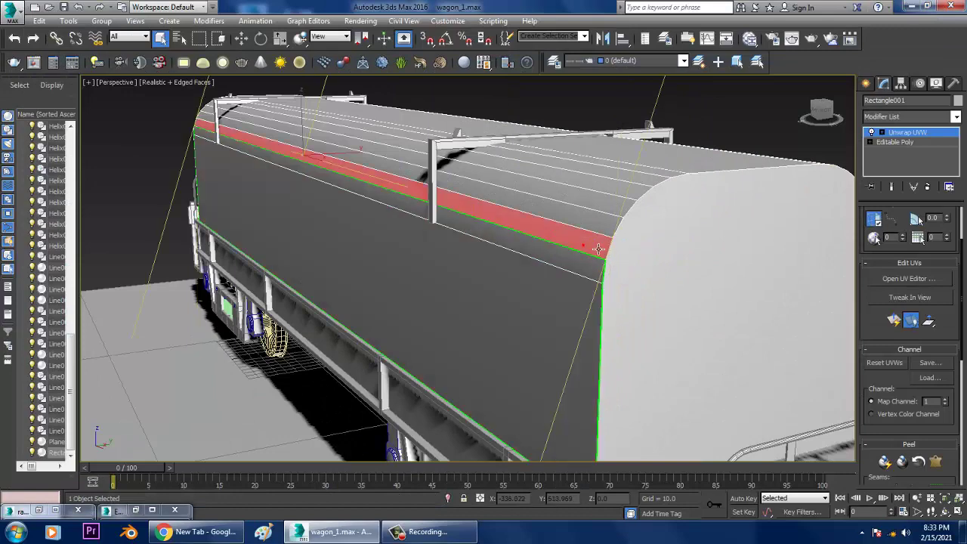
pyautogui.keyDown('ctrl'); pyautogui.click(627, 211); pyautogui.keyUp('ctrl')
pyautogui.keyDown('ctrl'); pyautogui.click(651, 199); pyautogui.keyUp('ctrl')
pyautogui.moveTo(671, 181)
pyautogui.keyDown('alt'); pyautogui.mouseDown(button='middle')
pyautogui.moveTo(752, 209)
pyautogui.moveTo(386, 320)
pyautogui.moveTo(533, 291)
pyautogui.moveTo(310, 309)
pyautogui.mouseUp(button='middle'); pyautogui.keyUp('alt')
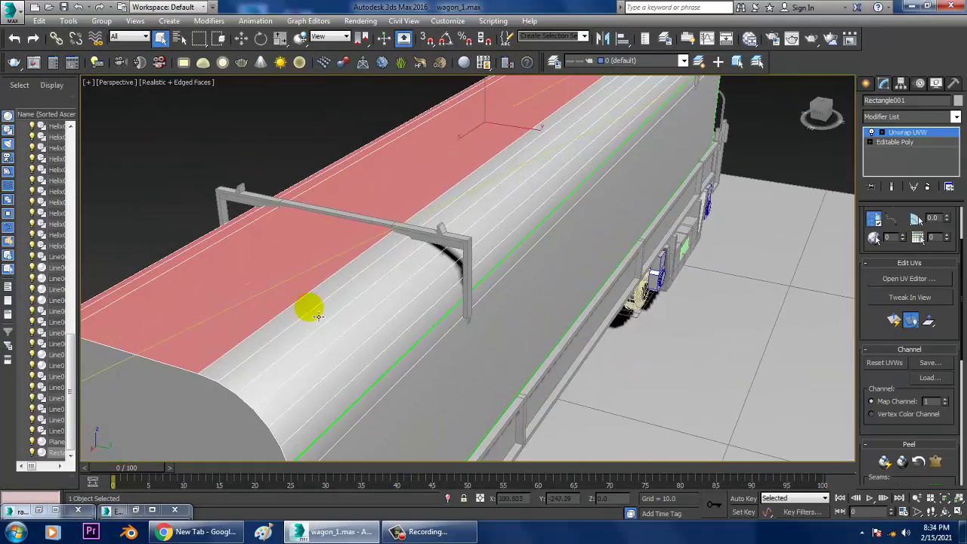
pyautogui.moveTo(327, 375)
pyautogui.keyDown('alt'); pyautogui.mouseDown(button='middle')
pyautogui.moveTo(359, 408)
pyautogui.moveTo(464, 356)
pyautogui.moveTo(592, 321)
pyautogui.moveTo(587, 302)
pyautogui.moveTo(633, 307)
pyautogui.moveTo(718, 385)
pyautogui.mouseUp(button='middle'); pyautogui.keyUp('alt')
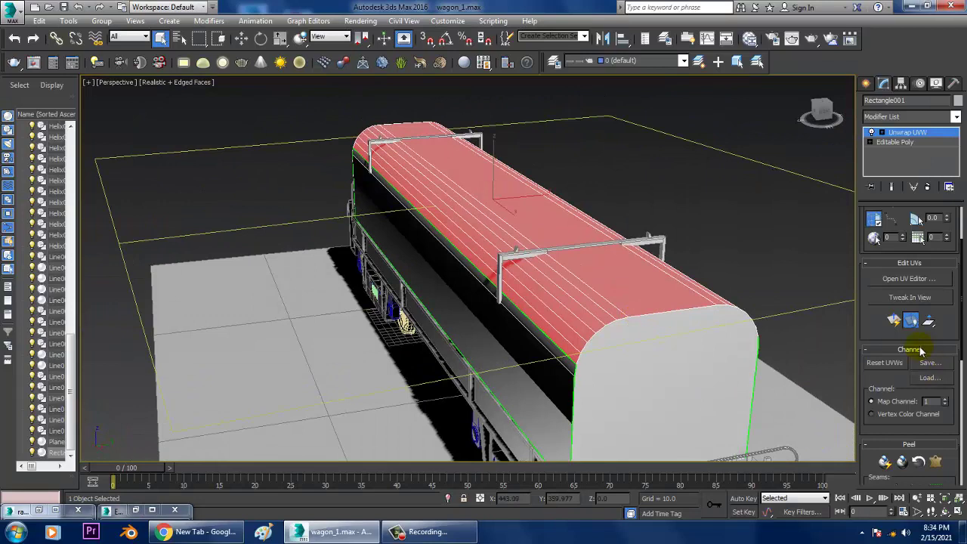
pyautogui.scroll(-3, 869, 330)
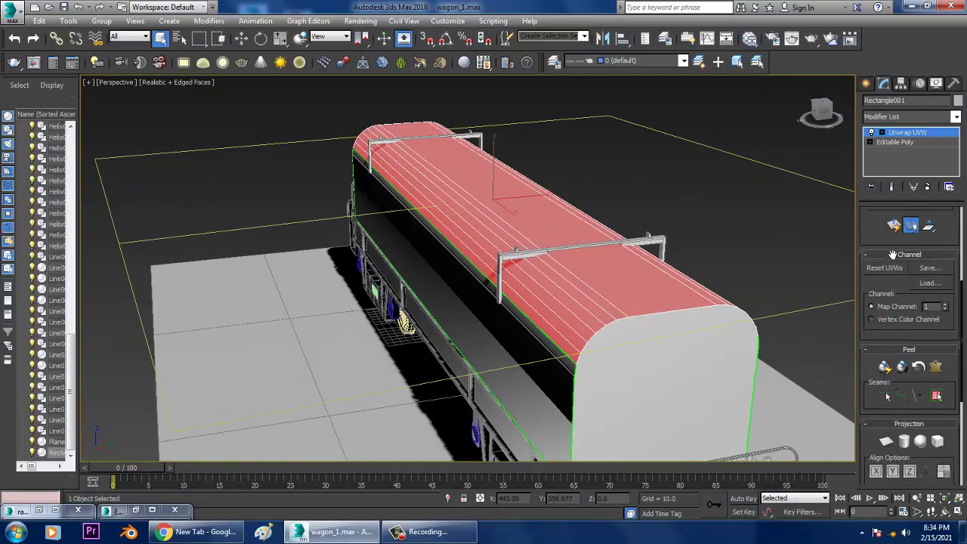
# Apply a planar projection to the roof faces aligned to Z
pyautogui.click(889, 444)
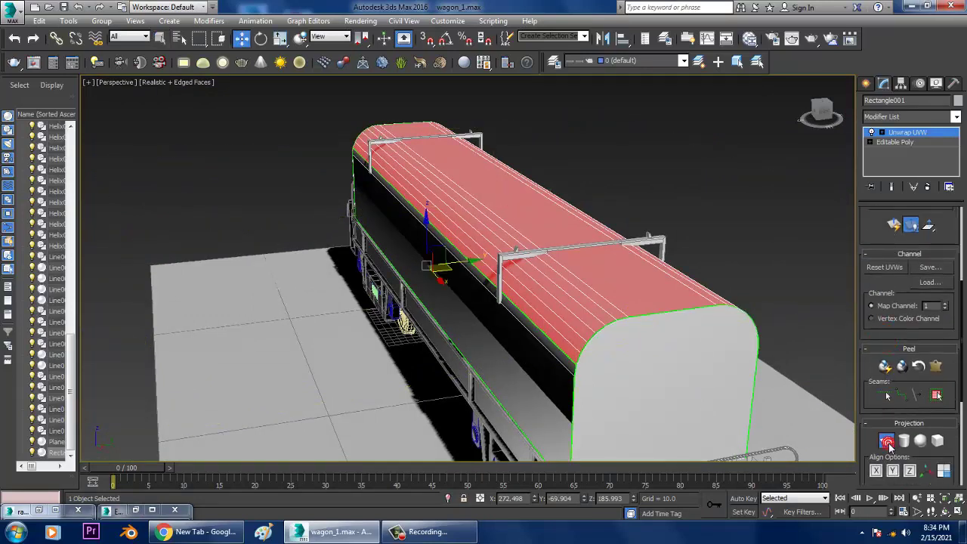
pyautogui.click(920, 473)
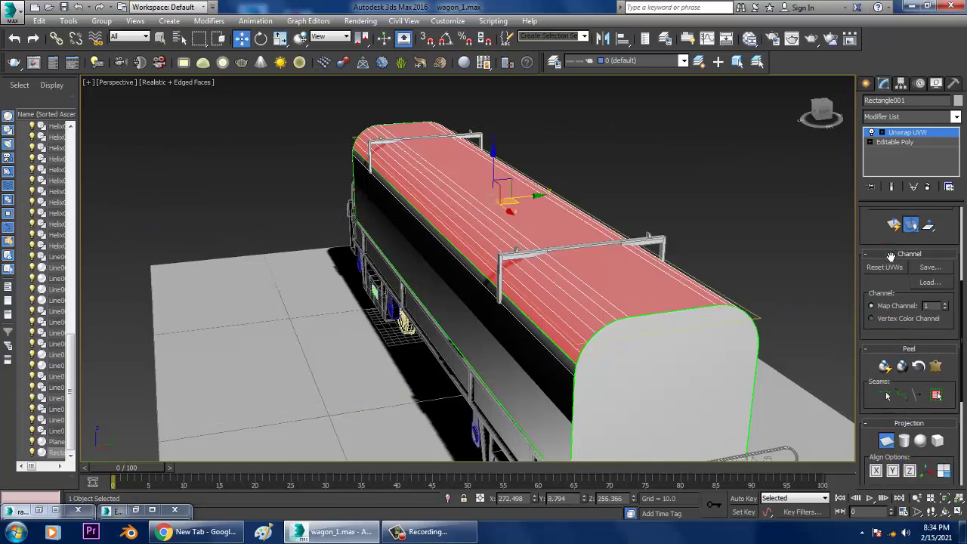
pyautogui.moveTo(891, 257); pyautogui.dragTo(901, 368)
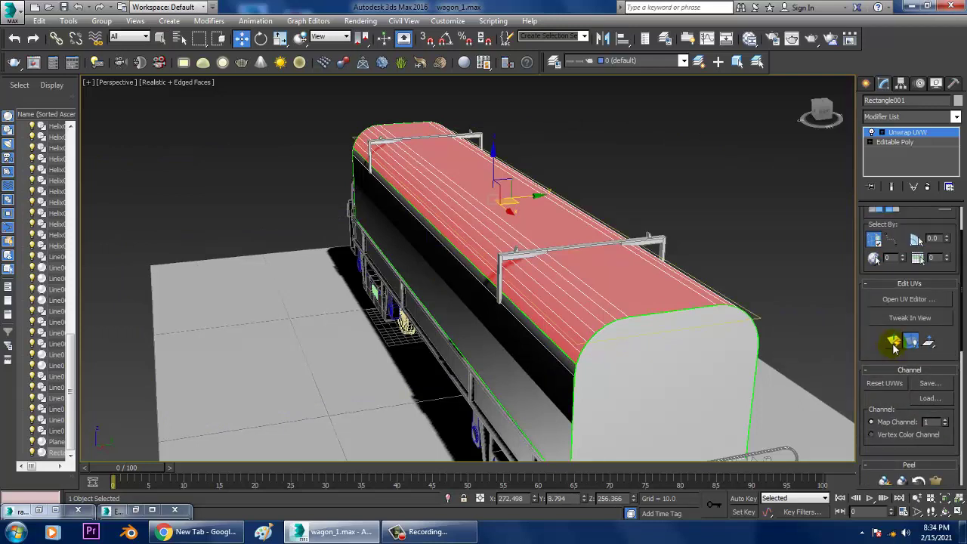
# Open the UV editor to view the roof UVs across the checker tile
pyautogui.click(923, 302)
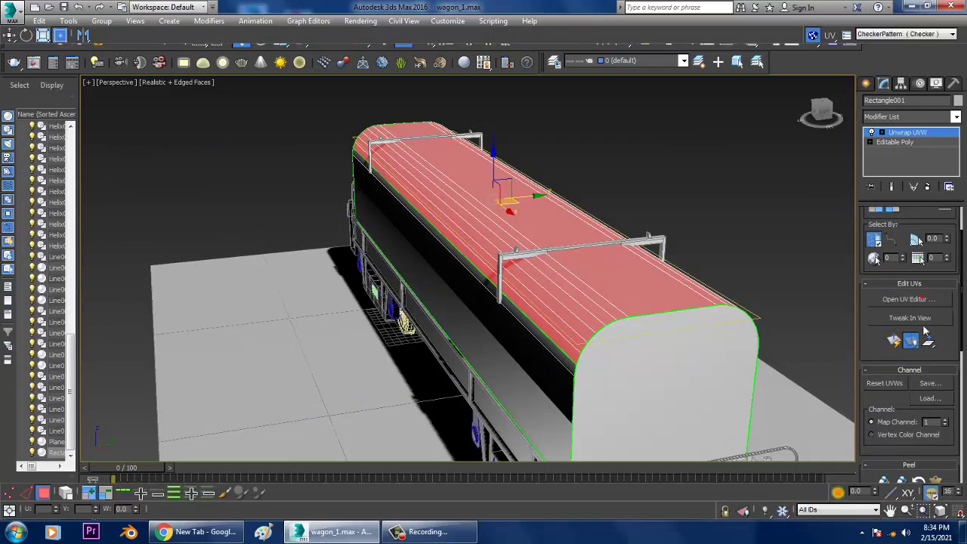
pyautogui.moveTo(583, 280); pyautogui.dragTo(612, 265, button='middle')
pyautogui.scroll(2, 612, 265)
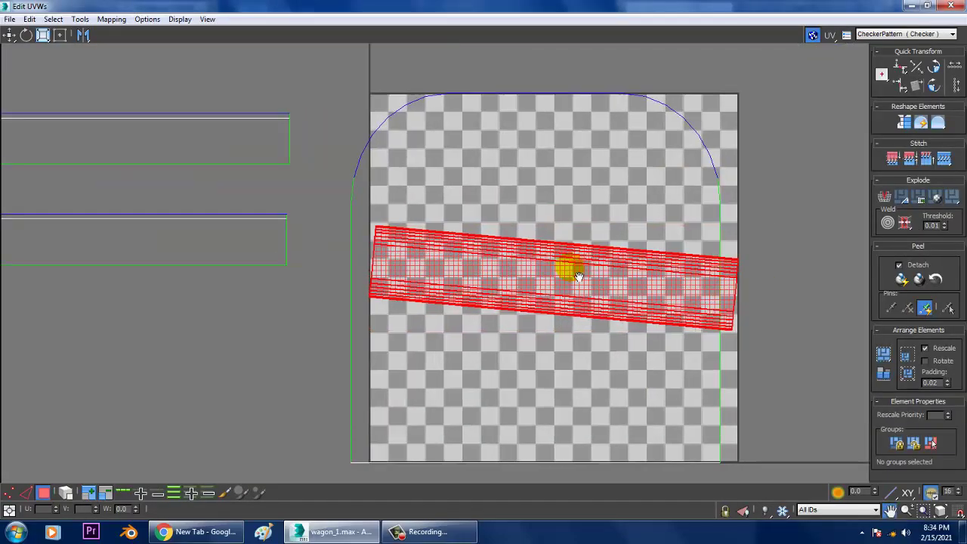
# Inspect the wagon and reference photo, then restore the UV editor full screen
pyautogui.click(951, 6)
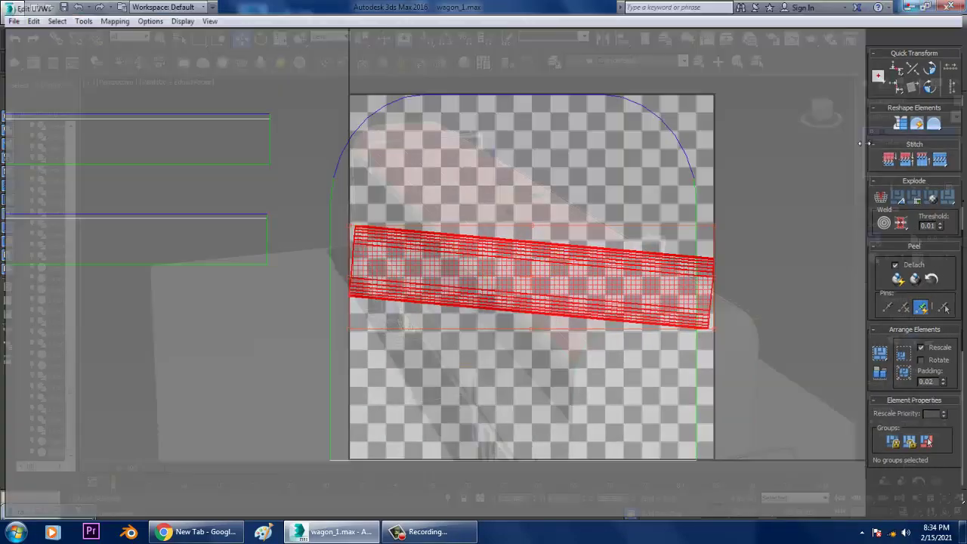
pyautogui.moveTo(692, 301)
pyautogui.keyDown('alt'); pyautogui.mouseDown(button='middle')
pyautogui.moveTo(658, 292)
pyautogui.moveTo(241, 470)
pyautogui.mouseUp(button='middle'); pyautogui.keyUp('alt')
pyautogui.click(56, 511)
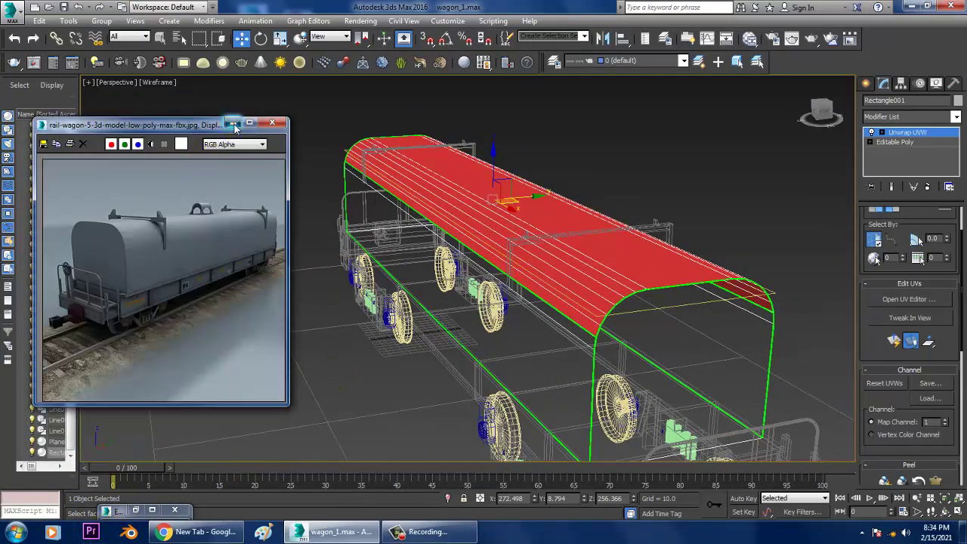
pyautogui.click(234, 126)
pyautogui.click(152, 511)
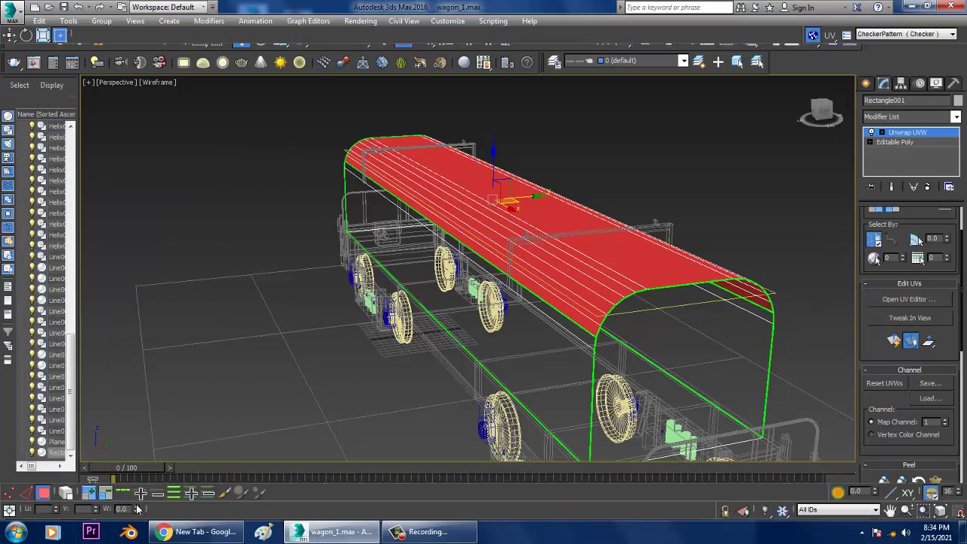
# Relax the roof UV strip by Polygon Angles, then again by Edge Angles
pyautogui.click(81, 19)
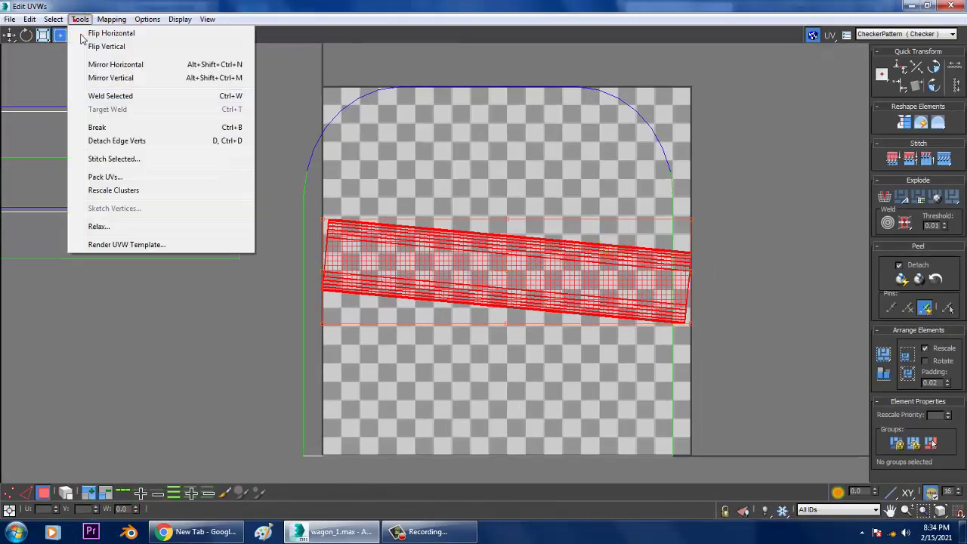
pyautogui.click(147, 224)
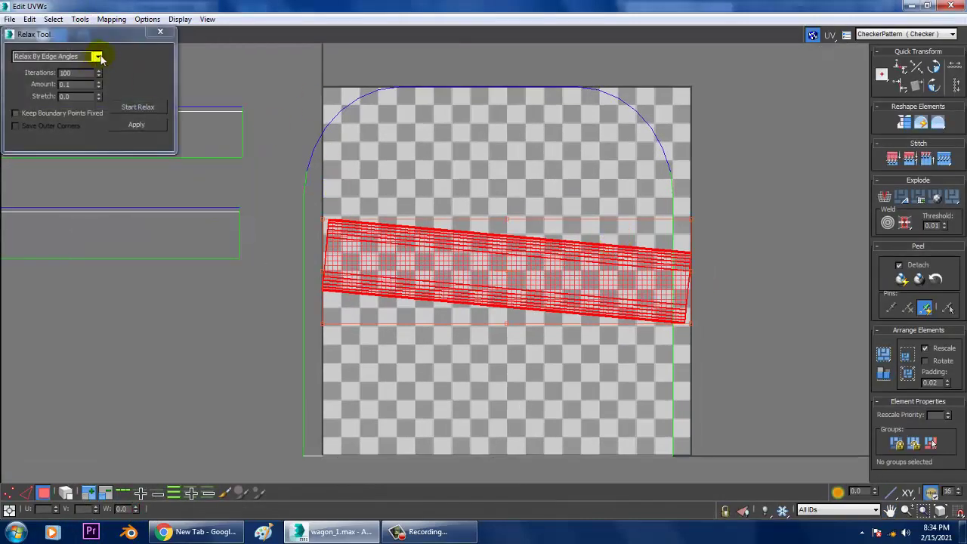
pyautogui.click(97, 57)
pyautogui.click(70, 66)
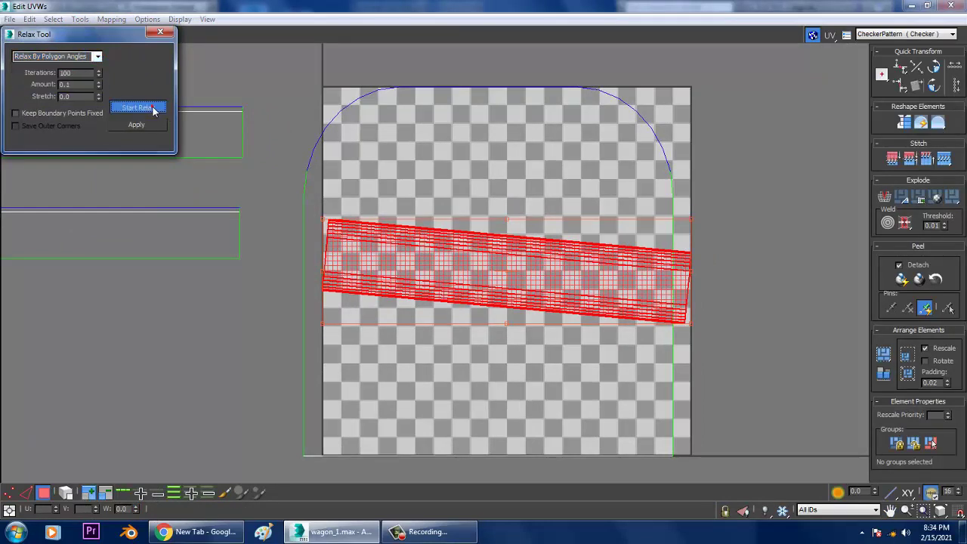
pyautogui.click(153, 109)
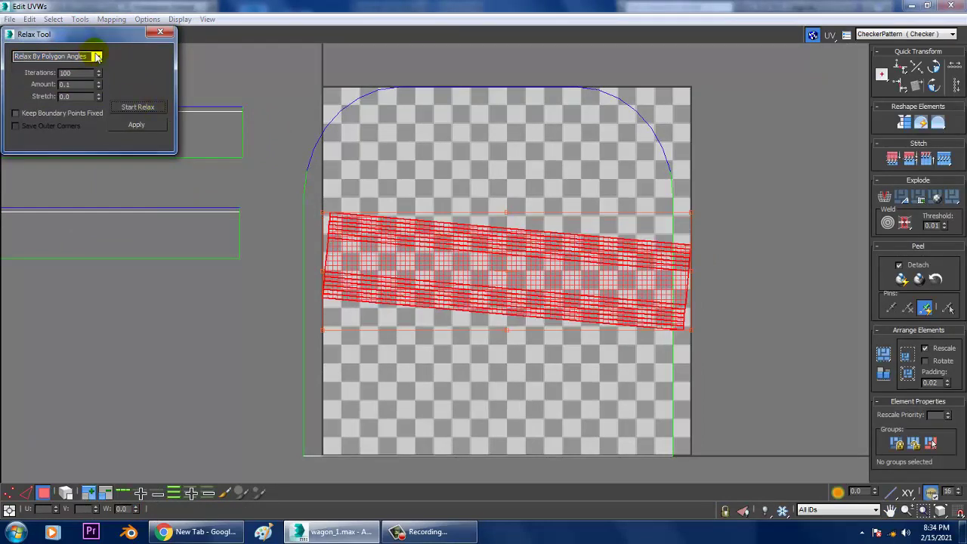
pyautogui.click(97, 57)
pyautogui.click(75, 72)
pyautogui.click(144, 110)
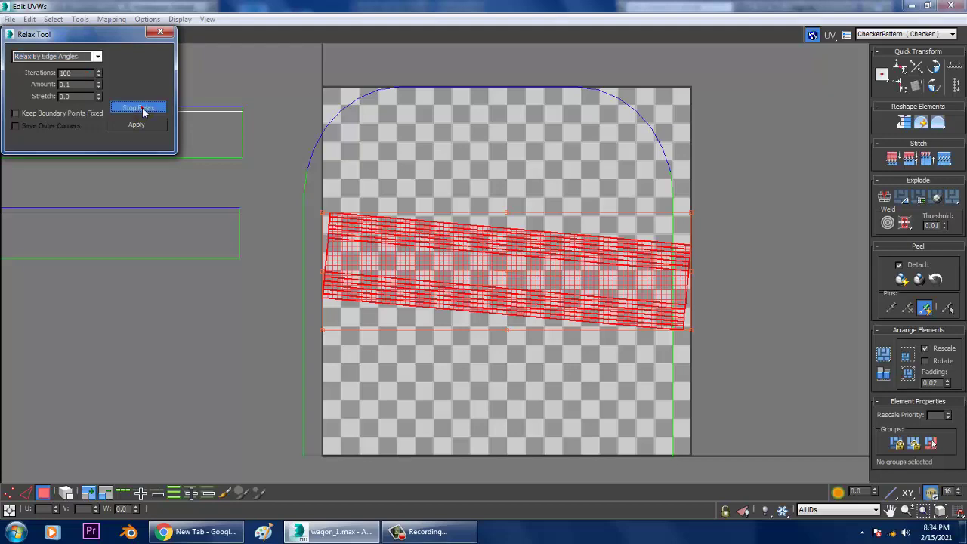
pyautogui.click(171, 36)
# Clear the selection, select the roof strip's left-edge vertices and switch to Move
pyautogui.moveTo(453, 189); pyautogui.dragTo(562, 184, button='middle')
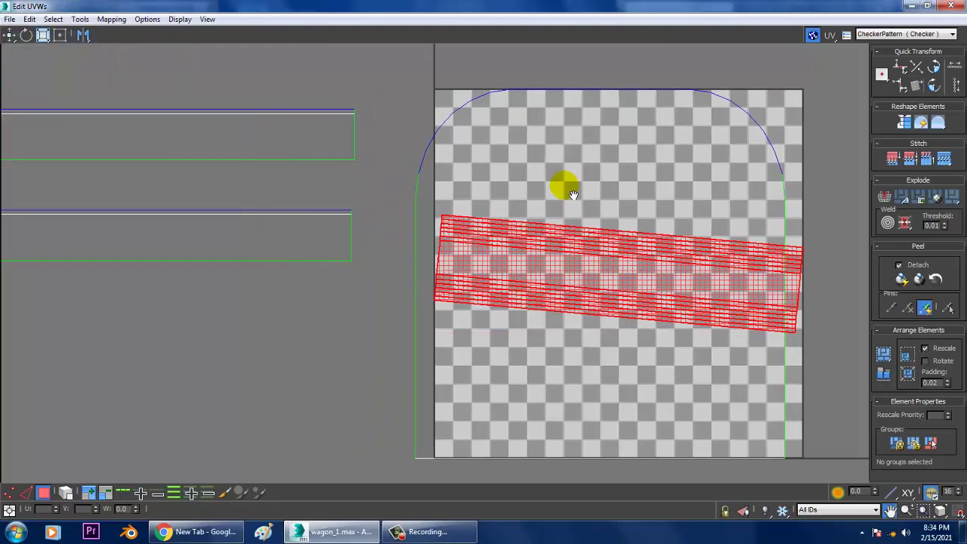
pyautogui.scroll(2, 631, 252)
pyautogui.scroll(-2, 579, 242)
pyautogui.scroll(2, 585, 246)
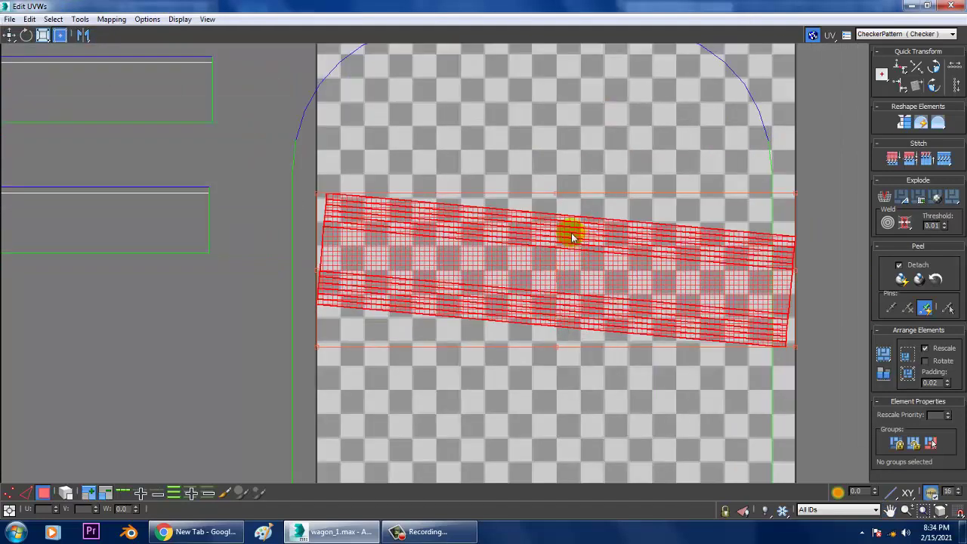
pyautogui.click(257, 206)
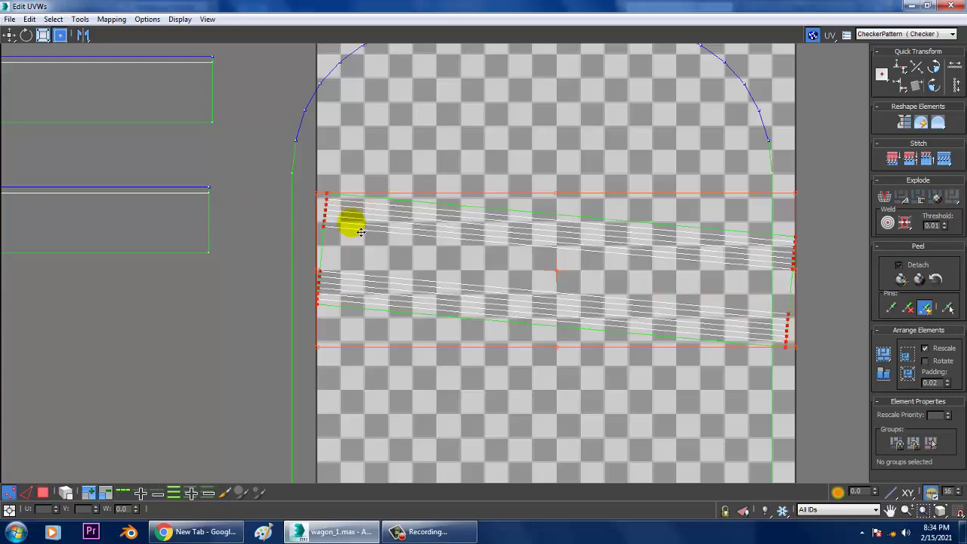
pyautogui.moveTo(374, 370); pyautogui.dragTo(375, 369)
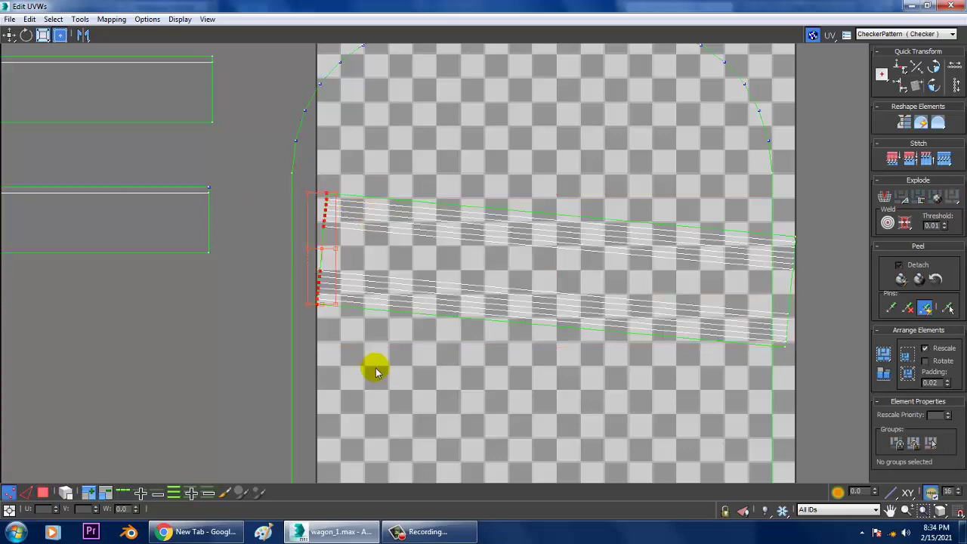
pyautogui.scroll(2, 376, 370)
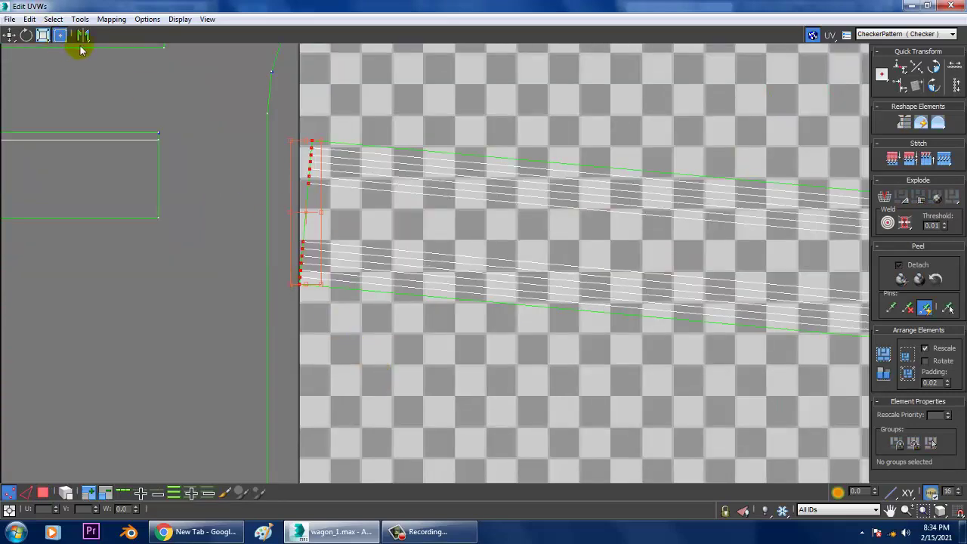
pyautogui.moveTo(43, 35)
pyautogui.mouseDown()
pyautogui.moveTo(44, 65)
pyautogui.moveTo(44, 44)
pyautogui.mouseUp()
pyautogui.press('w')
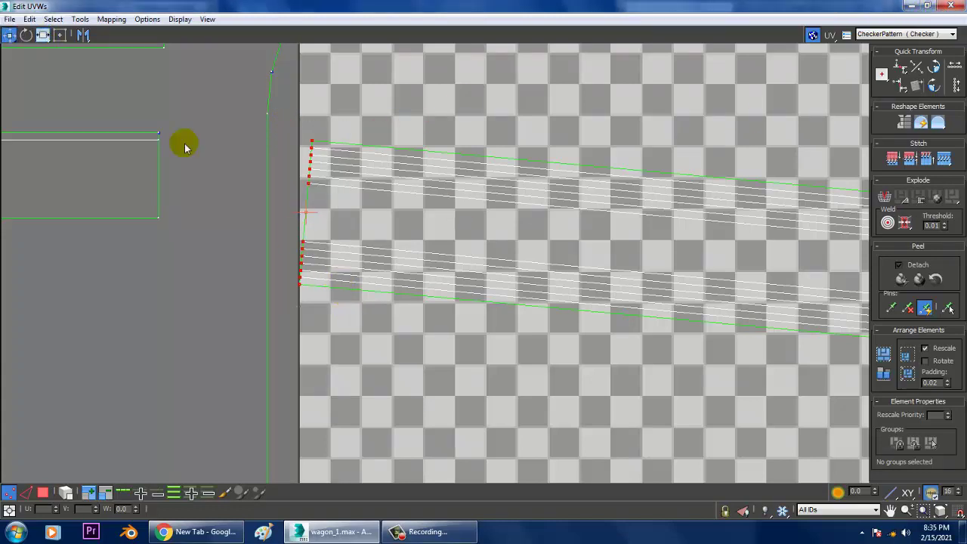
# Reactivate Unwrap UVW, then raise and vertically align the strip's right-edge vertices to level it
pyautogui.click(928, 6)
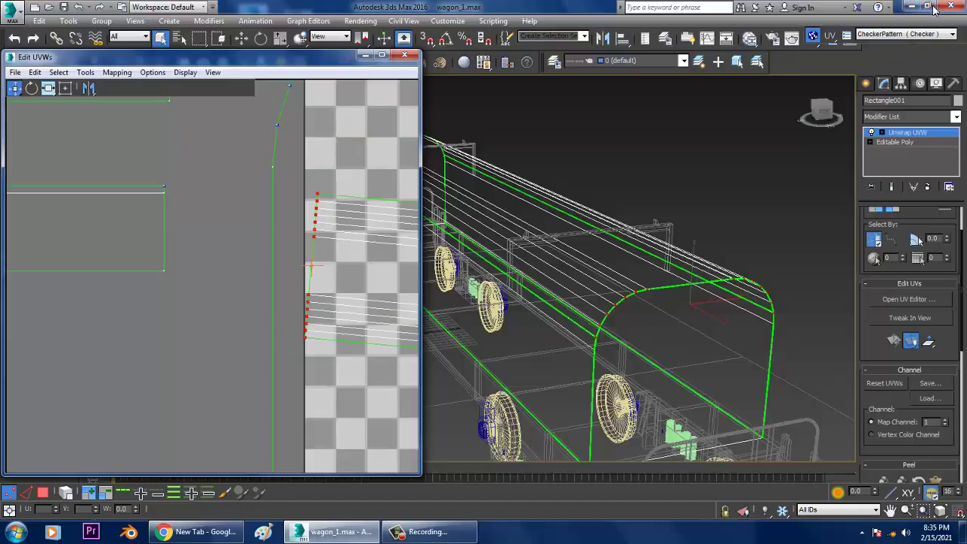
pyautogui.click(914, 132)
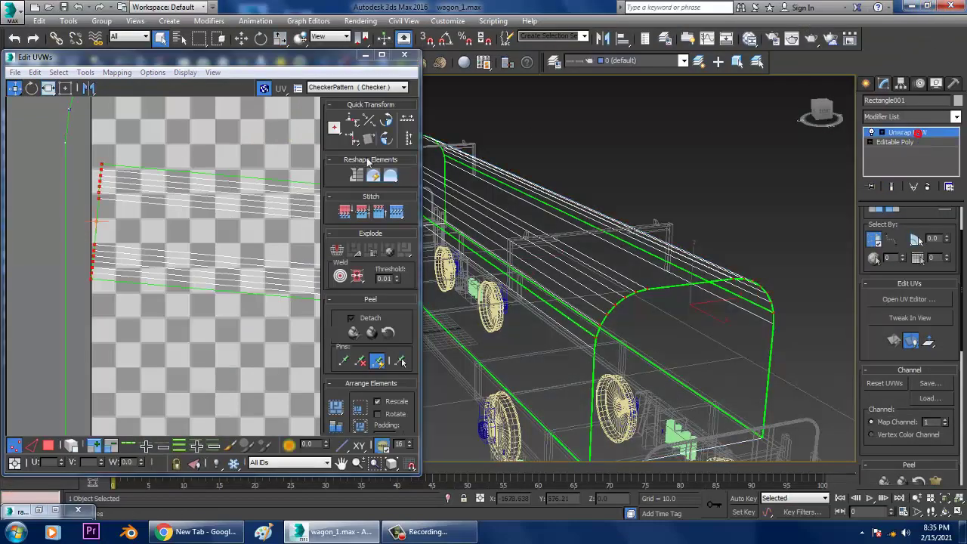
pyautogui.moveTo(136, 181); pyautogui.dragTo(159, 184, button='middle')
pyautogui.click(381, 55)
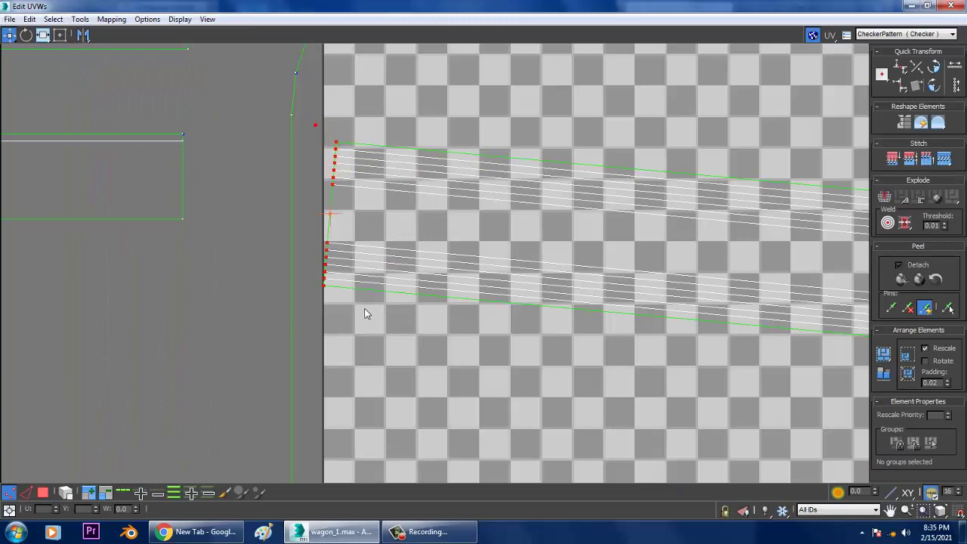
pyautogui.scroll(-2, 674, 199)
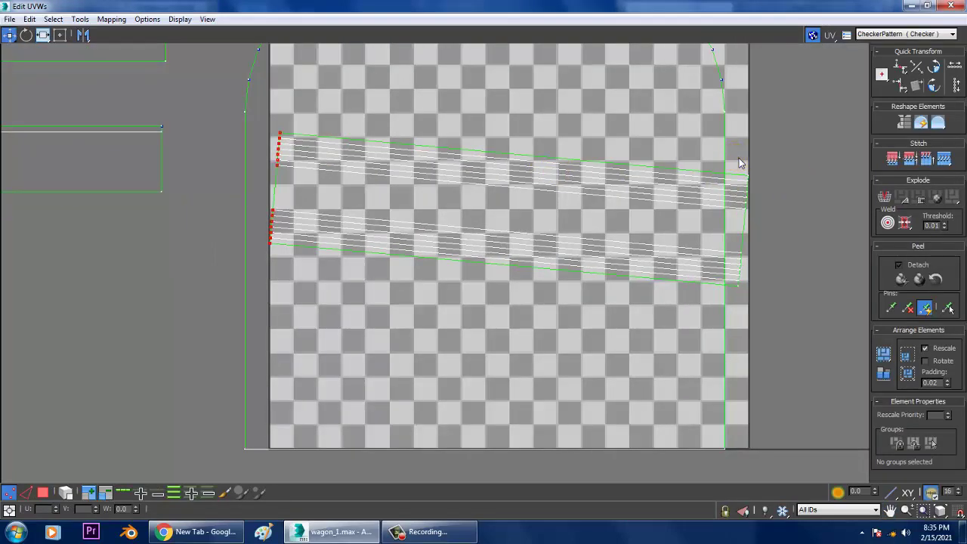
pyautogui.moveTo(782, 308); pyautogui.dragTo(733, 301)
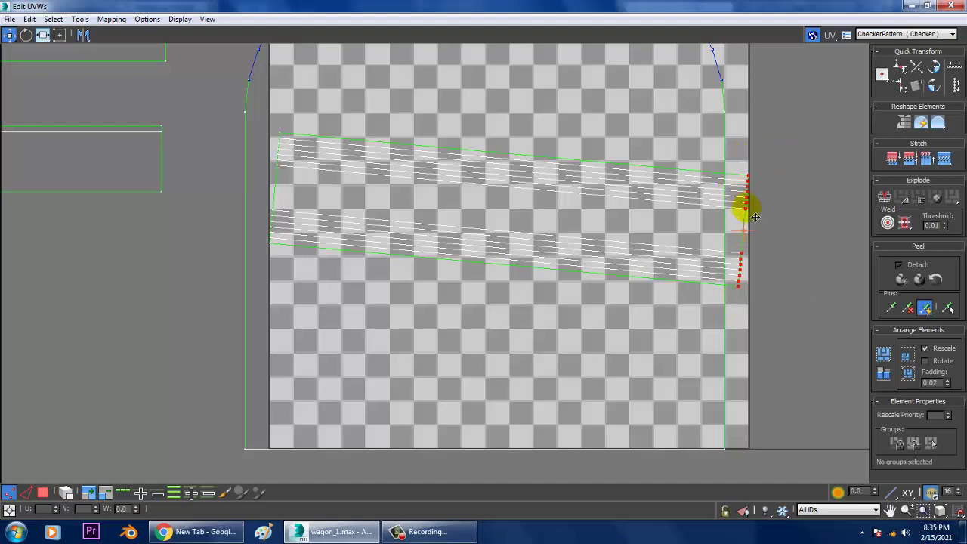
pyautogui.moveTo(755, 216); pyautogui.dragTo(753, 172)
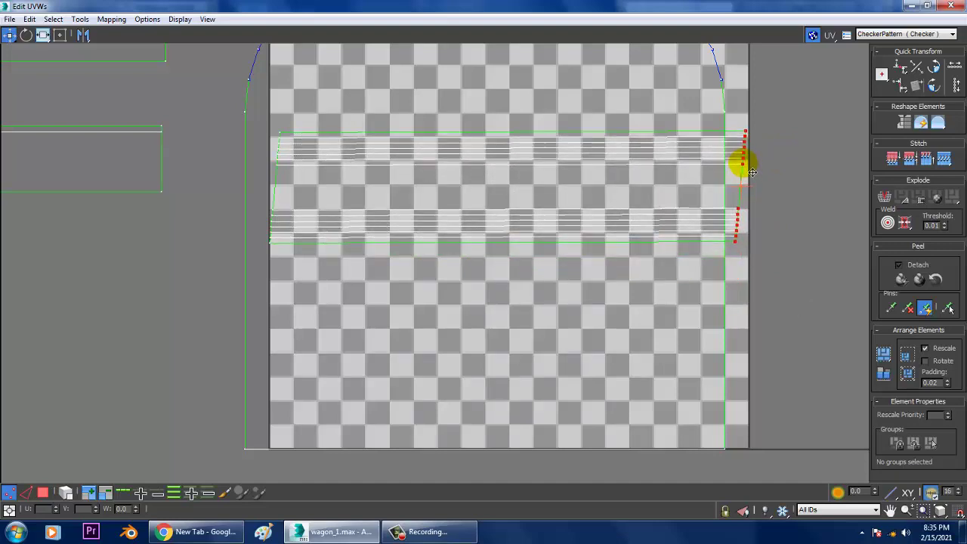
pyautogui.scroll(2, 753, 172)
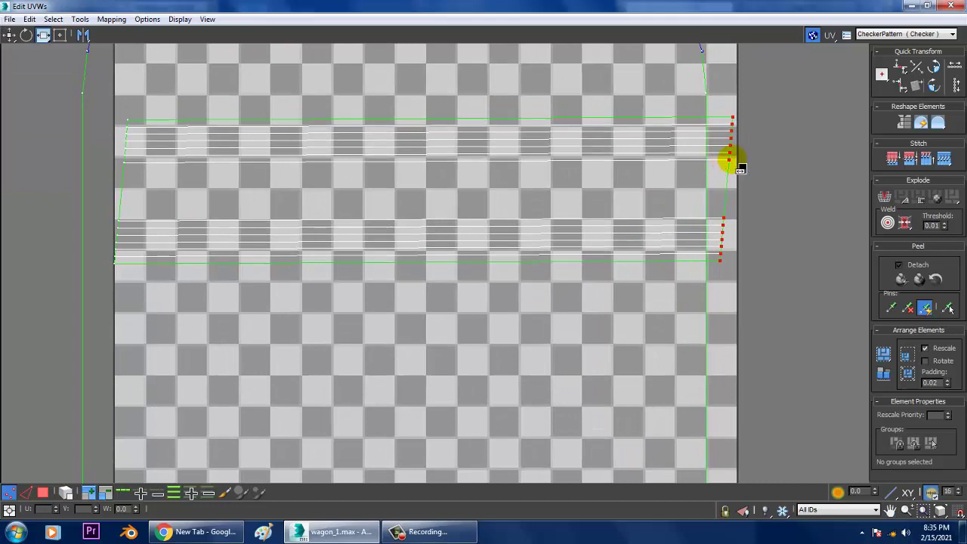
pyautogui.moveTo(740, 167); pyautogui.dragTo(646, 157)
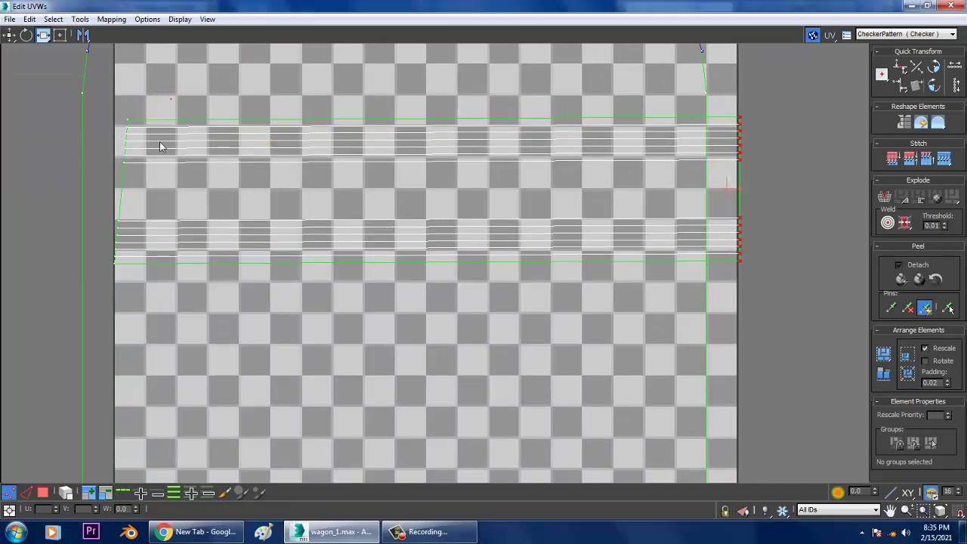
# Select the strip's left-edge vertices and frame the checker tile
pyautogui.moveTo(105, 106); pyautogui.dragTo(96, 324)
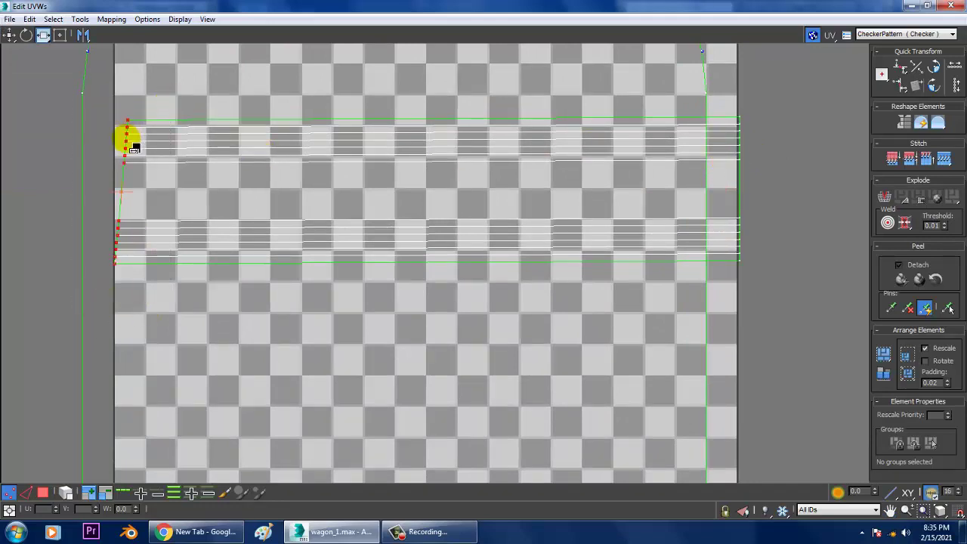
pyautogui.scroll(-3, 476, 216)
pyautogui.scroll(-2, 488, 218)
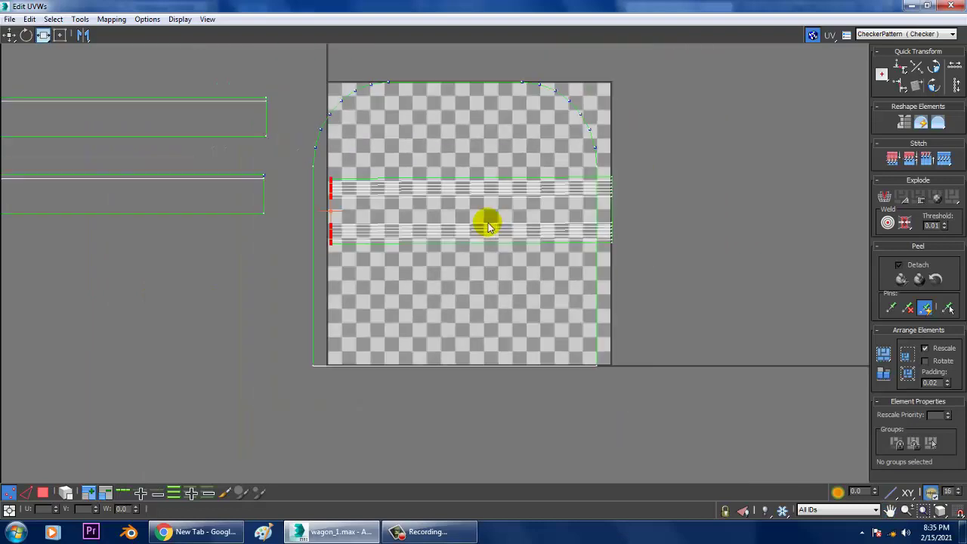
pyautogui.moveTo(488, 218); pyautogui.dragTo(624, 253, button='middle')
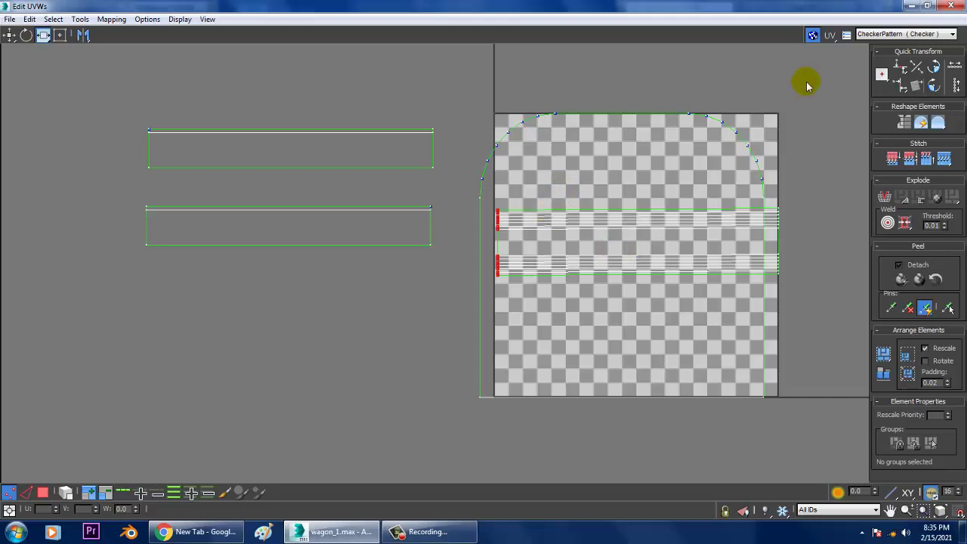
# Move the striped shell strips off the tile to sit below the two rectangles
pyautogui.press('3')
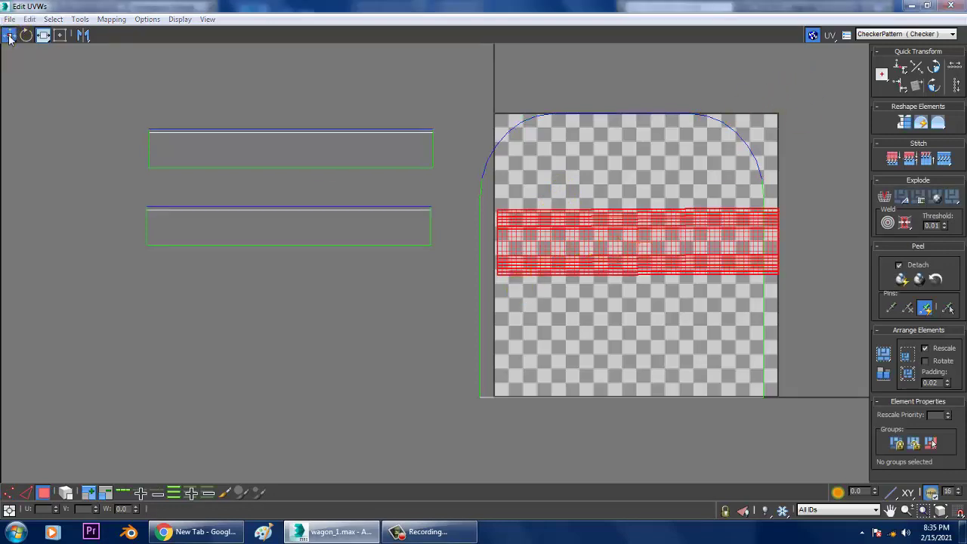
pyautogui.click(9, 35)
pyautogui.moveTo(646, 255); pyautogui.dragTo(284, 328)
pyautogui.moveTo(305, 273); pyautogui.dragTo(374, 245, button='middle')
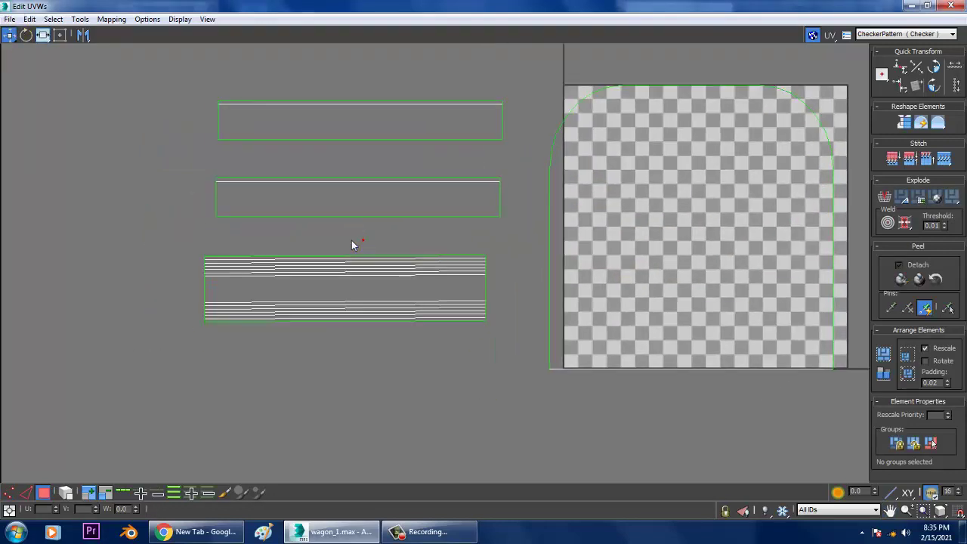
pyautogui.scroll(2, 351, 242)
# Select the striped strip's top edge and float a smaller UV editor over the viewport
pyautogui.press('3')
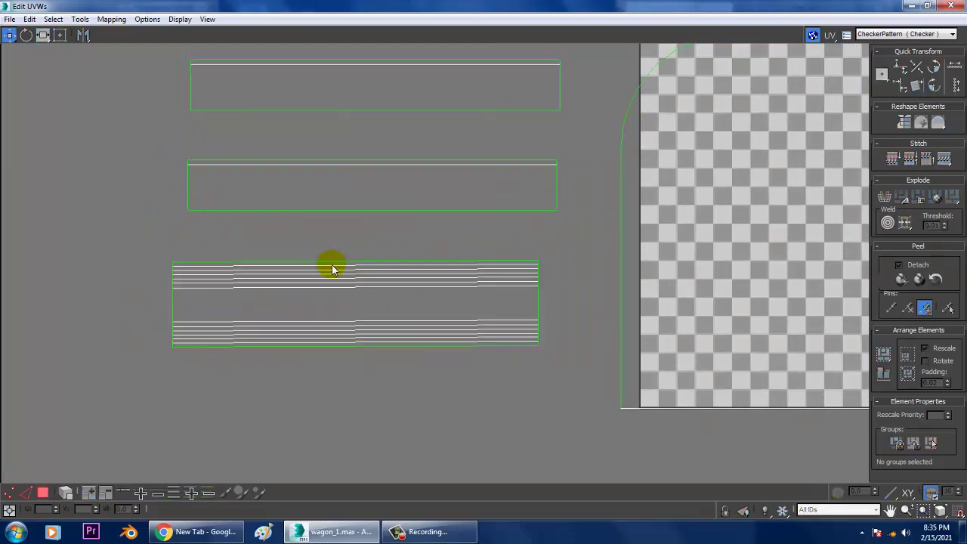
pyautogui.click(337, 267)
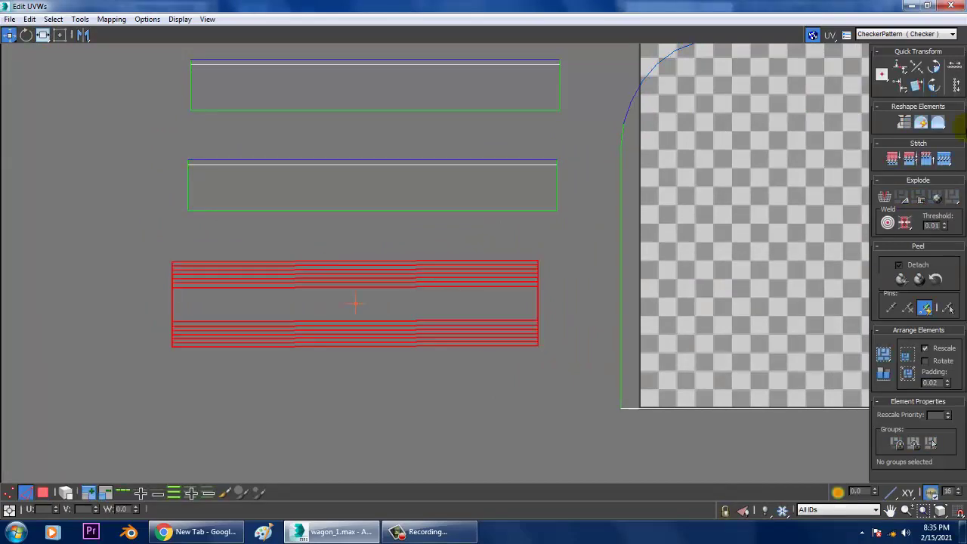
pyautogui.click(932, 6)
pyautogui.click(198, 254)
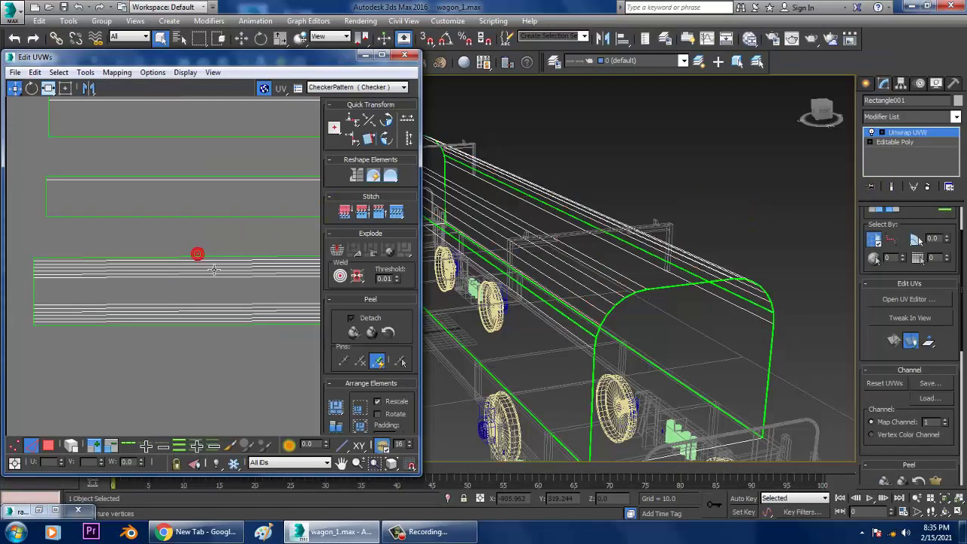
pyautogui.click(217, 258)
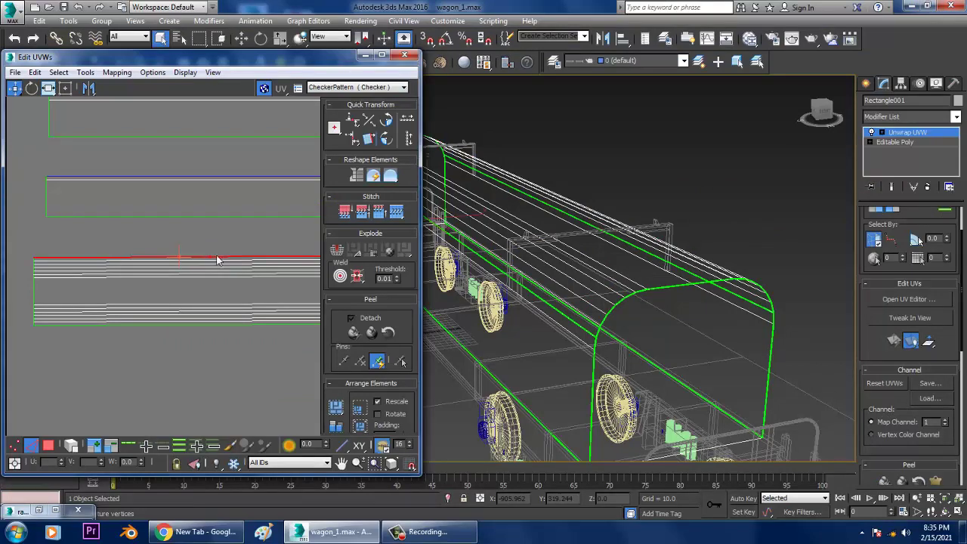
pyautogui.click(380, 56)
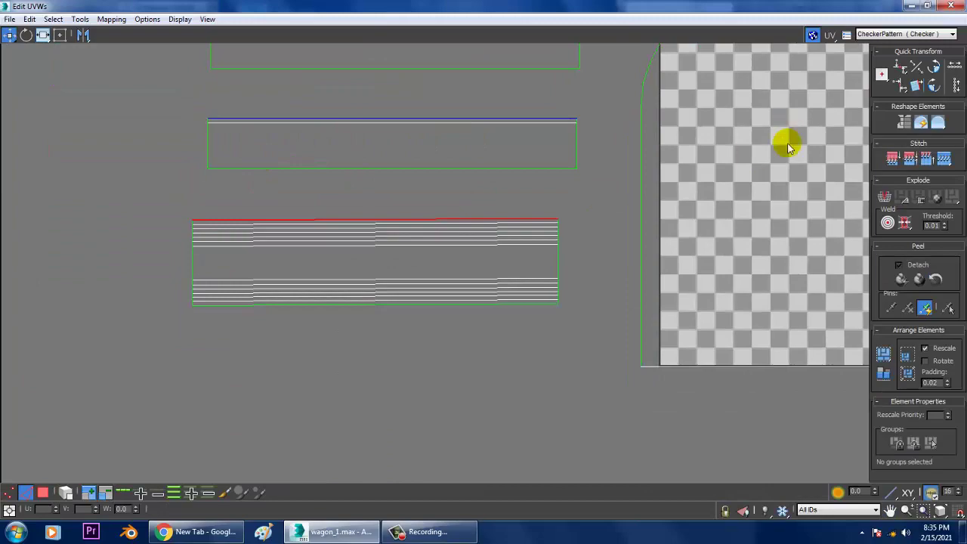
pyautogui.moveTo(896, 7)
pyautogui.mouseDown()
pyautogui.moveTo(914, 198)
pyautogui.moveTo(424, 123)
pyautogui.mouseUp()
# Shade the wagon Realistic with edged faces and set Unwrap UVW to Polygon level
pyautogui.scroll(2, 722, 231)
pyautogui.press('F3')
pyautogui.keyDown('alt'); pyautogui.moveTo(719, 226); pyautogui.dragTo(647, 226, button='middle'); pyautogui.keyUp('alt')
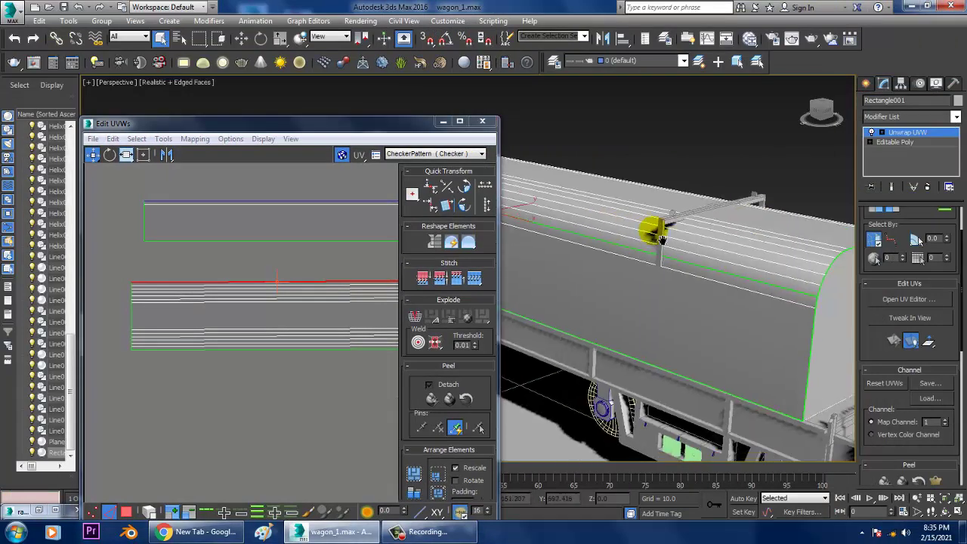
pyautogui.scroll(2, 756, 280)
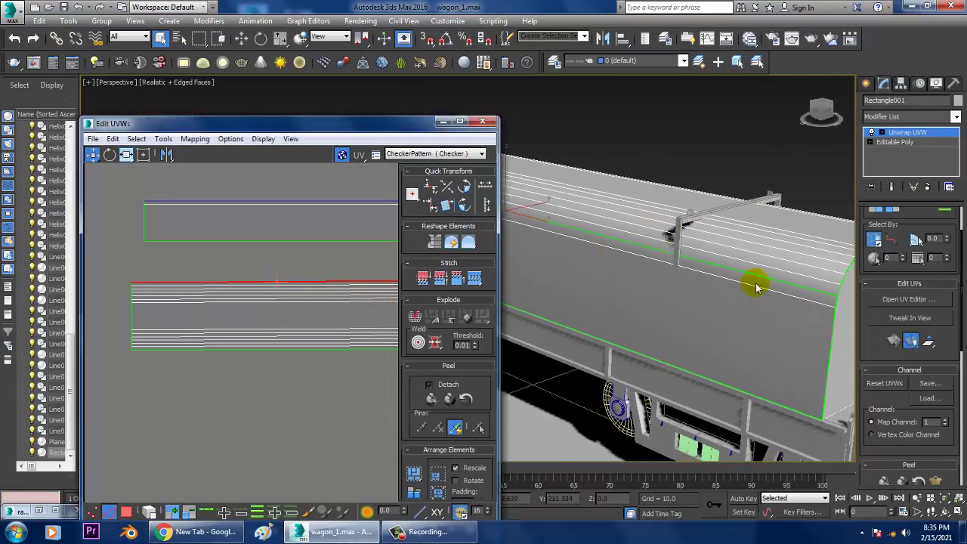
pyautogui.click(883, 133)
pyautogui.click(907, 161)
# Select UV strips one by one to locate their matching faces on the wagon roof
pyautogui.click(299, 294)
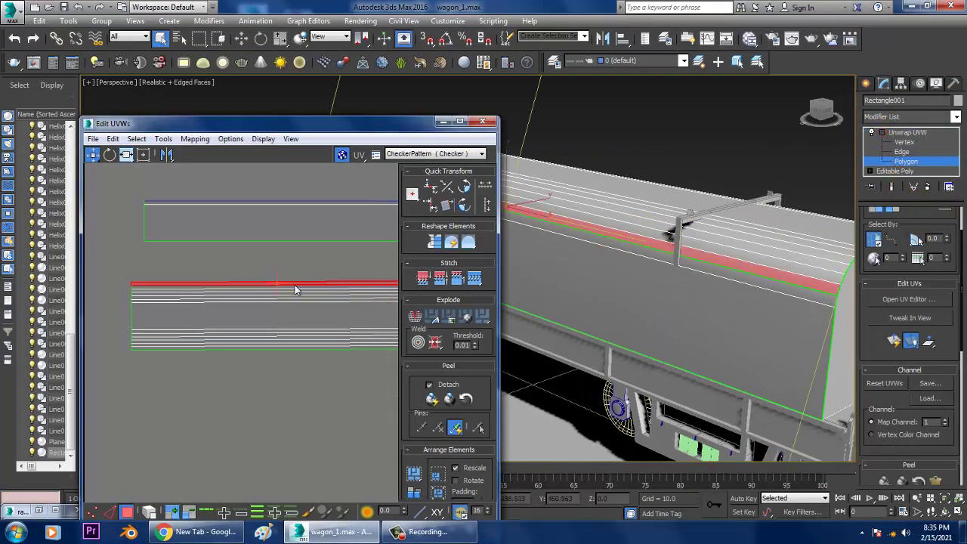
pyautogui.moveTo(724, 272)
pyautogui.keyDown('alt'); pyautogui.mouseDown(button='middle')
pyautogui.moveTo(716, 255)
pyautogui.moveTo(756, 255)
pyautogui.moveTo(747, 254)
pyautogui.moveTo(750, 264)
pyautogui.mouseUp(button='middle'); pyautogui.keyUp('alt')
pyautogui.click(242, 282)
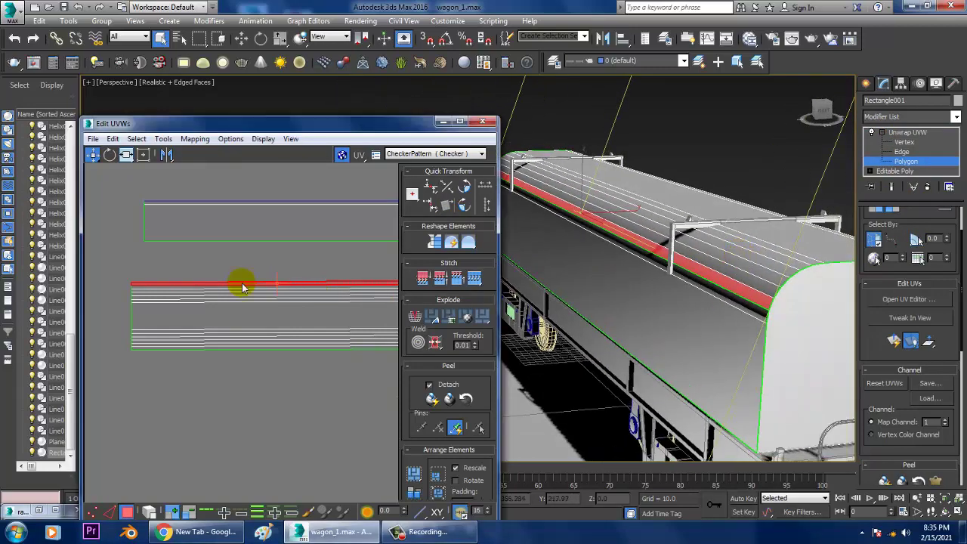
pyautogui.click(244, 207)
pyautogui.moveTo(747, 282)
pyautogui.keyDown('alt'); pyautogui.mouseDown(button='middle')
pyautogui.moveTo(713, 264)
pyautogui.moveTo(768, 274)
pyautogui.mouseUp(button='middle'); pyautogui.keyUp('alt')
# At Edge level, select the striped strip's top edge and the rectangle's bottom edge
pyautogui.click(916, 154)
pyautogui.click(178, 282)
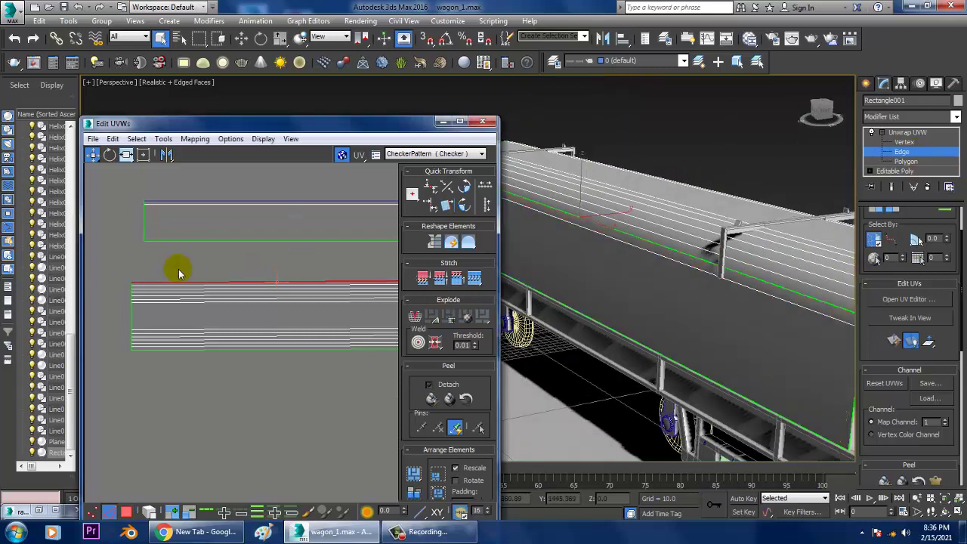
pyautogui.click(215, 241)
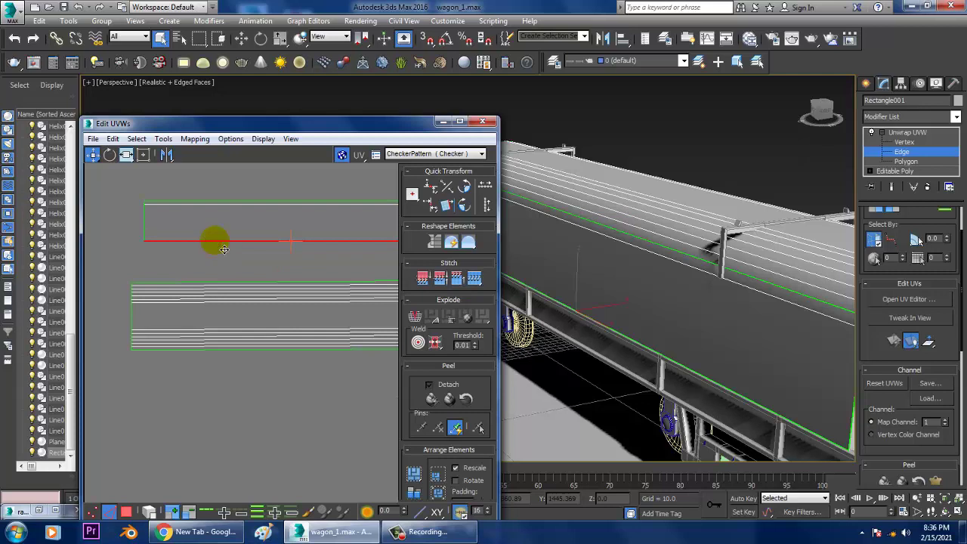
pyautogui.scroll(-2, 231, 274)
pyautogui.scroll(-2, 239, 289)
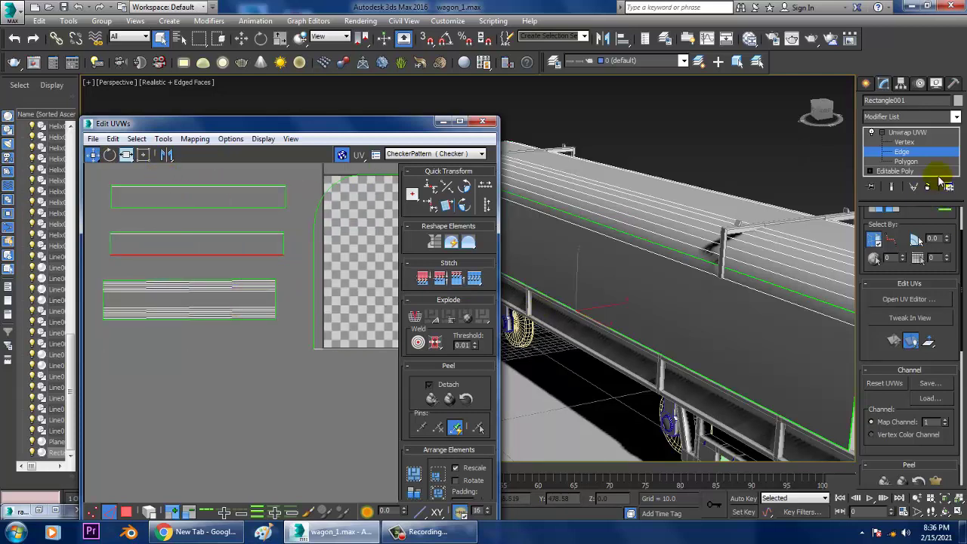
# Select the middle UV rectangle and flip it vertically with the Mirror flyout
pyautogui.click(906, 161)
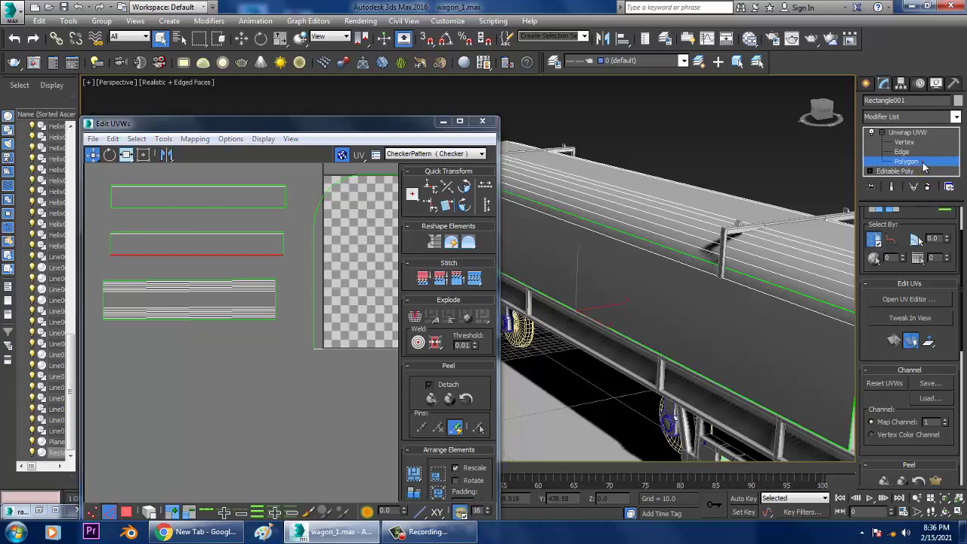
pyautogui.click(300, 265)
pyautogui.moveTo(300, 264); pyautogui.dragTo(339, 287, button='middle')
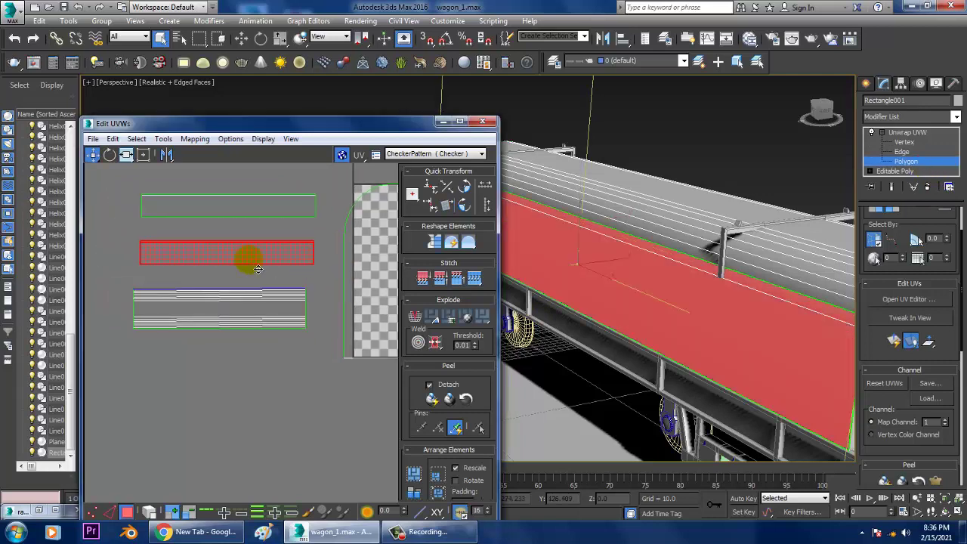
pyautogui.moveTo(167, 158); pyautogui.dragTo(167, 171)
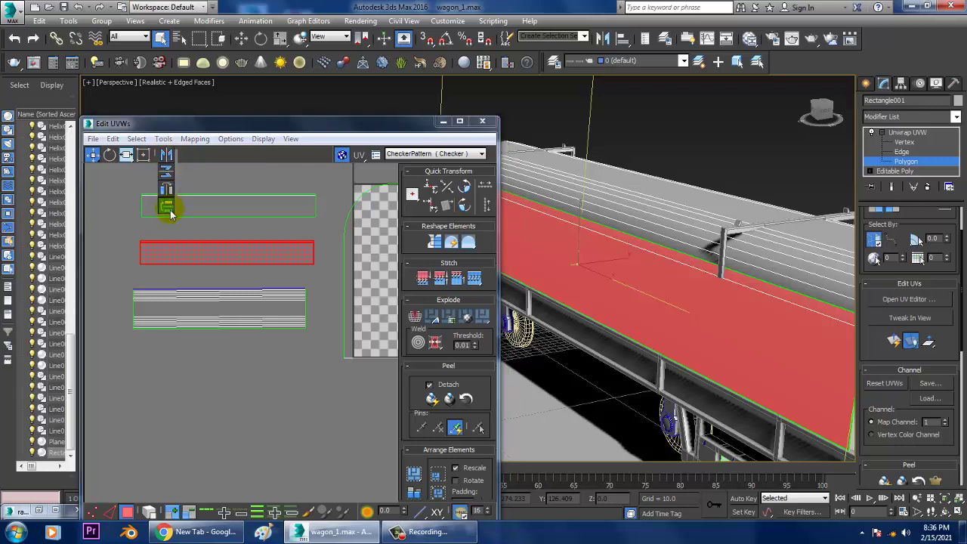
pyautogui.moveTo(171, 215); pyautogui.dragTo(171, 178)
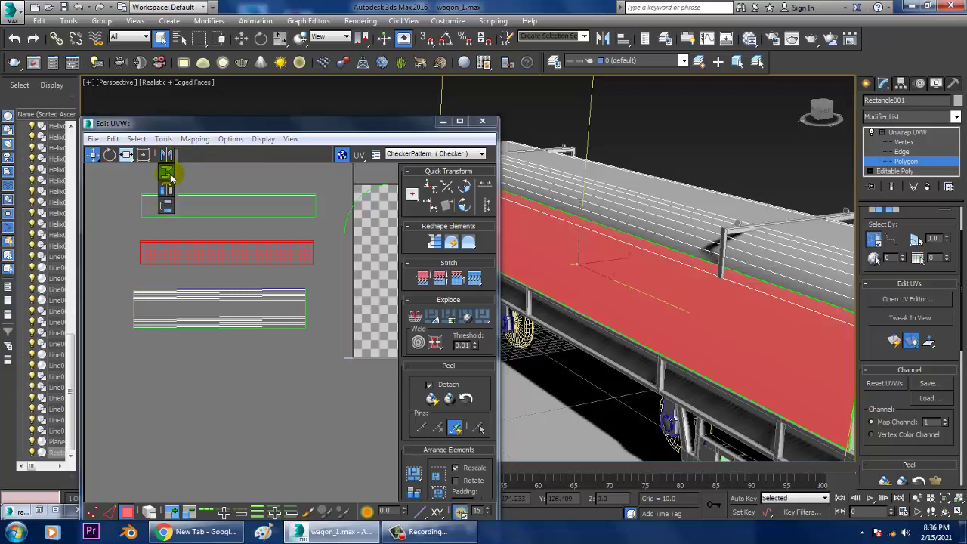
pyautogui.click(200, 224)
# Check the flipped rectangle's edges, then move it down onto the striped strips
pyautogui.press('2')
pyautogui.click(224, 279)
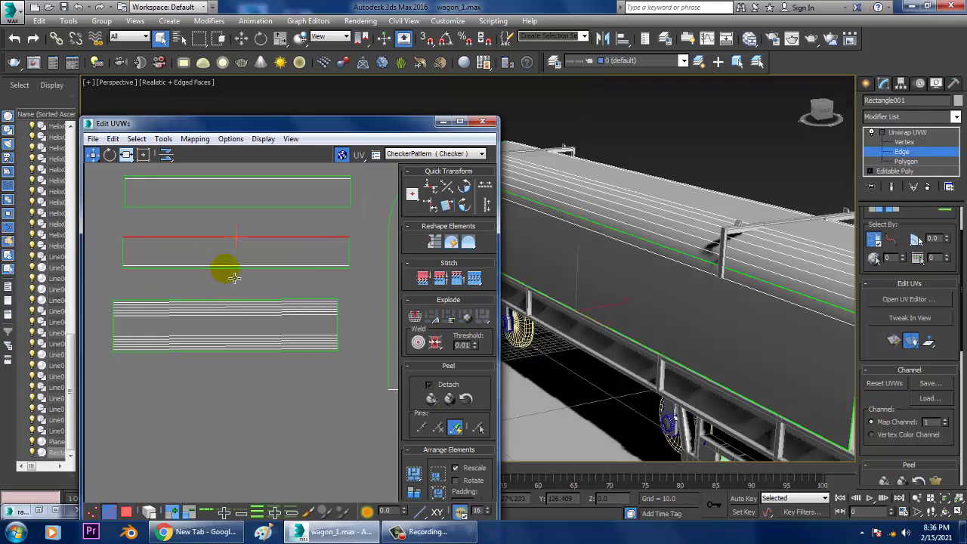
pyautogui.click(234, 276)
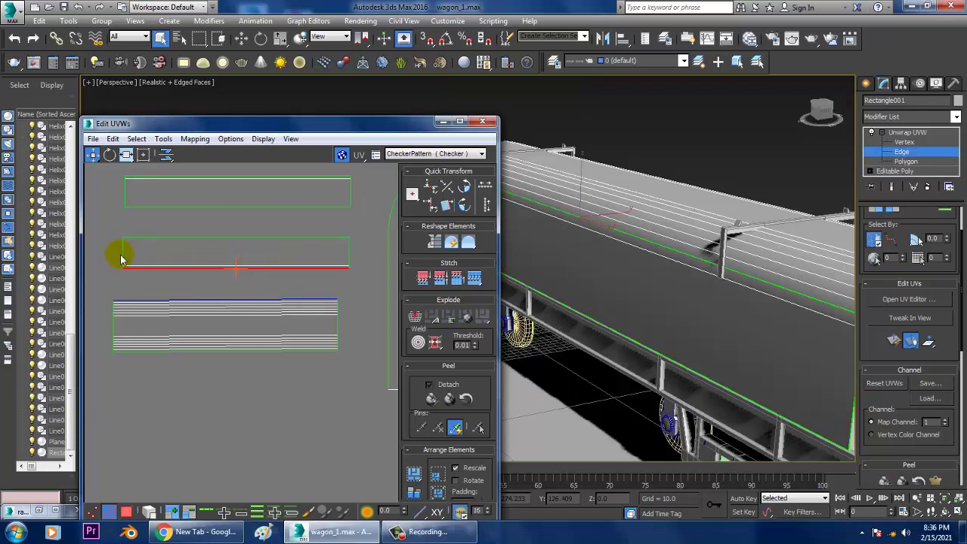
pyautogui.press('3')
pyautogui.click(344, 252)
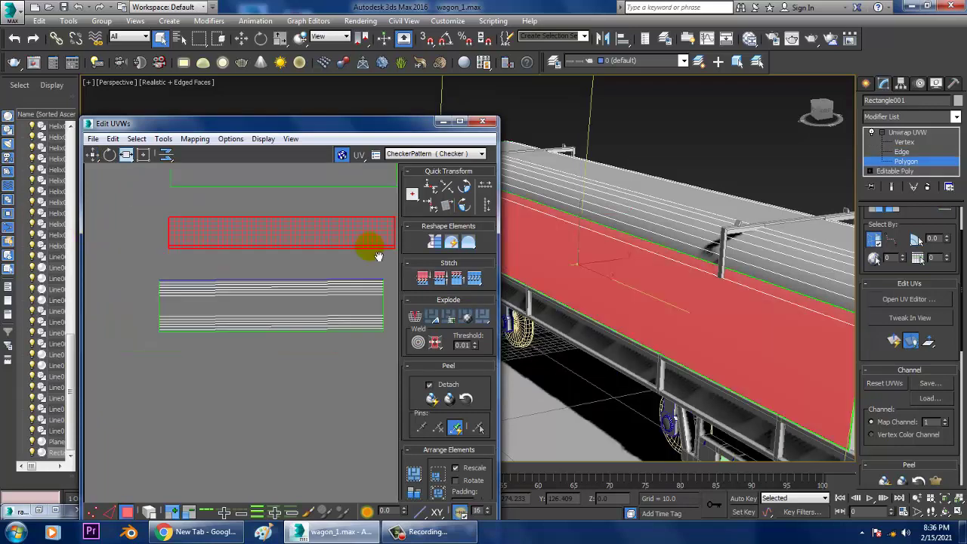
pyautogui.scroll(2, 314, 246)
pyautogui.moveTo(326, 228); pyautogui.dragTo(315, 265)
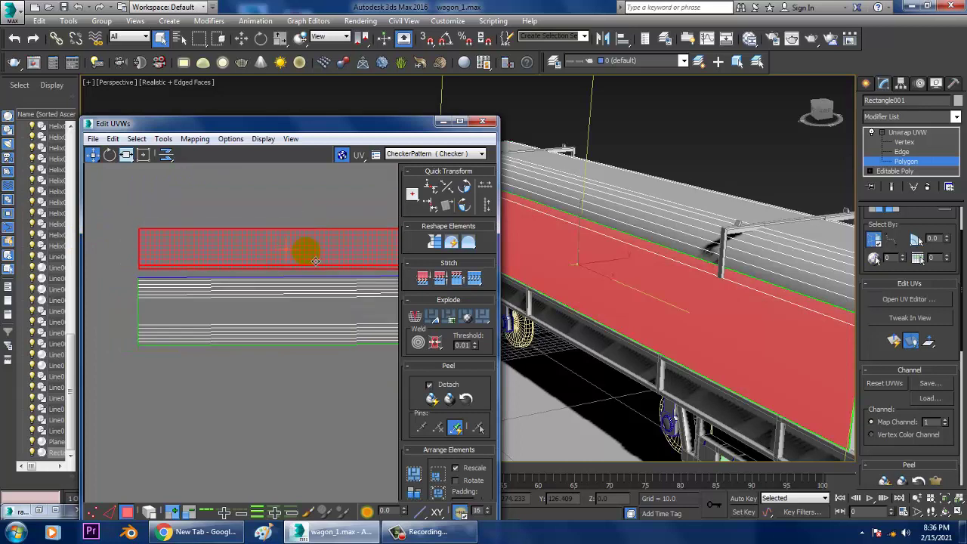
pyautogui.scroll(1, 259, 265)
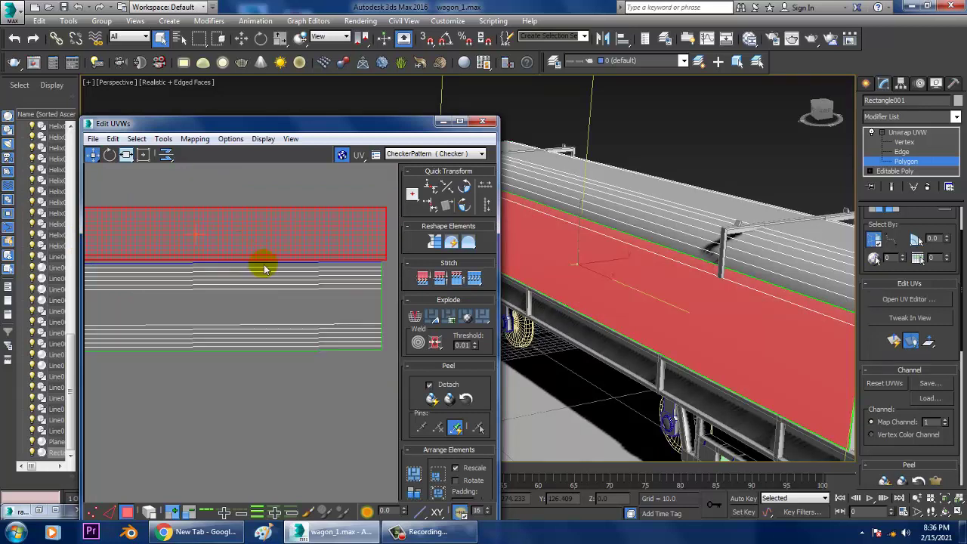
pyautogui.scroll(1, 274, 257)
pyautogui.scroll(1, 288, 250)
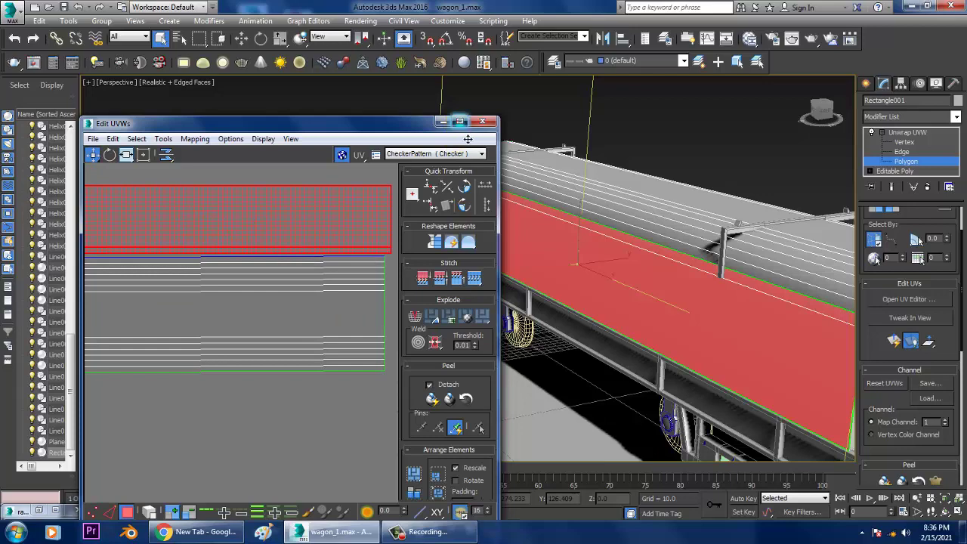
pyautogui.click(459, 122)
# Butt the flipped rectangle against the strips and move the other rectangle below them
pyautogui.moveTo(371, 222); pyautogui.dragTo(627, 249, button='middle')
pyautogui.moveTo(458, 199); pyautogui.dragTo(466, 207)
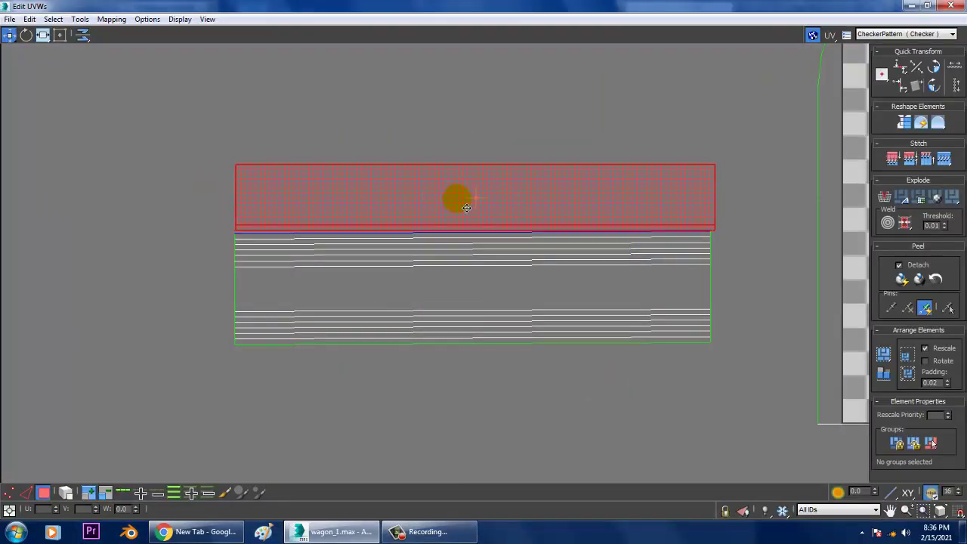
pyautogui.scroll(-3, 559, 189)
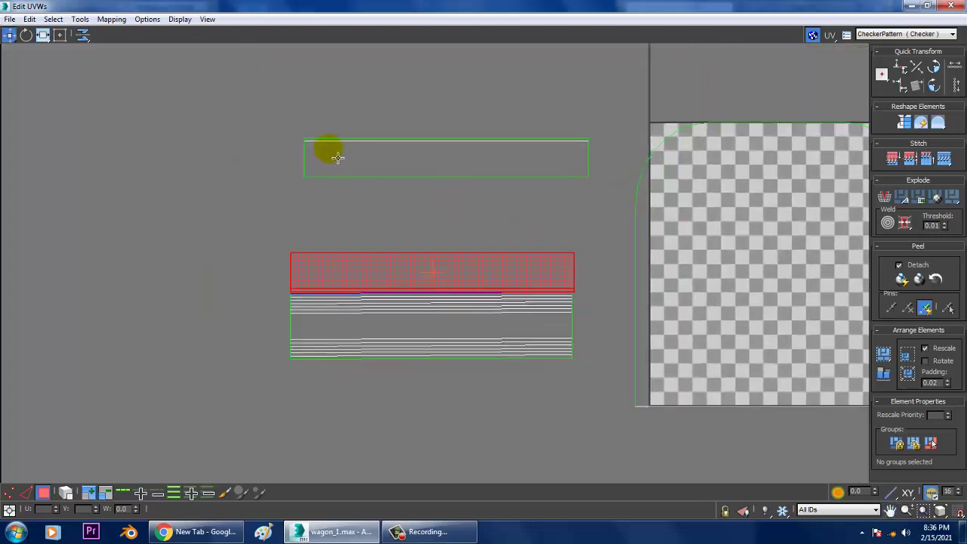
pyautogui.moveTo(291, 123); pyautogui.dragTo(623, 211)
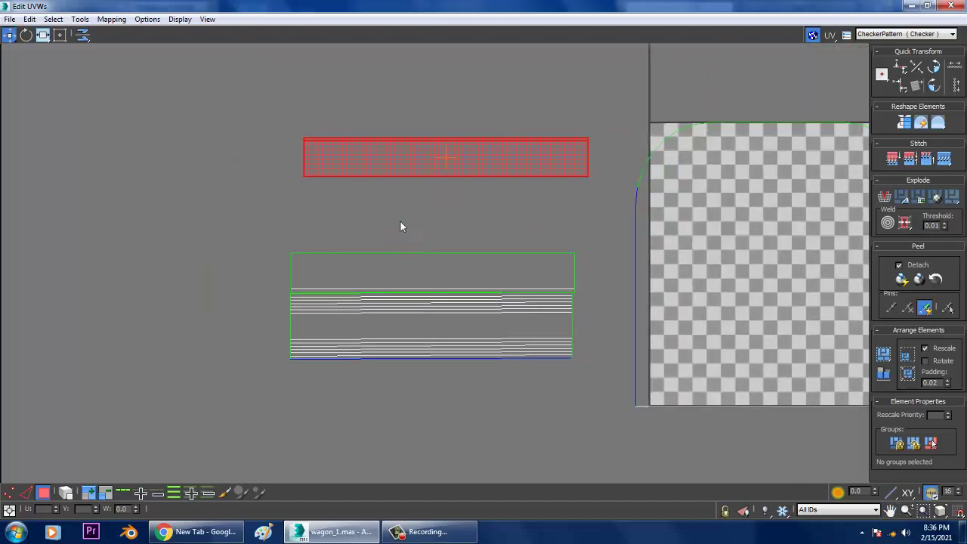
pyautogui.click(401, 222)
pyautogui.click(476, 159)
pyautogui.moveTo(476, 159); pyautogui.dragTo(470, 391)
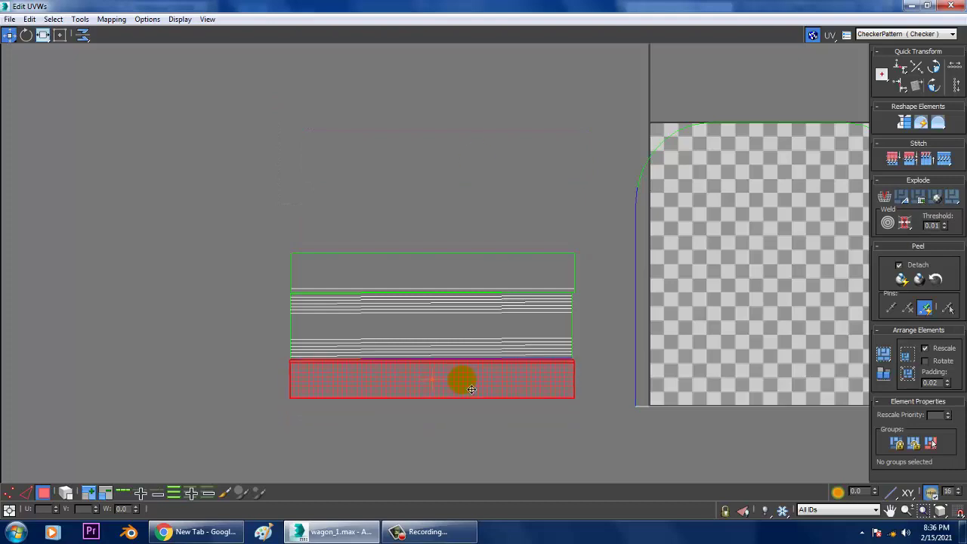
pyautogui.scroll(2, 447, 300)
pyautogui.scroll(2, 471, 326)
pyautogui.scroll(2, 375, 248)
# At vertex level, select the thin left-end strip's top and bottom edges
pyautogui.moveTo(374, 248); pyautogui.dragTo(359, 246, button='middle')
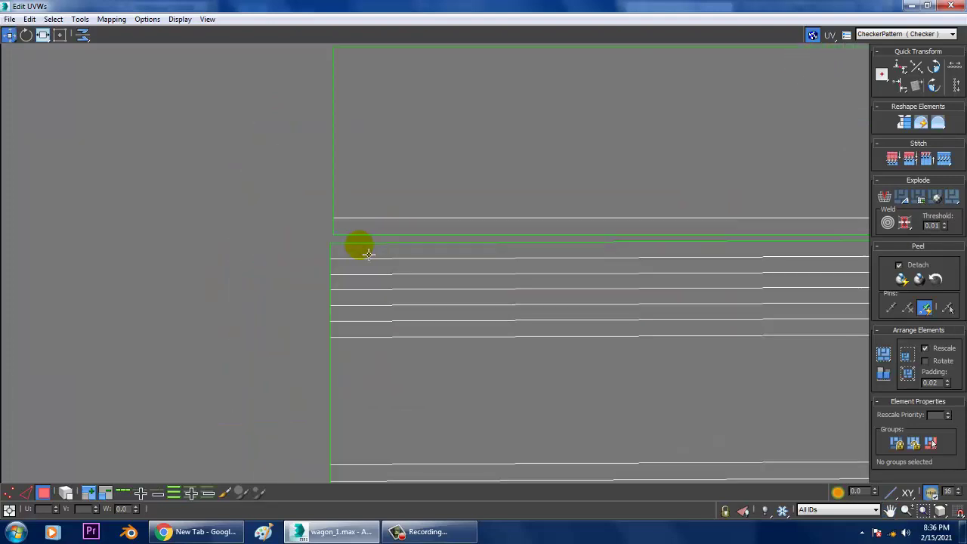
pyautogui.press('1')
pyautogui.scroll(2, 486, 261)
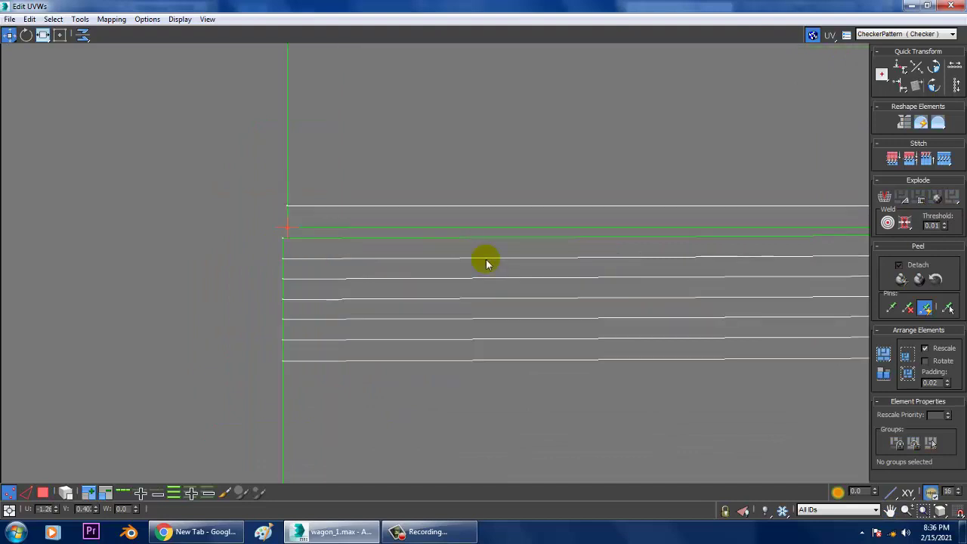
pyautogui.click(82, 20)
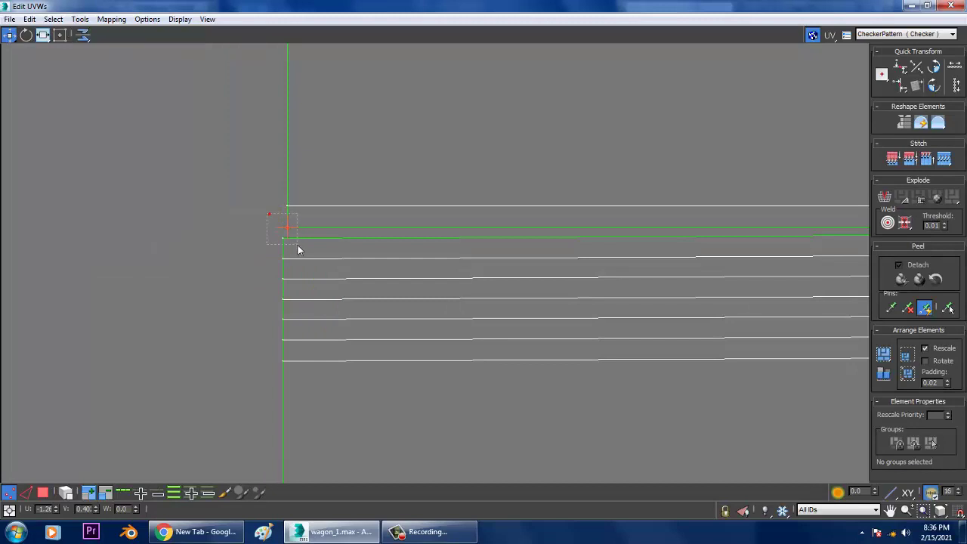
pyautogui.moveTo(271, 221); pyautogui.dragTo(298, 250)
# Stitch the thin strip's selected edges onto the tank shell with Stitch Selected
pyautogui.click(79, 19)
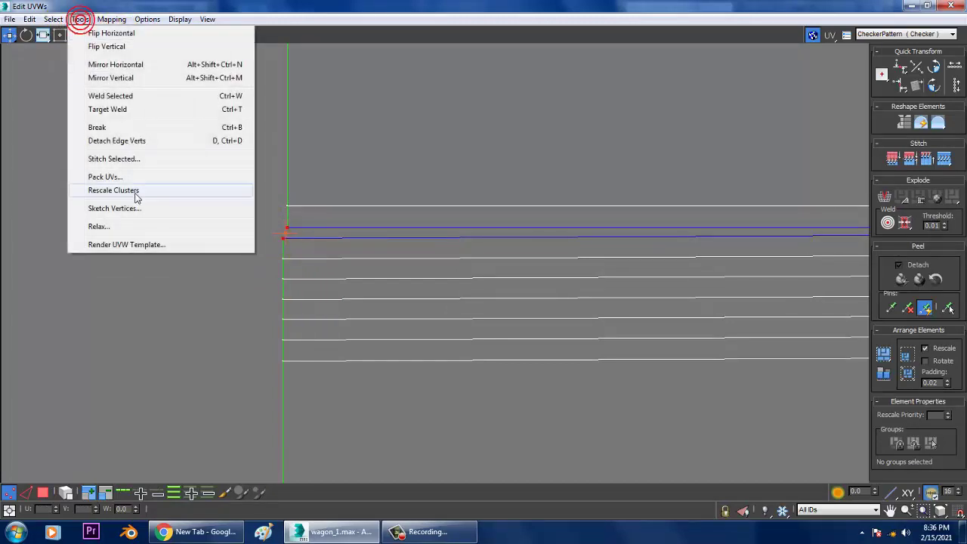
pyautogui.click(121, 158)
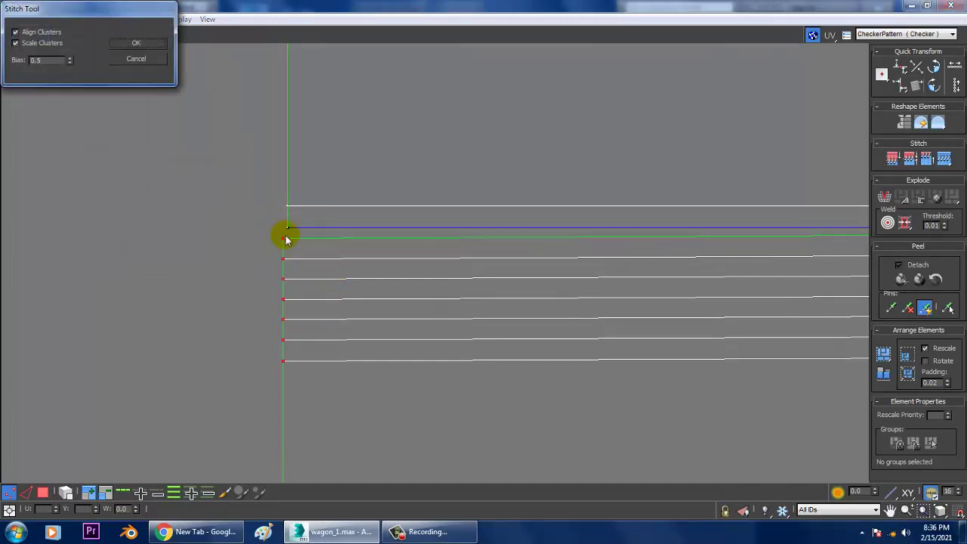
pyautogui.click(149, 60)
pyautogui.scroll(2, 318, 263)
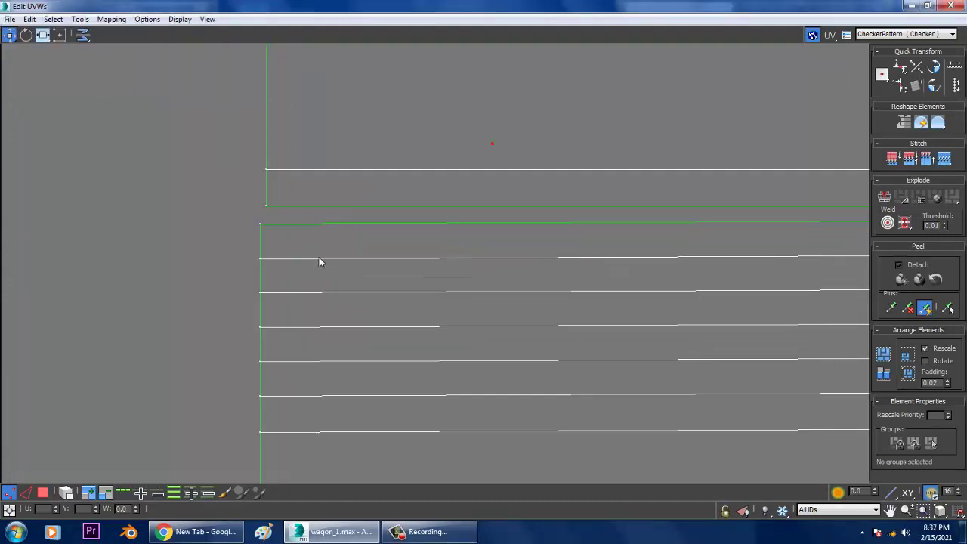
# Target Weld the loose vertices onto the strip's corner vertices
pyautogui.click(79, 19)
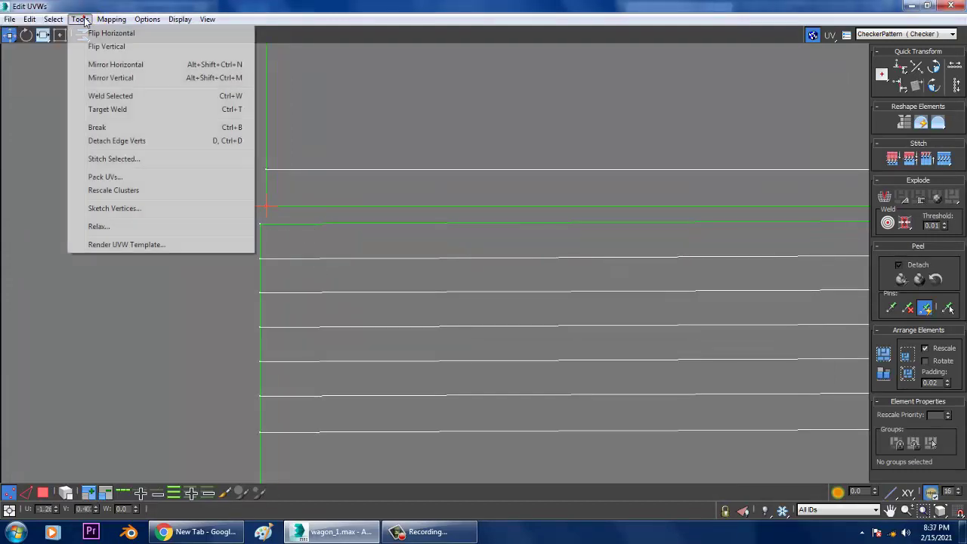
pyautogui.click(135, 106)
pyautogui.moveTo(266, 207); pyautogui.dragTo(261, 225)
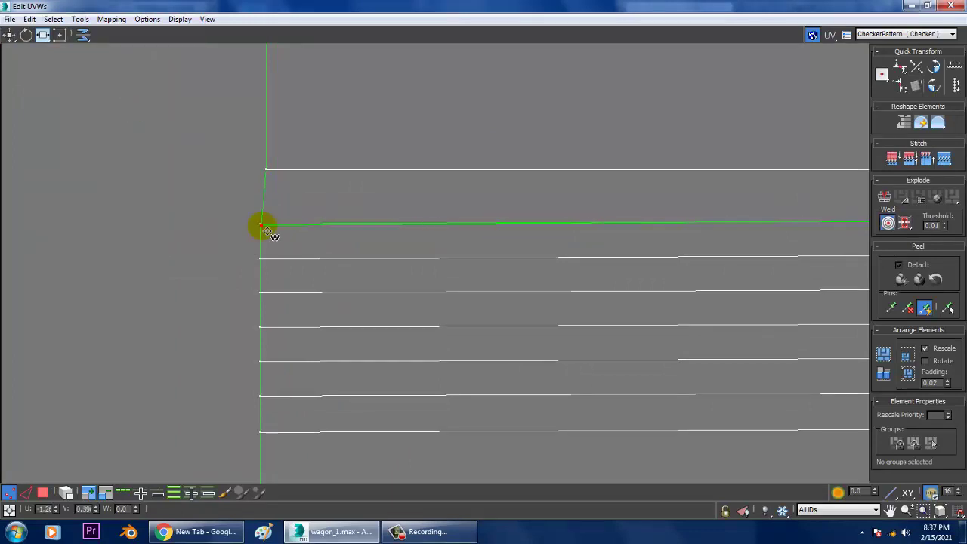
pyautogui.scroll(2, 264, 216)
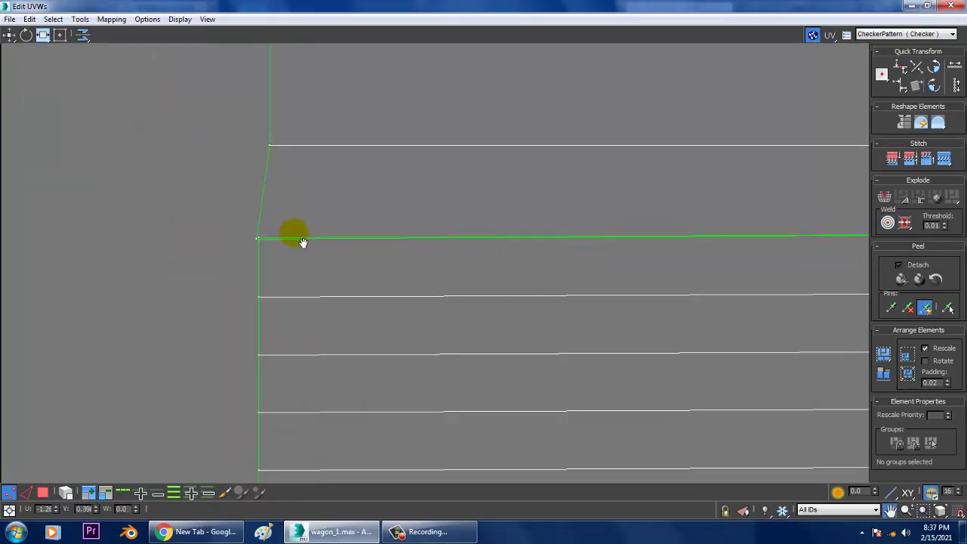
pyautogui.scroll(2, 266, 241)
pyautogui.moveTo(284, 240); pyautogui.dragTo(281, 239)
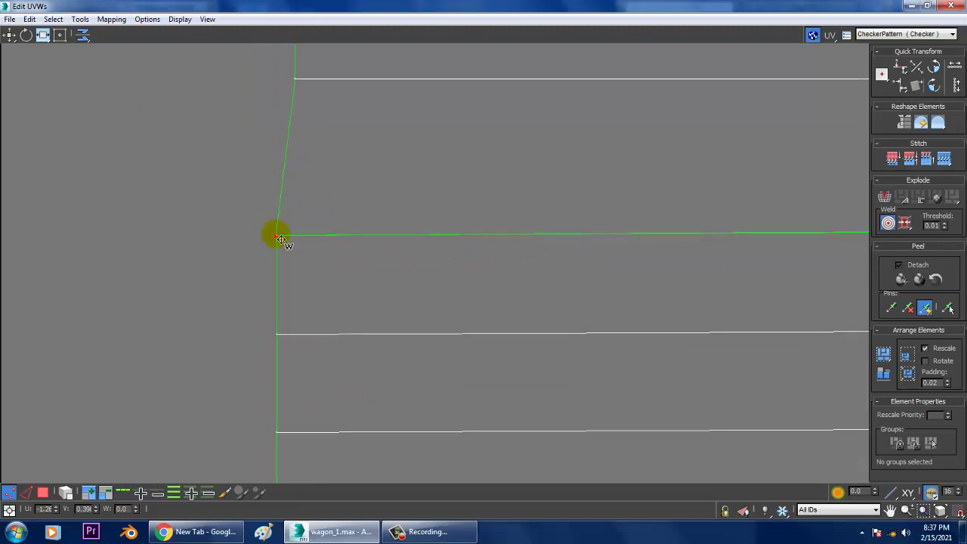
pyautogui.scroll(-2, 432, 267)
# Select the bottom UV element at polygon level and pan across the layout
pyautogui.moveTo(389, 255)
pyautogui.mouseDown(button='middle')
pyautogui.moveTo(296, 242)
pyautogui.moveTo(423, 259)
pyautogui.mouseUp(button='middle')
pyautogui.scroll(-4, 423, 259)
pyautogui.scroll(-2, 330, 244)
pyautogui.scroll(-2, 464, 257)
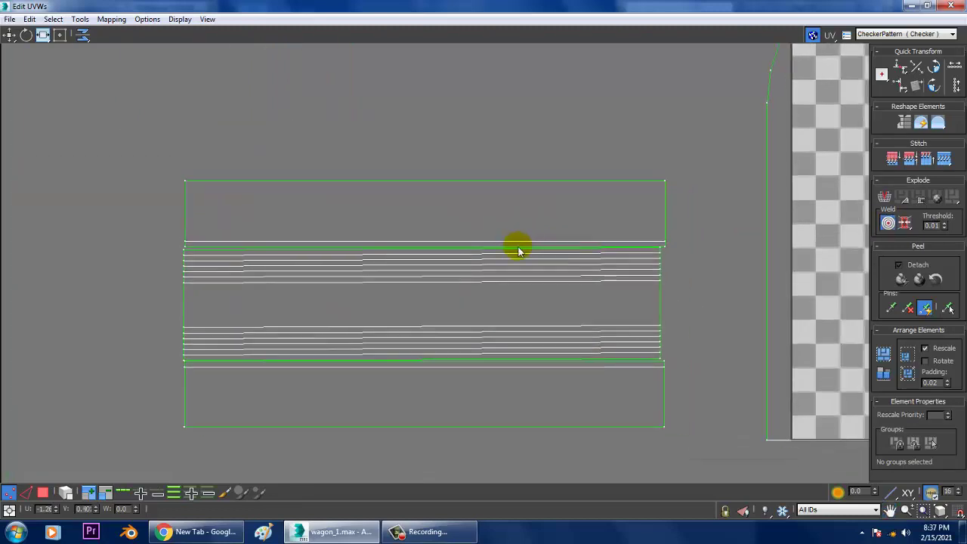
pyautogui.scroll(1, 518, 253)
pyautogui.press('3')
pyautogui.moveTo(420, 303); pyautogui.dragTo(586, 223, button='middle')
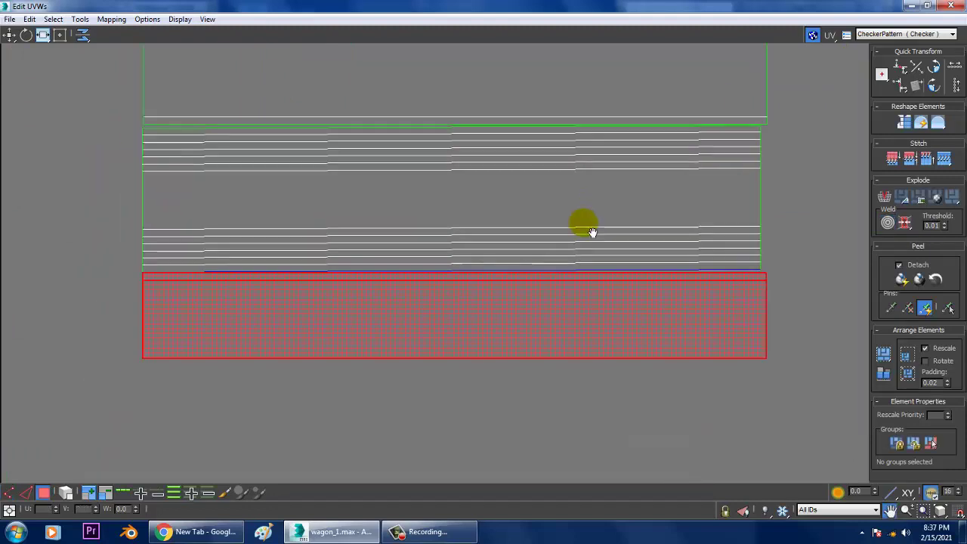
pyautogui.scroll(2, 404, 324)
pyautogui.scroll(-1, 389, 329)
pyautogui.press('1')
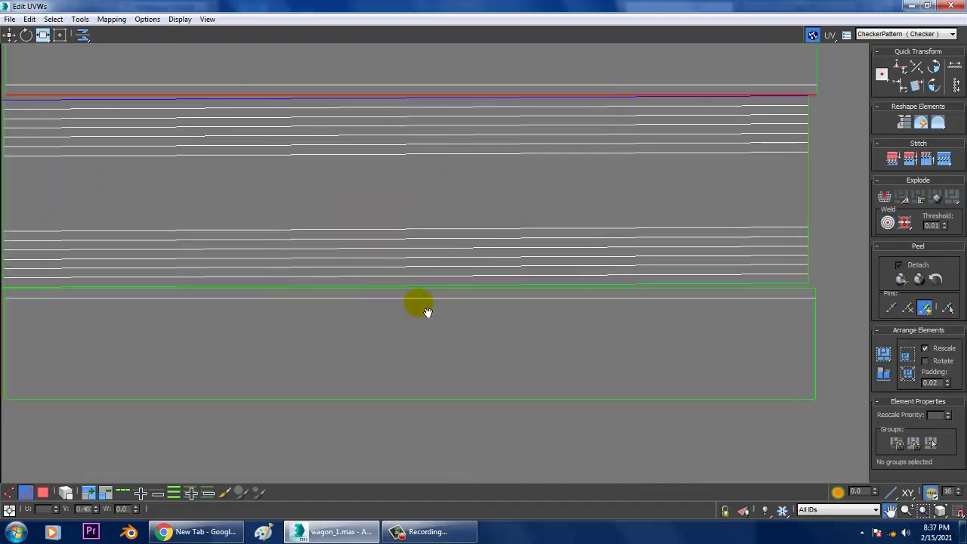
pyautogui.moveTo(426, 312); pyautogui.dragTo(514, 302, button='middle')
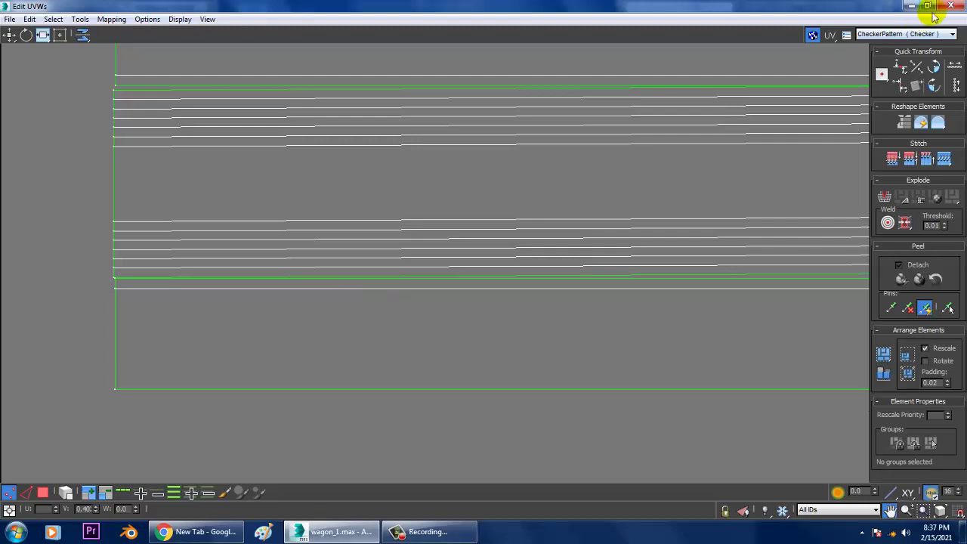
# Move the selected bottom UV element to the top of the shell layout
pyautogui.click(928, 5)
pyautogui.click(906, 161)
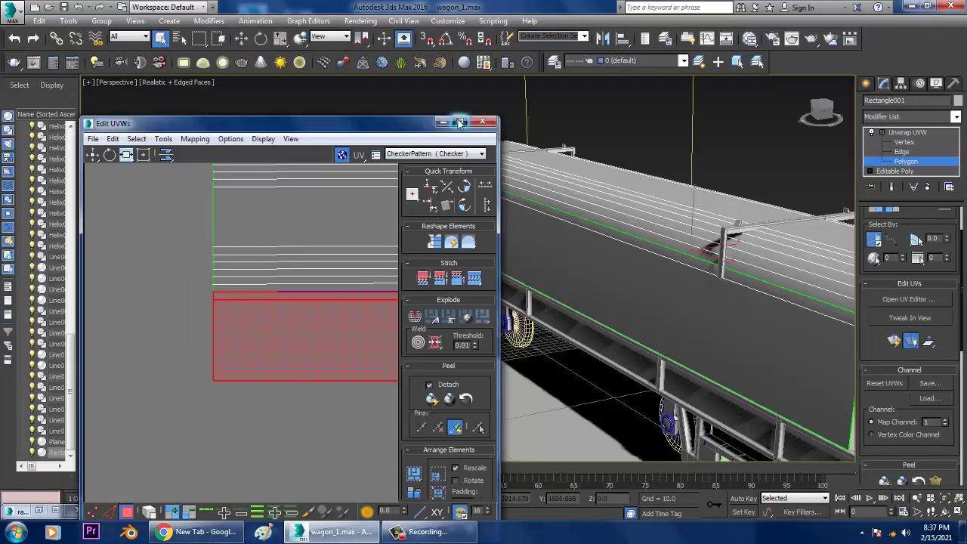
pyautogui.click(460, 121)
pyautogui.click(9, 35)
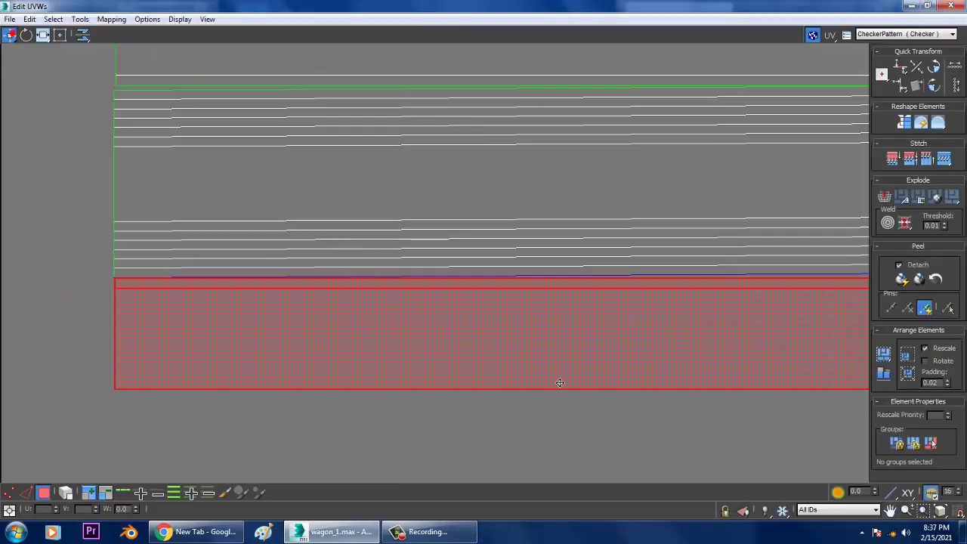
pyautogui.moveTo(521, 355); pyautogui.dragTo(516, 352)
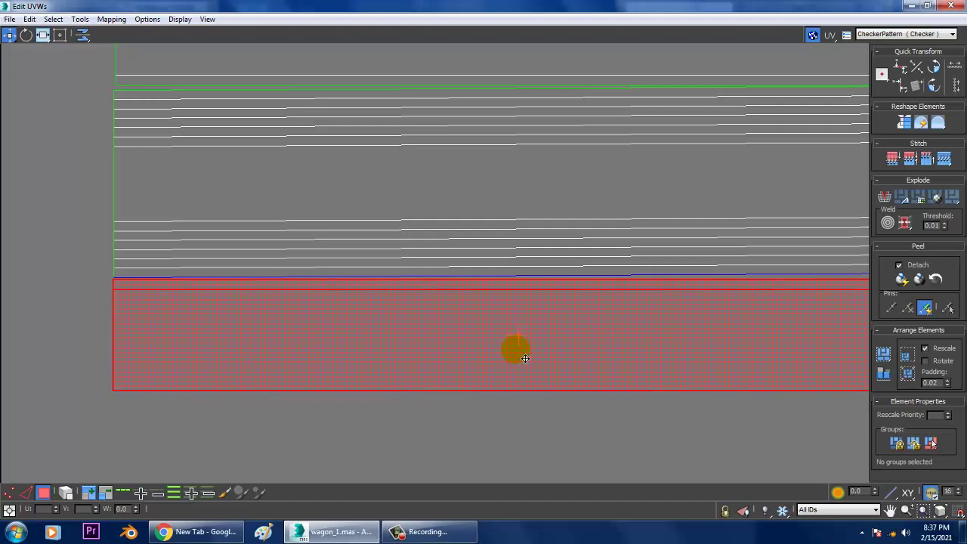
pyautogui.scroll(-2, 616, 252)
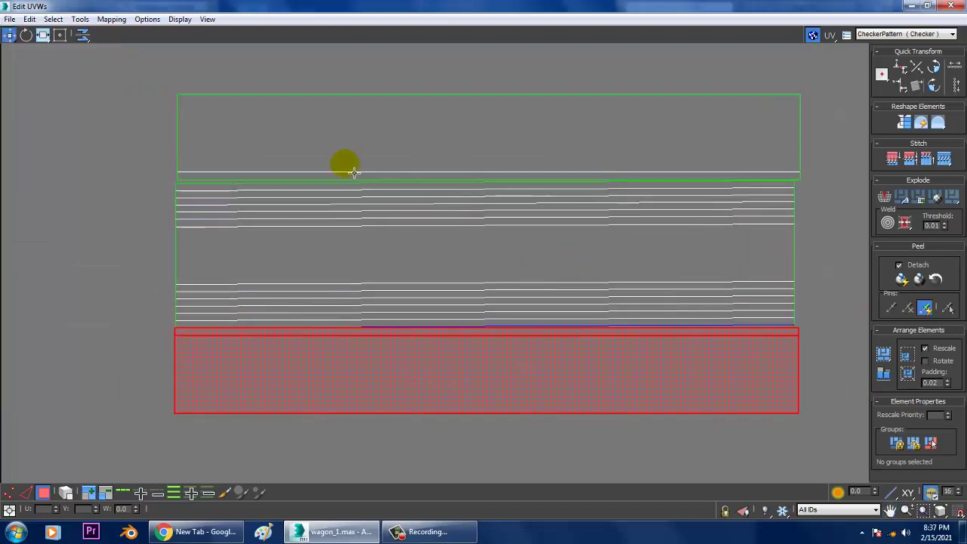
pyautogui.moveTo(345, 161); pyautogui.dragTo(270, 195)
pyautogui.scroll(2, 266, 181)
pyautogui.moveTo(310, 139); pyautogui.dragTo(331, 166, button='middle')
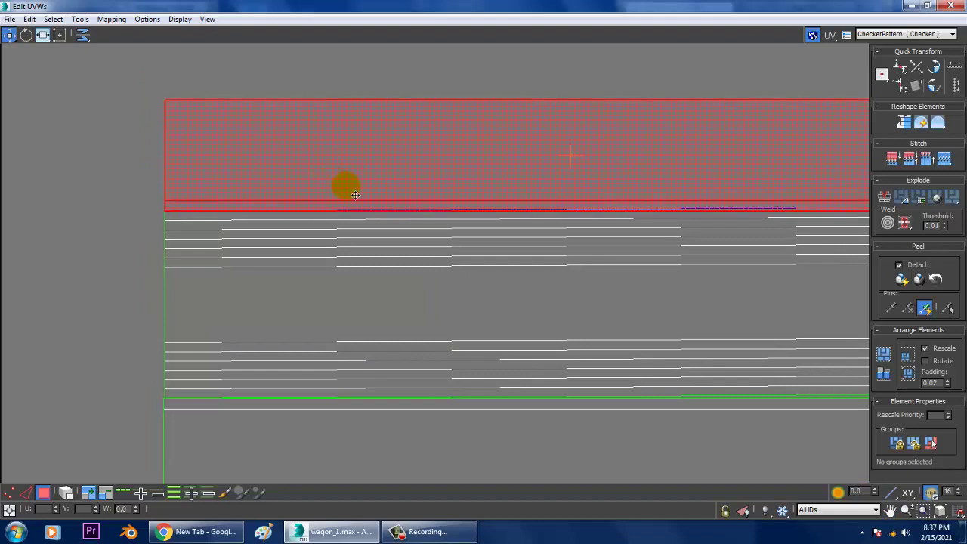
pyautogui.scroll(-3, 348, 196)
# Select the horizontal seam edge and stitch it to its partner
pyautogui.click(562, 145)
pyautogui.scroll(-1, 560, 147)
pyautogui.scroll(2, 564, 212)
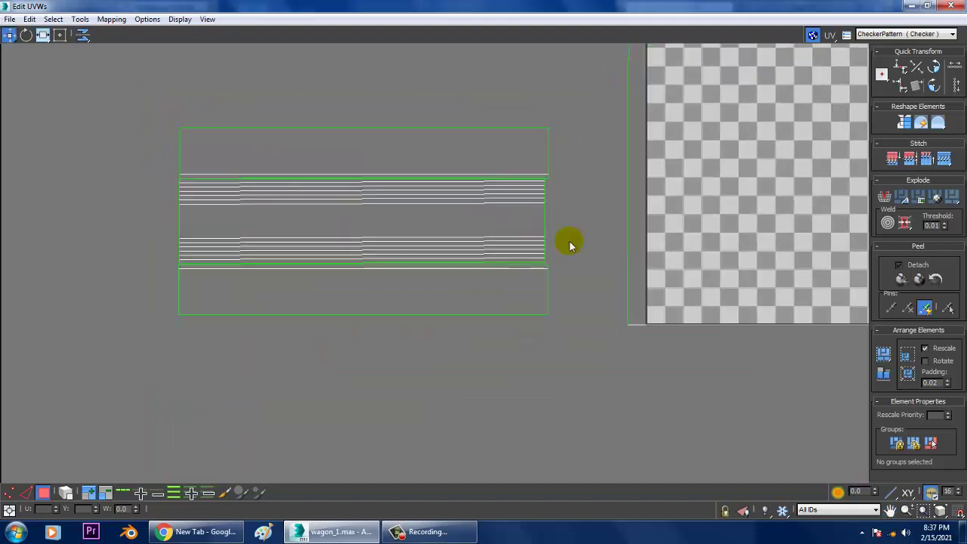
pyautogui.scroll(2, 571, 253)
pyautogui.scroll(1, 453, 283)
pyautogui.scroll(2, 442, 286)
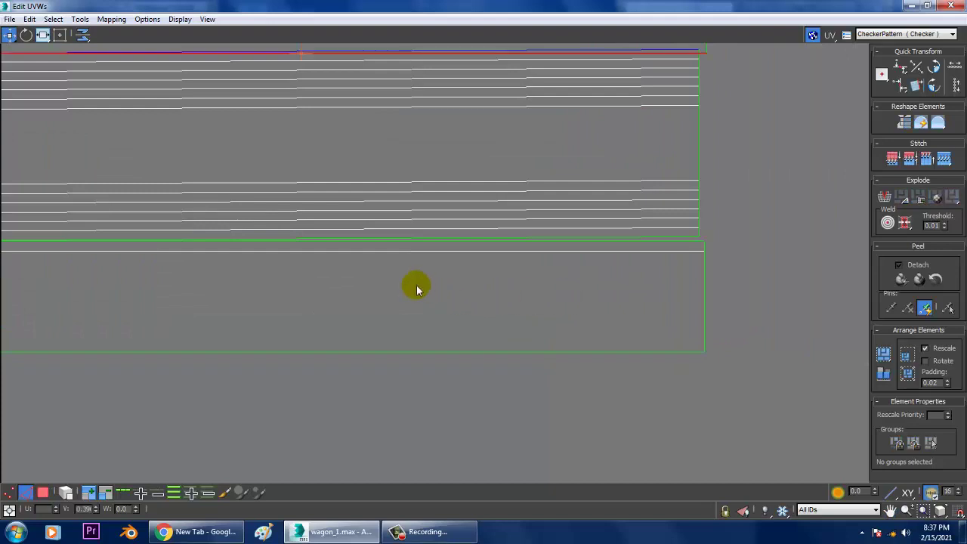
pyautogui.click(424, 241)
pyautogui.click(80, 19)
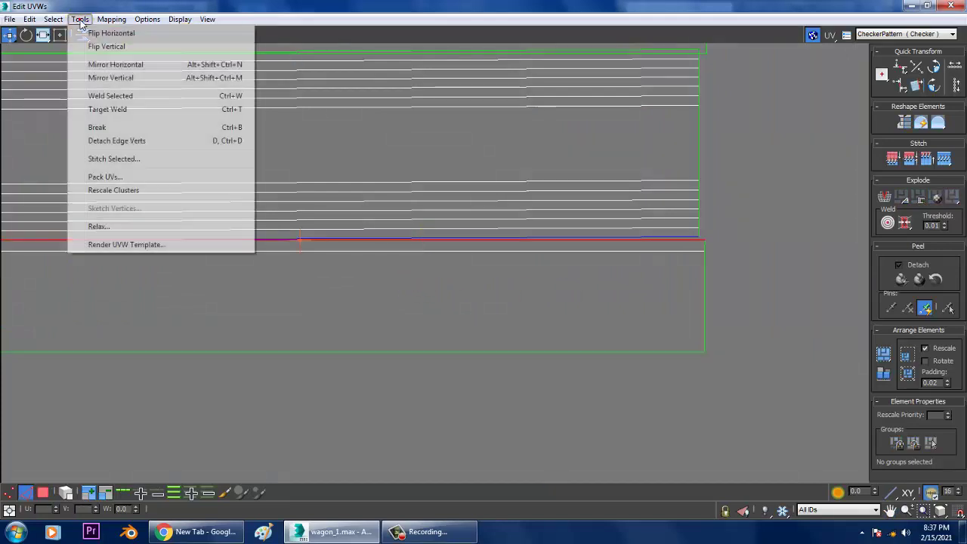
pyautogui.click(113, 158)
pyautogui.press('Return')
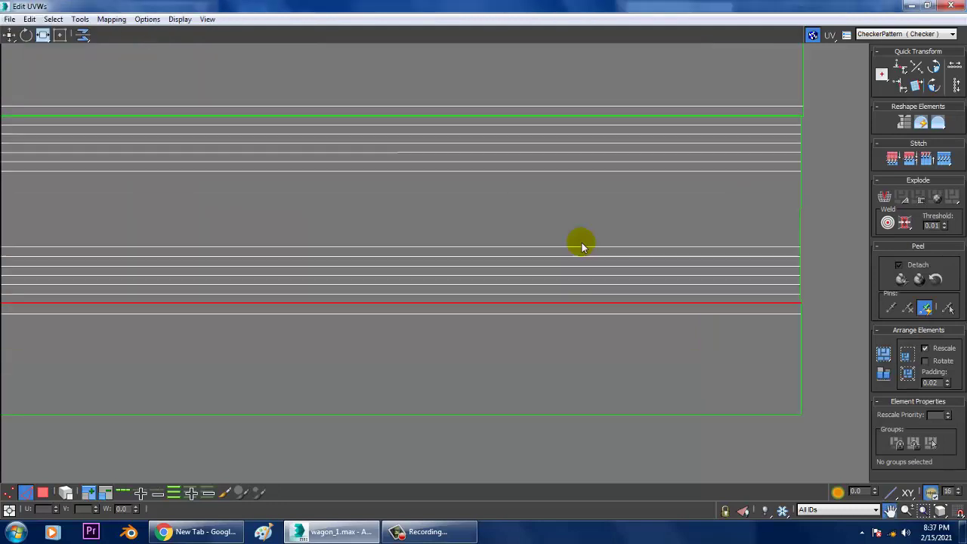
# Stitch another edge using Align and Scale Clusters with bias 0.5
pyautogui.moveTo(579, 244); pyautogui.dragTo(614, 125)
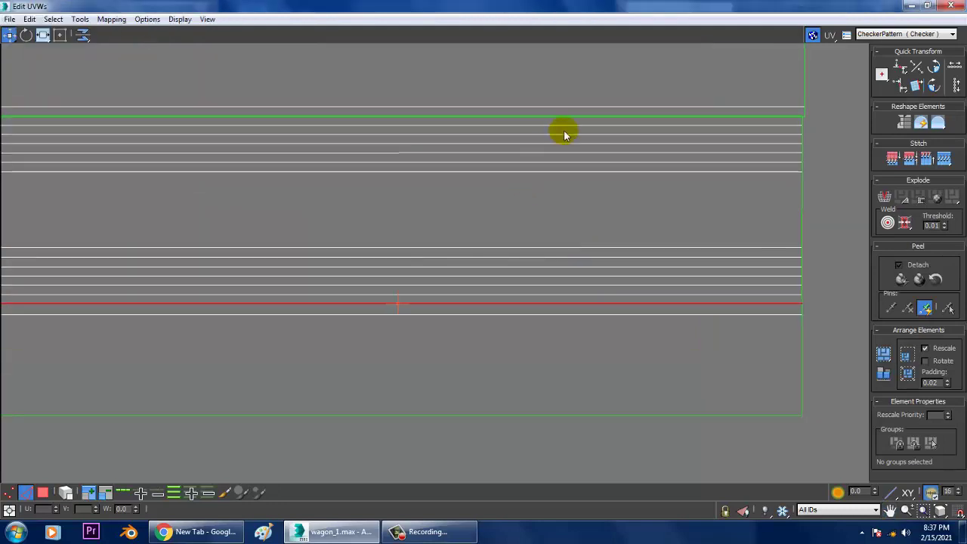
pyautogui.click(79, 19)
pyautogui.click(120, 159)
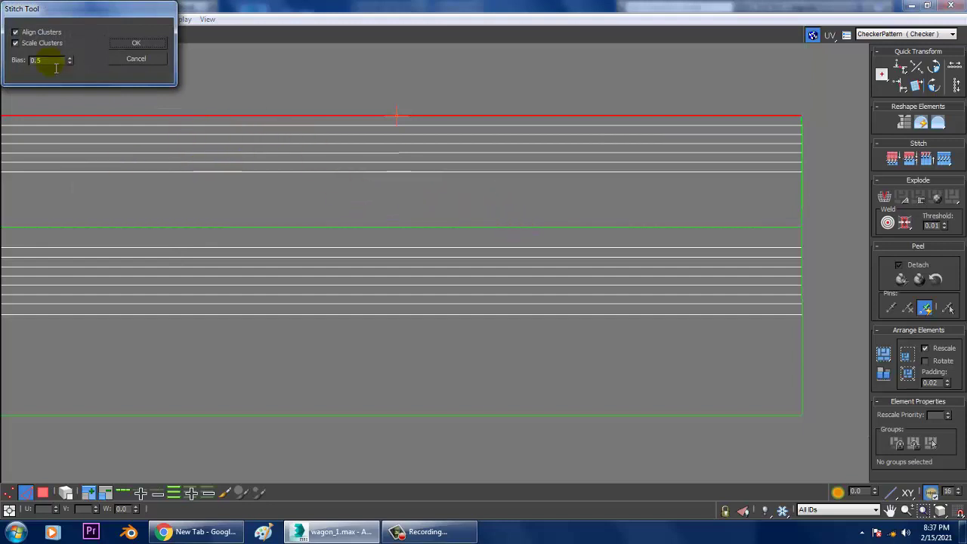
pyautogui.click(137, 48)
pyautogui.scroll(-3, 427, 185)
pyautogui.scroll(-1, 378, 186)
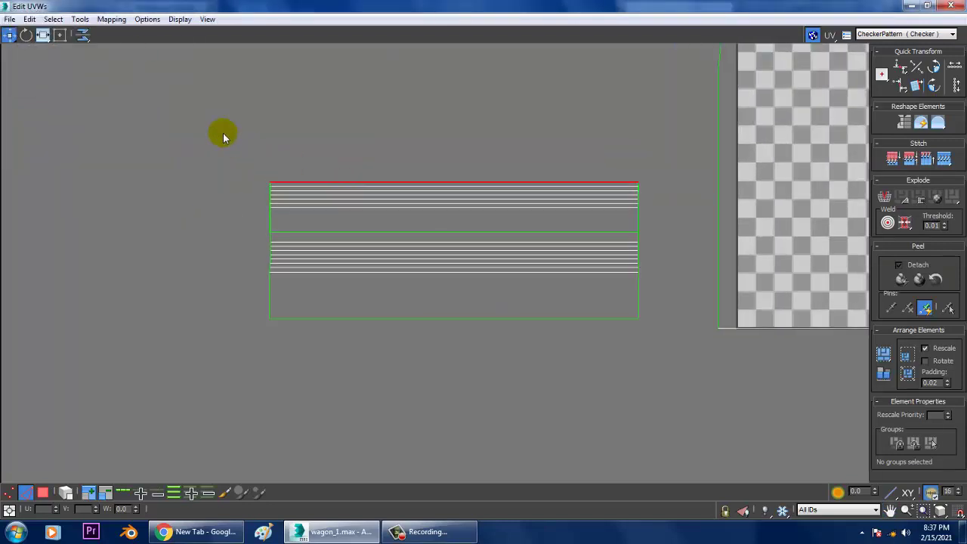
# Select all the shell's UV polygons and relax them by polygon angles
pyautogui.click(239, 180)
pyautogui.press('3')
pyautogui.moveTo(681, 429); pyautogui.dragTo(681, 428)
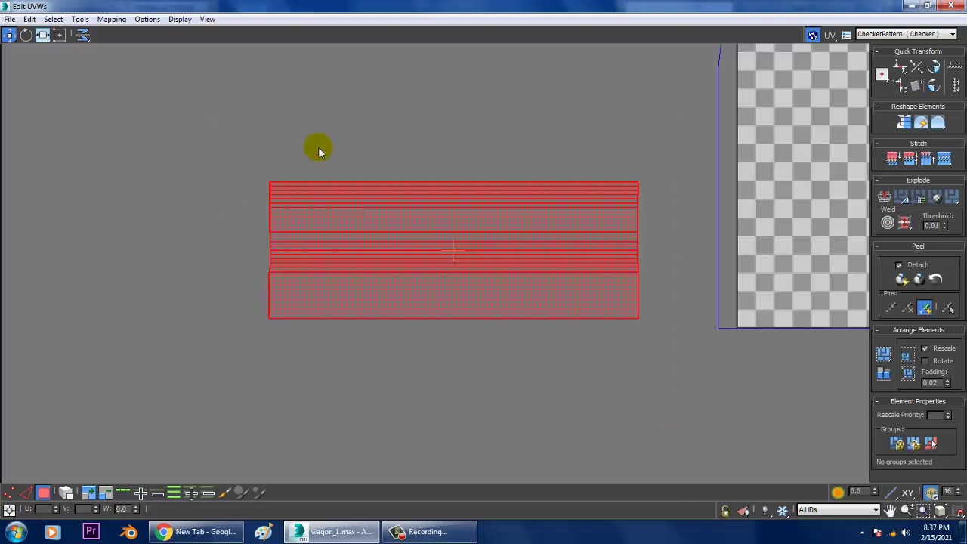
pyautogui.click(80, 19)
pyautogui.click(127, 229)
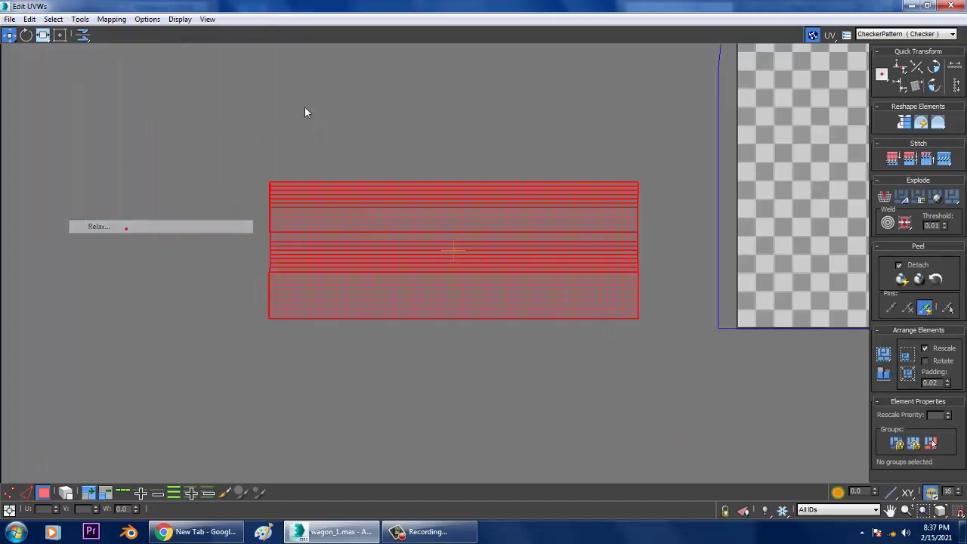
pyautogui.click(94, 57)
pyautogui.click(50, 68)
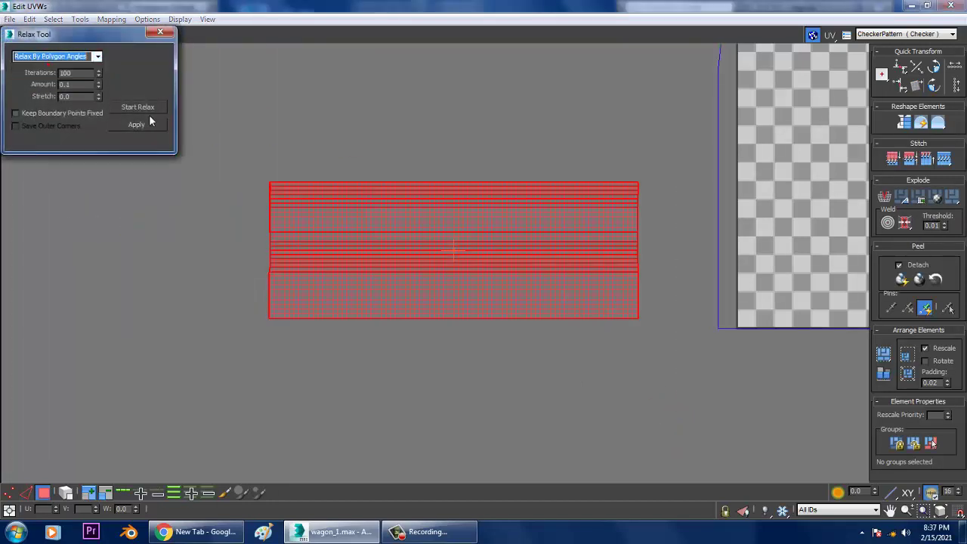
pyautogui.click(145, 111)
pyautogui.click(145, 109)
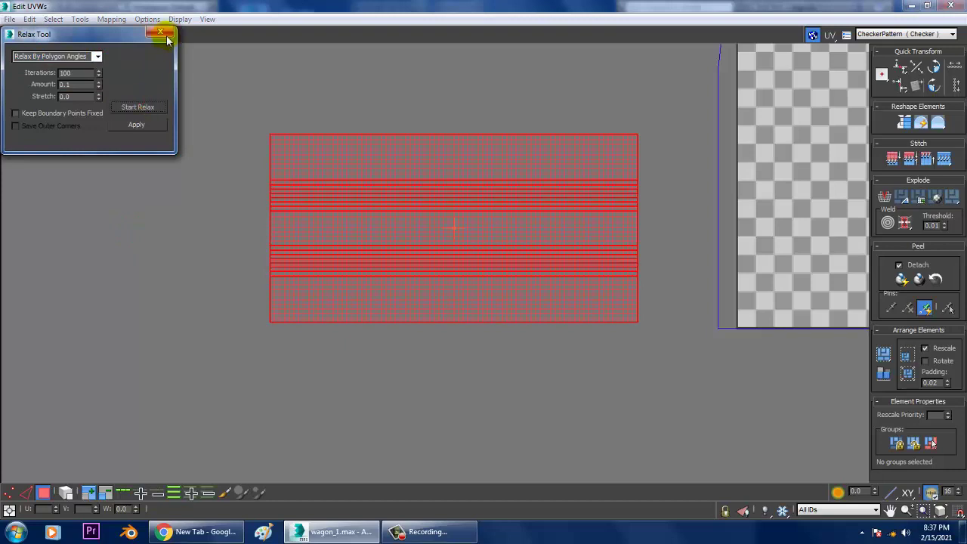
pyautogui.click(161, 34)
# Frame the relaxed layout and select the UV rectangle's bottom border edge in Edge mode
pyautogui.scroll(2, 482, 71)
pyautogui.moveTo(492, 173); pyautogui.dragTo(426, 132)
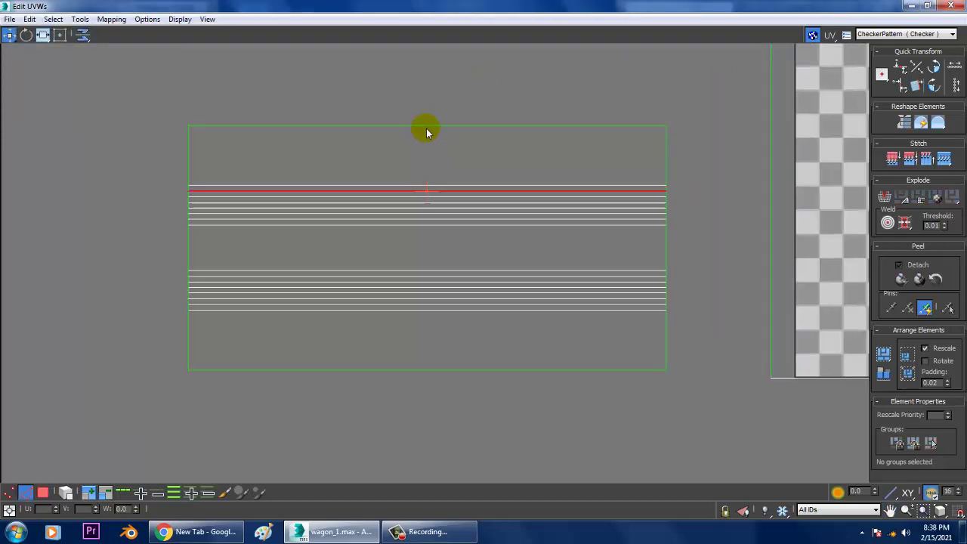
pyautogui.click(430, 126)
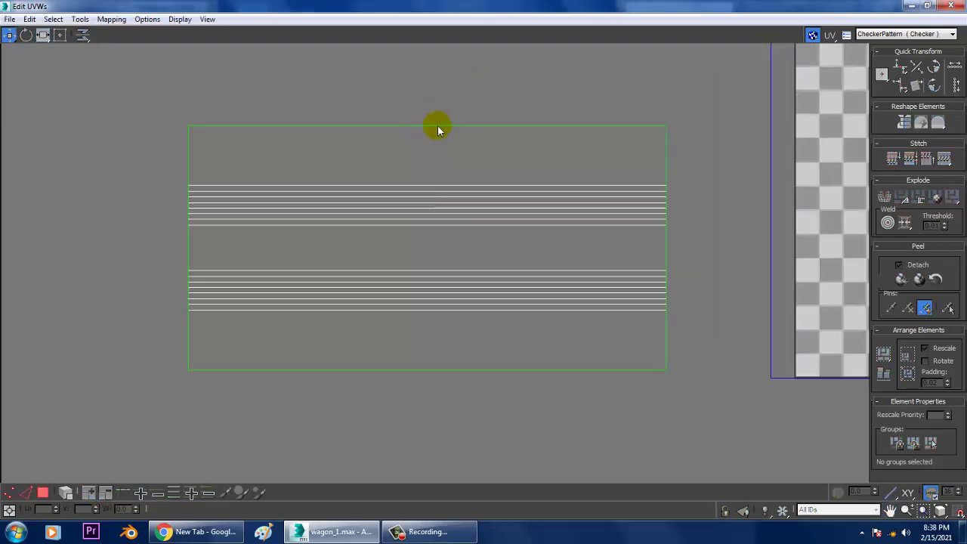
pyautogui.press('2')
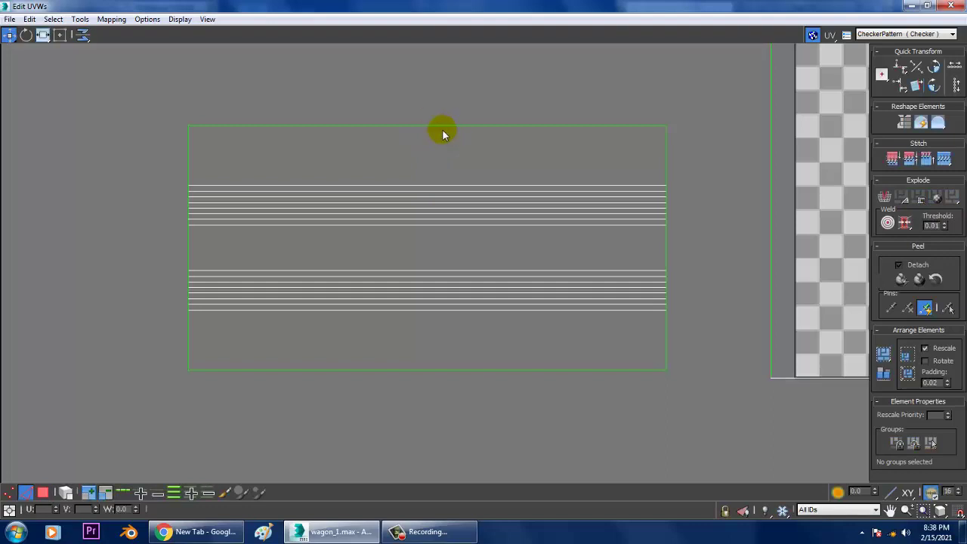
pyautogui.click(448, 127)
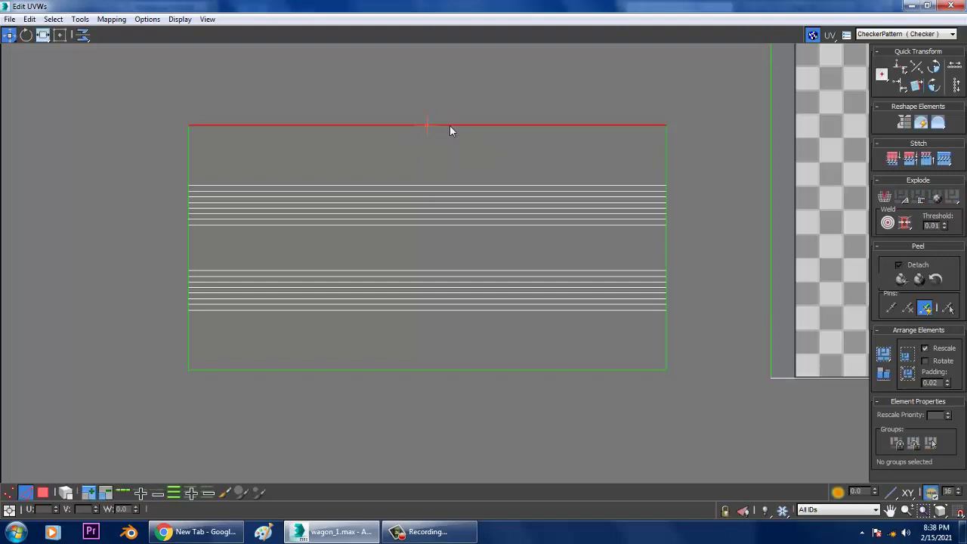
pyautogui.click(394, 371)
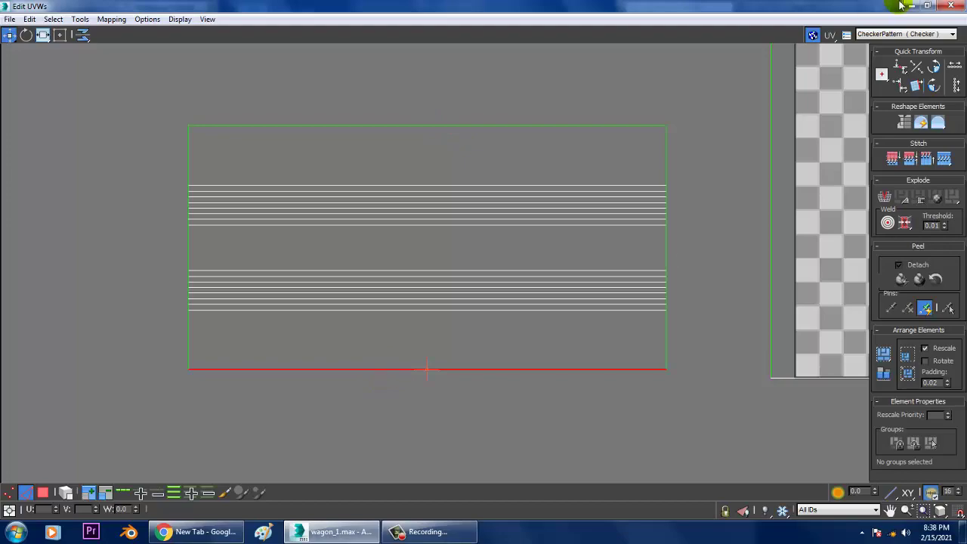
pyautogui.click(923, 6)
# Switch the viewport to wireframe and select the top border edge and the shell's long lower edge
pyautogui.moveTo(816, 344)
pyautogui.keyDown('alt'); pyautogui.mouseDown(button='middle')
pyautogui.moveTo(733, 272)
pyautogui.moveTo(705, 299)
pyautogui.mouseUp(button='middle'); pyautogui.keyUp('alt')
pyautogui.press('F3')
pyautogui.click(292, 232)
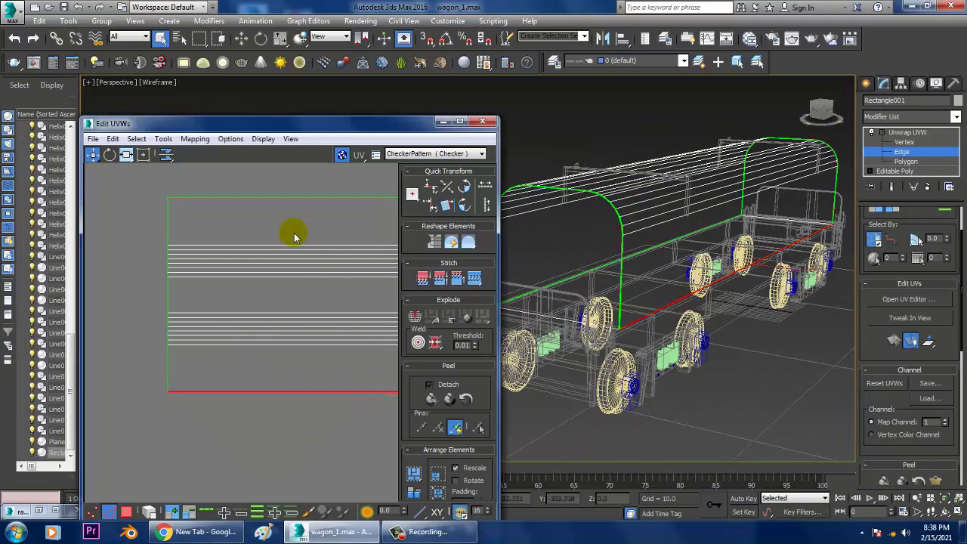
pyautogui.click(302, 198)
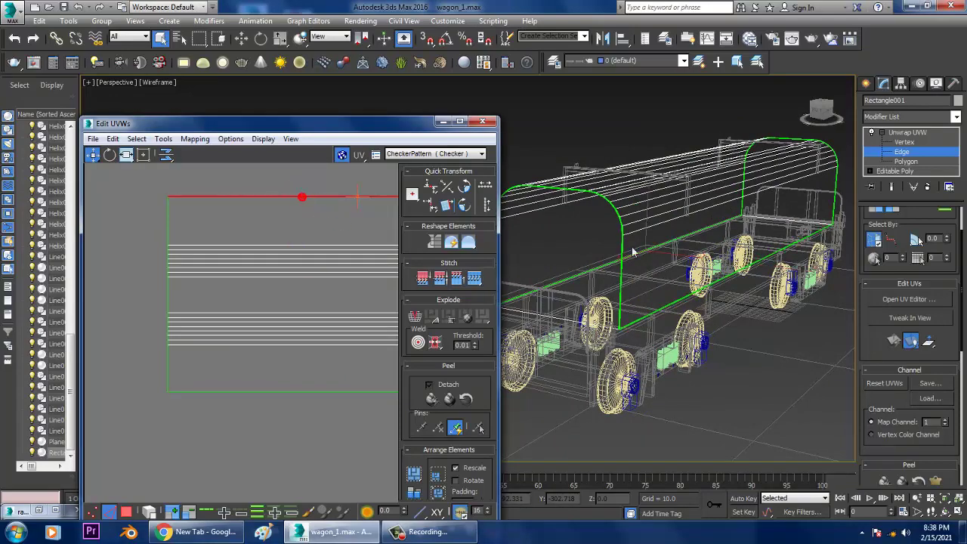
pyautogui.keyDown('alt'); pyautogui.moveTo(655, 307); pyautogui.dragTo(715, 257, button='middle'); pyautogui.keyUp('alt')
pyautogui.click(268, 180)
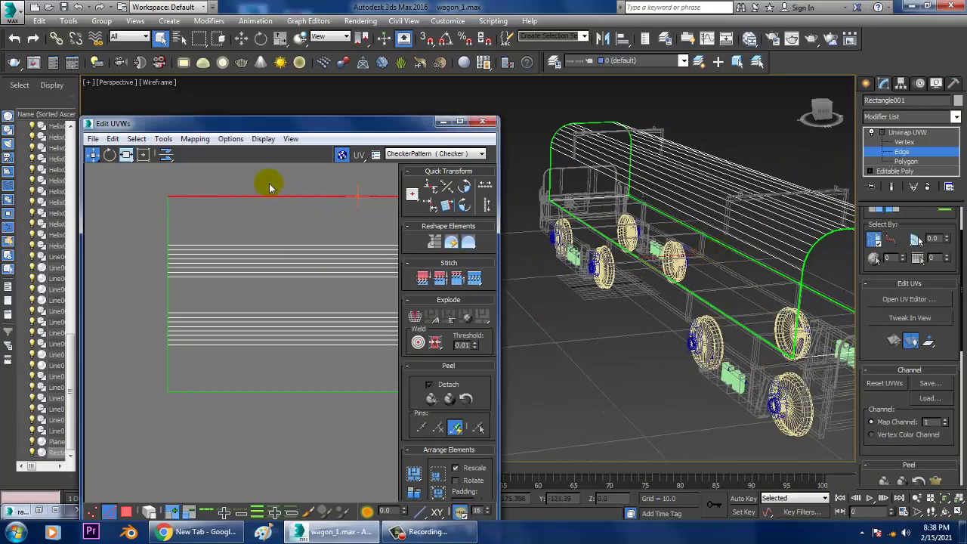
pyautogui.keyDown('alt'); pyautogui.moveTo(669, 278); pyautogui.dragTo(682, 287, button='middle'); pyautogui.keyUp('alt')
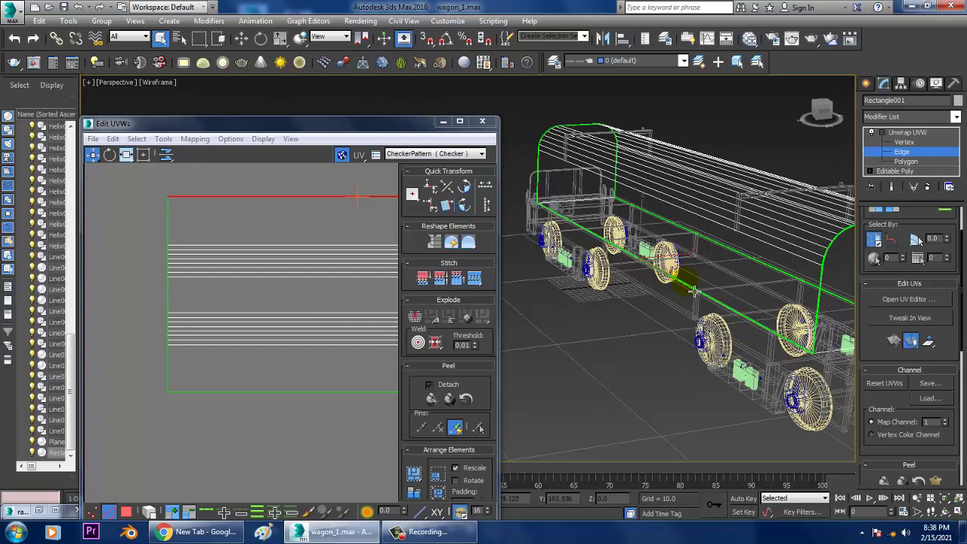
pyautogui.click(694, 291)
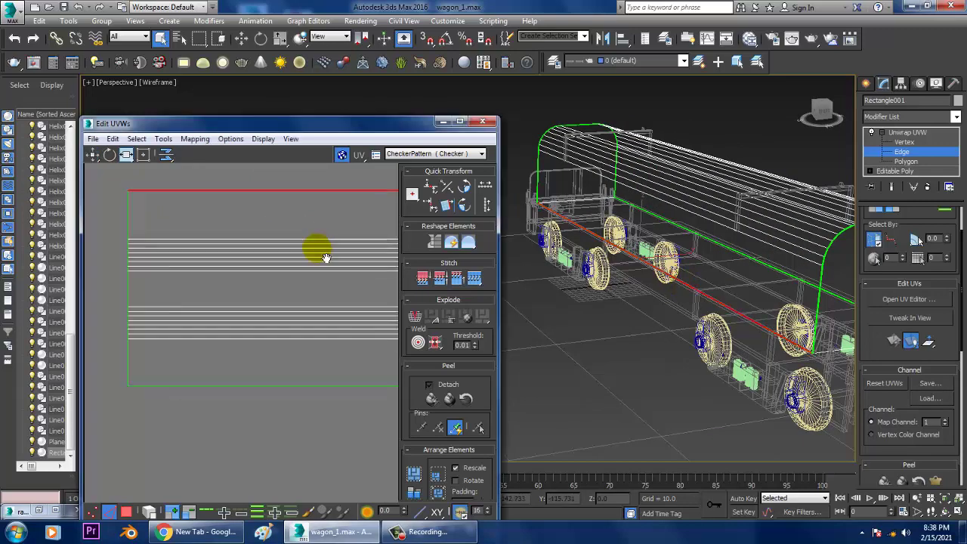
# Extend the edge selection to its ring, then try the bottom and top border edges
pyautogui.keyDown('ctrl'); pyautogui.keyDown('alt'); pyautogui.moveTo(318, 253); pyautogui.dragTo(313, 261, button='middle'); pyautogui.keyUp('alt'); pyautogui.keyUp('ctrl')
pyautogui.hotkey('alt', 'r')
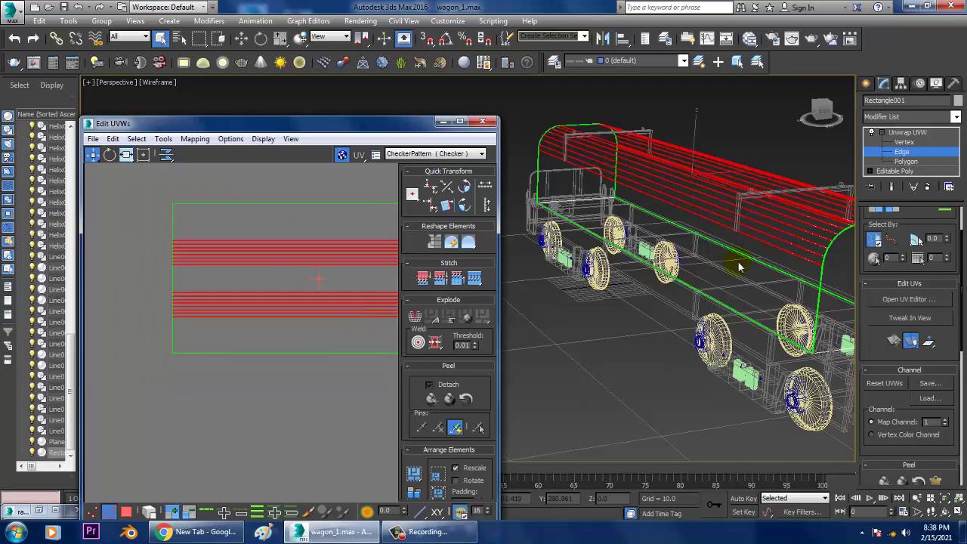
pyautogui.keyDown('alt'); pyautogui.moveTo(680, 303); pyautogui.dragTo(619, 295, button='middle'); pyautogui.keyUp('alt')
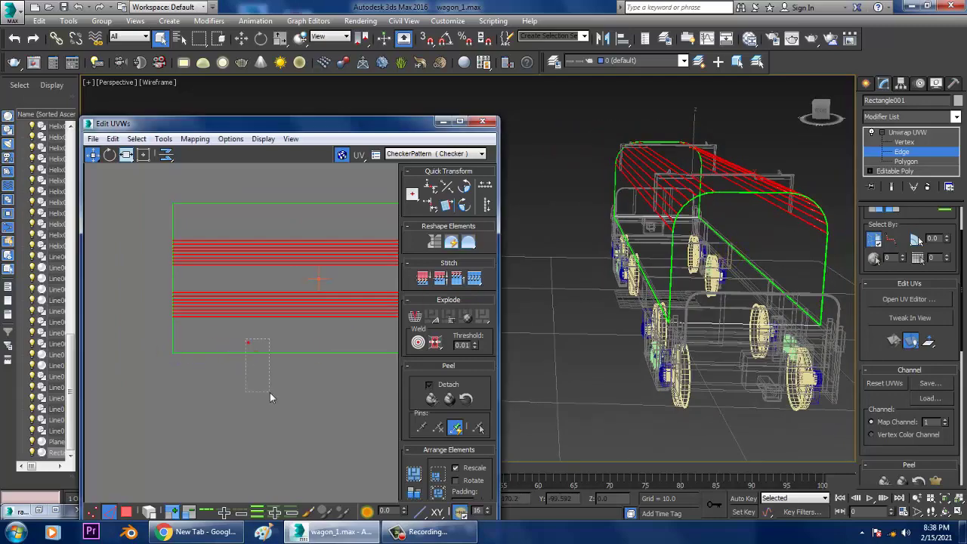
pyautogui.moveTo(246, 340); pyautogui.dragTo(270, 392)
pyautogui.keyDown('ctrl'); pyautogui.moveTo(255, 190); pyautogui.dragTo(286, 221); pyautogui.keyUp('ctrl')
pyautogui.moveTo(641, 255)
pyautogui.keyDown('alt'); pyautogui.mouseDown(button='middle')
pyautogui.moveTo(682, 262)
pyautogui.moveTo(741, 294)
pyautogui.moveTo(718, 299)
pyautogui.mouseUp(button='middle'); pyautogui.keyUp('alt')
pyautogui.moveTo(280, 292)
pyautogui.mouseDown()
pyautogui.moveTo(324, 306)
pyautogui.moveTo(309, 302)
pyautogui.mouseUp()
# In polygon mode, select the bottom UV polygon strip, then the top strip instead
pyautogui.click(907, 162)
pyautogui.click(236, 365)
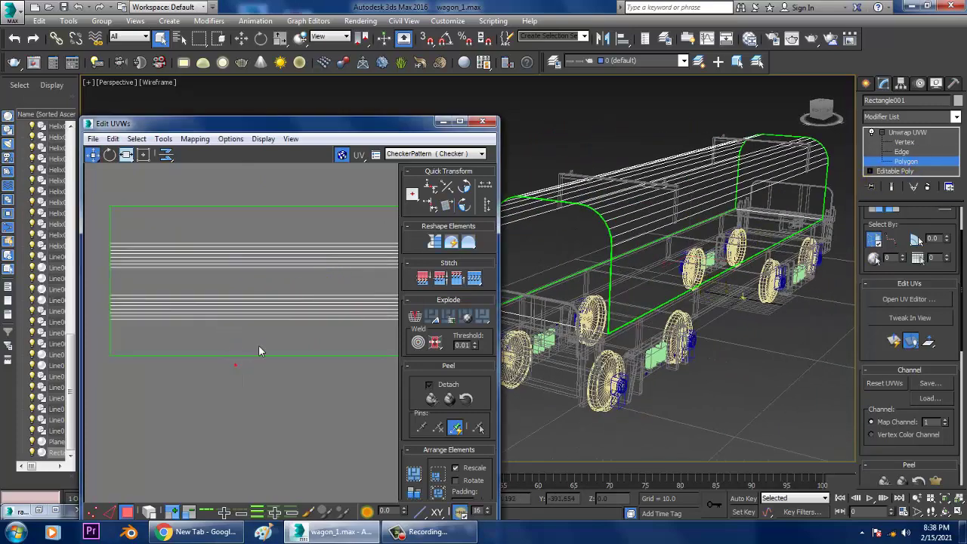
pyautogui.click(260, 347)
pyautogui.click(251, 203)
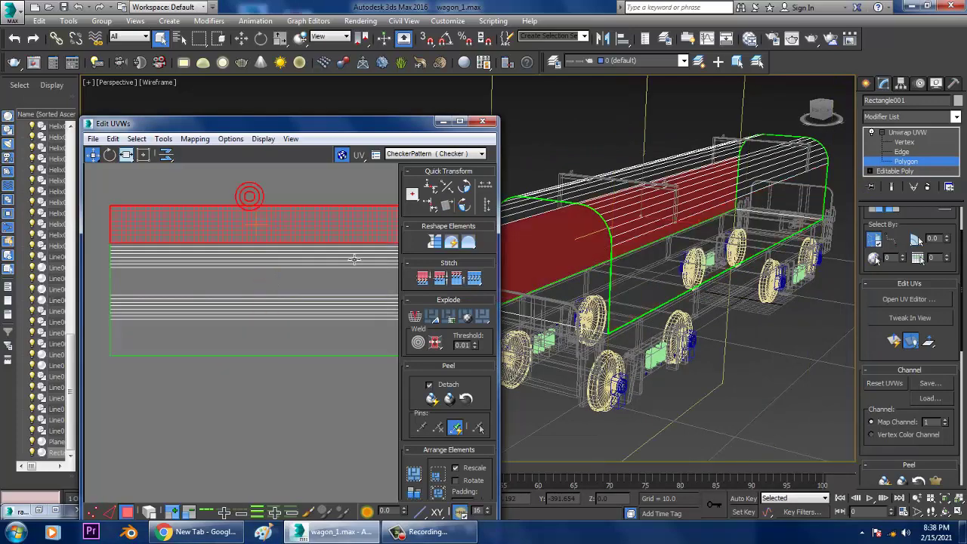
pyautogui.keyDown('alt'); pyautogui.moveTo(658, 282); pyautogui.dragTo(633, 262, button='middle'); pyautogui.keyUp('alt')
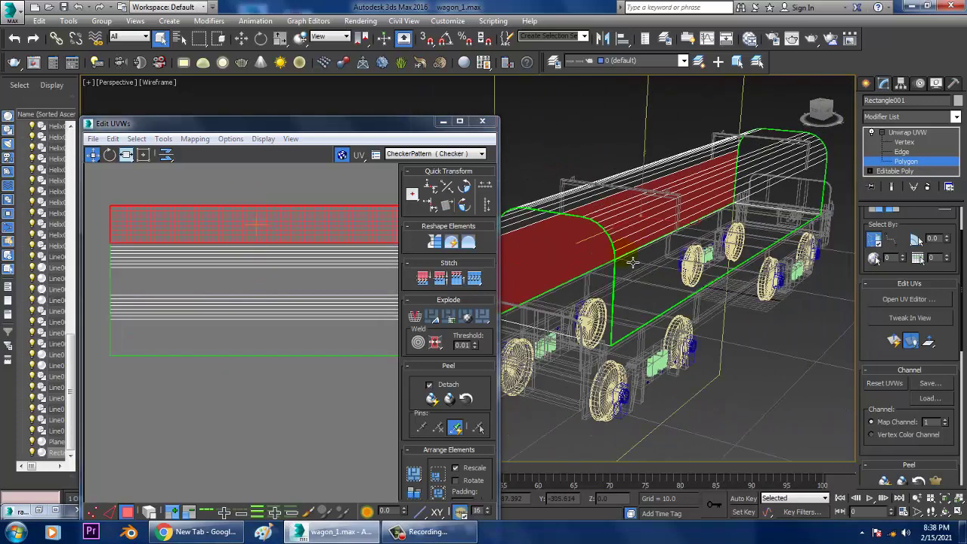
# Resize the UV editor and open the Slate Material Editor showing Material #2
pyautogui.click(460, 122)
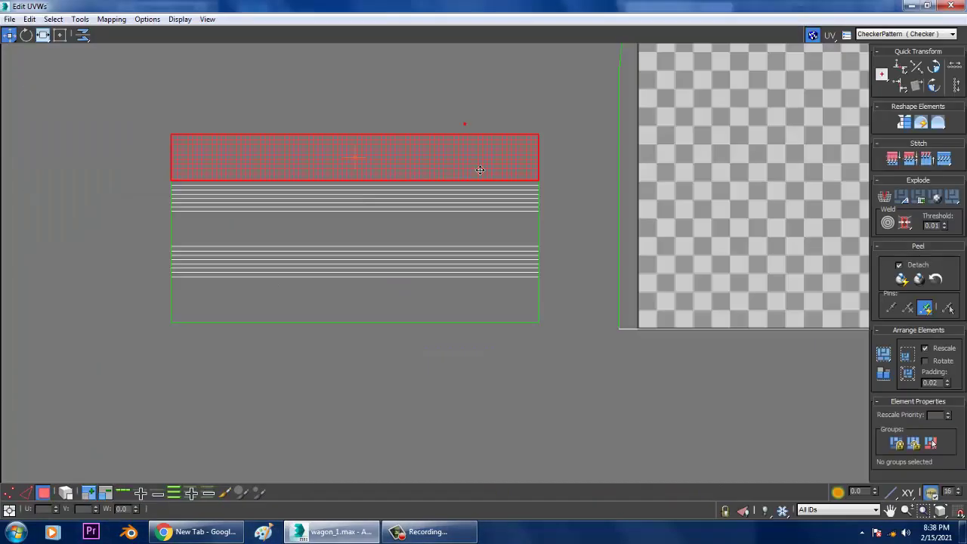
pyautogui.click(929, 7)
pyautogui.keyDown('alt'); pyautogui.moveTo(650, 242); pyautogui.dragTo(614, 211, button='middle'); pyautogui.keyUp('alt')
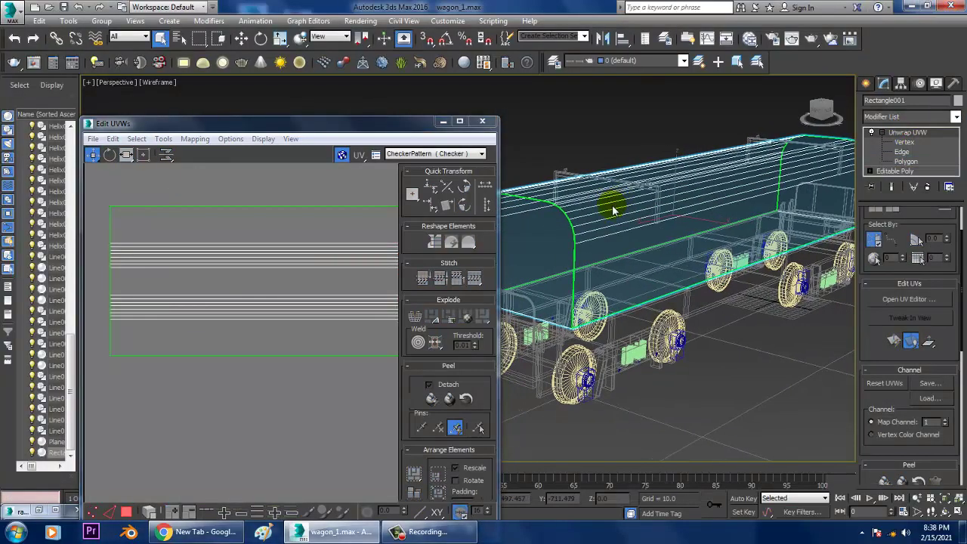
pyautogui.press('m')
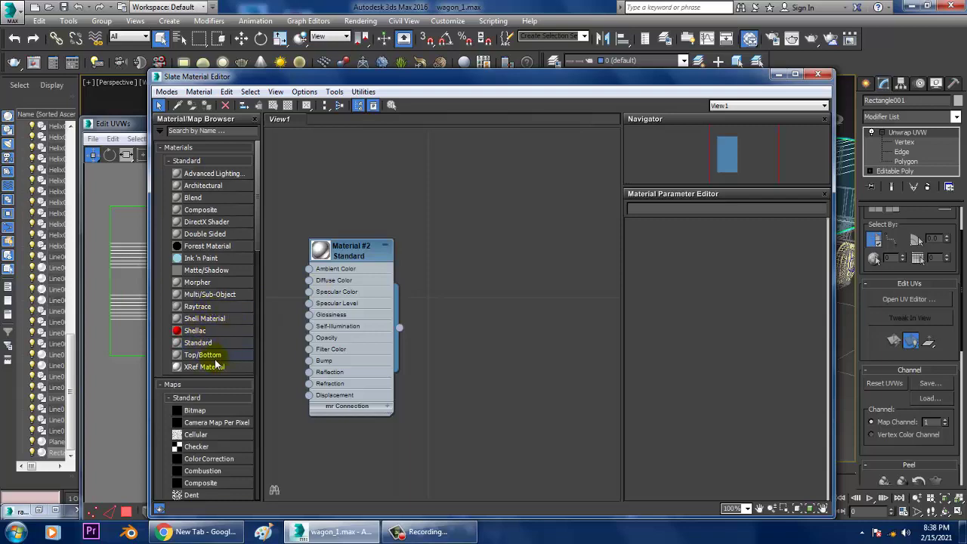
# Create Material #3 with a Checker diffuse map tiled 20×20, shown shaded in the viewport
pyautogui.moveTo(512, 301); pyautogui.dragTo(512, 300)
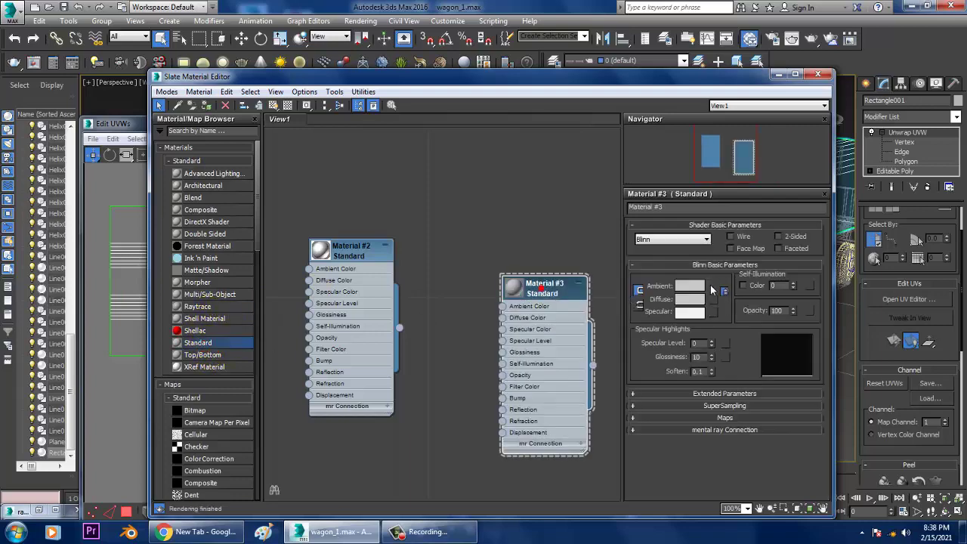
pyautogui.click(715, 300)
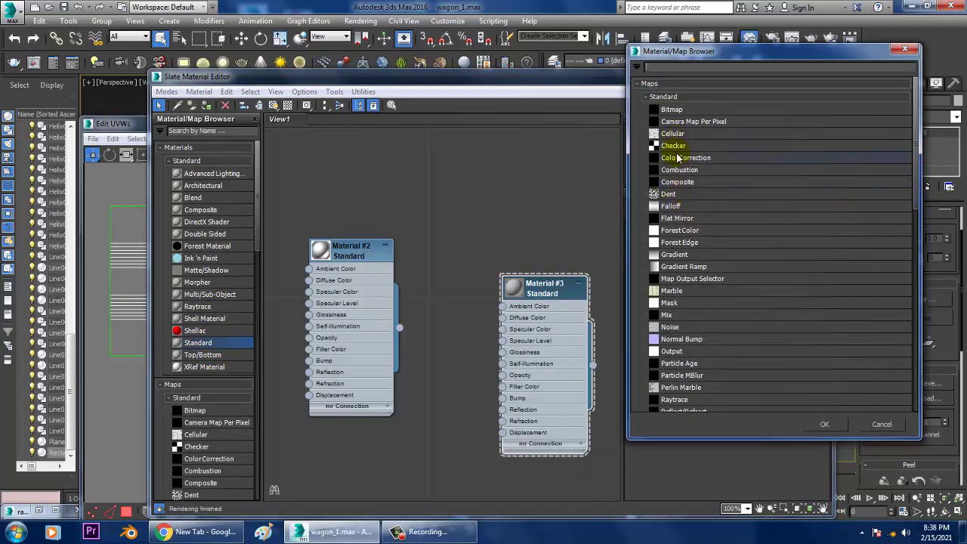
pyautogui.doubleClick(675, 145)
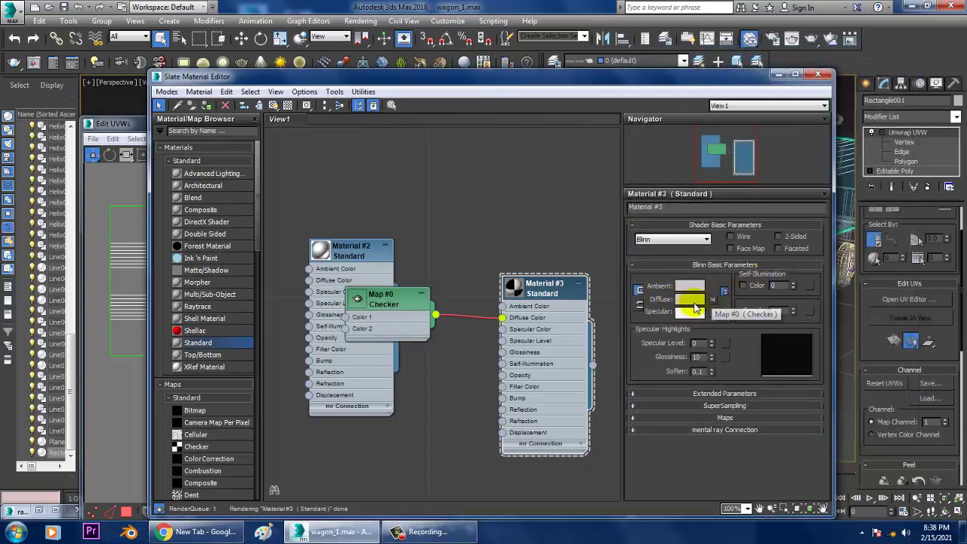
pyautogui.click(712, 300)
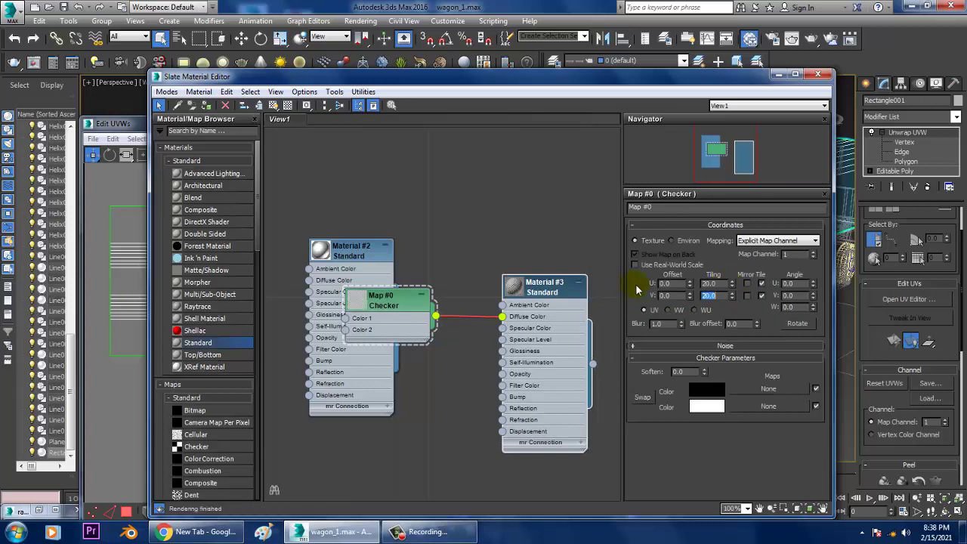
pyautogui.click(272, 105)
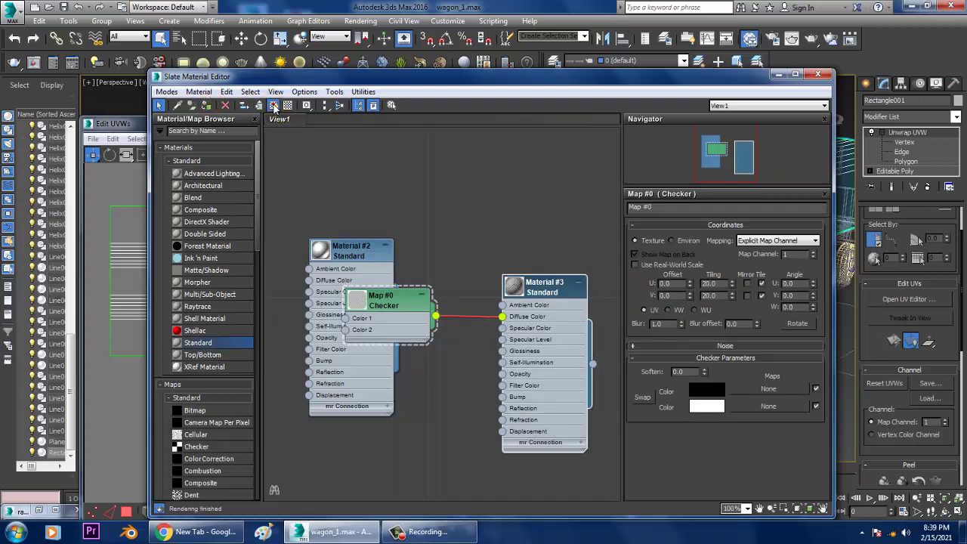
pyautogui.click(780, 75)
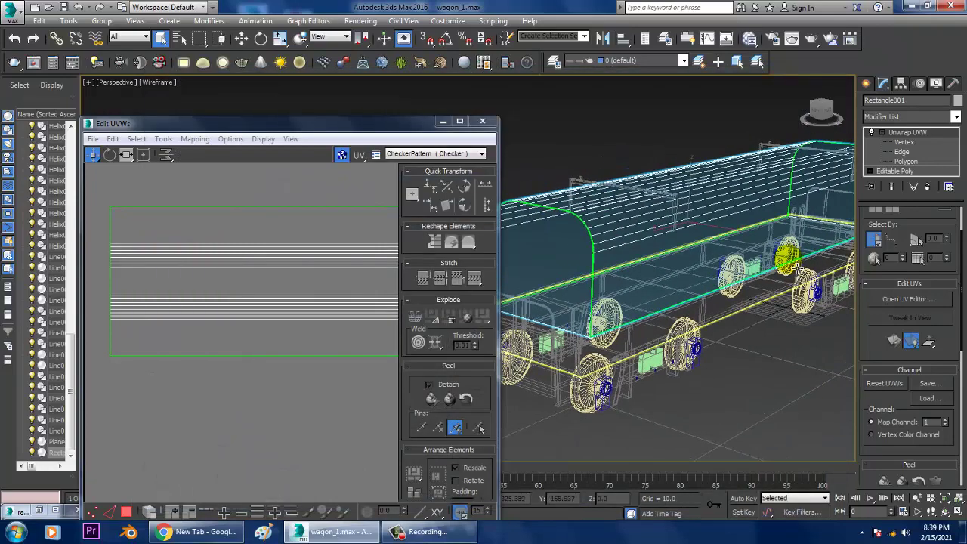
# Select the wagon's front end-cap polygon
pyautogui.scroll(-3, 720, 210)
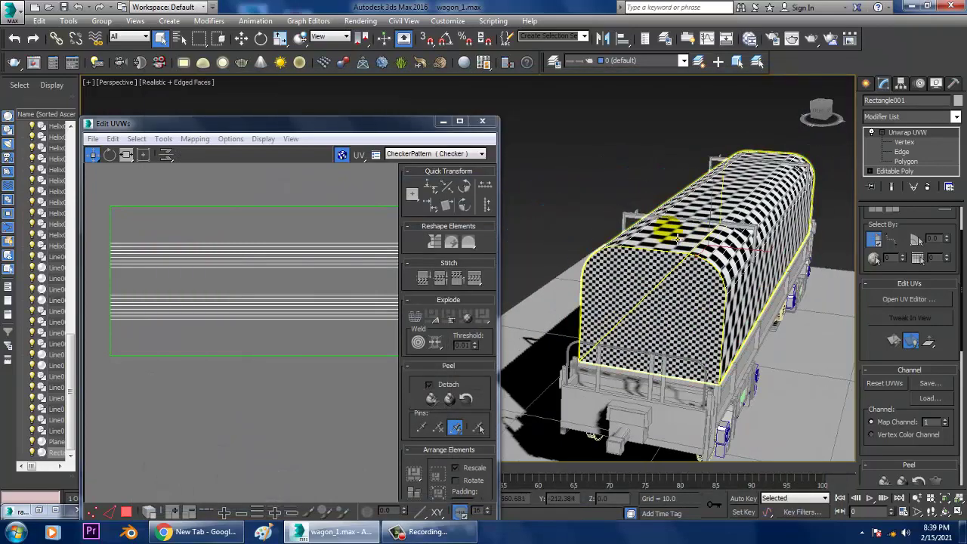
pyautogui.click(444, 121)
pyautogui.click(906, 161)
pyautogui.click(685, 285)
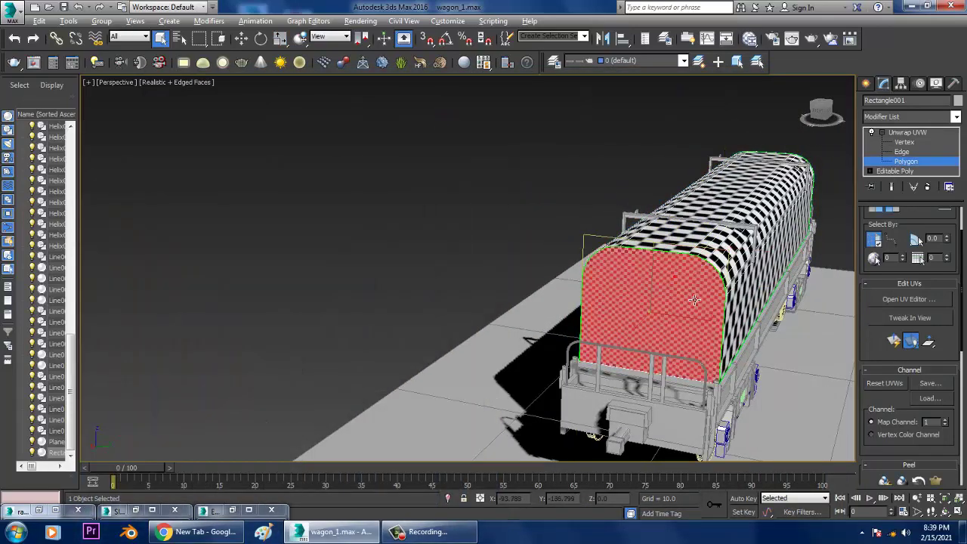
pyautogui.moveTo(685, 286)
pyautogui.keyDown('alt'); pyautogui.mouseDown(button='middle')
pyautogui.moveTo(676, 277)
pyautogui.moveTo(669, 299)
pyautogui.moveTo(964, 386)
pyautogui.mouseUp(button='middle'); pyautogui.keyUp('alt')
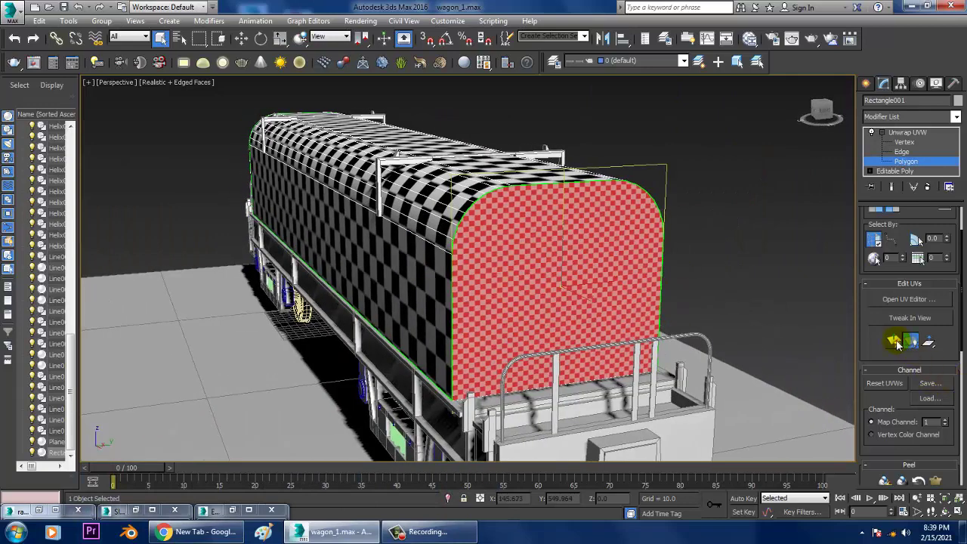
# Apply a planar projection to the end cap and align it to the face
pyautogui.scroll(-2, 879, 351)
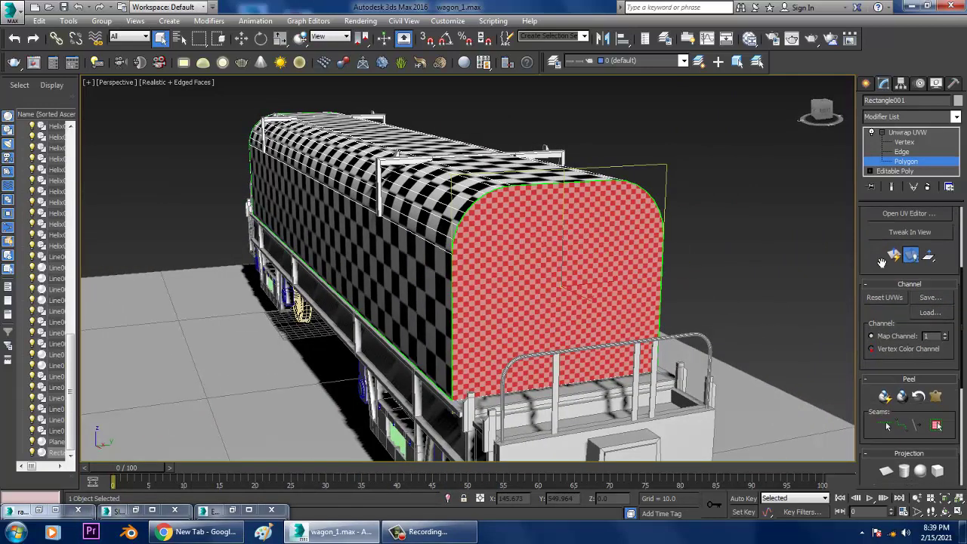
pyautogui.scroll(-2, 892, 375)
pyautogui.click(886, 398)
pyautogui.keyDown('alt'); pyautogui.moveTo(665, 298); pyautogui.dragTo(642, 296, button='middle'); pyautogui.keyUp('alt')
pyautogui.click(874, 430)
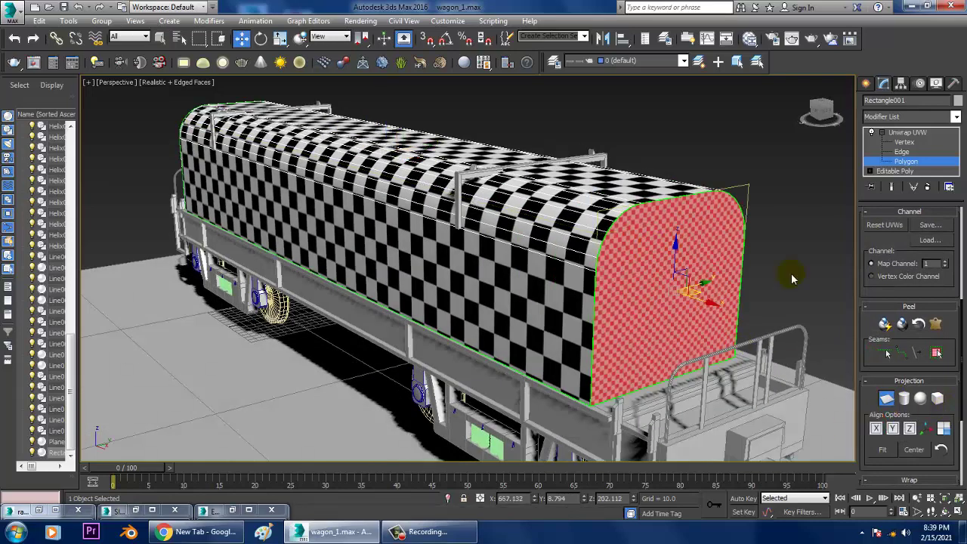
pyautogui.scroll(4, 905, 325)
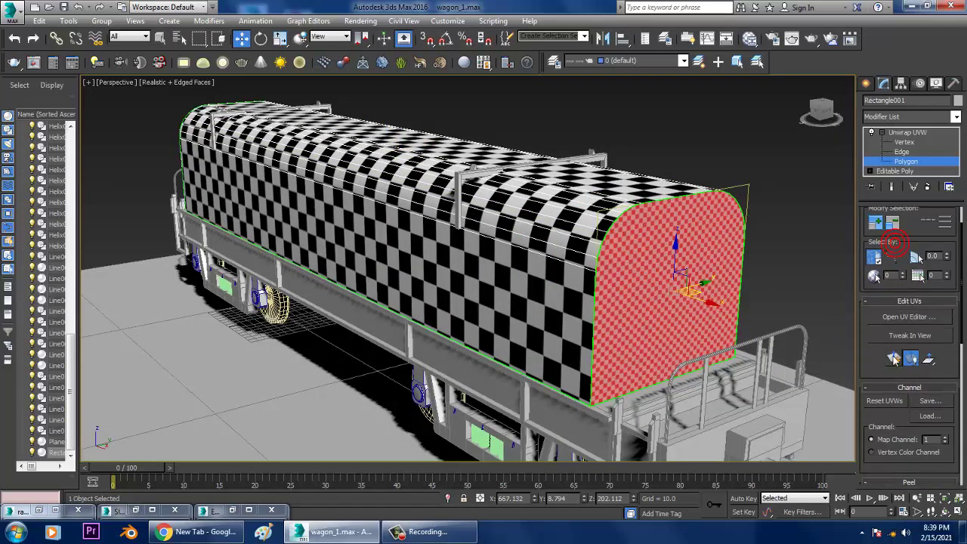
pyautogui.click(895, 360)
# Close the rendered reference image and tuck the material editor away
pyautogui.click(54, 512)
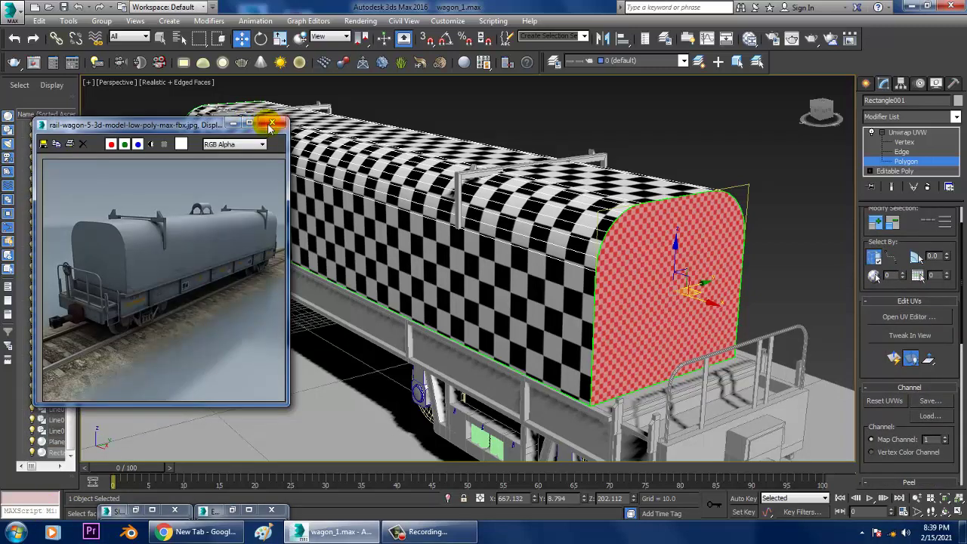
pyautogui.click(281, 120)
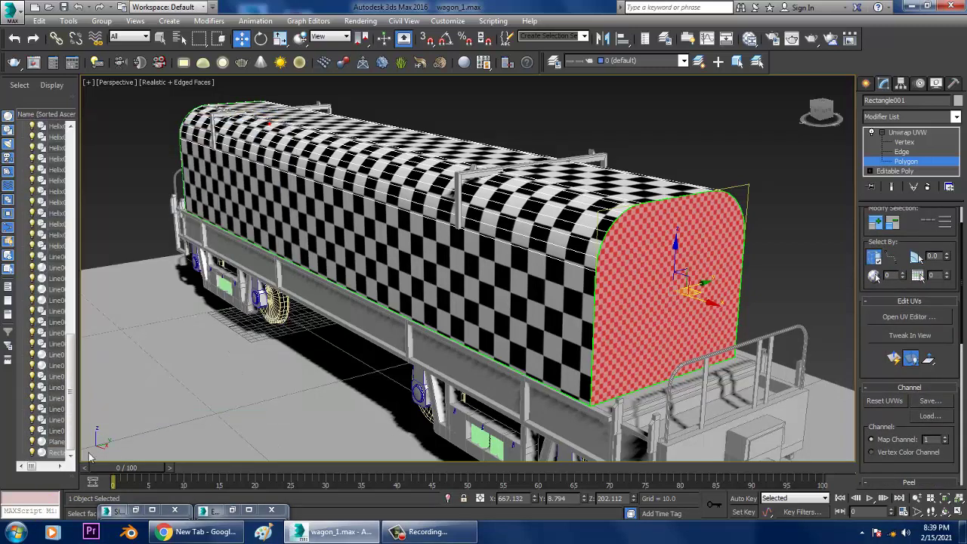
pyautogui.click(137, 512)
pyautogui.click(779, 74)
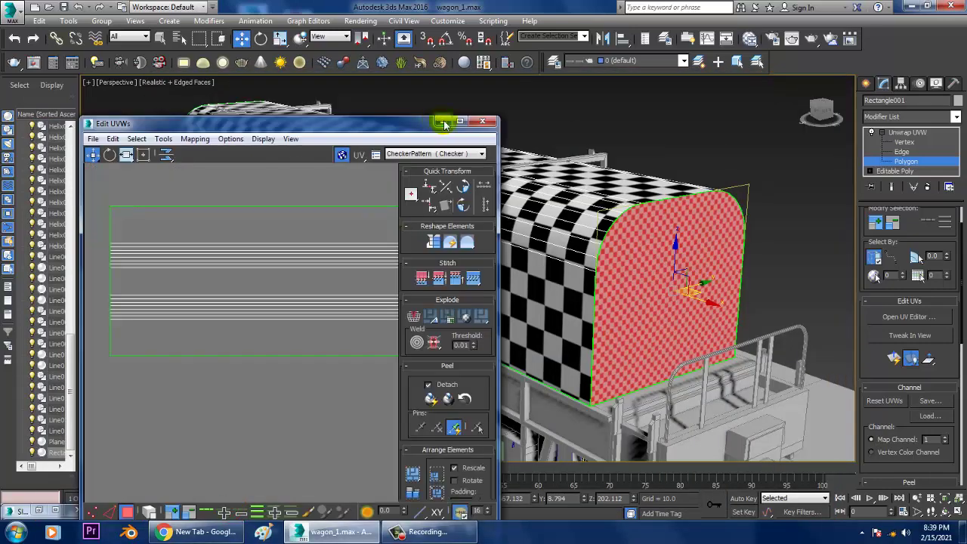
# Move the end cap's UV polygon beside the shell's UV block
pyautogui.click(444, 124)
pyautogui.scroll(-3, 728, 258)
pyautogui.click(784, 241)
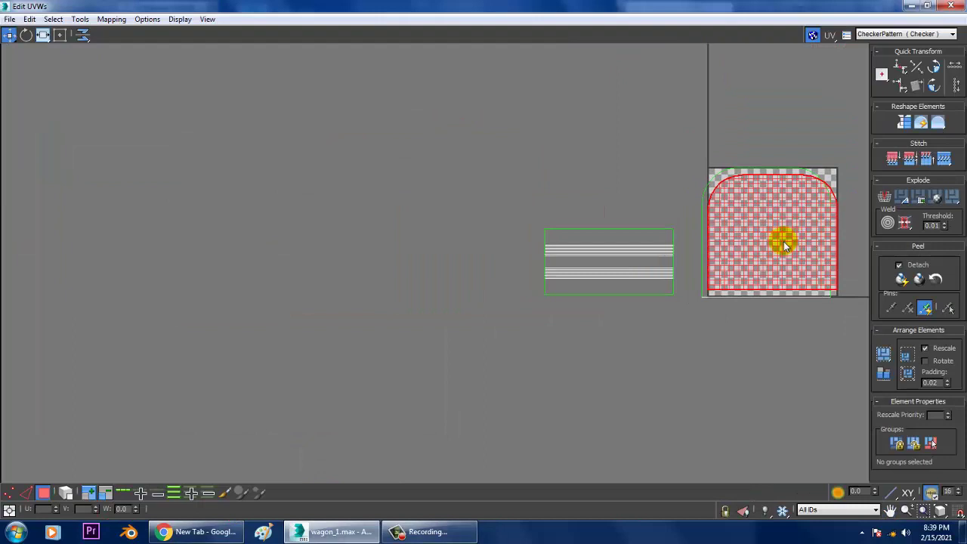
pyautogui.moveTo(784, 241); pyautogui.dragTo(464, 255)
pyautogui.scroll(2, 464, 255)
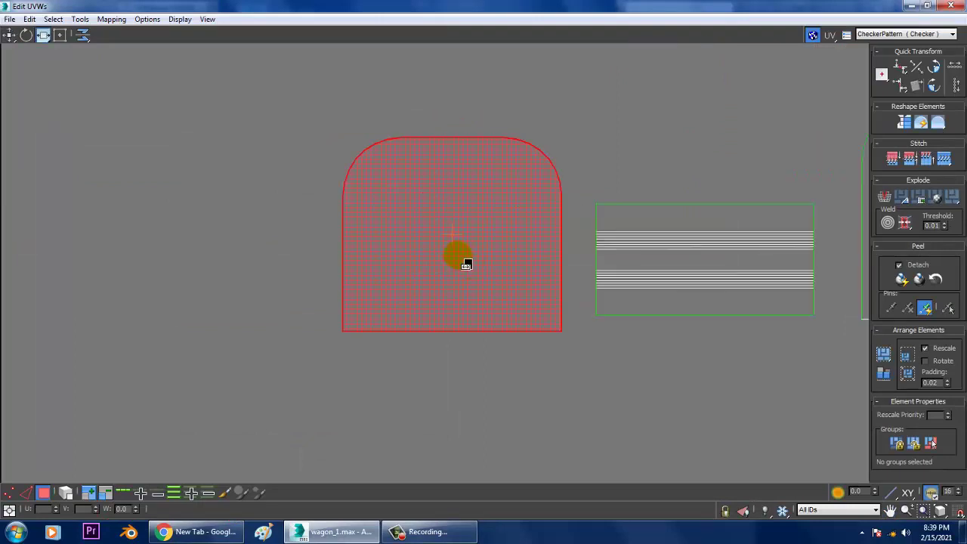
# Shrink the end-cap shell, shift it right and down, and restore the editor window
pyautogui.click(43, 35)
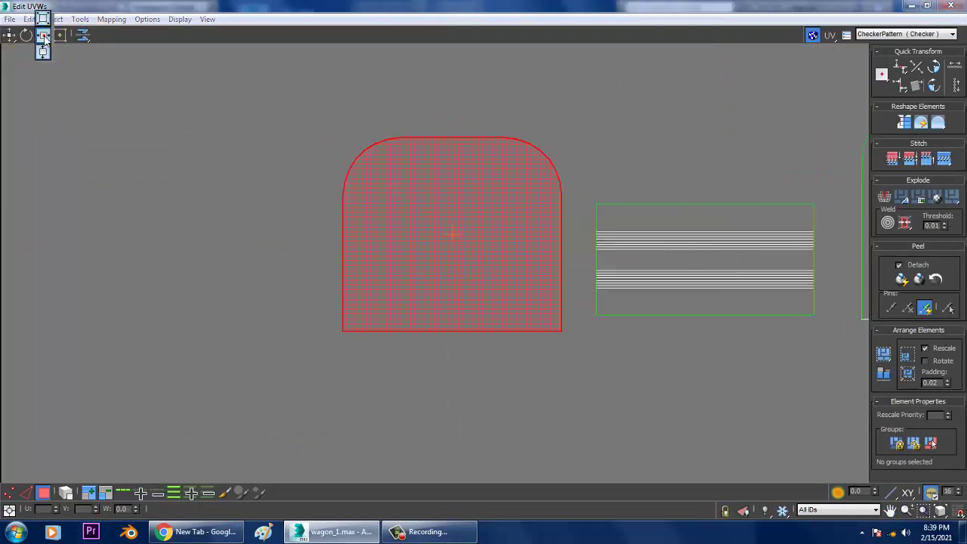
pyautogui.moveTo(445, 233); pyautogui.dragTo(490, 288)
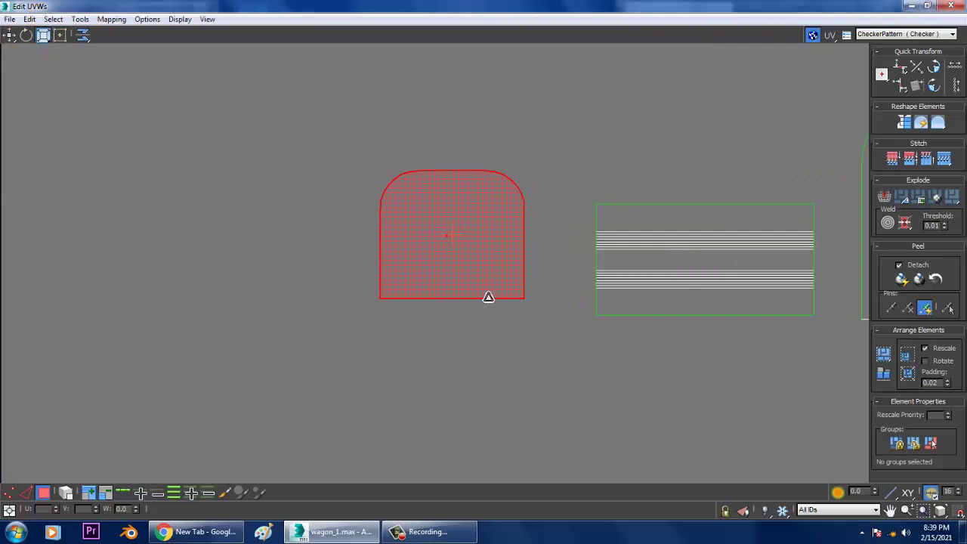
pyautogui.click(9, 36)
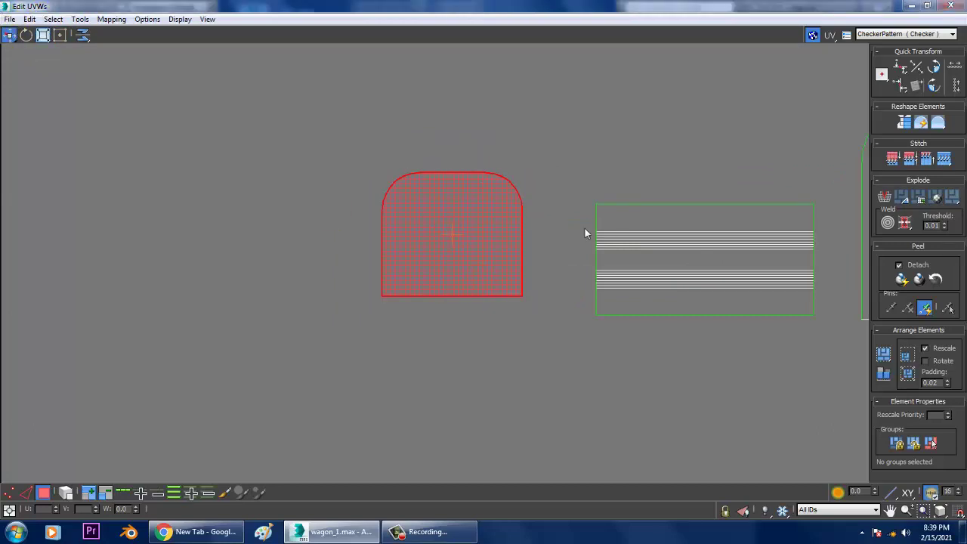
pyautogui.moveTo(505, 252); pyautogui.dragTo(554, 282)
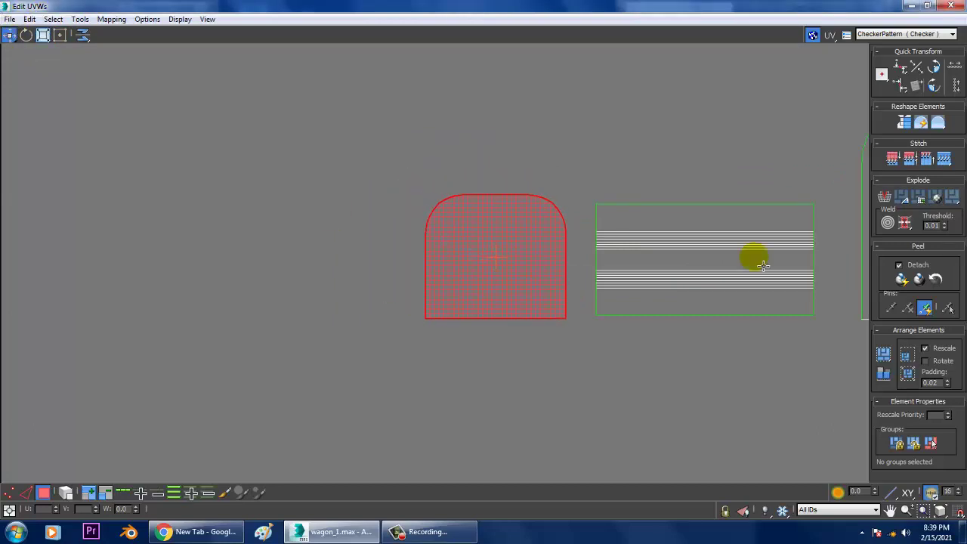
pyautogui.moveTo(753, 257)
pyautogui.mouseDown(button='middle')
pyautogui.moveTo(654, 242)
pyautogui.moveTo(513, 98)
pyautogui.mouseUp(button='middle')
pyautogui.hotkey('ctrl', 'z')
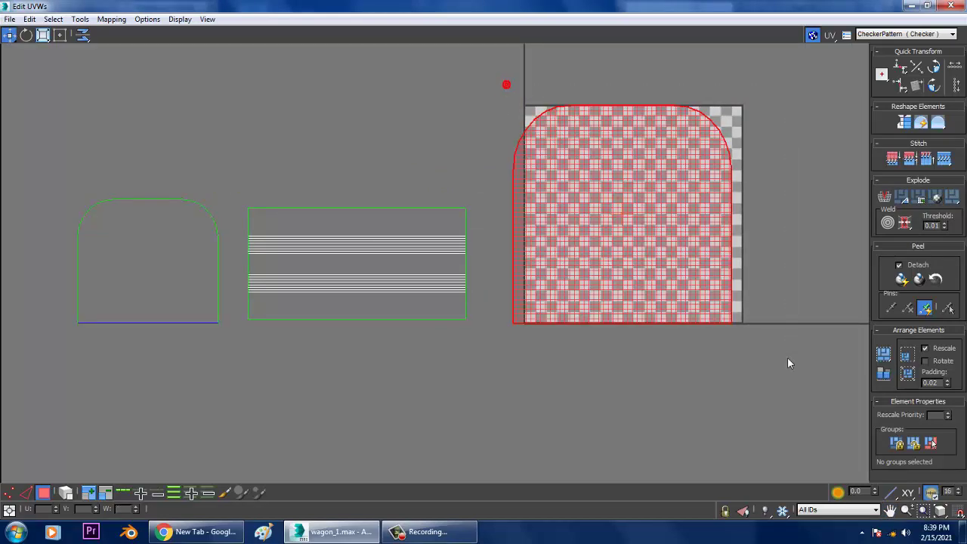
pyautogui.click(927, 6)
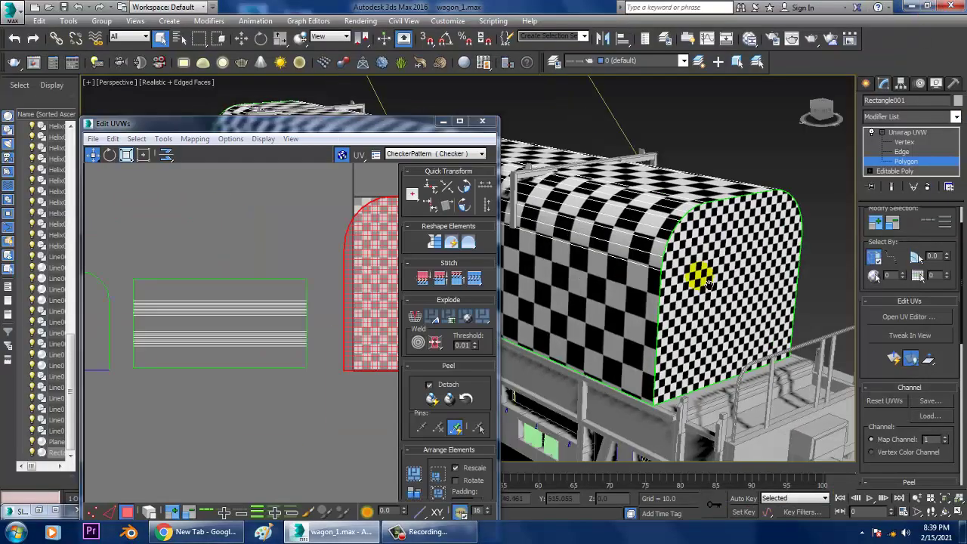
# Planar-map the selected front face and align the projection to Y
pyautogui.moveTo(698, 277)
pyautogui.keyDown('alt'); pyautogui.mouseDown(button='middle')
pyautogui.moveTo(674, 270)
pyautogui.moveTo(750, 251)
pyautogui.moveTo(566, 237)
pyautogui.moveTo(702, 259)
pyautogui.mouseUp(button='middle'); pyautogui.keyUp('alt')
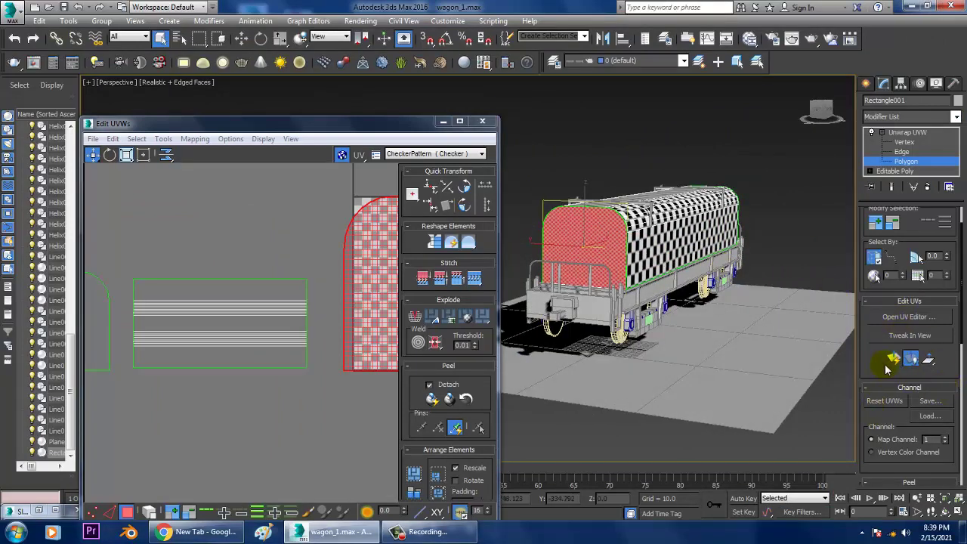
pyautogui.moveTo(880, 387); pyautogui.dragTo(876, 299)
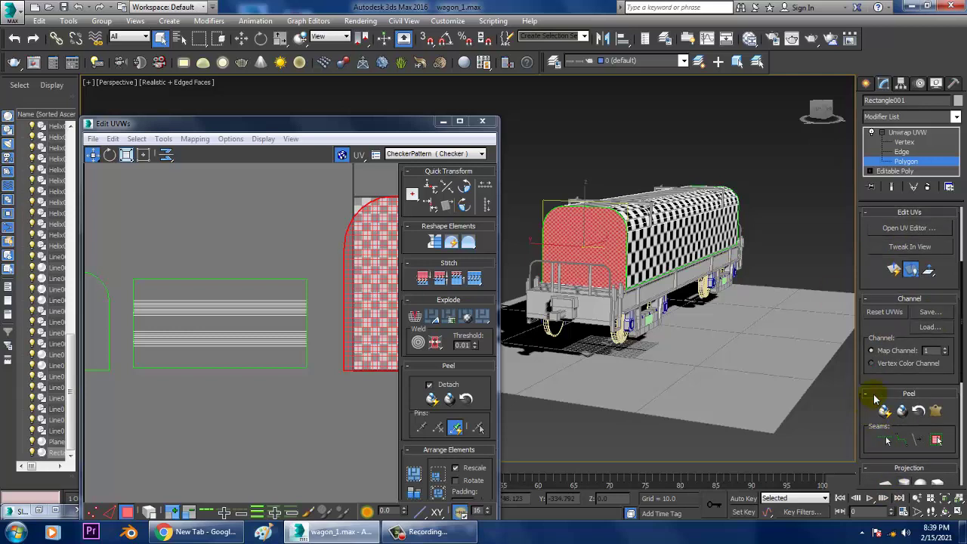
pyautogui.scroll(-3, 881, 408)
pyautogui.click(886, 401)
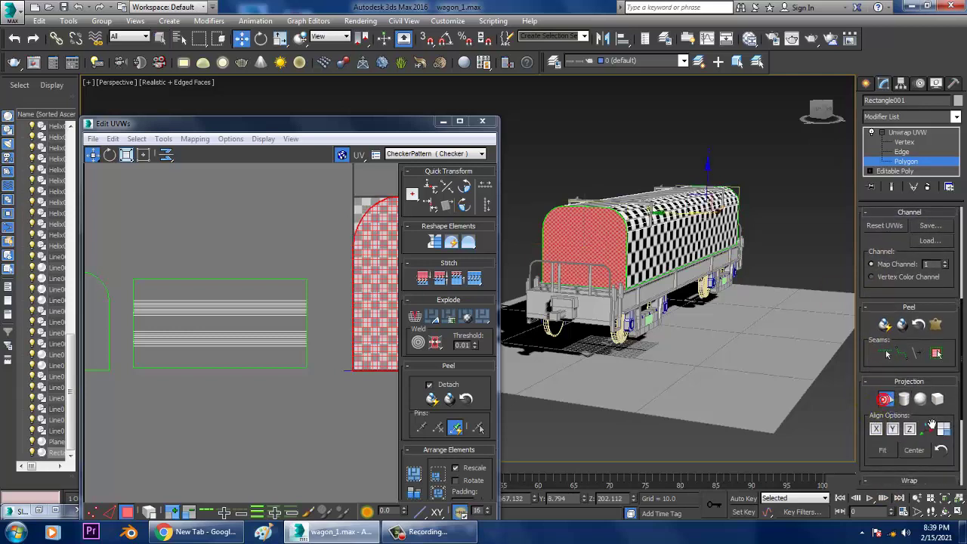
pyautogui.click(902, 398)
pyautogui.click(894, 429)
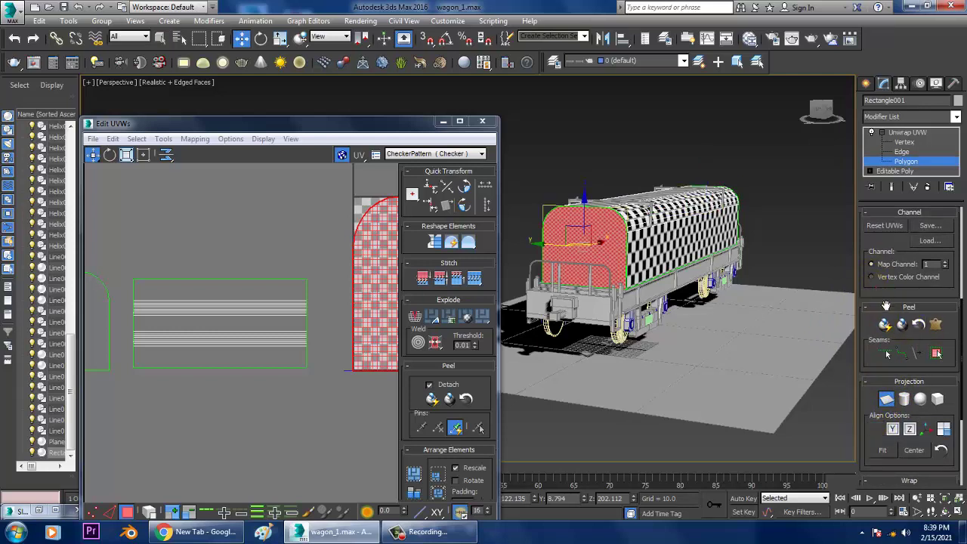
# Open the UV editor full screen and select the front-face UV shell
pyautogui.scroll(3, 886, 306)
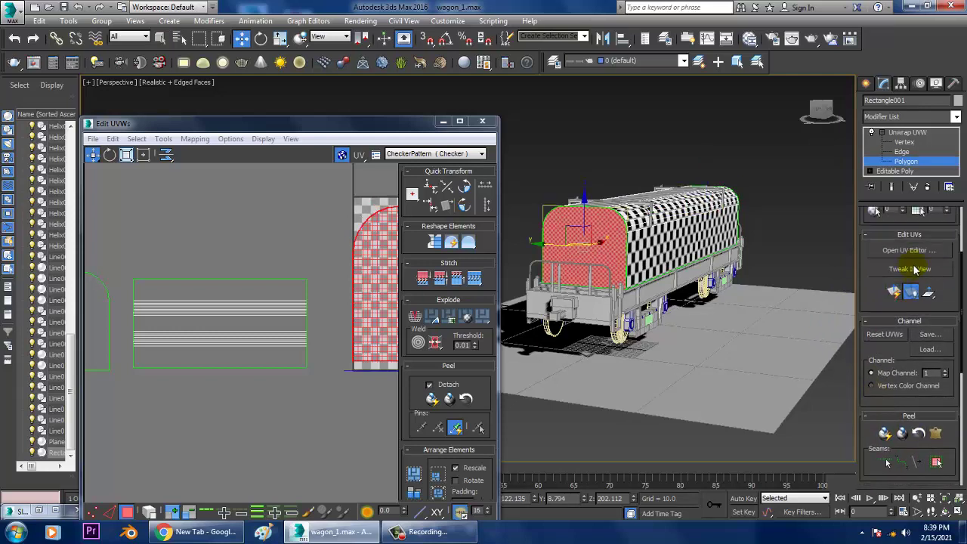
pyautogui.click(910, 250)
pyautogui.click(460, 122)
pyautogui.click(706, 238)
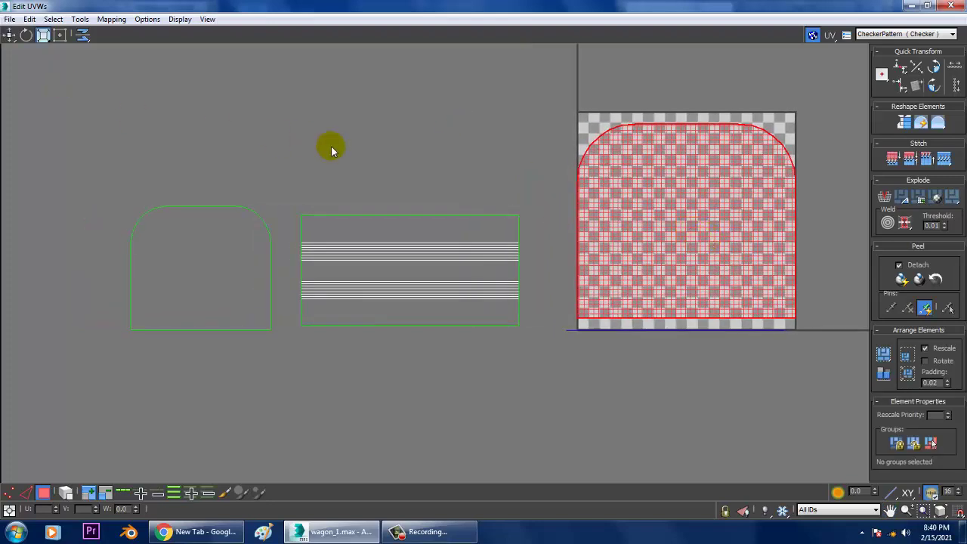
# Shrink the front-face UV shell about its centre and move it left out of the tile
pyautogui.click(10, 36)
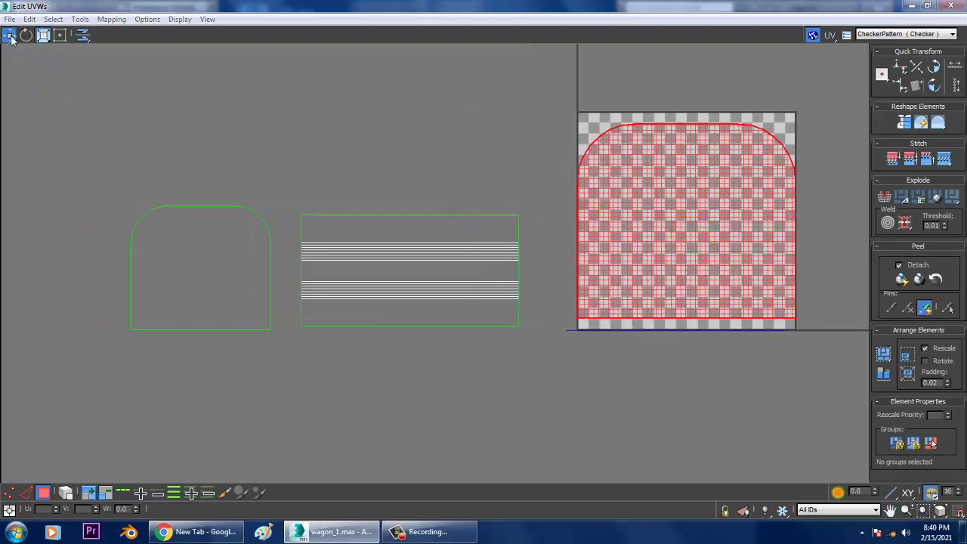
pyautogui.click(43, 35)
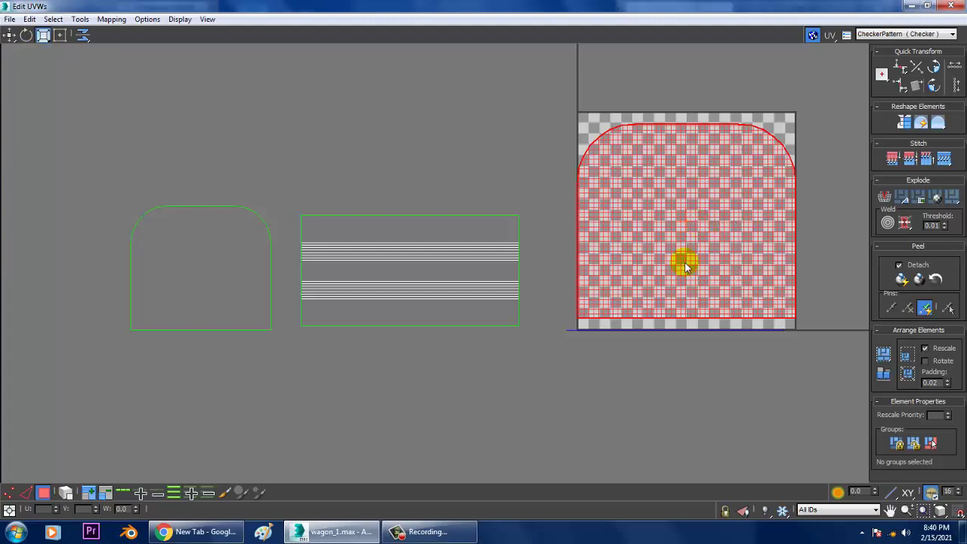
pyautogui.click(928, 6)
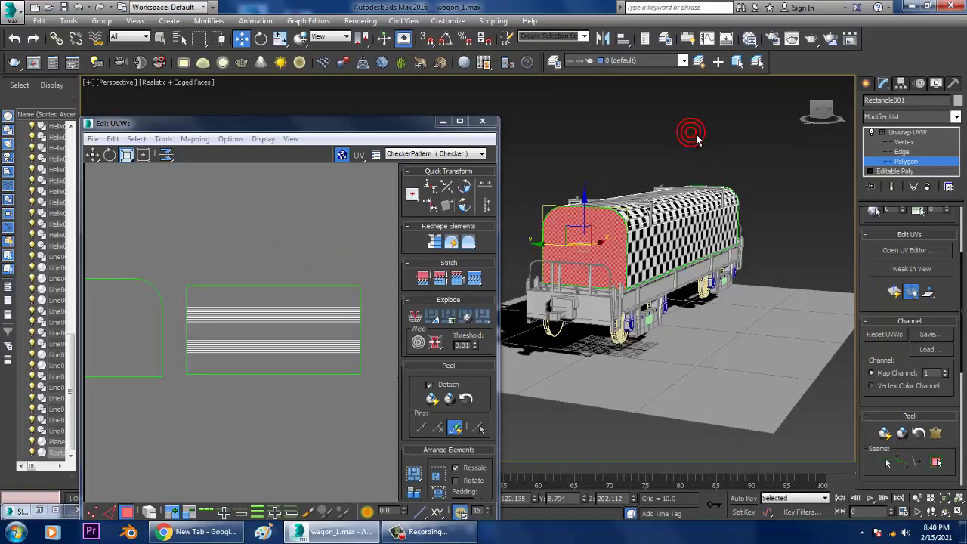
pyautogui.click(906, 161)
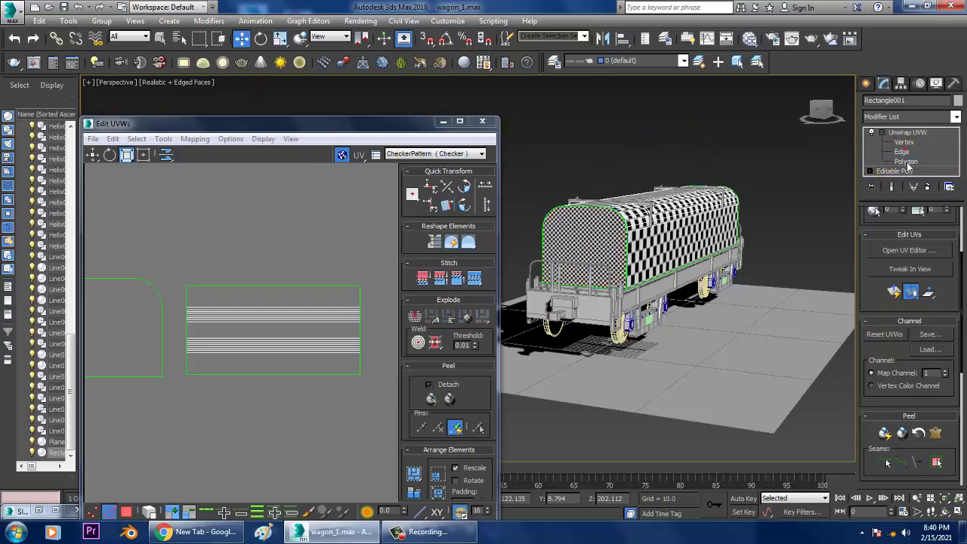
pyautogui.click(905, 161)
pyautogui.click(459, 121)
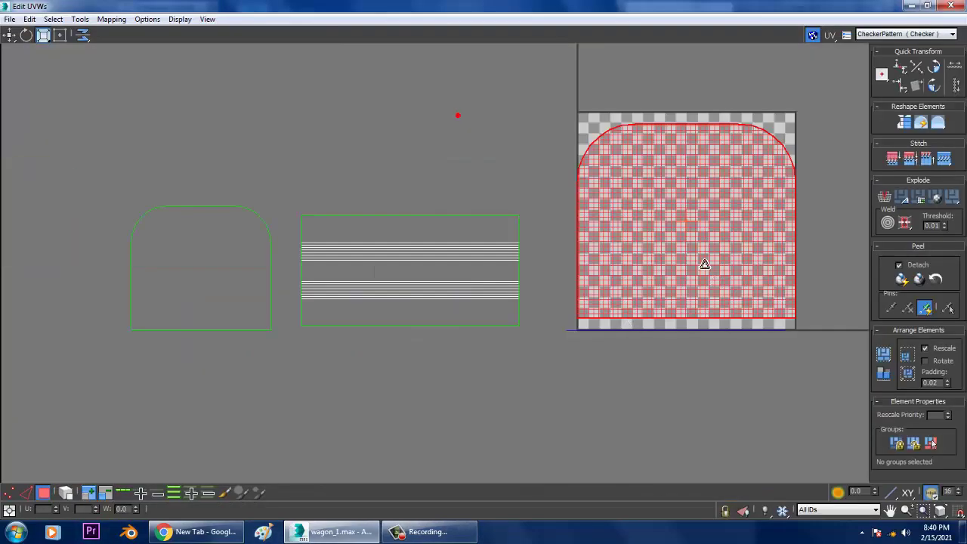
pyautogui.moveTo(695, 259); pyautogui.dragTo(723, 288)
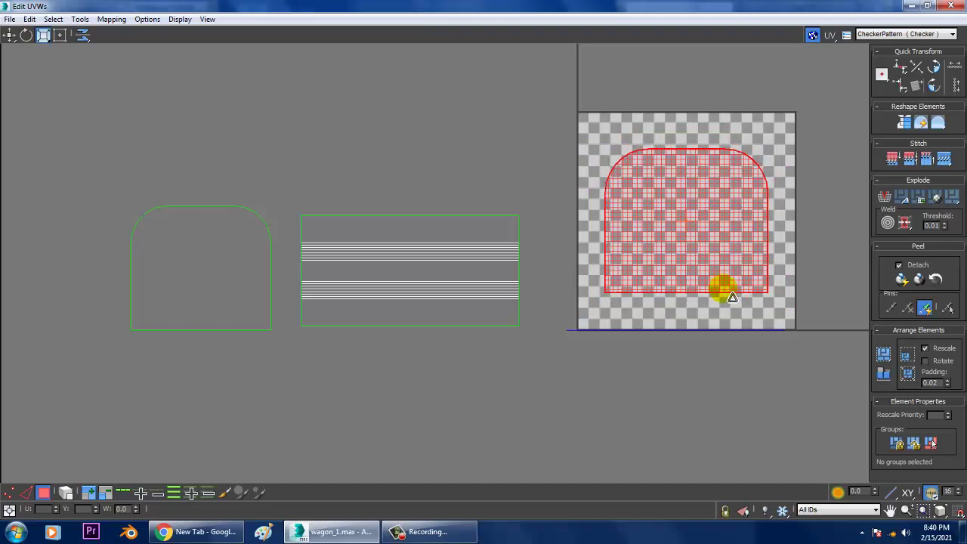
pyautogui.press('q')
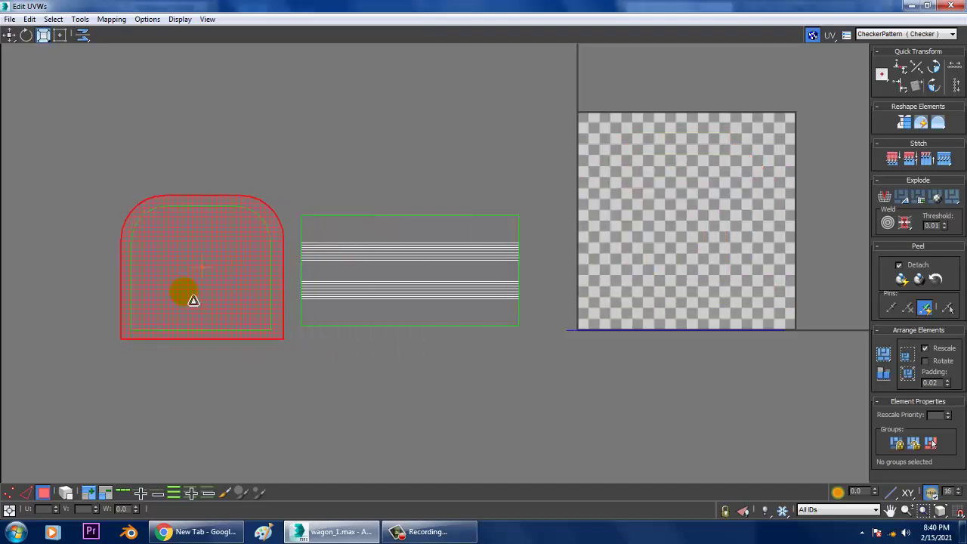
pyautogui.moveTo(709, 237)
pyautogui.mouseDown()
pyautogui.moveTo(210, 297)
pyautogui.moveTo(219, 308)
pyautogui.moveTo(633, 290)
pyautogui.mouseUp()
pyautogui.press('q')
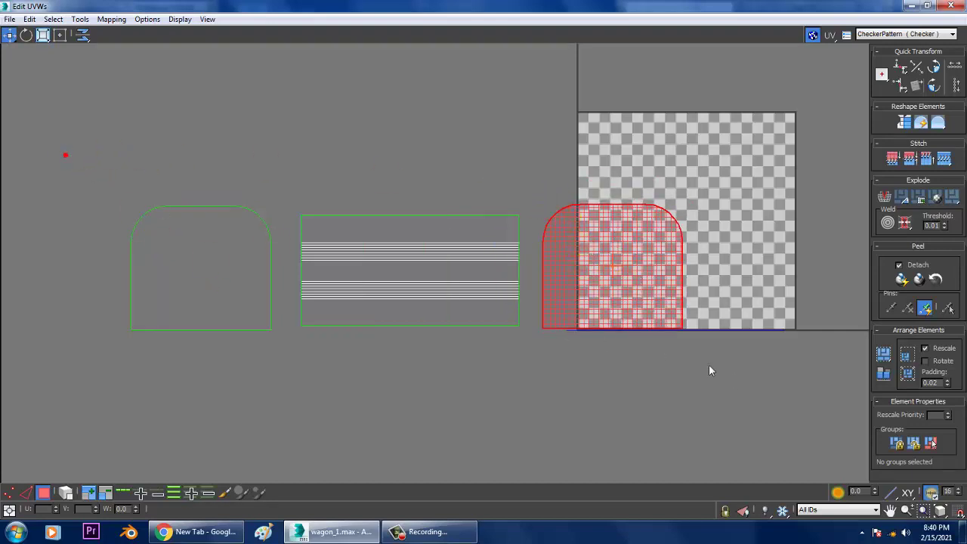
# Select all three UV shells and scale them together to roughly double size
pyautogui.hotkey('ctrl', 'a')
pyautogui.press('r')
pyautogui.moveTo(402, 268); pyautogui.dragTo(472, 341)
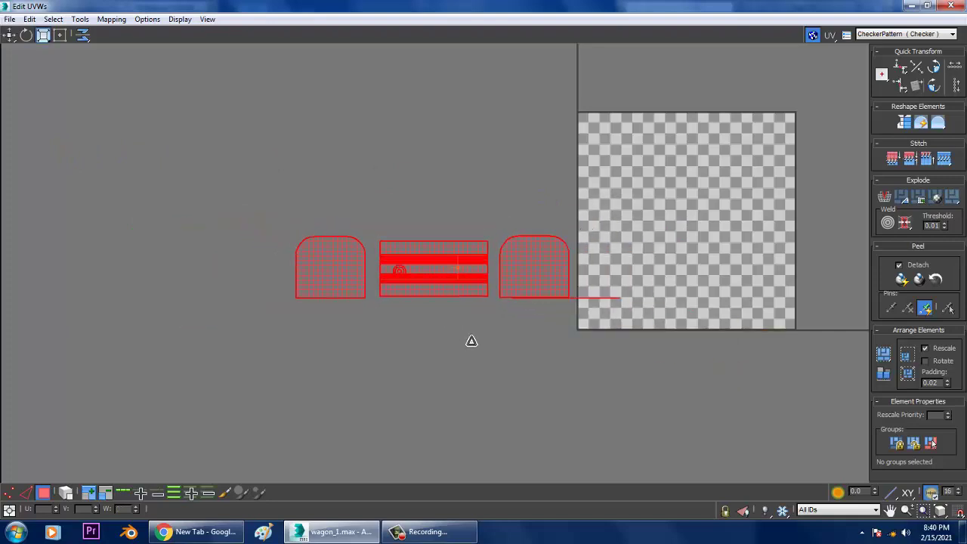
pyautogui.moveTo(552, 326); pyautogui.dragTo(701, 320)
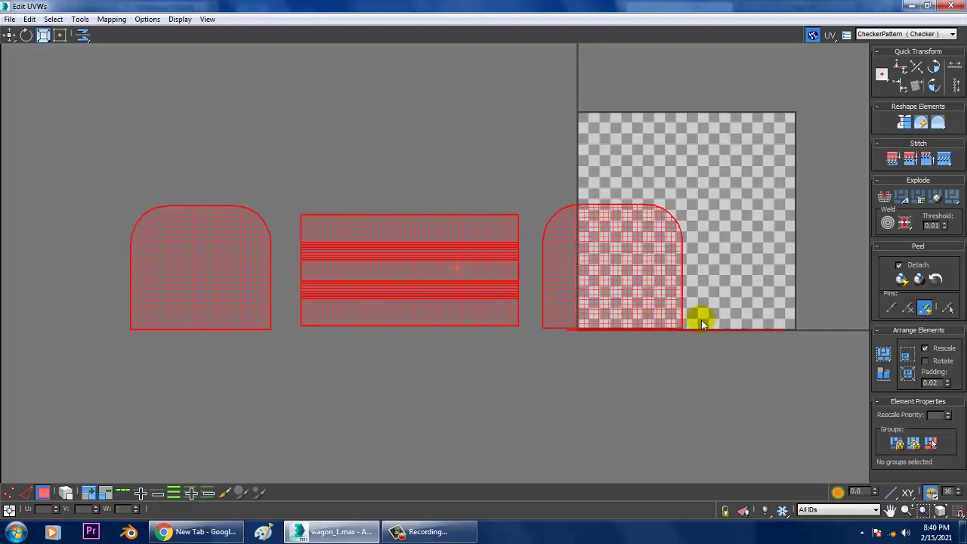
# Select the right end-cap shell and then the shells' bottom edges
pyautogui.click(838, 268)
pyautogui.click(641, 279)
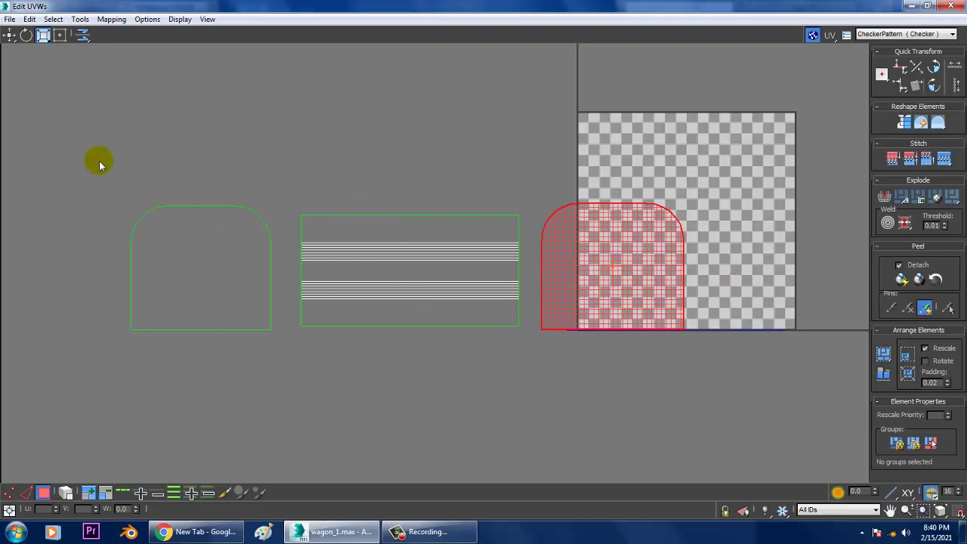
pyautogui.hotkey('ctrl', 'a')
pyautogui.click(771, 284)
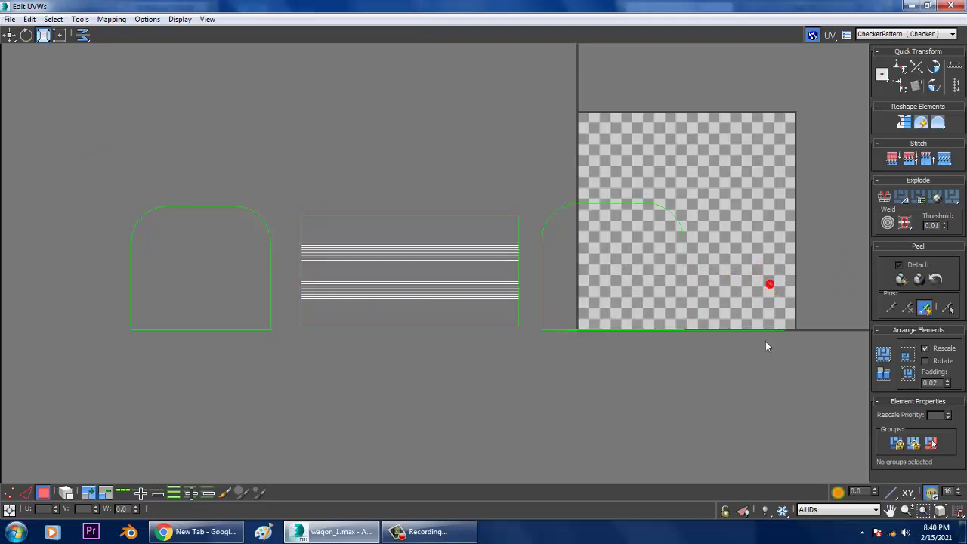
pyautogui.moveTo(767, 363); pyautogui.dragTo(743, 326)
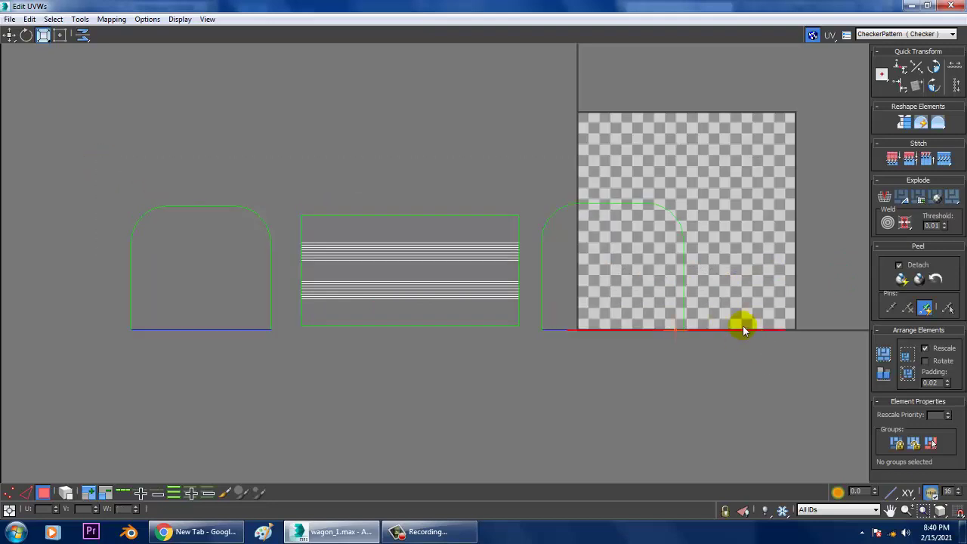
# Isolate the box with Alt+Q, select its bottom face and Quick Peel it into a UV strip
pyautogui.click(555, 347)
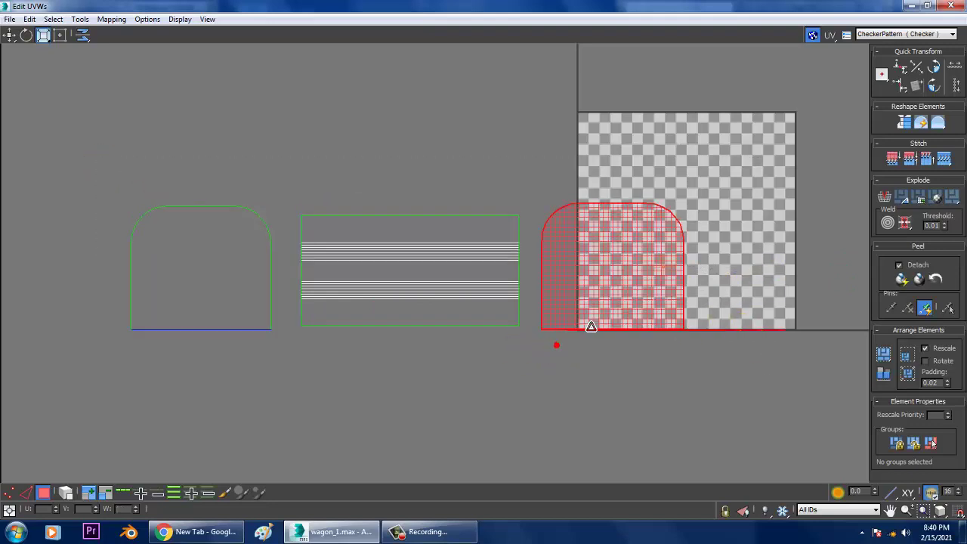
pyautogui.click(927, 5)
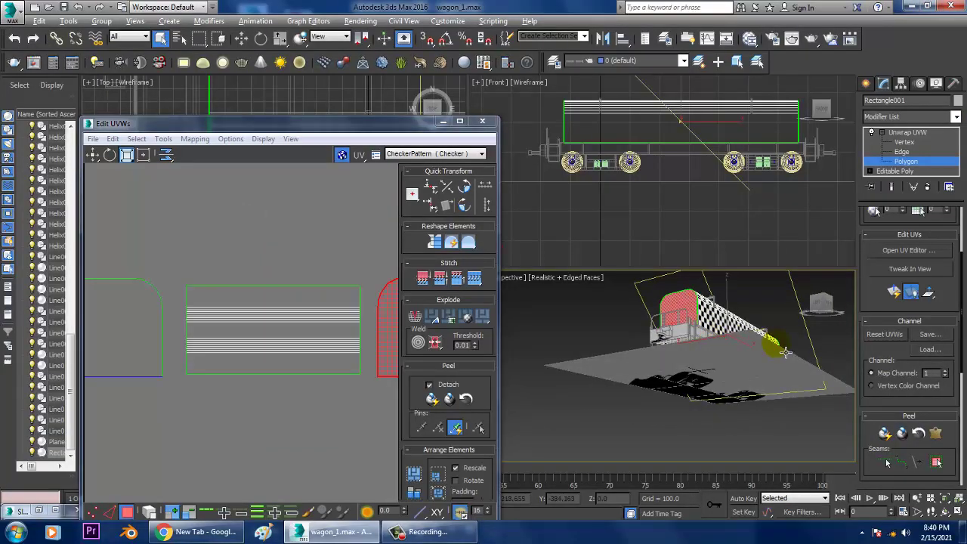
pyautogui.hotkey('alt', 'q')
pyautogui.click(558, 397)
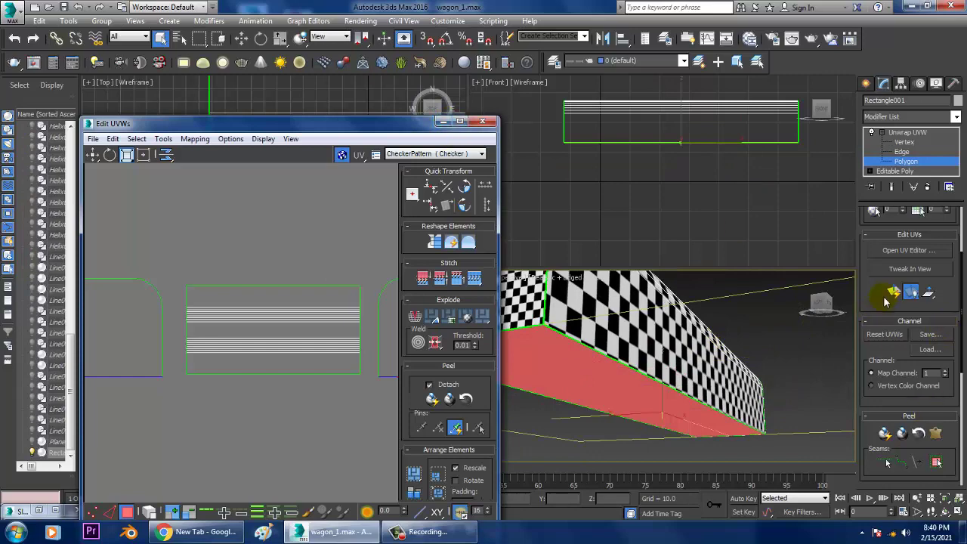
pyautogui.keyDown('alt'); pyautogui.moveTo(713, 335); pyautogui.dragTo(718, 350, button='middle'); pyautogui.keyUp('alt')
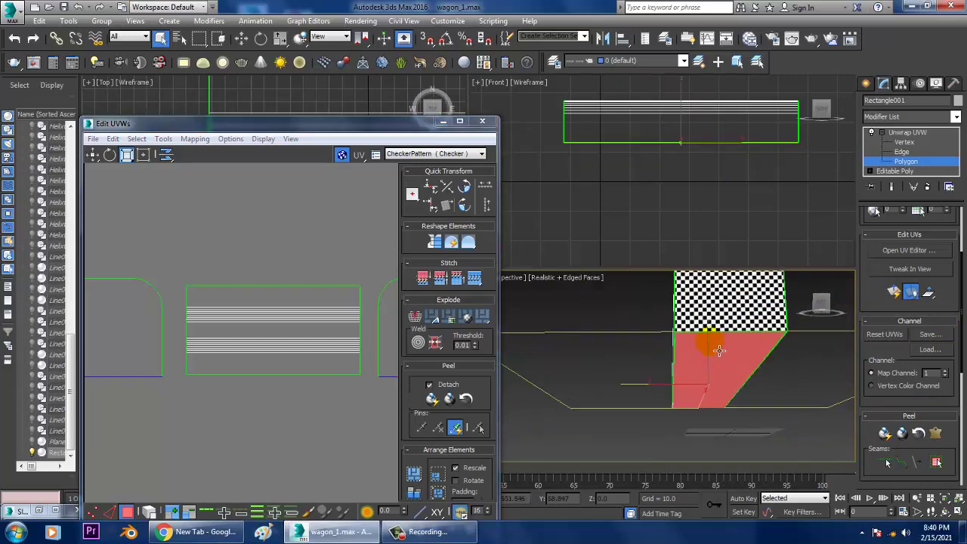
pyautogui.click(894, 293)
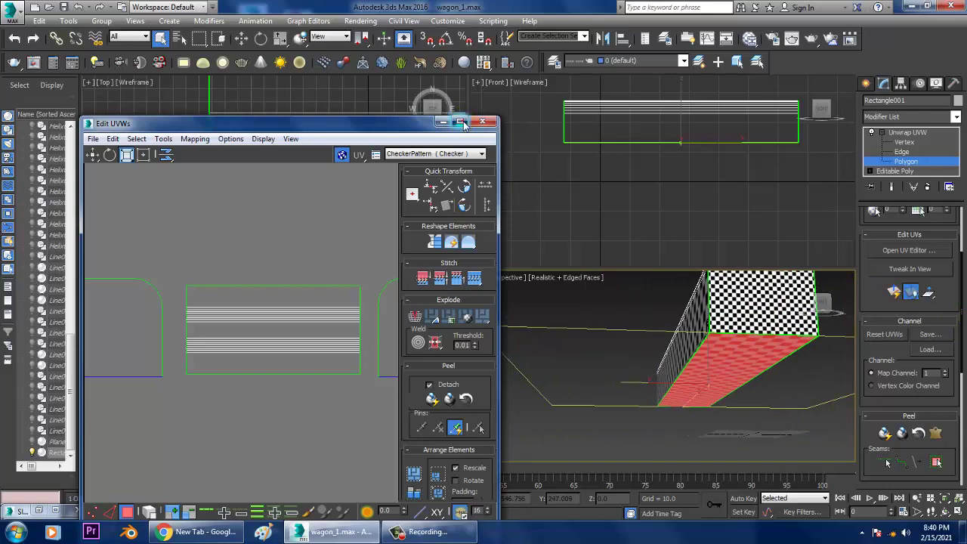
pyautogui.click(459, 121)
# Shrink the bottom-face UV strip and rotate it about -90° to lie horizontal
pyautogui.click(693, 249)
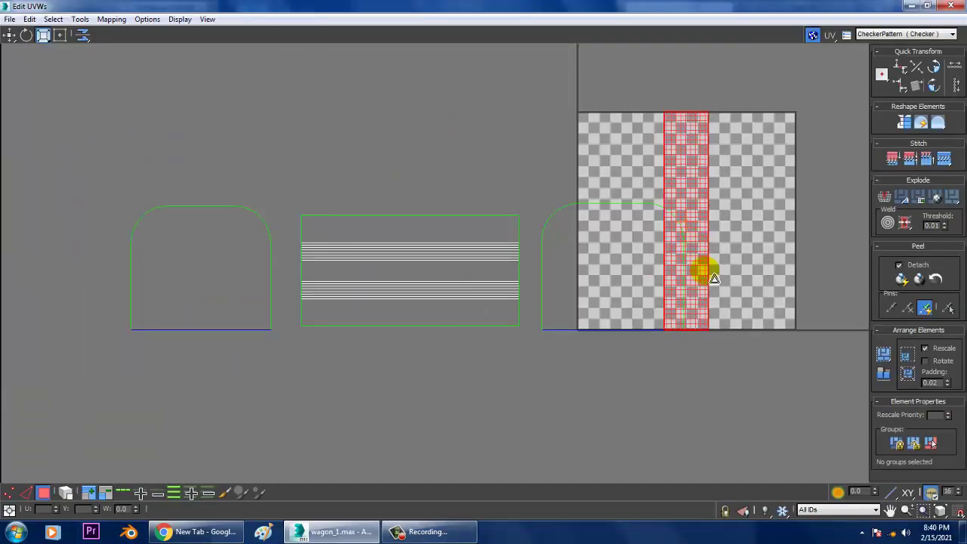
pyautogui.moveTo(715, 238); pyautogui.dragTo(717, 283)
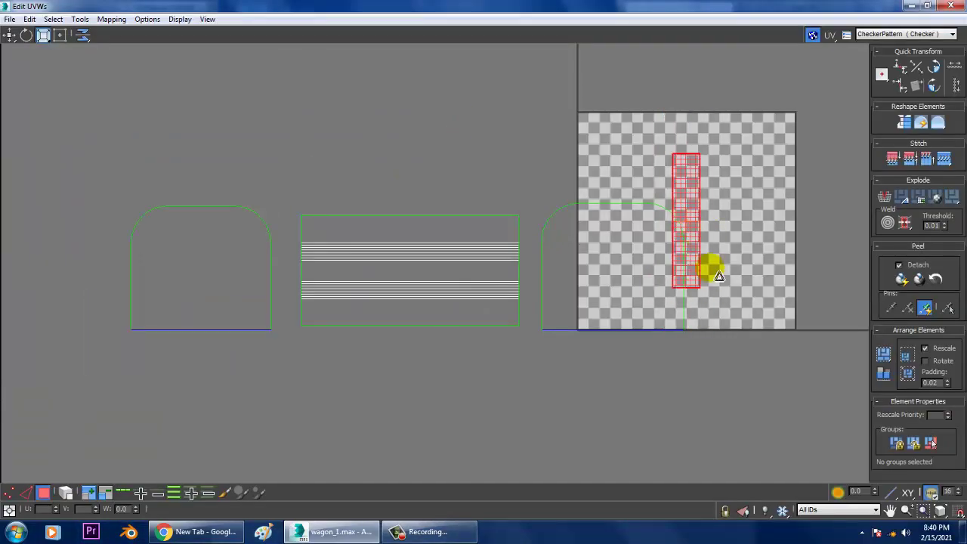
pyautogui.moveTo(705, 190)
pyautogui.mouseDown()
pyautogui.moveTo(708, 266)
pyautogui.moveTo(740, 229)
pyautogui.moveTo(756, 241)
pyautogui.moveTo(709, 142)
pyautogui.mouseUp()
pyautogui.click(9, 35)
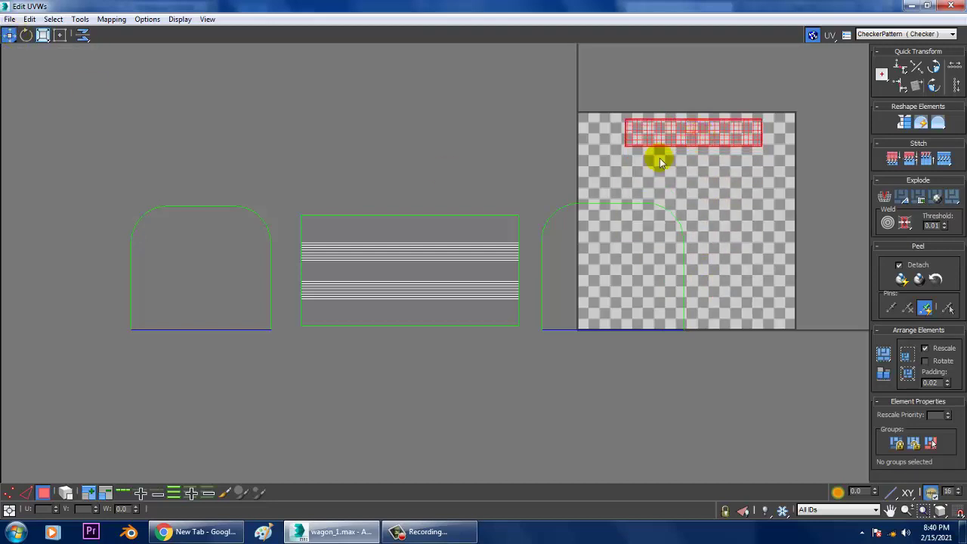
pyautogui.moveTo(107, 165); pyautogui.dragTo(690, 365)
# Scale the three shells down and move them into the checker tile
pyautogui.press('r')
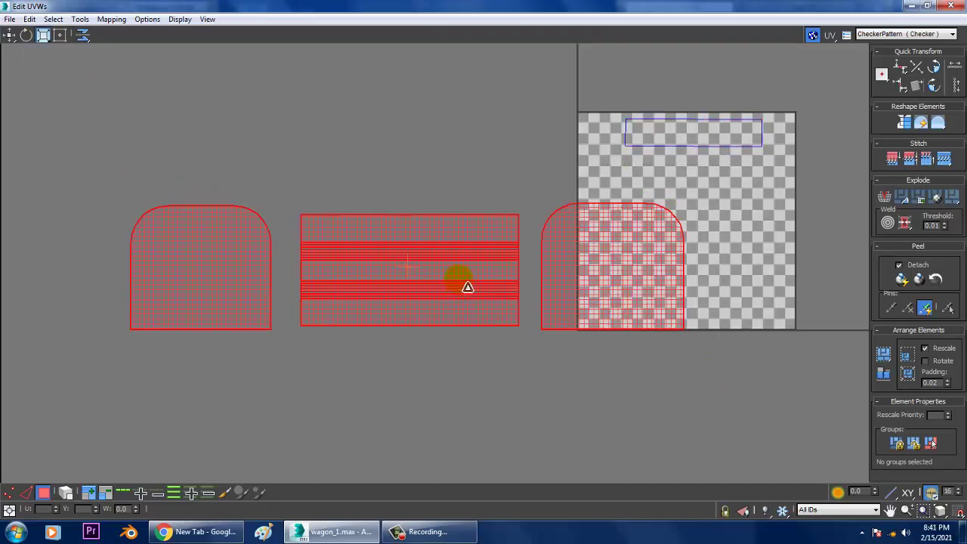
pyautogui.moveTo(464, 283)
pyautogui.mouseDown()
pyautogui.moveTo(518, 350)
pyautogui.moveTo(405, 268)
pyautogui.moveTo(684, 263)
pyautogui.mouseUp()
pyautogui.click(9, 35)
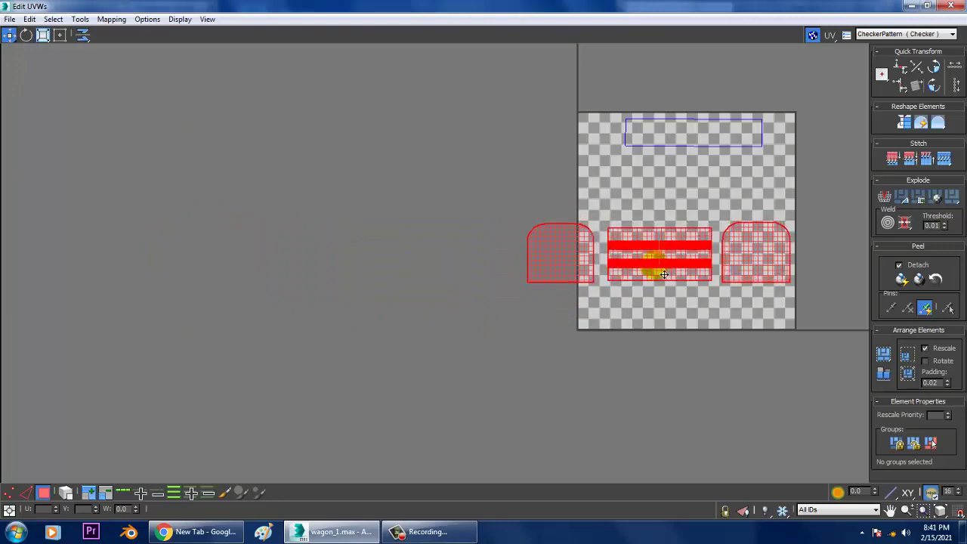
pyautogui.scroll(3, 684, 263)
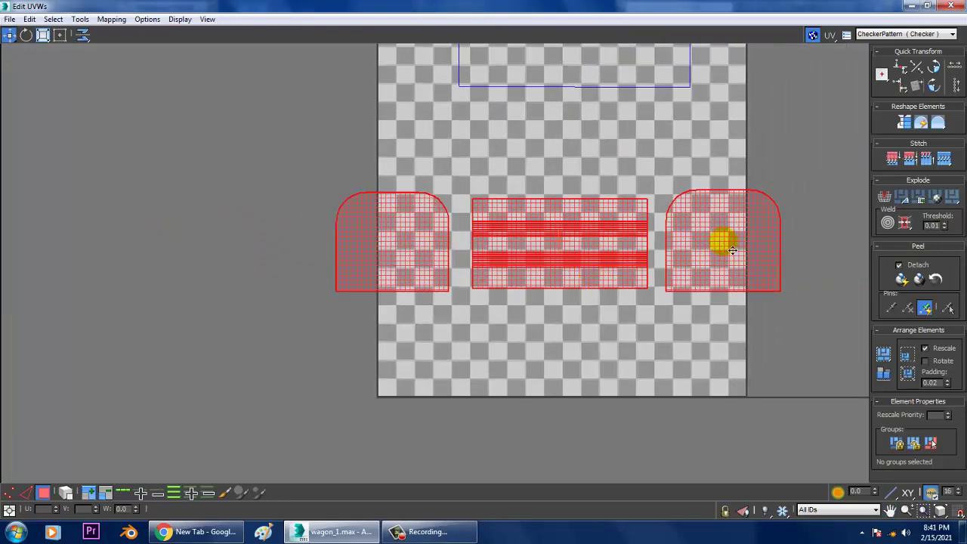
pyautogui.moveTo(734, 255)
pyautogui.mouseDown()
pyautogui.moveTo(712, 259)
pyautogui.moveTo(746, 255)
pyautogui.moveTo(719, 253)
pyautogui.mouseUp()
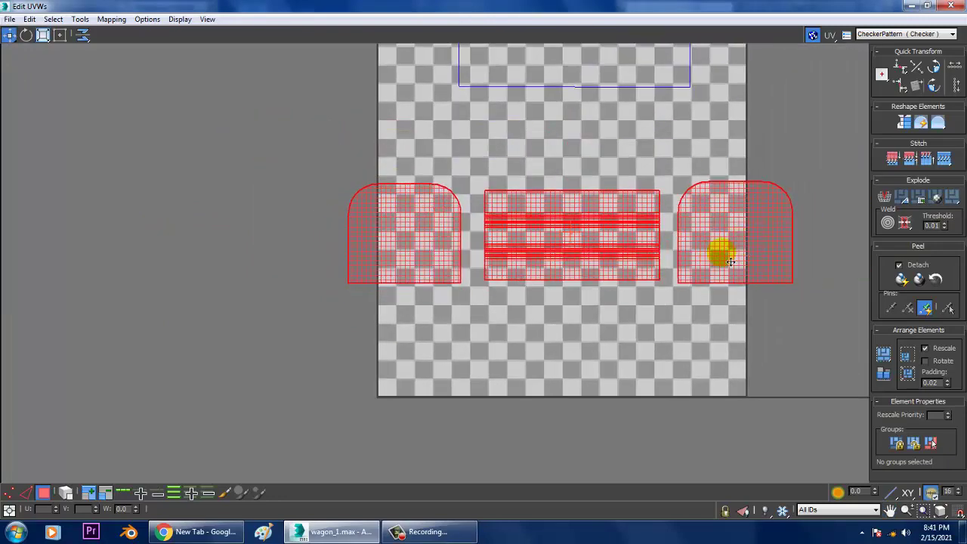
# Place the left end cap at the tile's top centre and the right end cap below the striped shell
pyautogui.click(469, 257)
pyautogui.click(415, 263)
pyautogui.moveTo(415, 263); pyautogui.dragTo(575, 160)
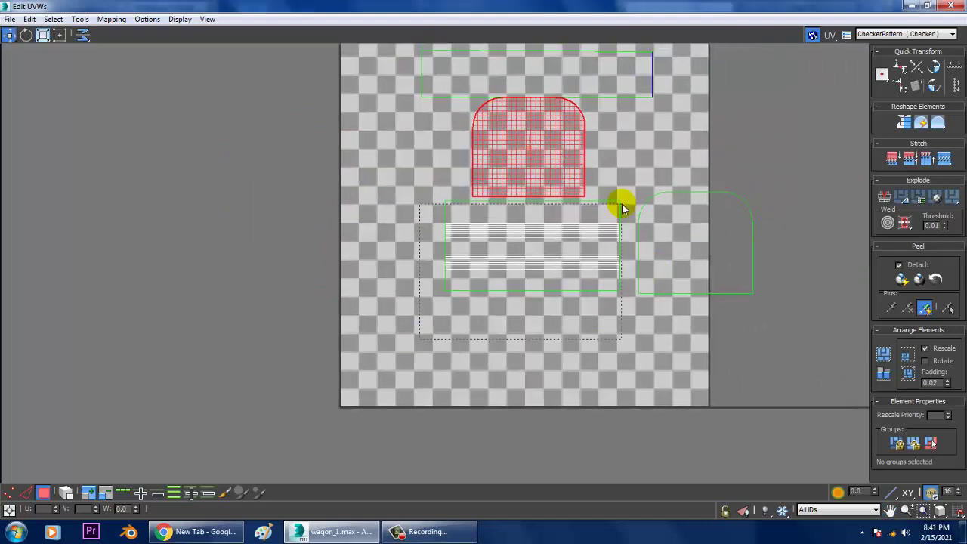
pyautogui.moveTo(623, 209); pyautogui.dragTo(622, 199)
pyautogui.moveTo(575, 271)
pyautogui.mouseDown()
pyautogui.moveTo(557, 277)
pyautogui.moveTo(530, 258)
pyautogui.mouseUp()
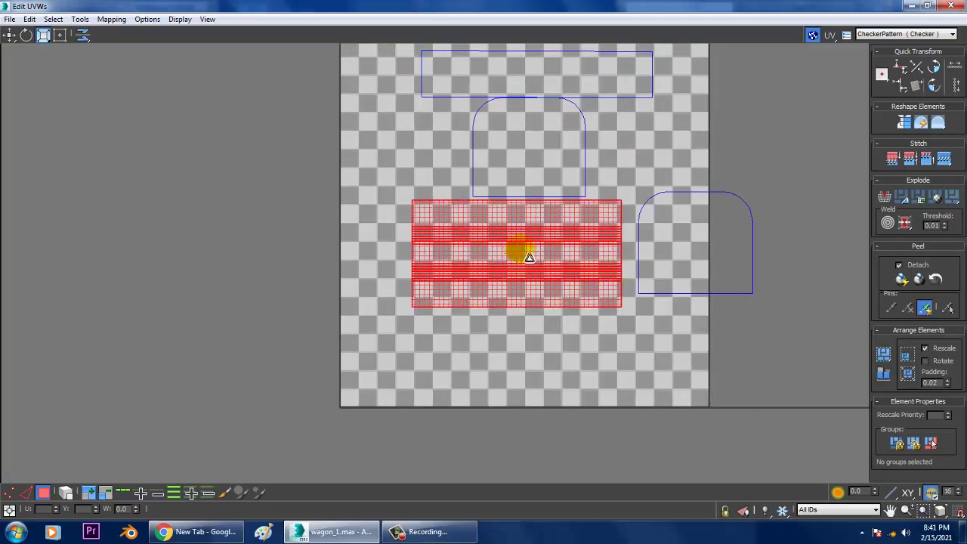
pyautogui.press('w')
pyautogui.click(695, 243)
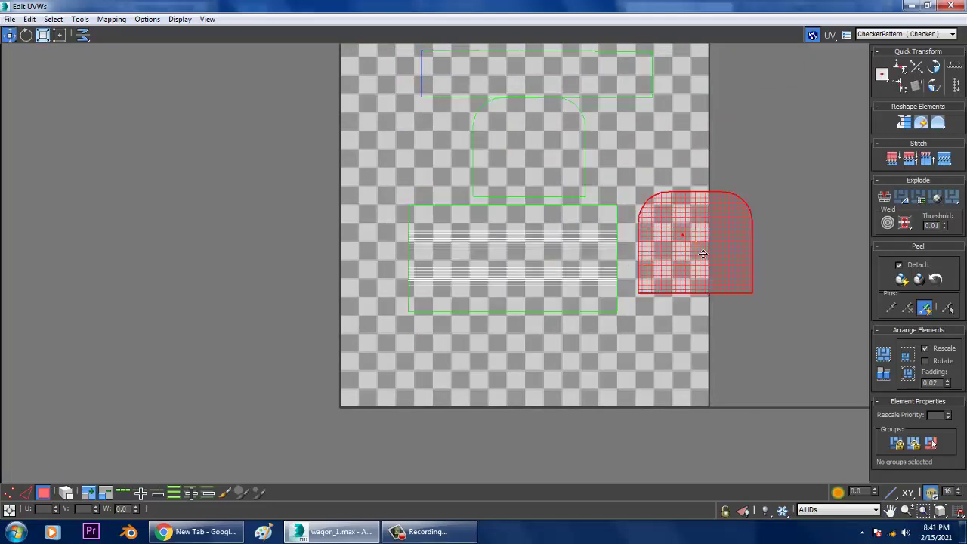
pyautogui.moveTo(696, 244); pyautogui.dragTo(520, 364)
# Nudge the thin top strip upward and reselect the striped middle shell
pyautogui.click(539, 195)
pyautogui.moveTo(545, 73); pyautogui.dragTo(557, 141, button='middle')
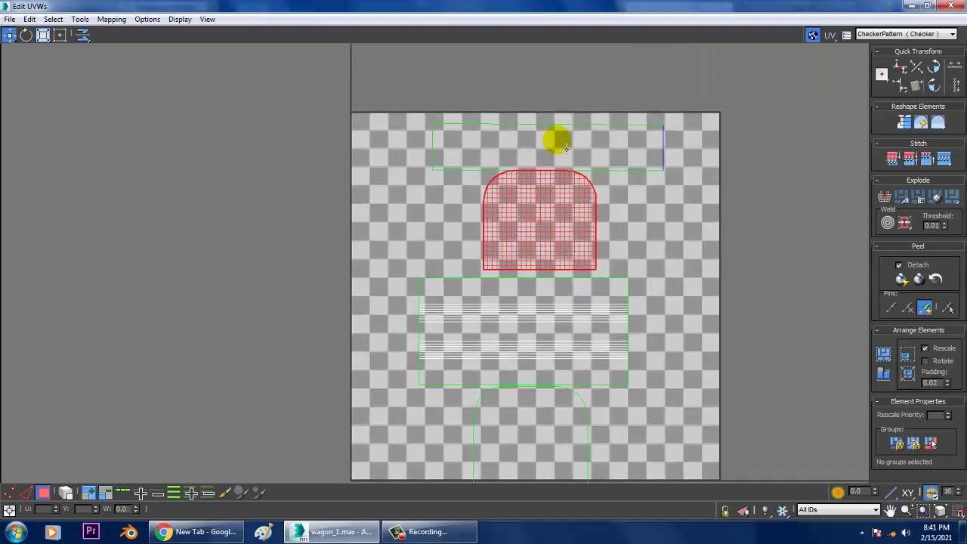
pyautogui.click(557, 141)
pyautogui.moveTo(579, 164); pyautogui.dragTo(573, 159)
pyautogui.click(568, 216)
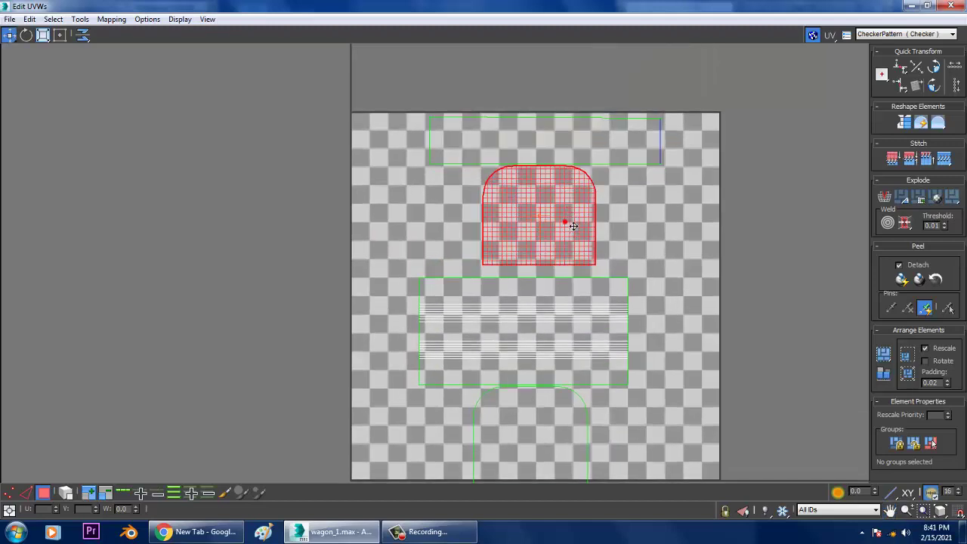
pyautogui.moveTo(566, 219); pyautogui.dragTo(608, 242, button='middle')
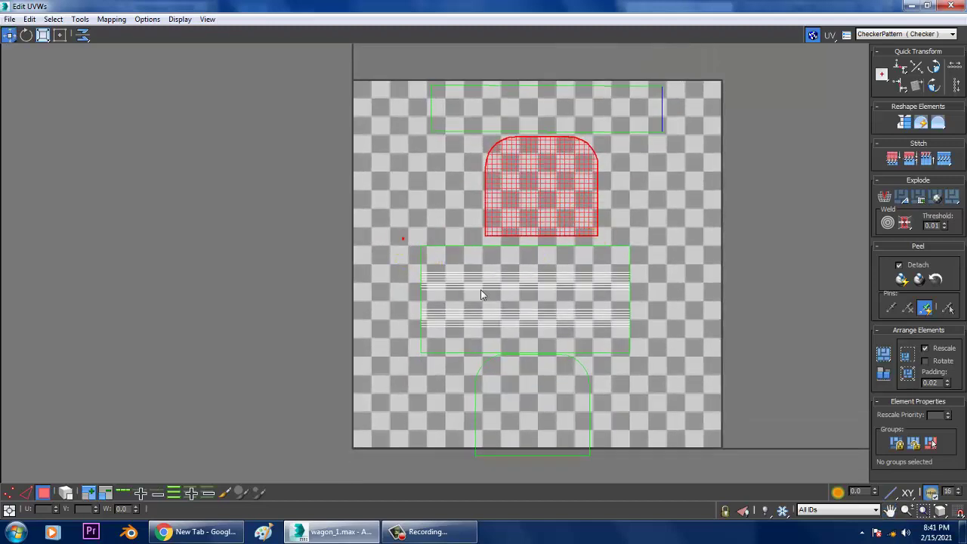
pyautogui.moveTo(403, 240); pyautogui.dragTo(666, 355)
pyautogui.scroll(2, 626, 328)
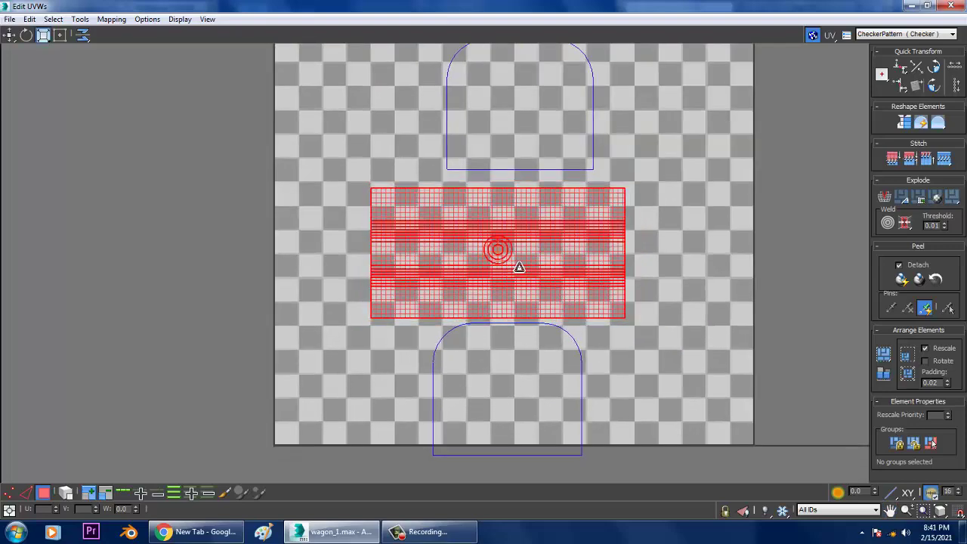
# Nudge the striped shell and the bottom end cap slightly upward
pyautogui.click(9, 35)
pyautogui.moveTo(540, 265); pyautogui.dragTo(548, 257)
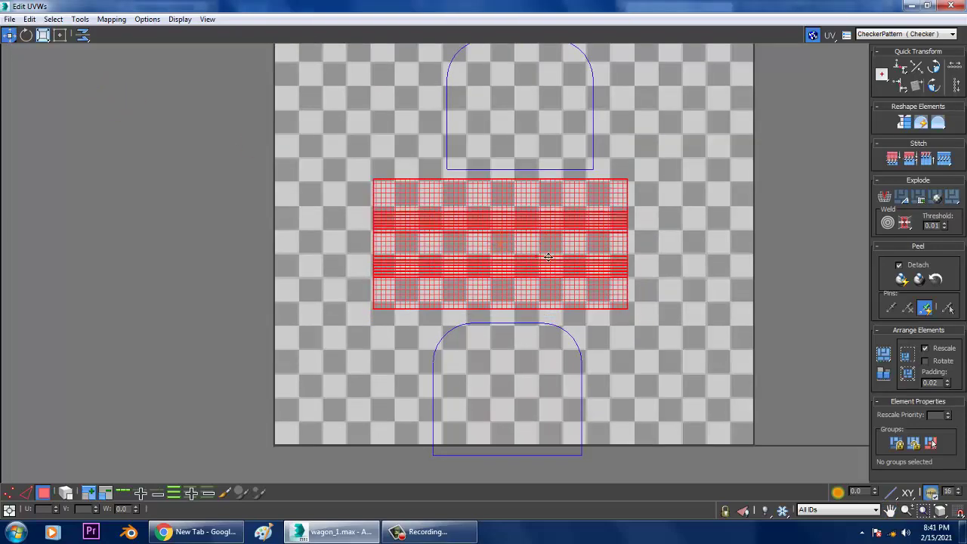
pyautogui.click(535, 353)
pyautogui.moveTo(526, 384); pyautogui.dragTo(533, 376)
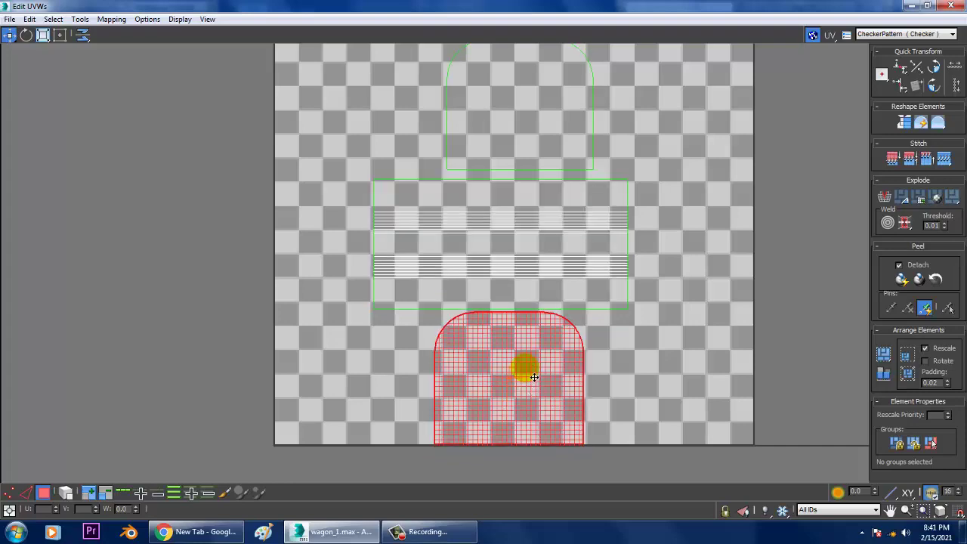
# Select the top end cap, then the striped middle shell and bottom end cap, to check their spacing
pyautogui.moveTo(573, 263); pyautogui.dragTo(583, 274, button='middle')
pyautogui.moveTo(559, 63); pyautogui.dragTo(573, 146, button='middle')
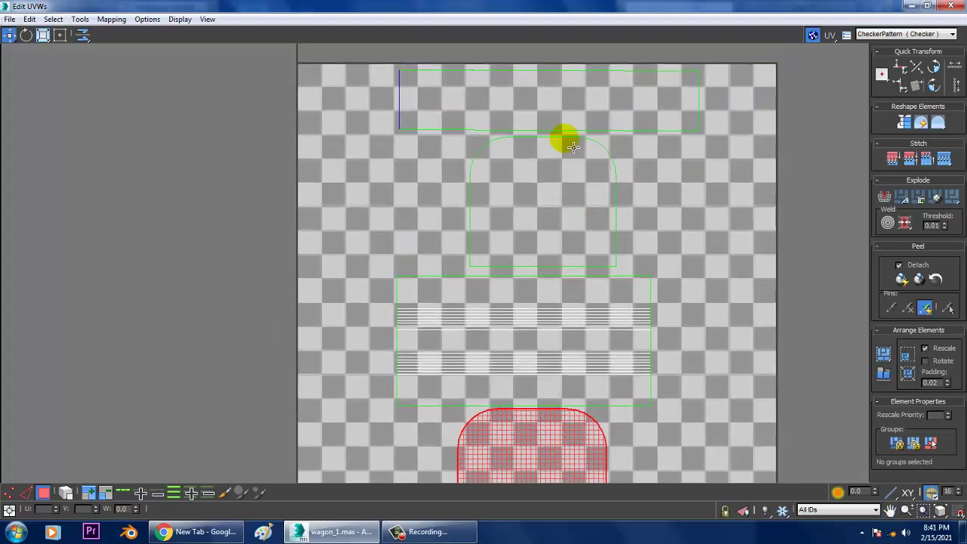
pyautogui.click(544, 162)
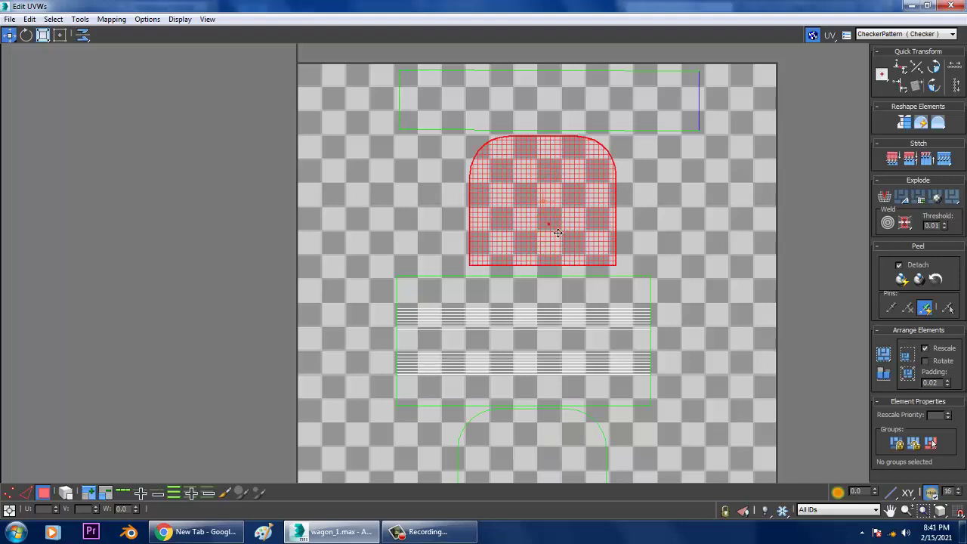
pyautogui.moveTo(547, 219); pyautogui.dragTo(648, 194, button='middle')
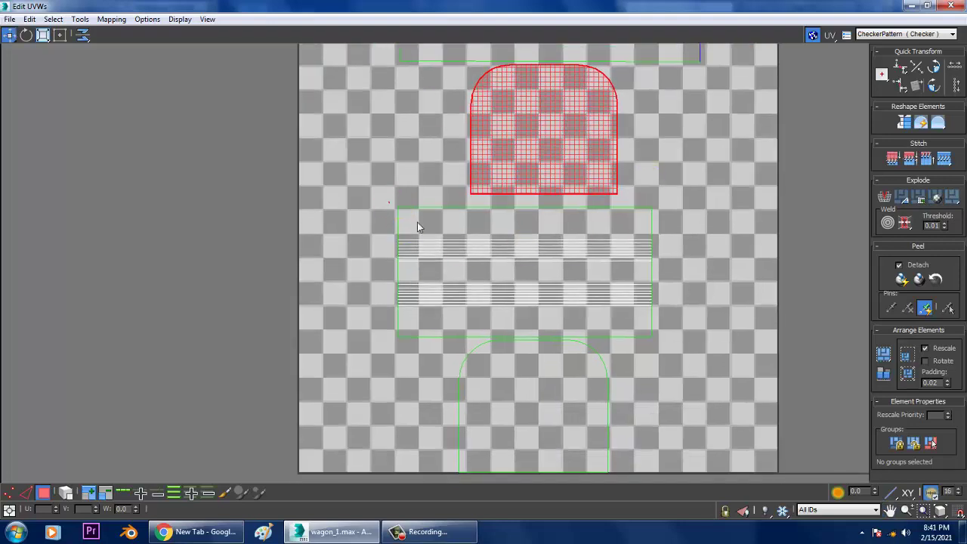
pyautogui.moveTo(389, 202); pyautogui.dragTo(727, 340)
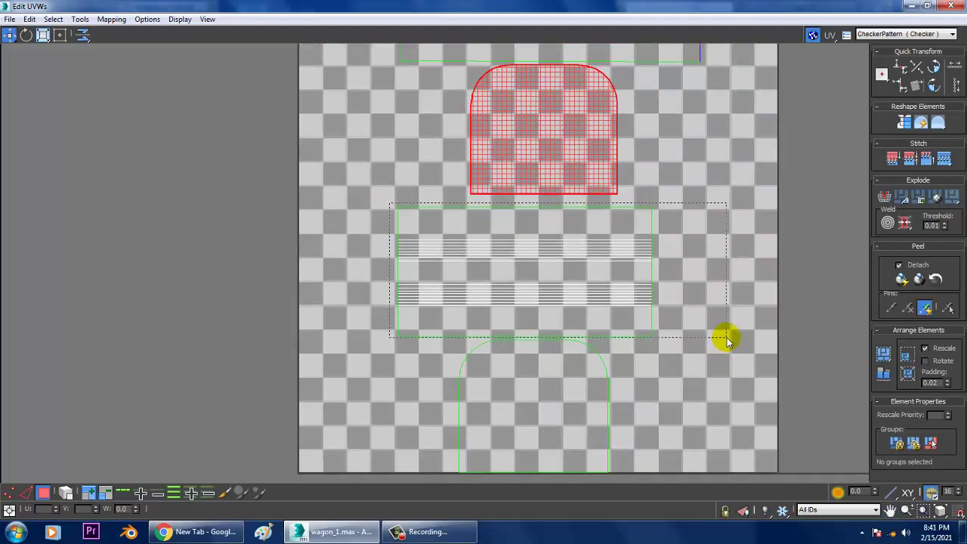
pyautogui.moveTo(587, 321); pyautogui.dragTo(596, 263, button='middle')
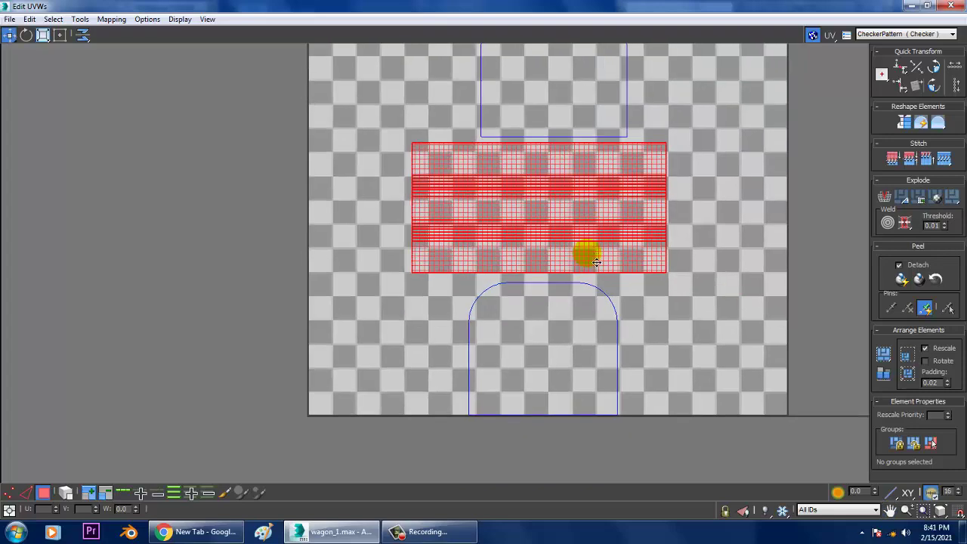
pyautogui.click(566, 352)
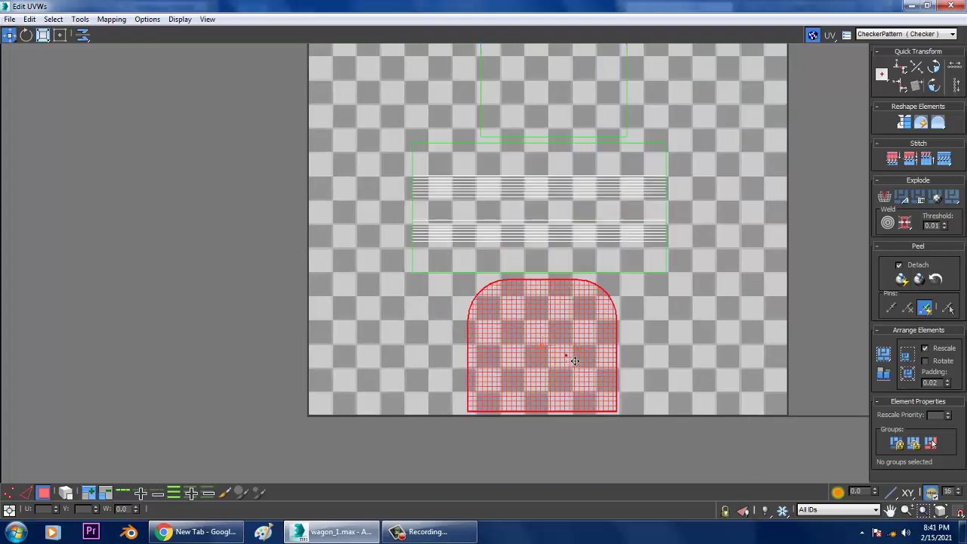
pyautogui.scroll(-2, 609, 352)
pyautogui.scroll(2, 643, 264)
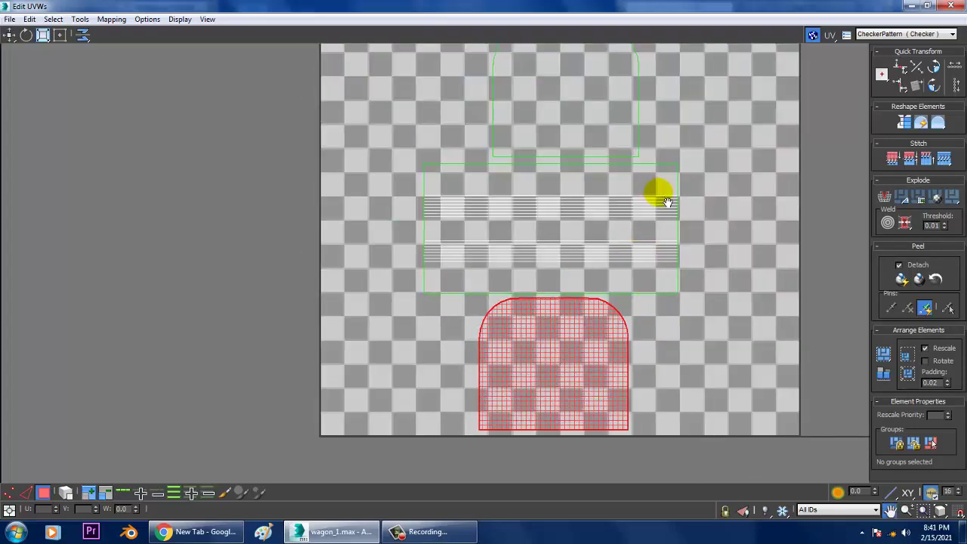
pyautogui.click(79, 19)
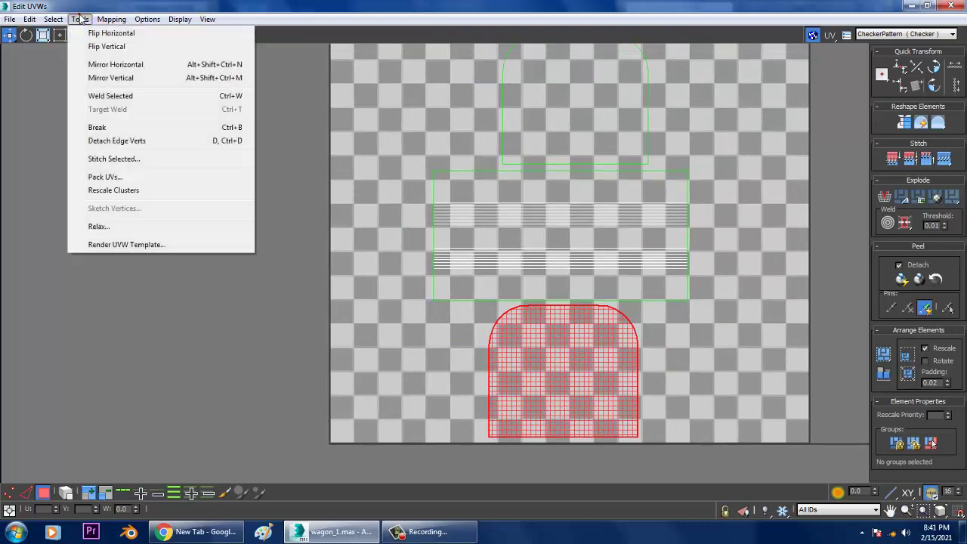
# Render a 2048 × 2048 UV template with green seam edges and start saving the image
pyautogui.click(127, 244)
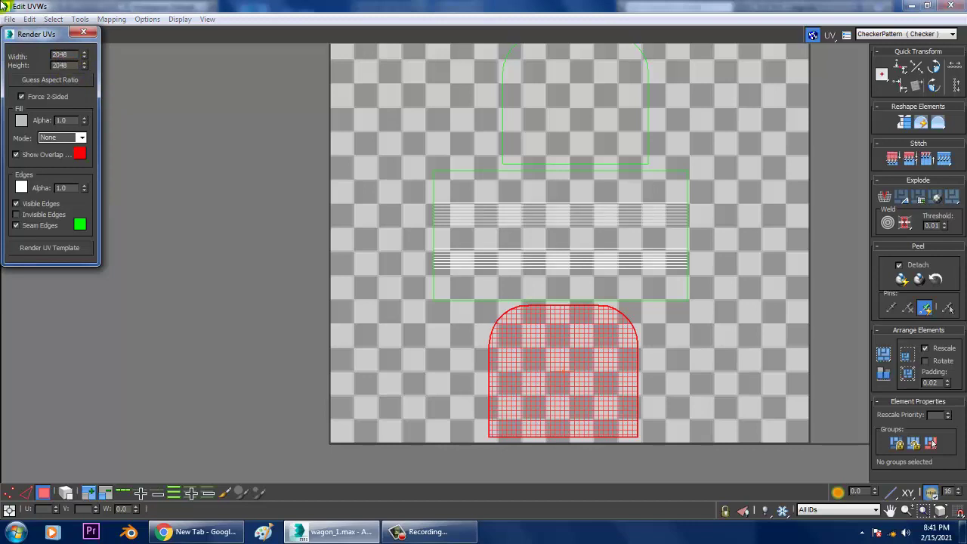
pyautogui.moveTo(26, 34); pyautogui.dragTo(269, 68)
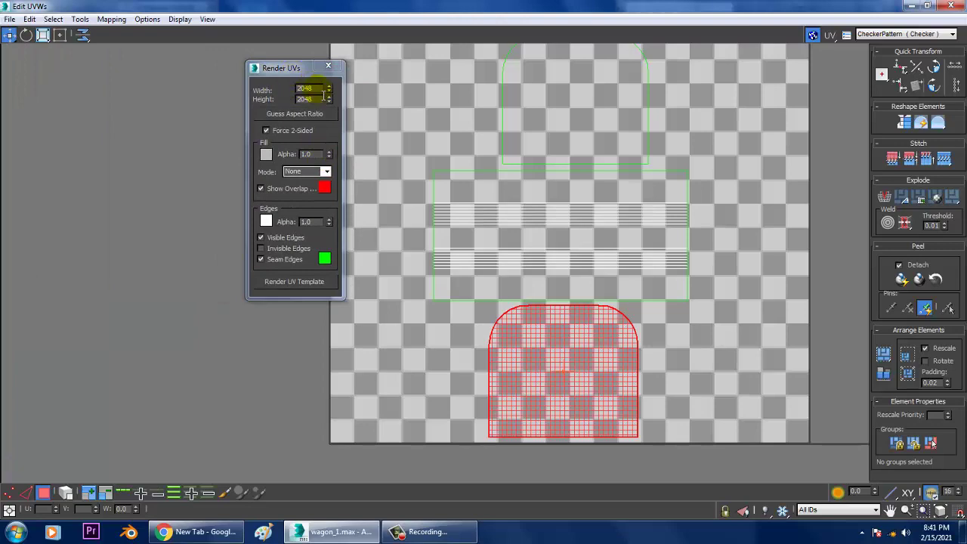
pyautogui.click(307, 282)
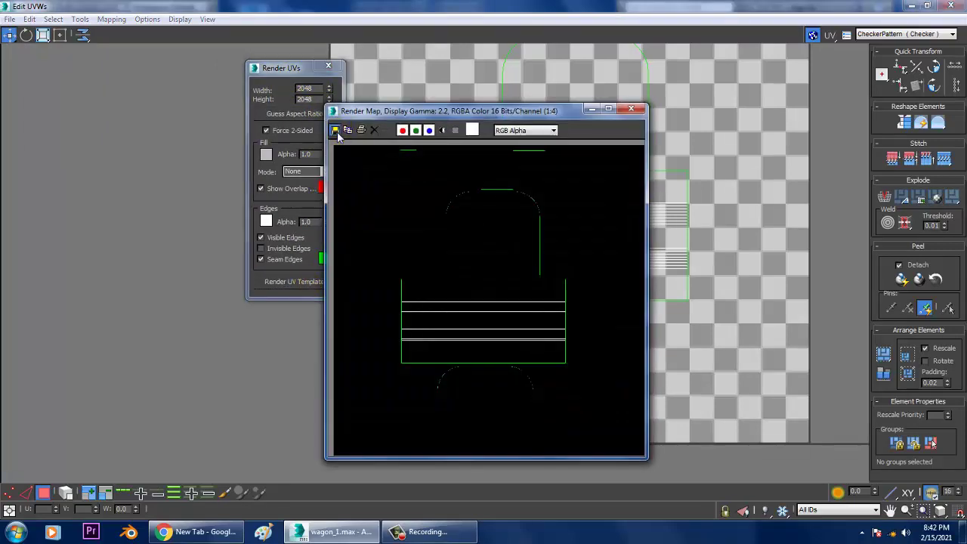
pyautogui.click(337, 131)
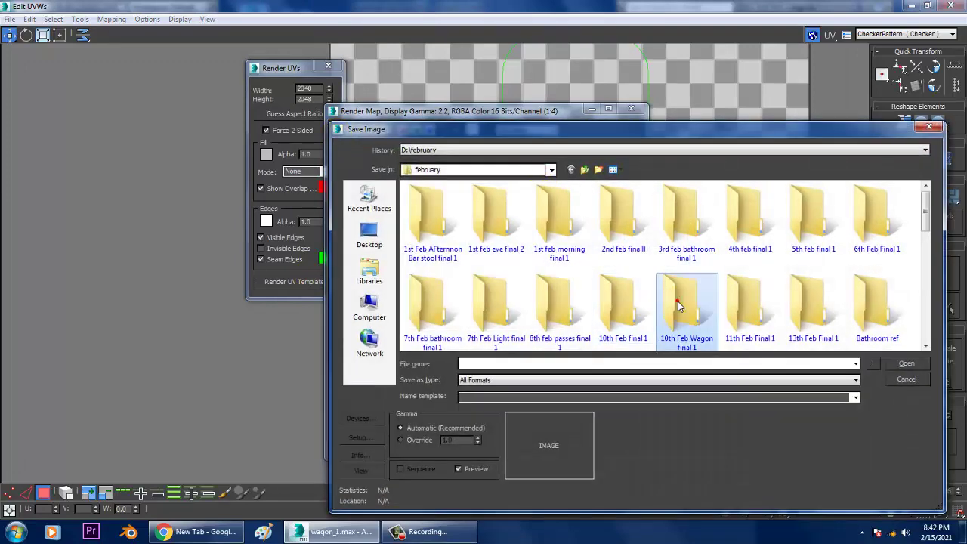
# Save the template as JPEG 'uvs' in Rail wagon\tex at quality 100
pyautogui.scroll(-5, 678, 306)
pyautogui.doubleClick(639, 224)
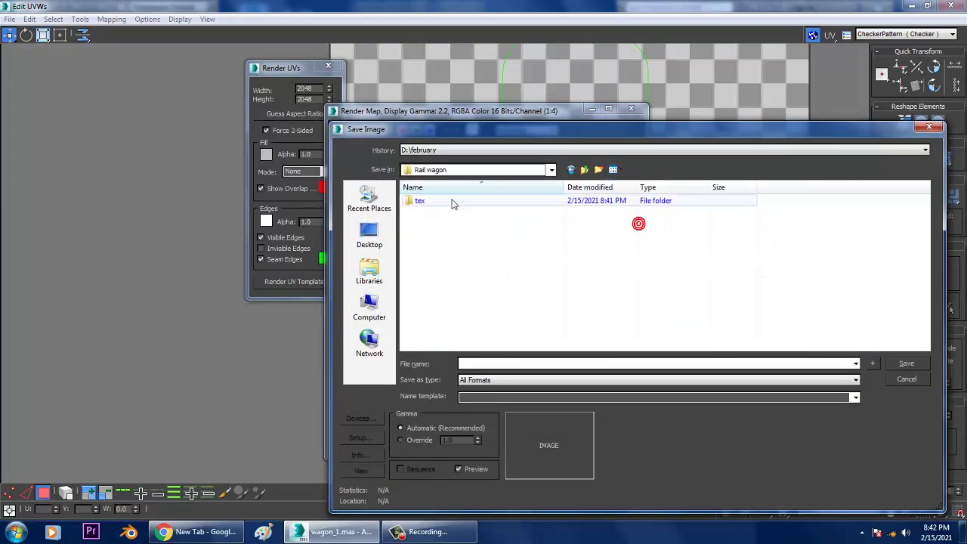
pyautogui.doubleClick(433, 201)
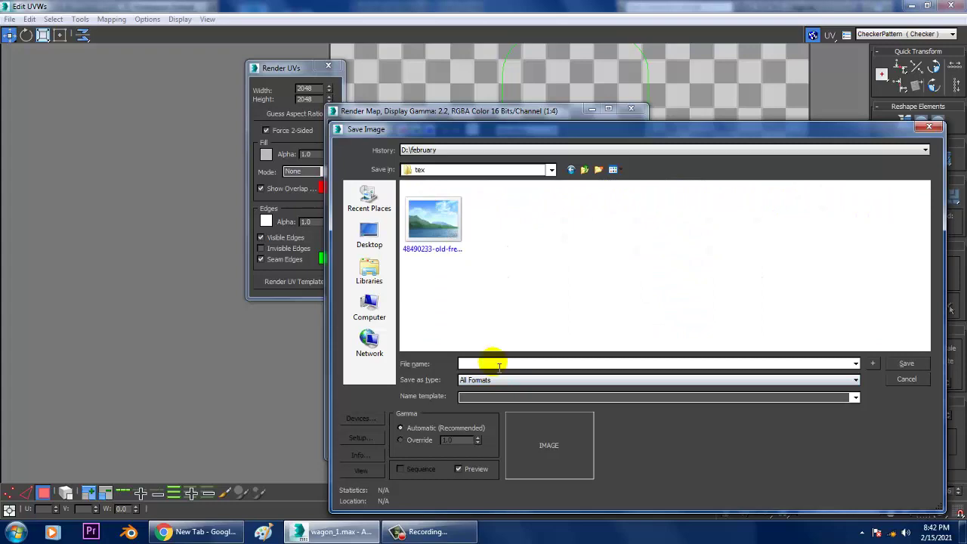
pyautogui.click(660, 364)
pyautogui.write('uvs')
pyautogui.press('Tab')
pyautogui.press('j')
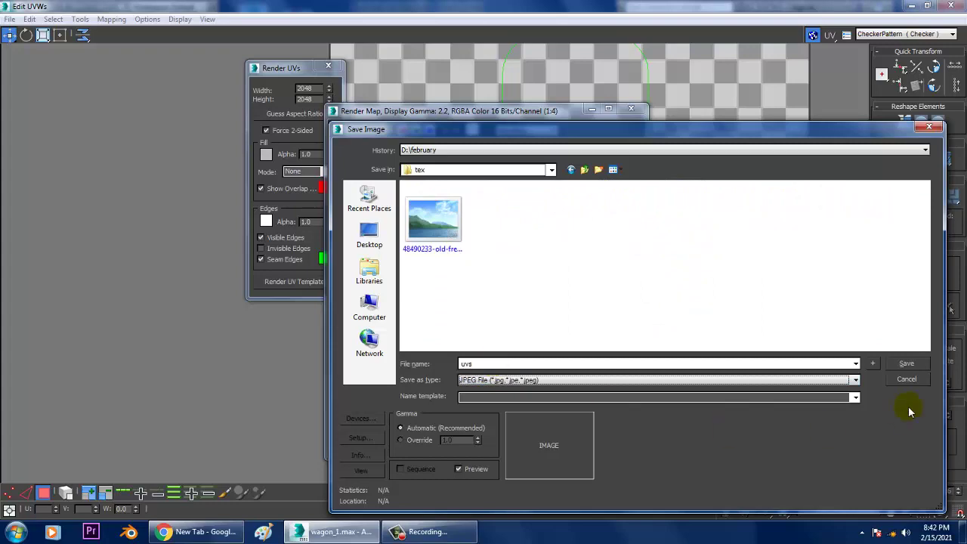
pyautogui.click(907, 363)
pyautogui.click(601, 388)
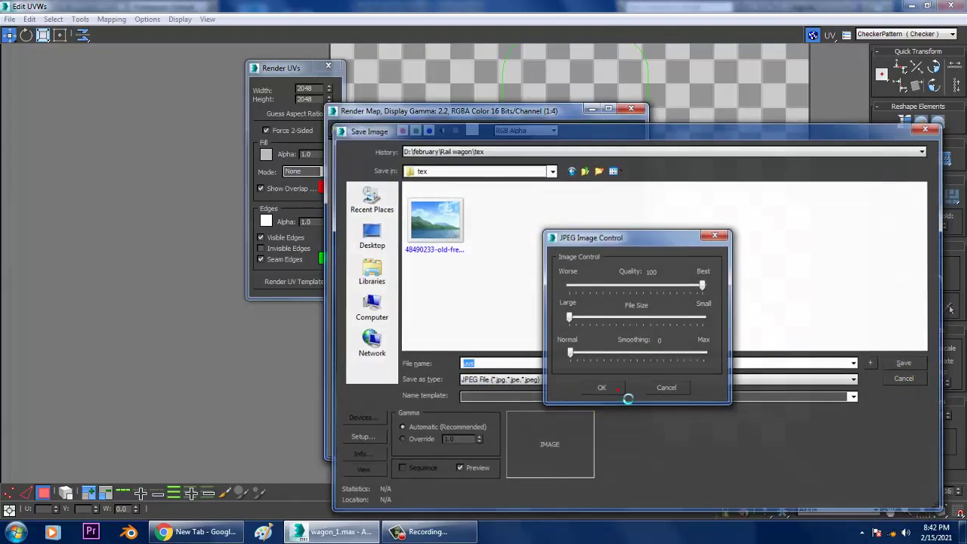
pyautogui.click(15, 532)
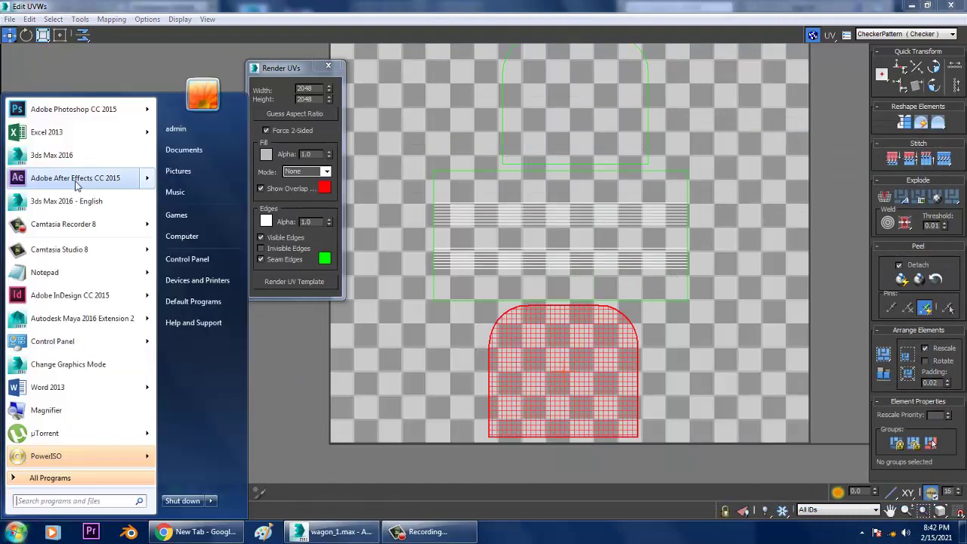
pyautogui.click(66, 115)
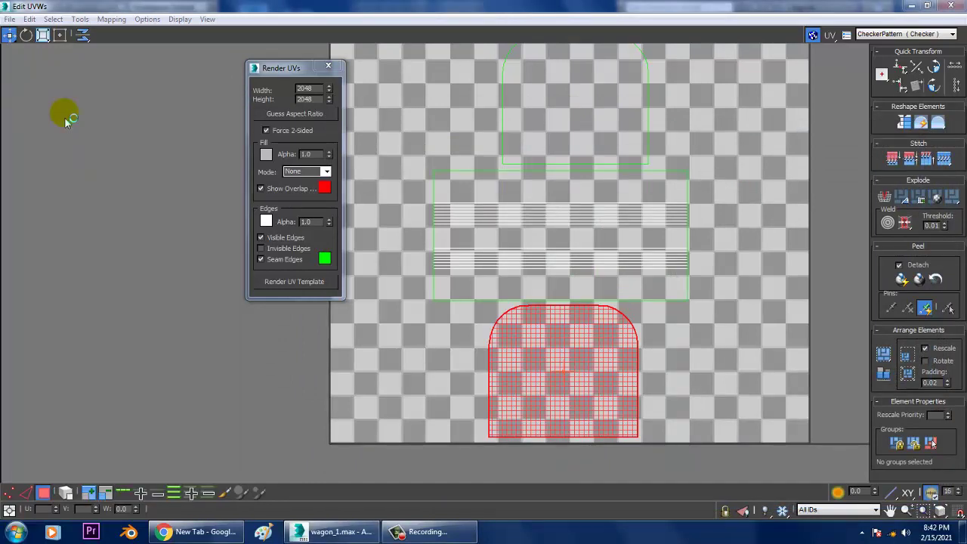
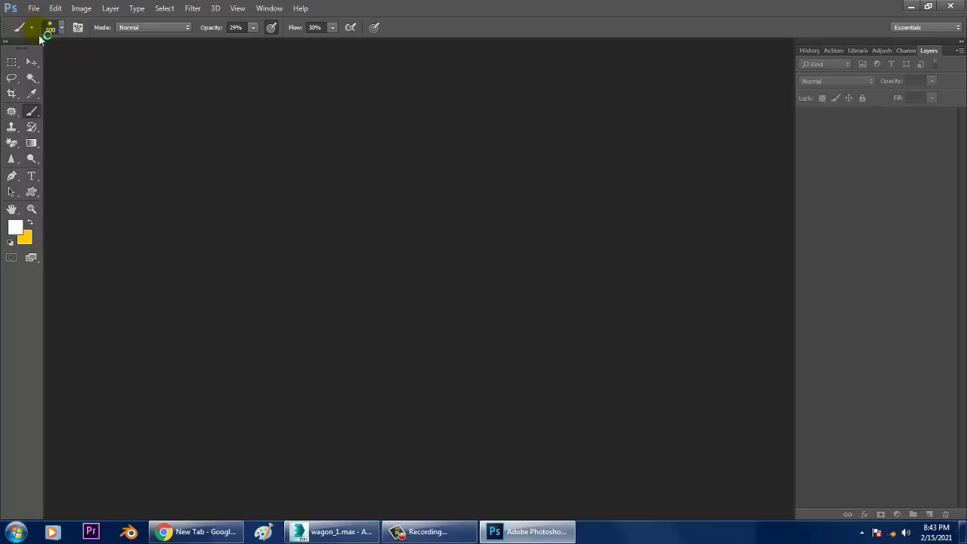
# Open uvs.jpg from D:\february\Rail wagon\tex and begin unlocking its Background layer
pyautogui.click(33, 8)
pyautogui.click(63, 32)
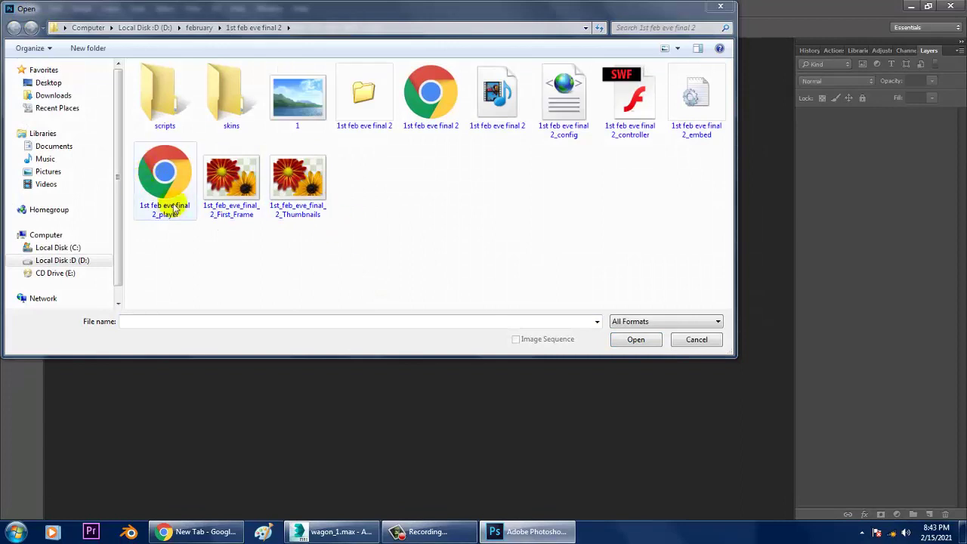
pyautogui.click(199, 28)
pyautogui.scroll(-3, 382, 167)
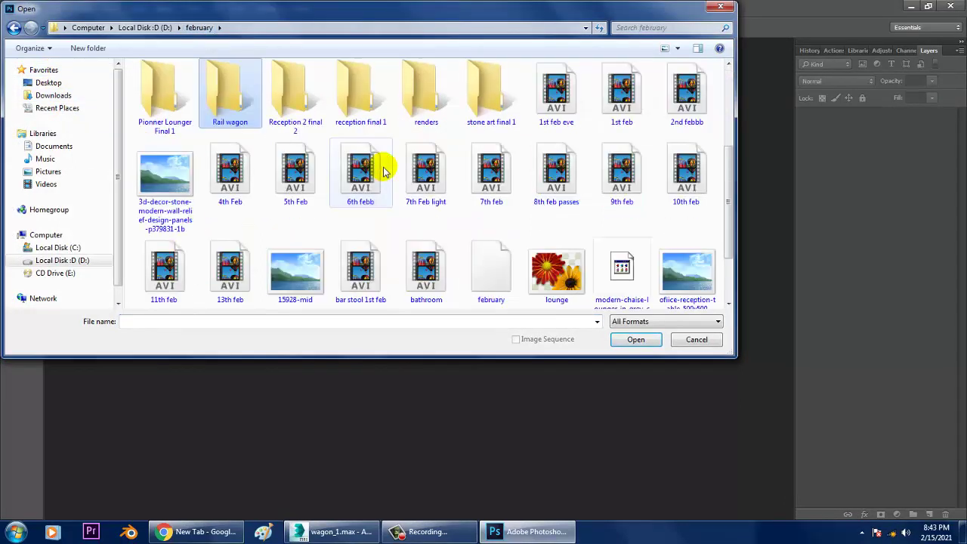
pyautogui.doubleClick(254, 119)
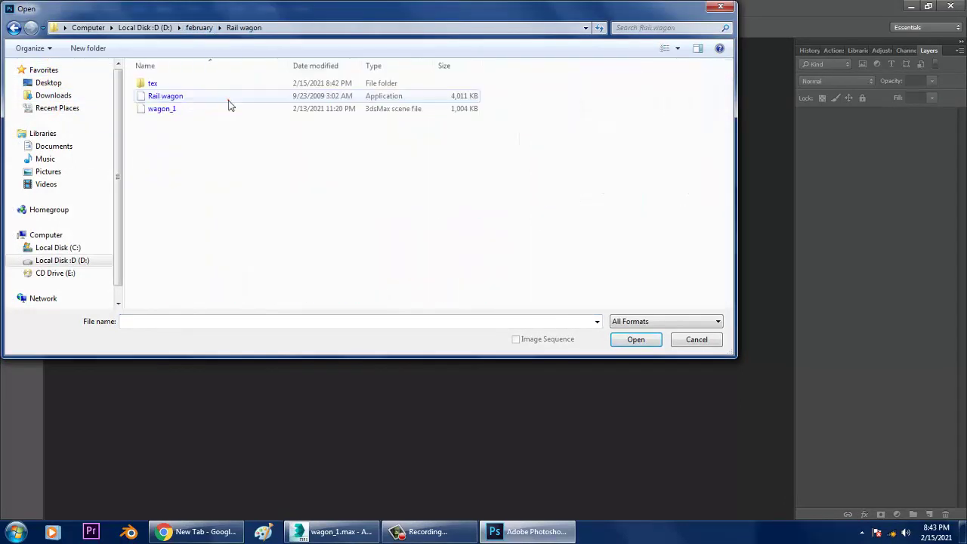
pyautogui.doubleClick(162, 89)
pyautogui.doubleClick(296, 100)
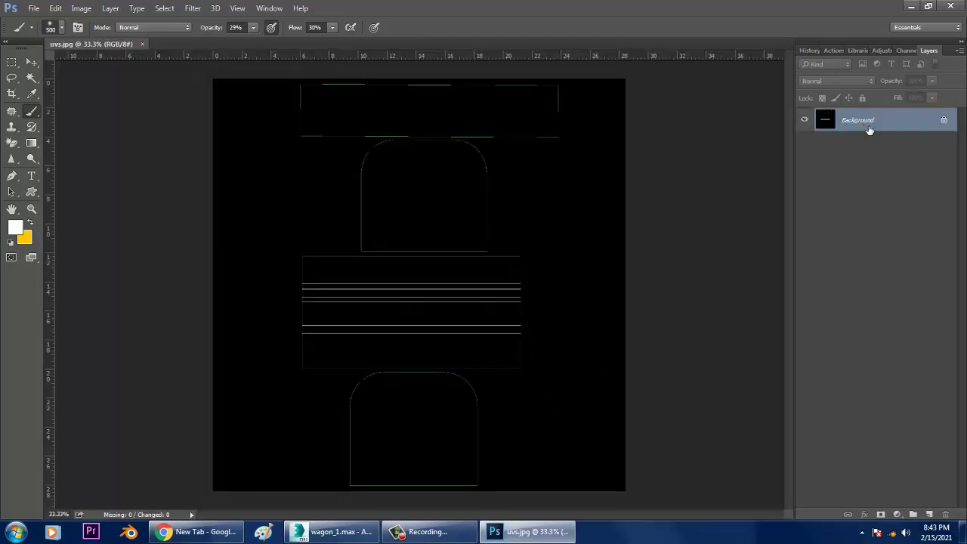
pyautogui.doubleClick(869, 130)
# Convert uvs.jpg's Background to Layer 0 and open the rusty freight wagon texture
pyautogui.click(585, 167)
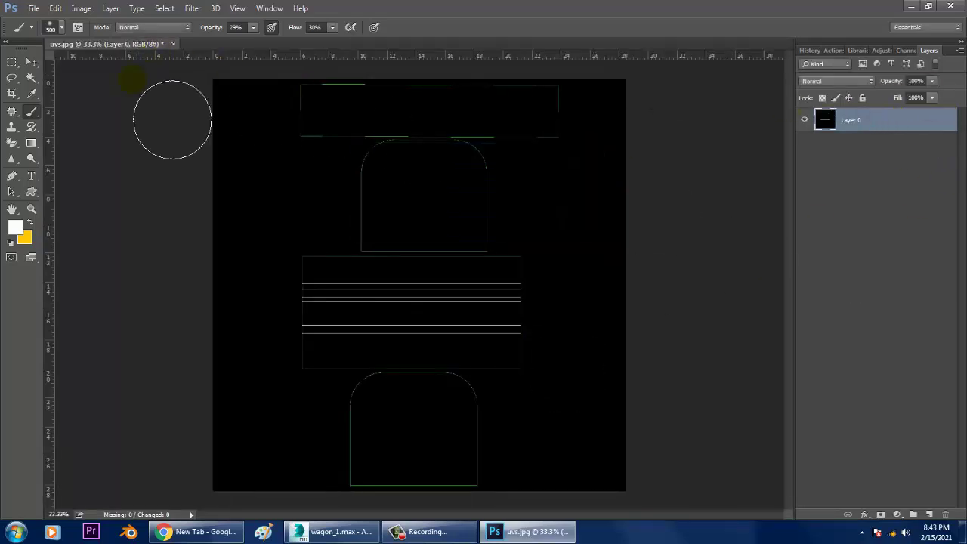
pyautogui.click(34, 8)
pyautogui.click(45, 32)
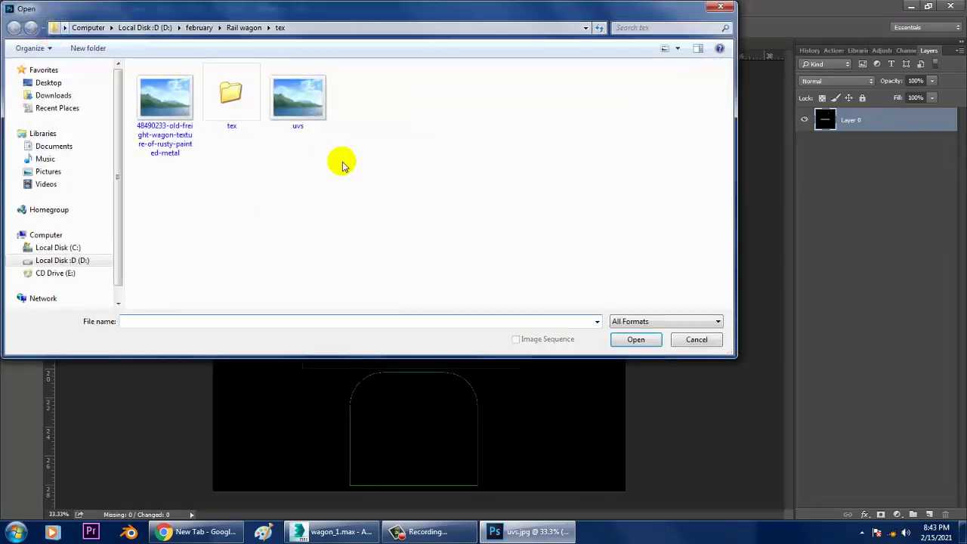
pyautogui.click(313, 98)
pyautogui.click(168, 99)
pyautogui.doubleClick(168, 99)
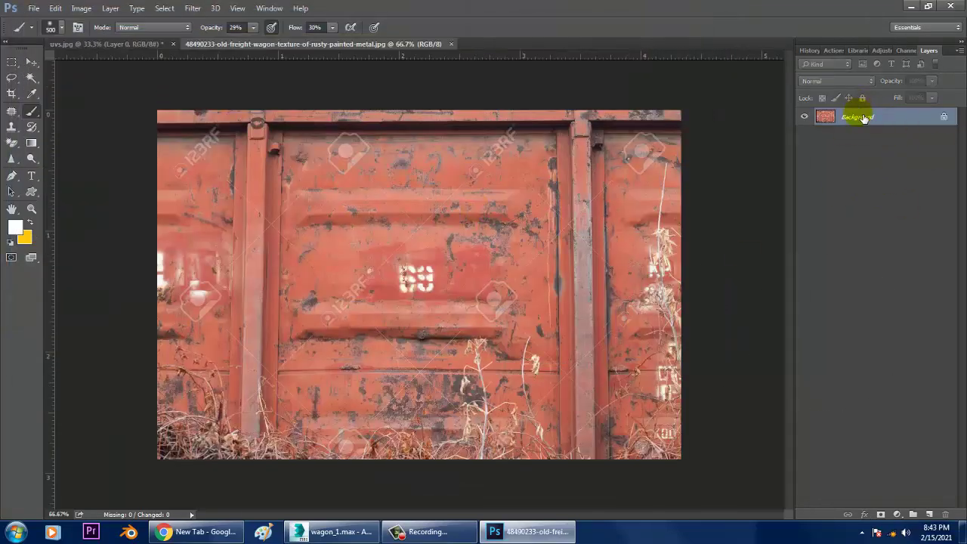
# Convert the wagon texture's Background to Layer 0, briefly checking the 3ds Max UV editor
pyautogui.doubleClick(864, 118)
pyautogui.click(579, 166)
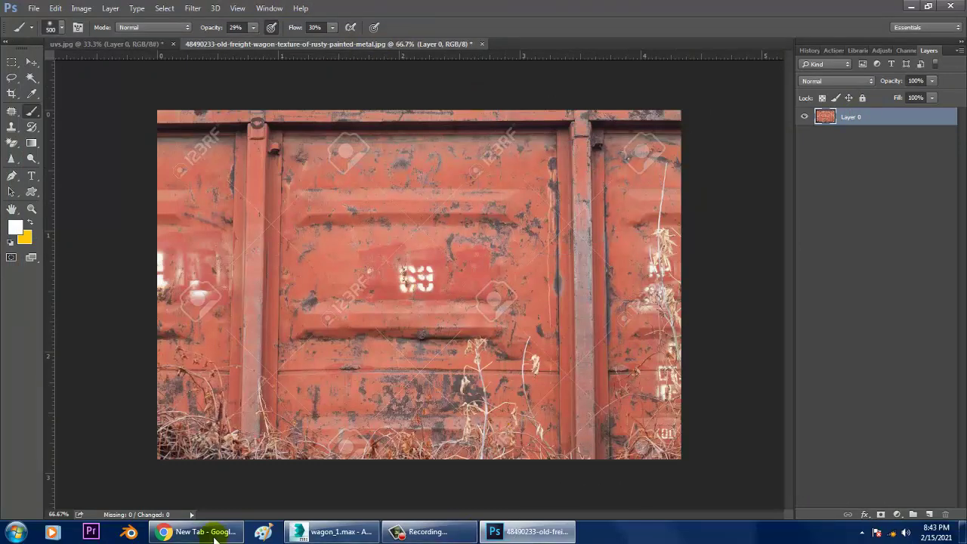
pyautogui.click(521, 532)
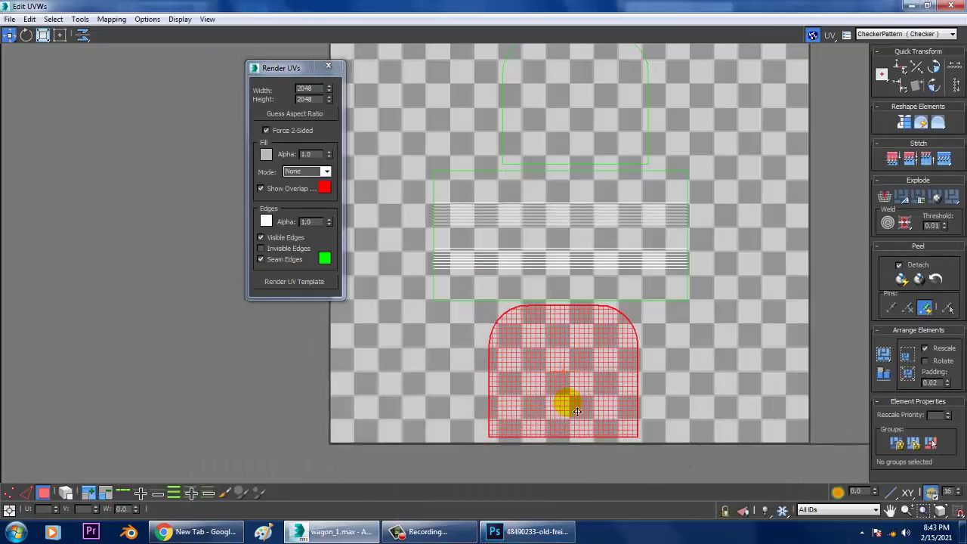
pyautogui.click(528, 531)
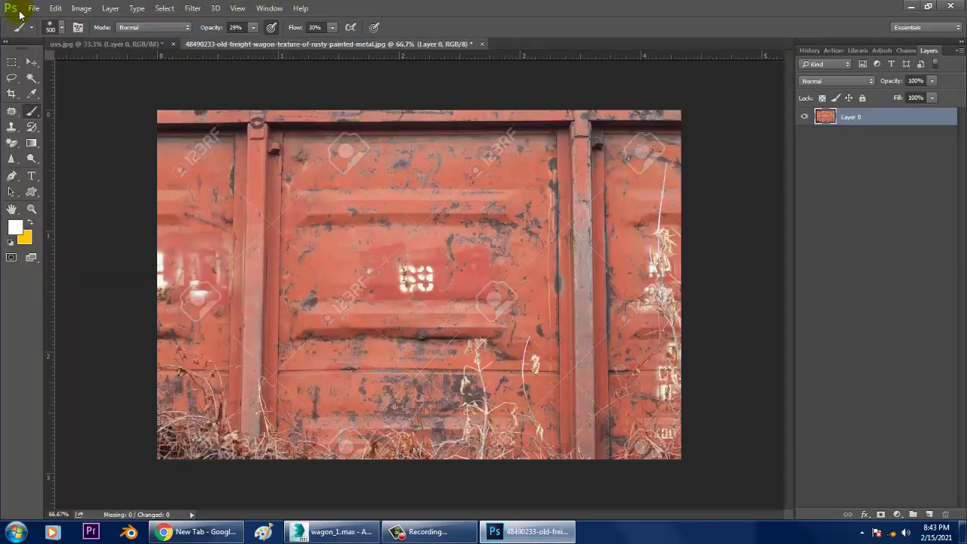
# In the Open dialog, browse to the Desktop shunting engine's textures folder
pyautogui.click(33, 8)
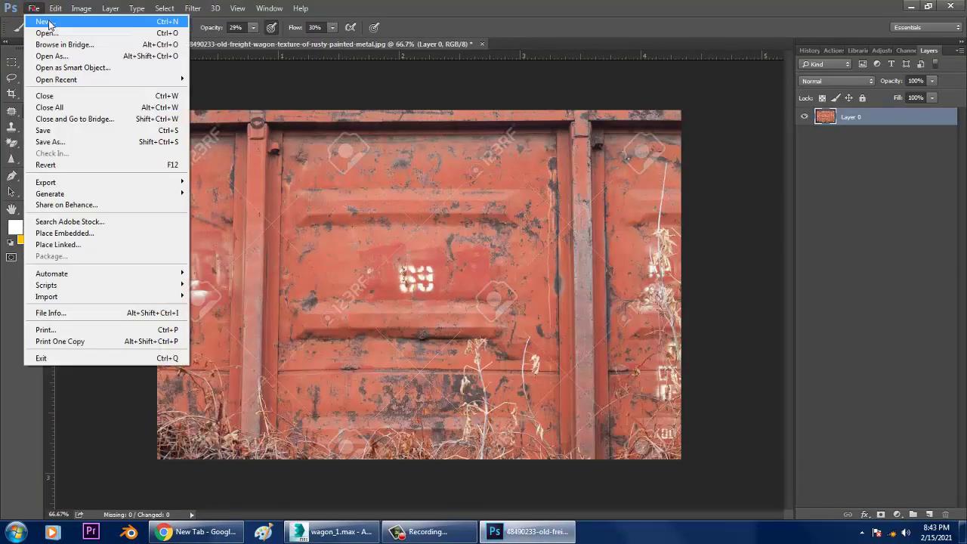
pyautogui.click(38, 33)
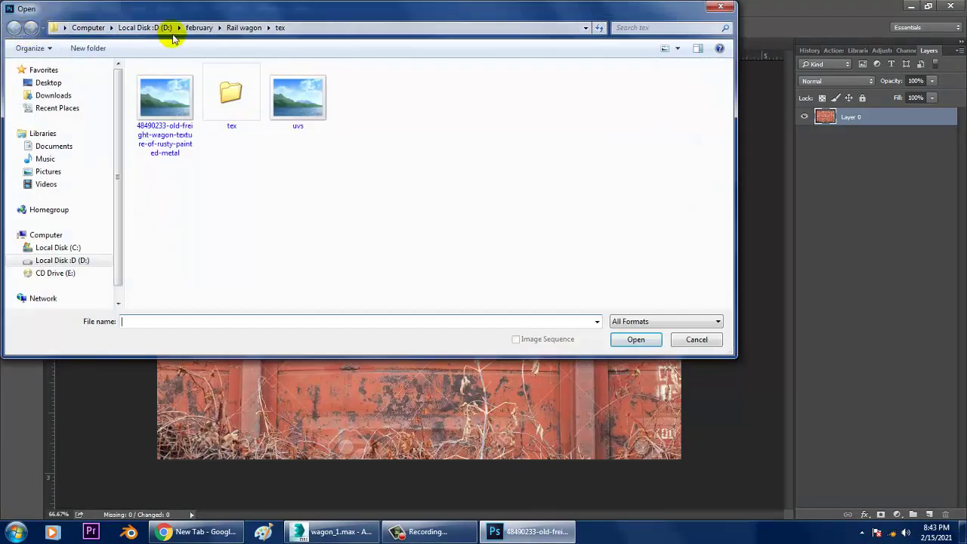
pyautogui.click(190, 28)
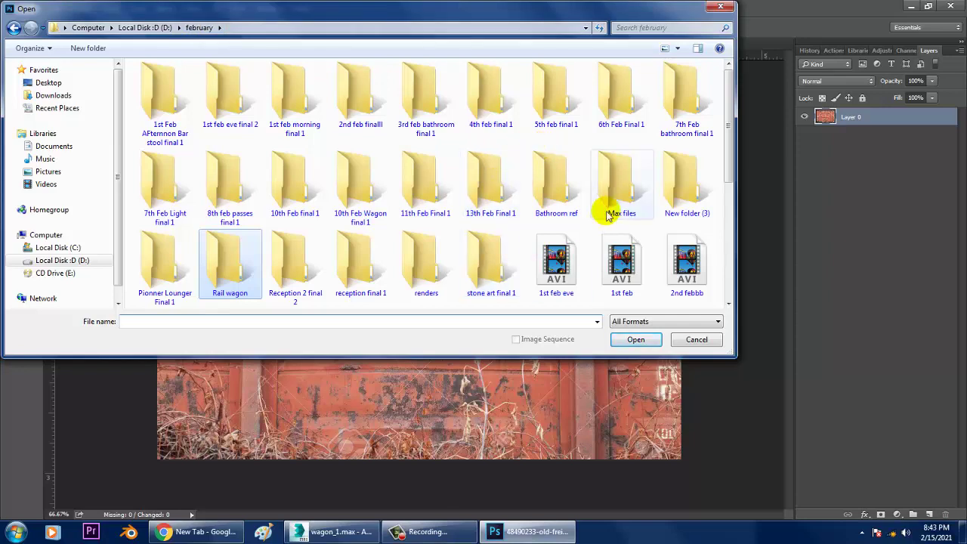
pyautogui.moveTo(728, 151)
pyautogui.mouseDown()
pyautogui.moveTo(741, 286)
pyautogui.moveTo(730, 144)
pyautogui.mouseUp()
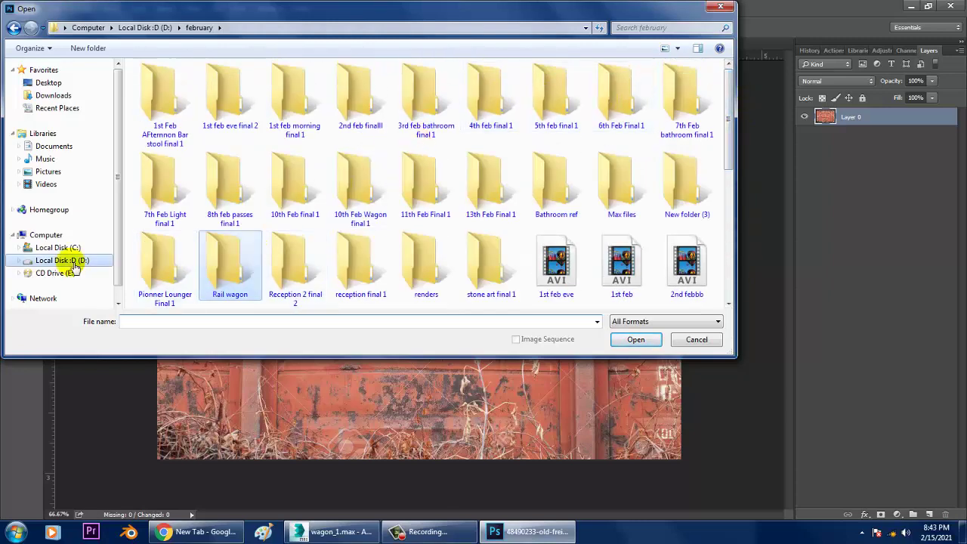
pyautogui.click(48, 83)
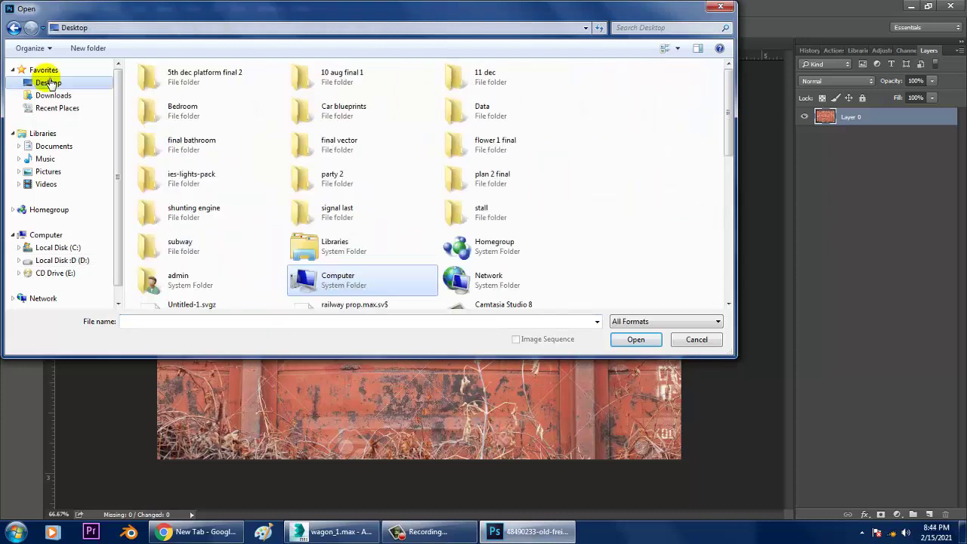
pyautogui.doubleClick(153, 211)
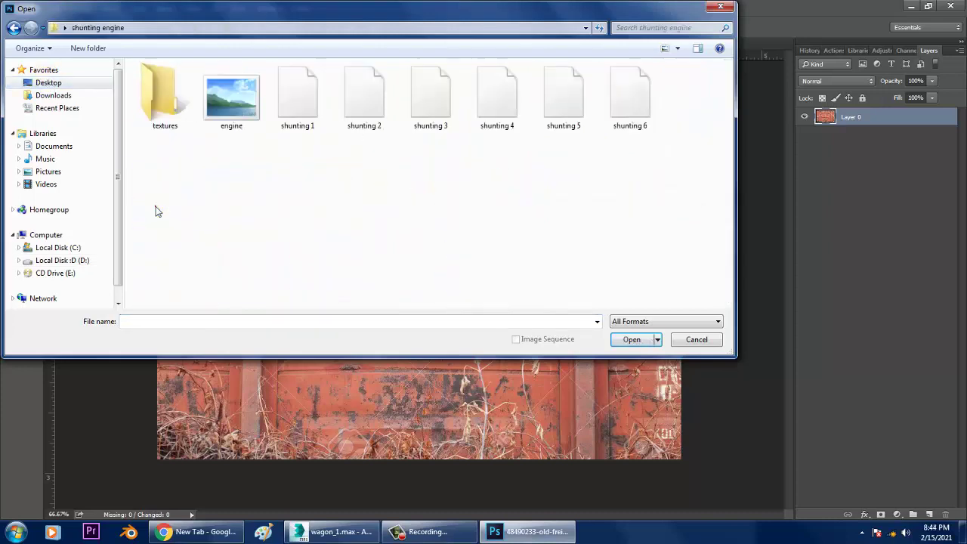
pyautogui.click(151, 83)
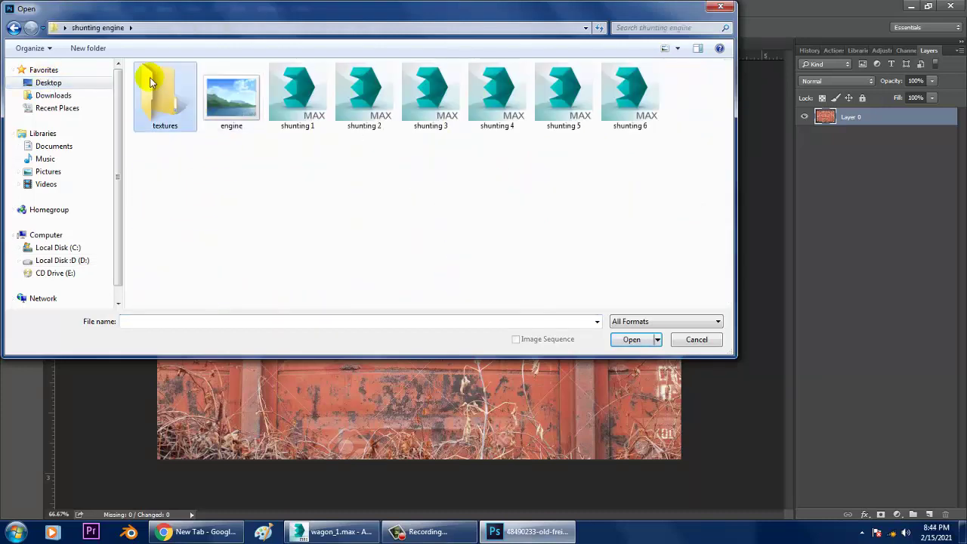
pyautogui.doubleClick(151, 83)
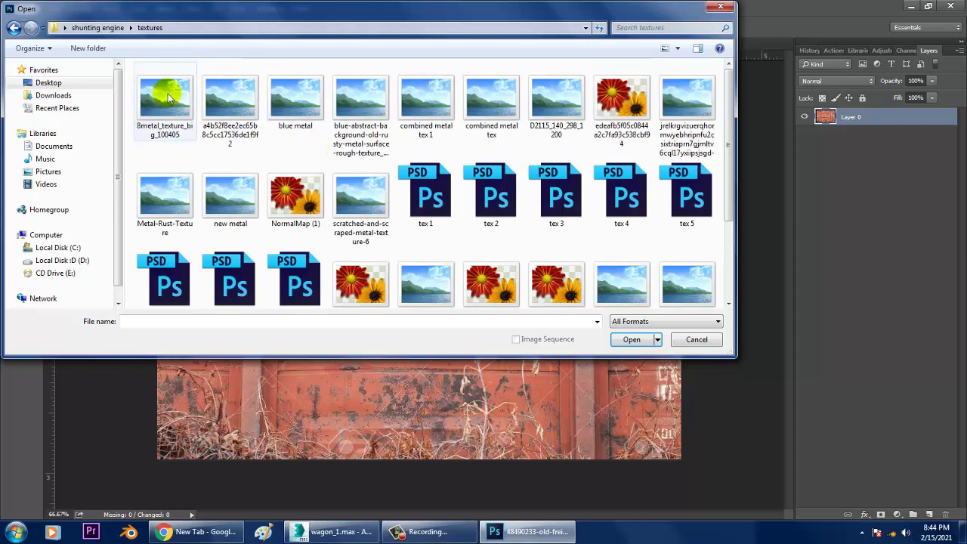
# Multi-select the metal texture thumbnails there, leaving uvs 2 out of the selection
pyautogui.click(167, 94)
pyautogui.keyDown('ctrl'); pyautogui.click(231, 90); pyautogui.keyUp('ctrl')
pyautogui.keyDown('ctrl'); pyautogui.click(290, 99); pyautogui.keyUp('ctrl')
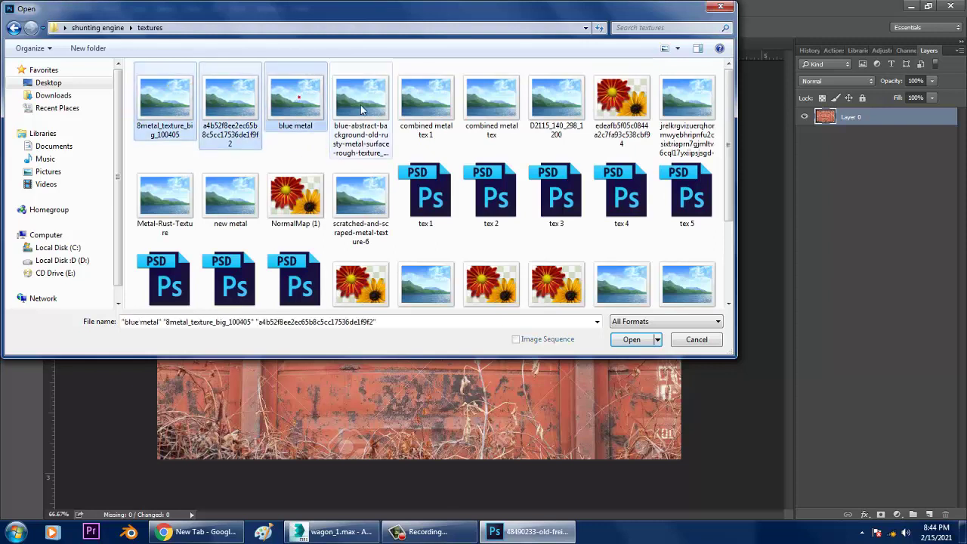
pyautogui.keyDown('ctrl'); pyautogui.click(361, 105); pyautogui.keyUp('ctrl')
pyautogui.keyDown('ctrl'); pyautogui.click(429, 103); pyautogui.keyUp('ctrl')
pyautogui.keyDown('ctrl'); pyautogui.click(492, 99); pyautogui.keyUp('ctrl')
pyautogui.keyDown('ctrl'); pyautogui.click(556, 99); pyautogui.keyUp('ctrl')
pyautogui.keyDown('ctrl'); pyautogui.click(687, 98); pyautogui.keyUp('ctrl')
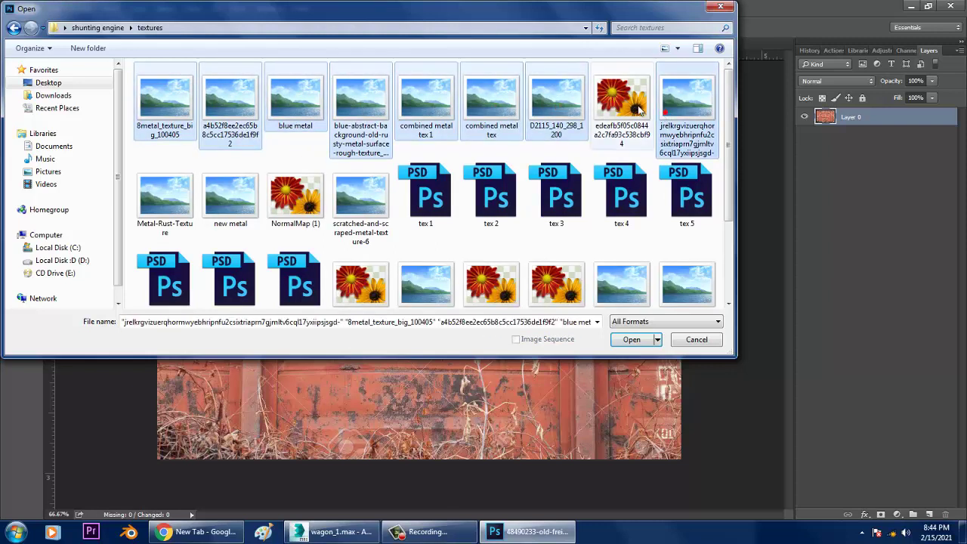
pyautogui.keyDown('ctrl'); pyautogui.click(621, 98); pyautogui.keyUp('ctrl')
pyautogui.keyDown('ctrl'); pyautogui.click(360, 197); pyautogui.keyUp('ctrl')
pyautogui.keyDown('ctrl'); pyautogui.click(294, 196); pyautogui.keyUp('ctrl')
pyautogui.keyDown('ctrl'); pyautogui.click(231, 196); pyautogui.keyUp('ctrl')
pyautogui.keyDown('ctrl'); pyautogui.click(165, 197); pyautogui.keyUp('ctrl')
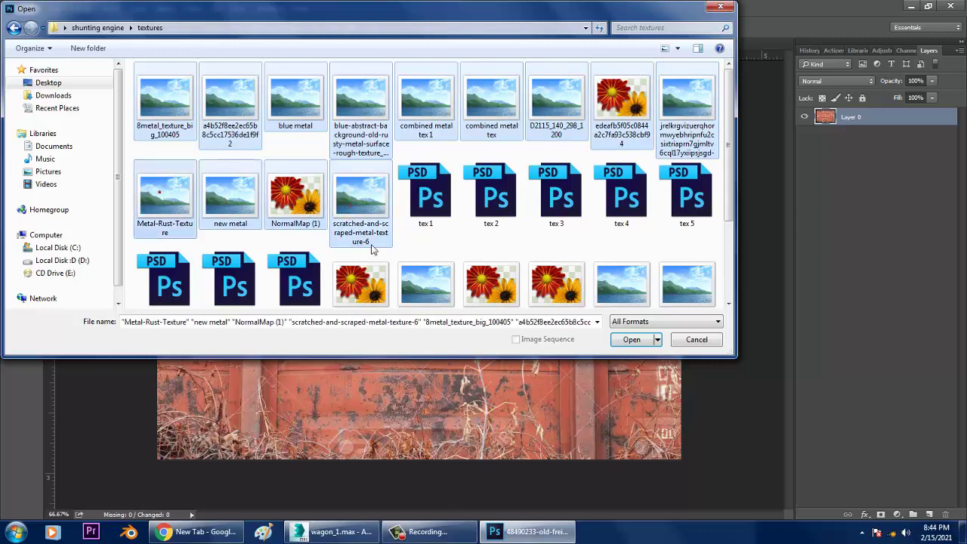
pyautogui.scroll(-2, 411, 207)
pyautogui.keyDown('ctrl'); pyautogui.click(423, 193); pyautogui.keyUp('ctrl')
pyautogui.keyDown('ctrl'); pyautogui.click(622, 185); pyautogui.keyUp('ctrl')
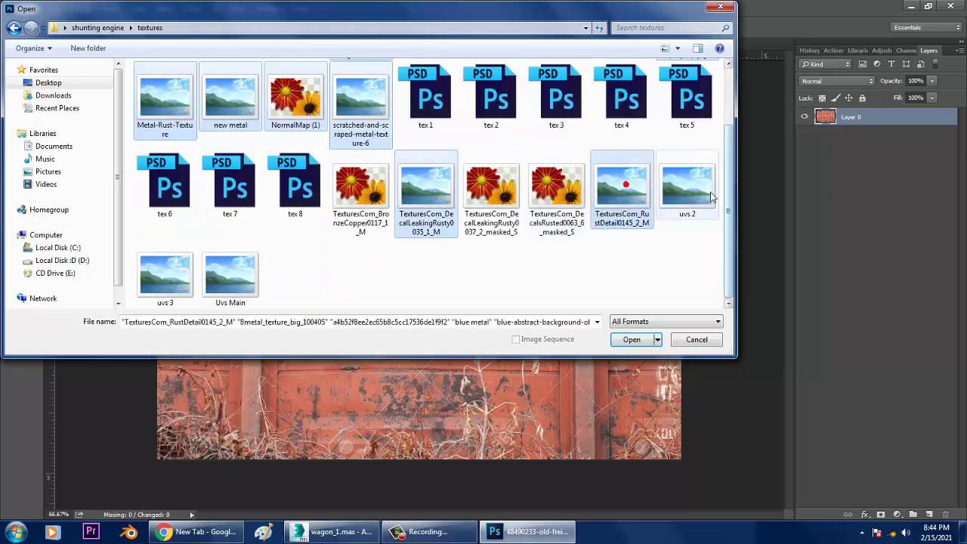
pyautogui.keyDown('ctrl'); pyautogui.click(695, 193); pyautogui.keyUp('ctrl')
pyautogui.keyDown('ctrl'); pyautogui.click(695, 192); pyautogui.keyUp('ctrl')
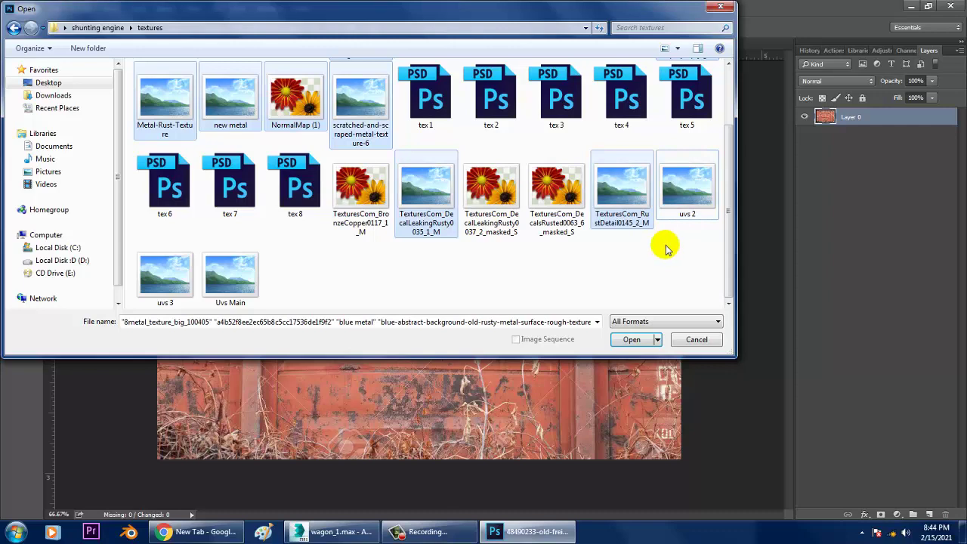
# Navigate the Open dialog to D:\february\Rail wagon\tex
pyautogui.click(80, 263)
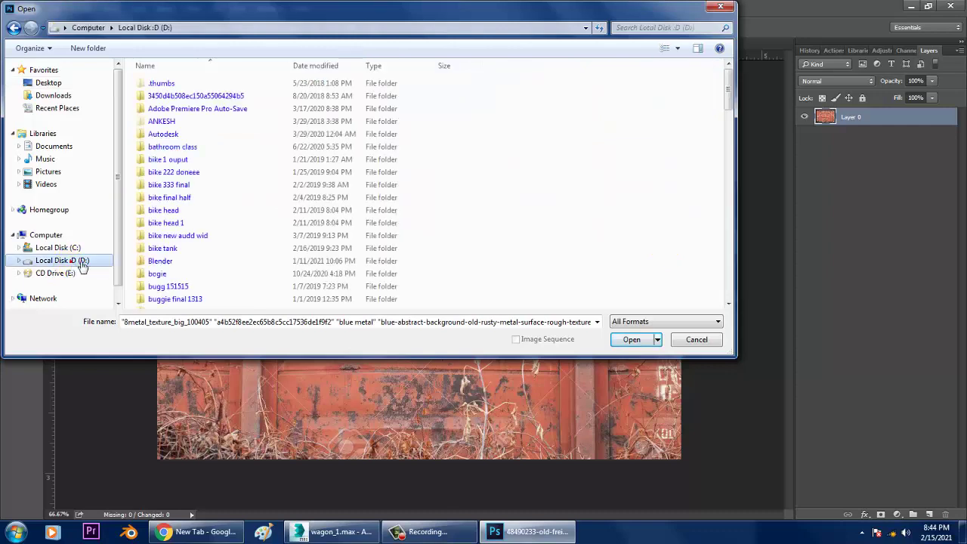
pyautogui.scroll(-10, 162, 156)
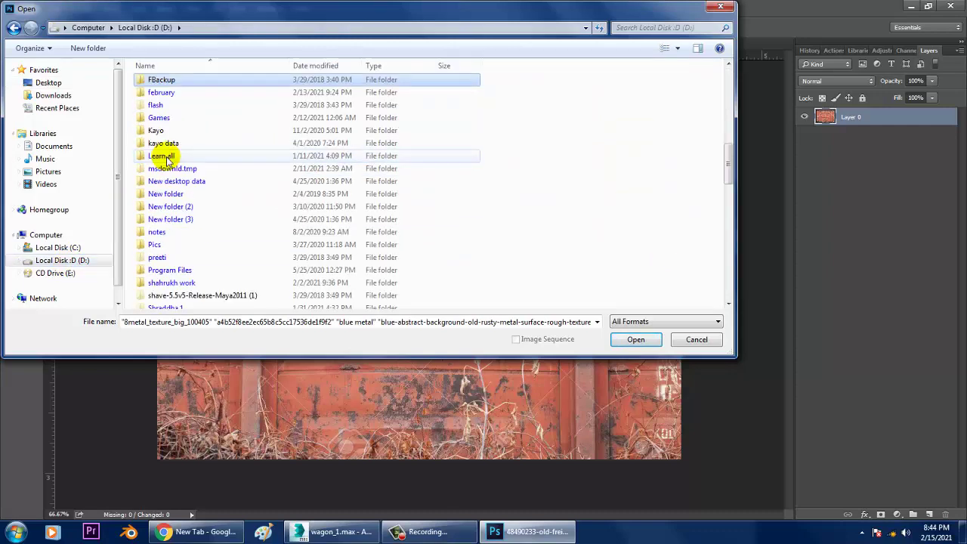
pyautogui.doubleClick(162, 93)
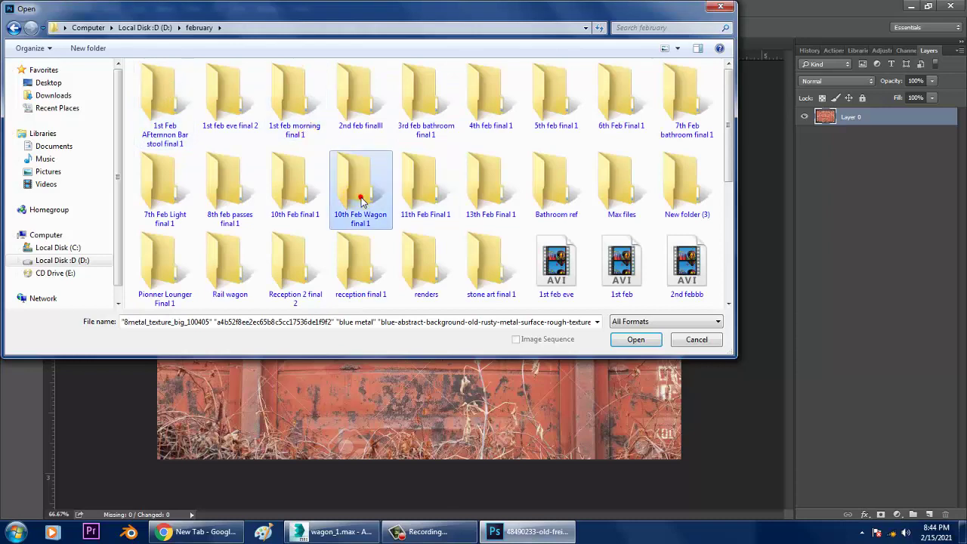
pyautogui.scroll(-3, 362, 201)
pyautogui.doubleClick(243, 97)
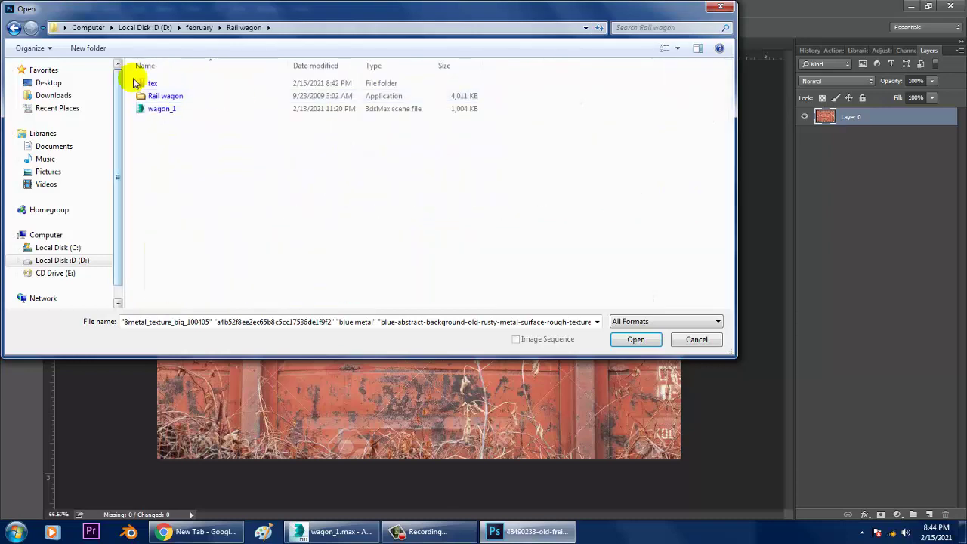
pyautogui.doubleClick(137, 83)
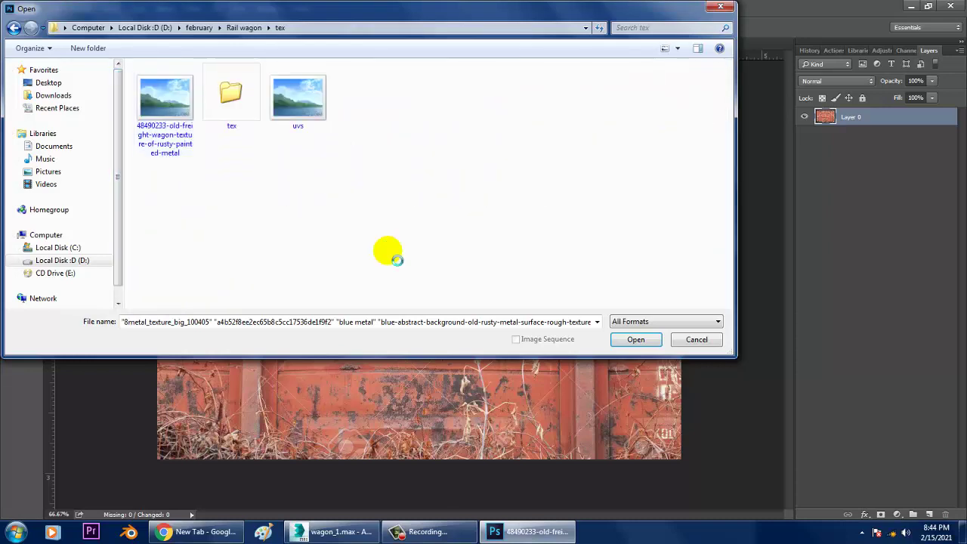
# Select only 8metal_texture_big_100405 and bring up its file context menu
pyautogui.click(315, 277)
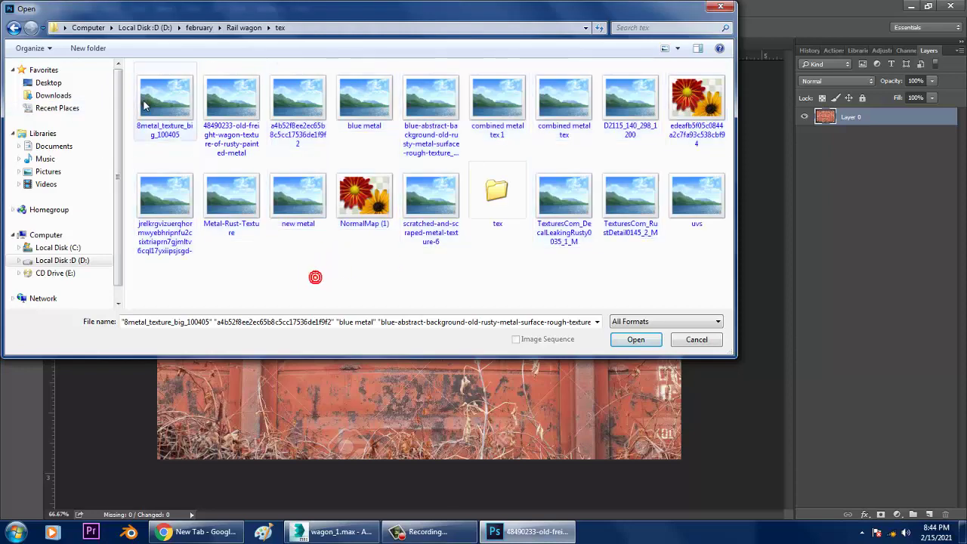
pyautogui.click(146, 106)
pyautogui.rightClick(173, 86)
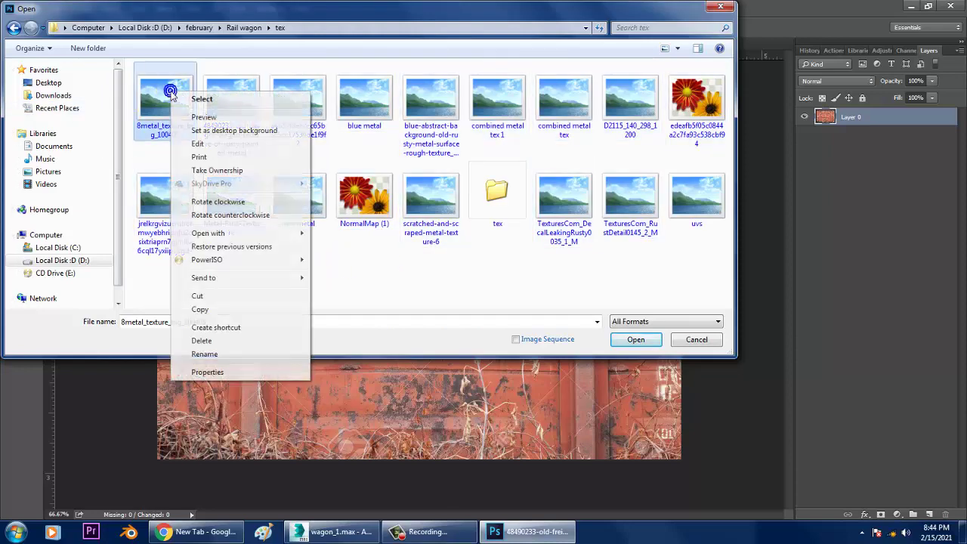
# Preview the textures in Photo Viewer, stepping through D2115_140_298_1200 to the scratched dark metal
pyautogui.click(205, 117)
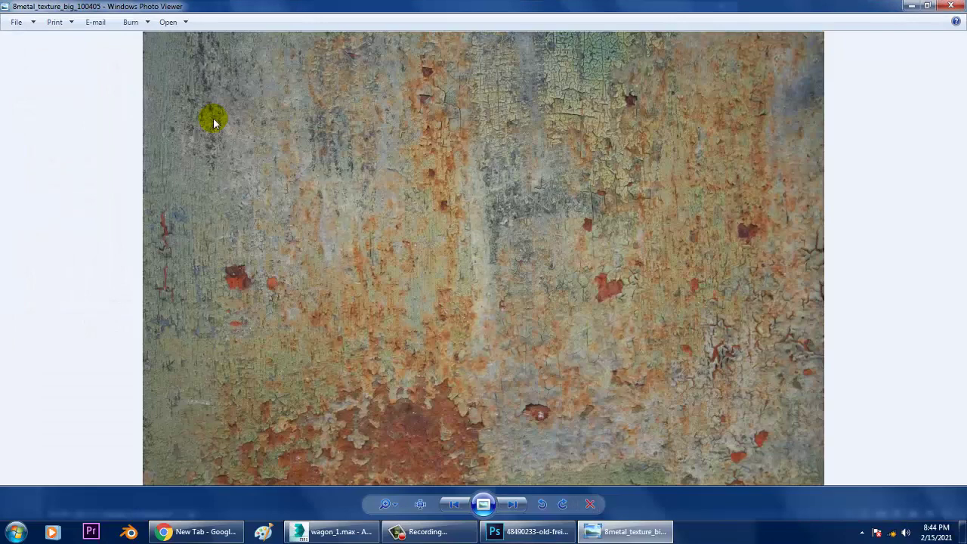
pyautogui.press('Right')
pyautogui.press('Right')
pyautogui.press('Right')
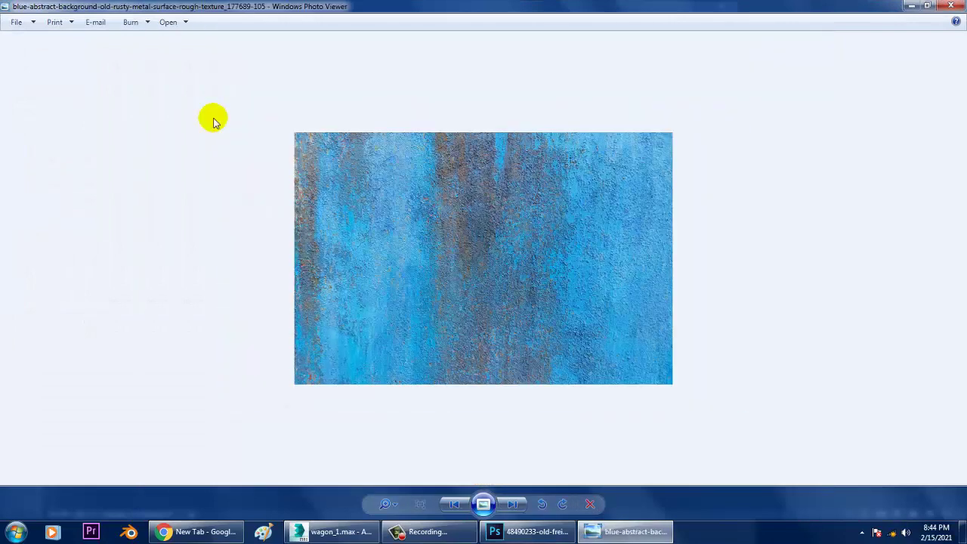
pyautogui.press('Right')
pyautogui.press('Right')
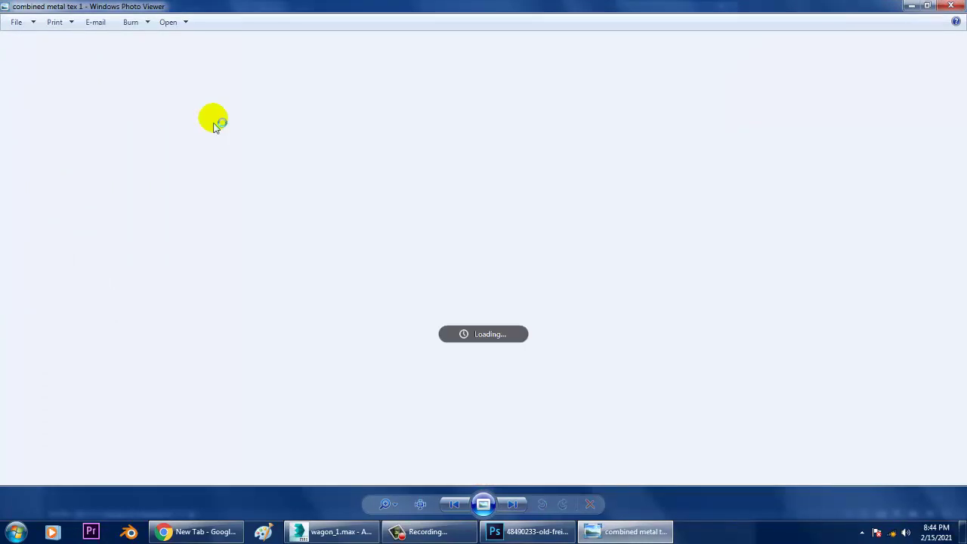
pyautogui.press('Right')
pyautogui.press('Right')
pyautogui.press('Right')
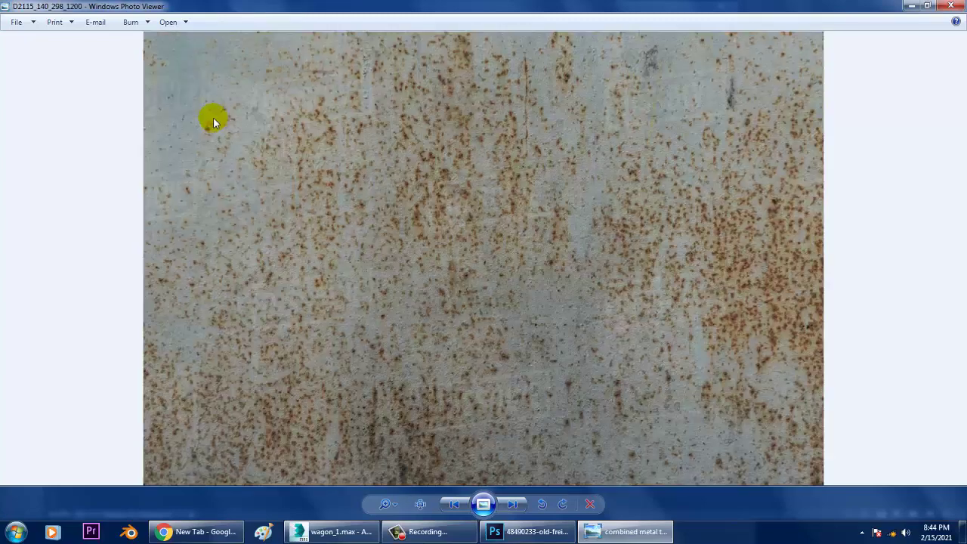
pyautogui.press('Right')
pyautogui.press('Left')
pyautogui.press('Right')
pyautogui.press('Right')
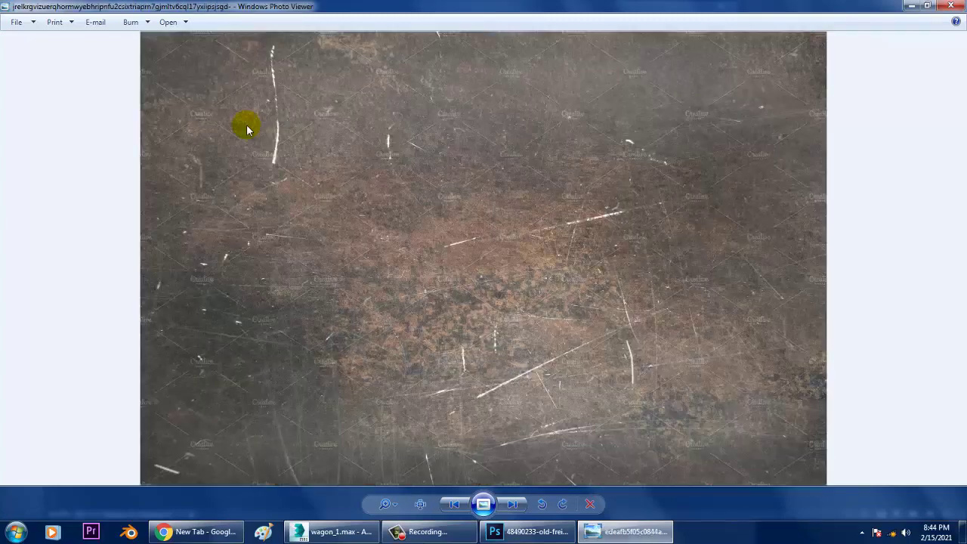
# Flip through Metal-Rust-Texture and NormalMap (1) to TexturesCom_RustDetail0145_2_M, then close the viewer
pyautogui.press('Right')
pyautogui.press('Left')
pyautogui.press('Right')
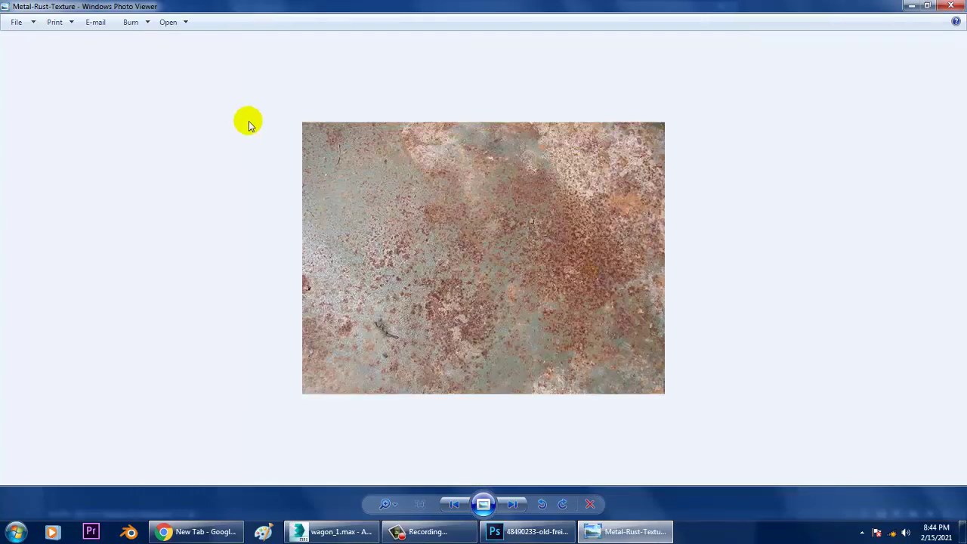
pyautogui.press('Left')
pyautogui.press('Right')
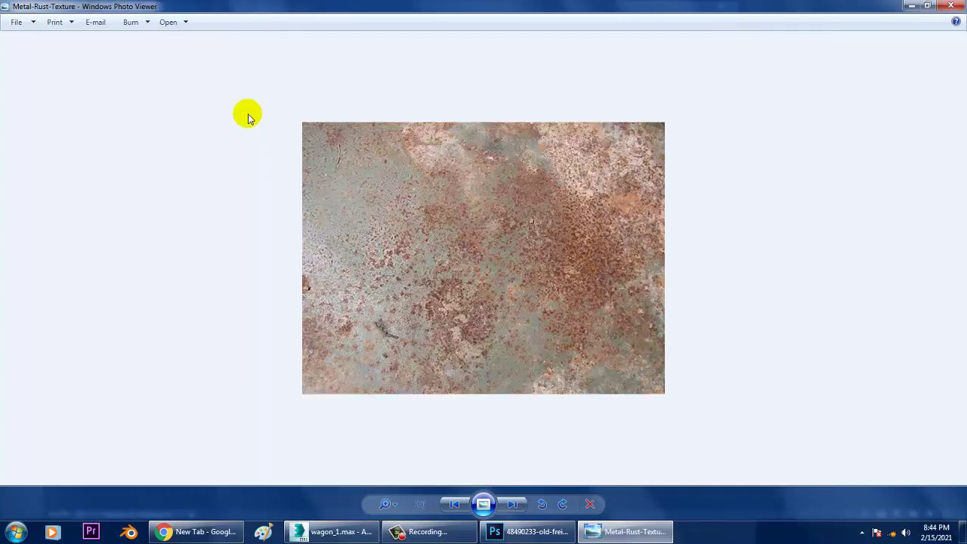
pyautogui.press('Right')
pyautogui.press('Right')
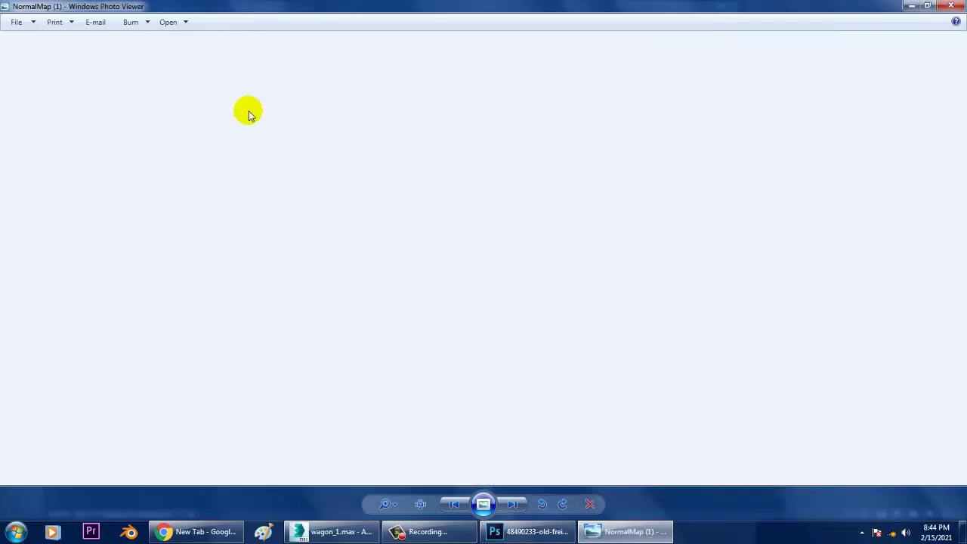
pyautogui.press('Right')
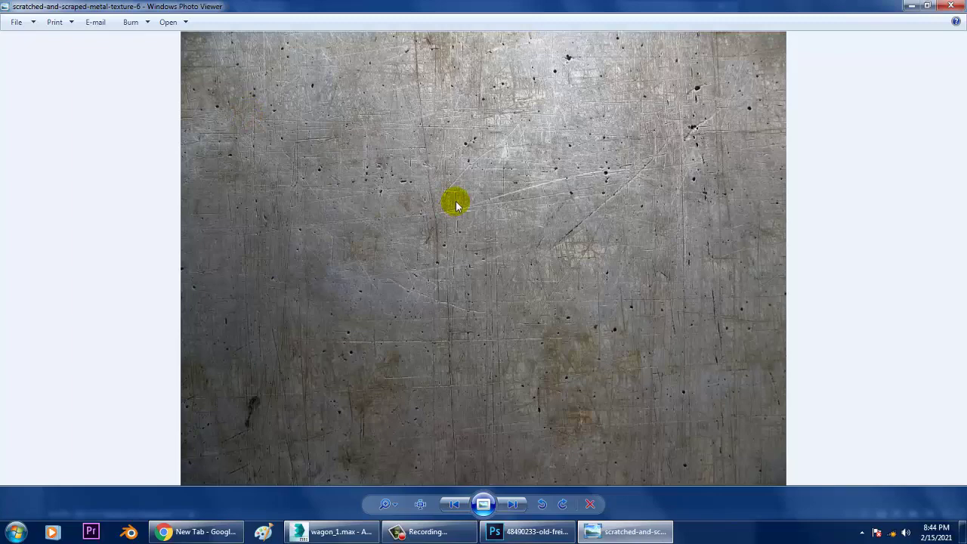
pyautogui.press('Right')
pyautogui.press('Left')
pyautogui.press('Right')
pyautogui.press('Right')
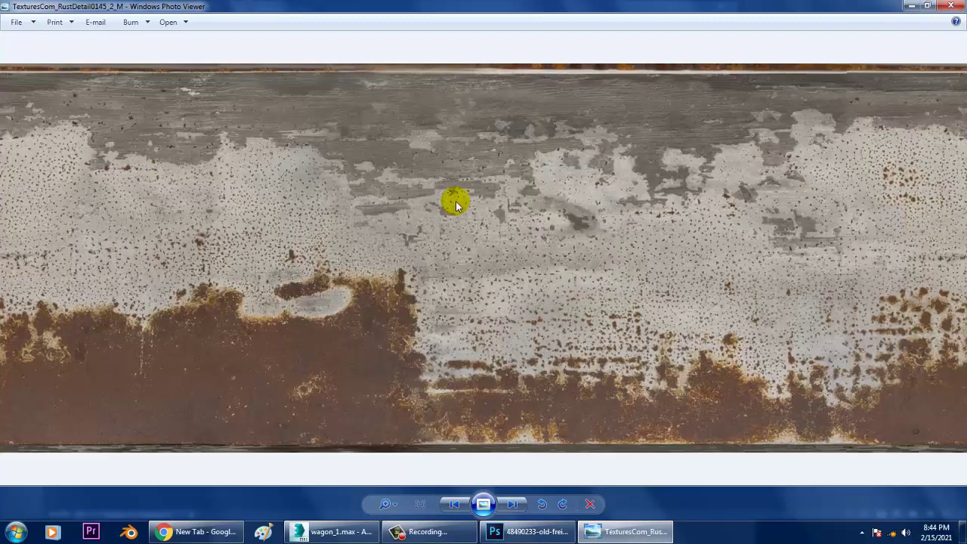
pyautogui.press('Right')
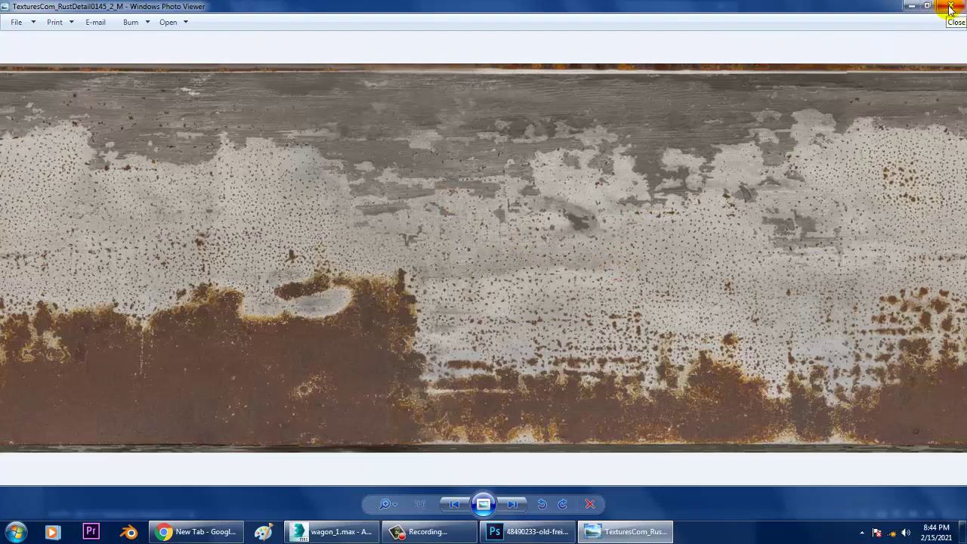
pyautogui.click(951, 8)
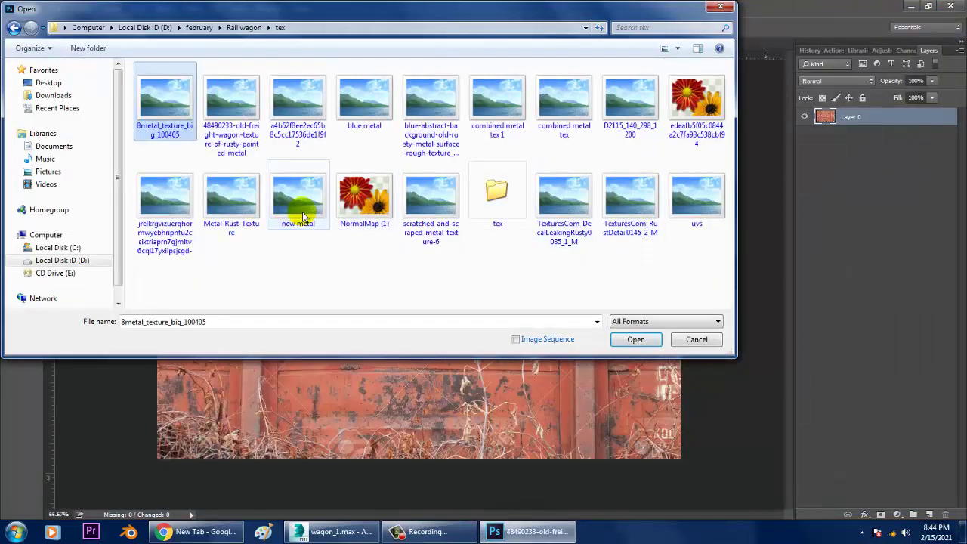
# Open scratched-and-scraped-metal-texture-6 and TexturesCom_RustDetail0145_2_M in Photoshop
pyautogui.click(303, 216)
pyautogui.click(364, 198)
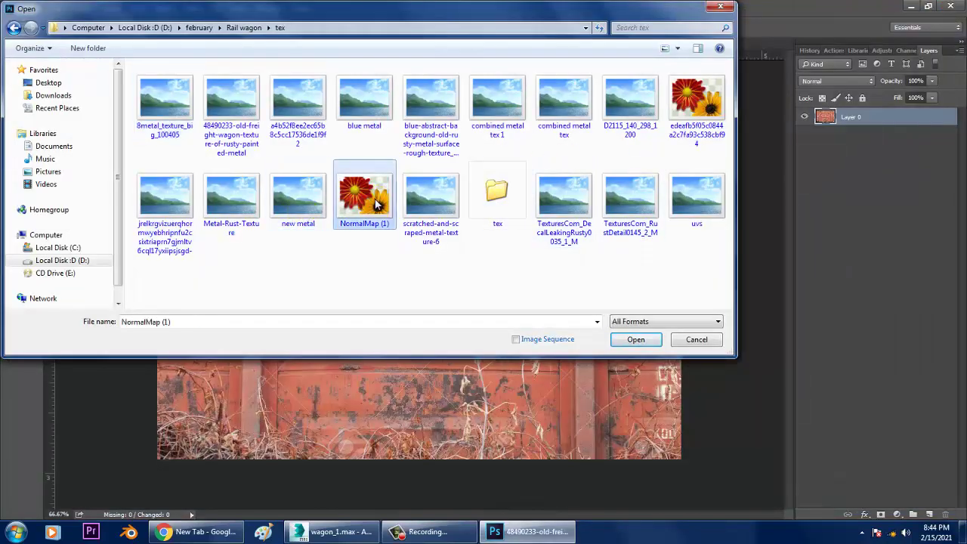
pyautogui.doubleClick(434, 193)
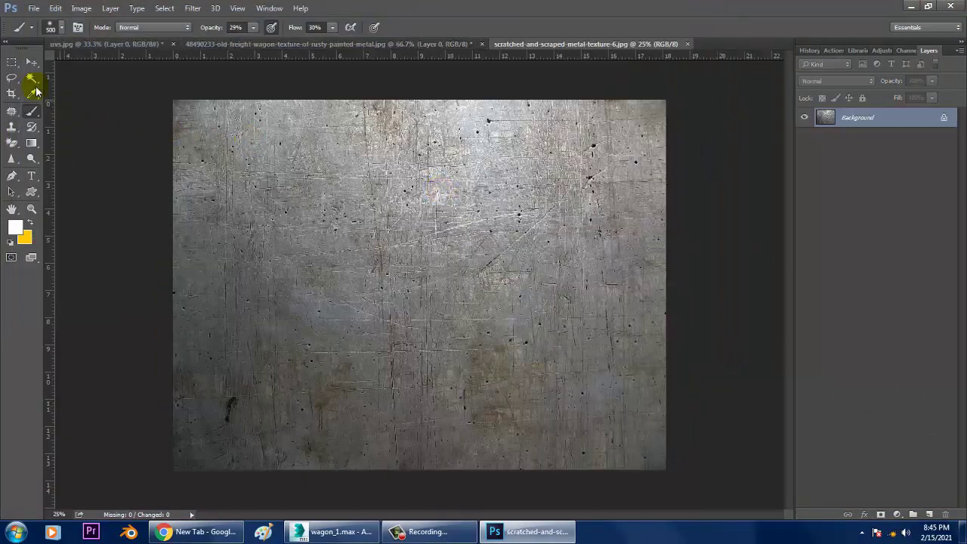
pyautogui.click(34, 9)
pyautogui.click(44, 31)
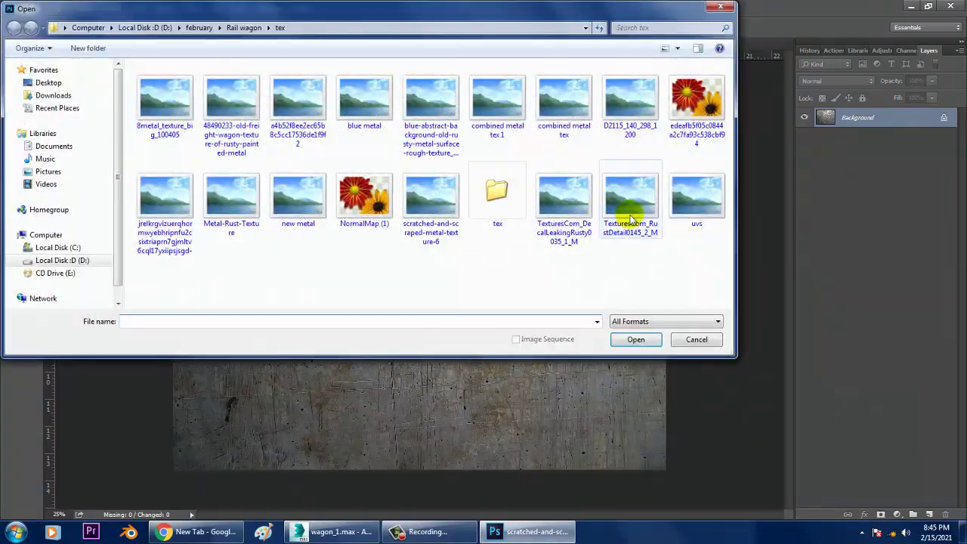
pyautogui.click(617, 206)
pyautogui.click(617, 206)
pyautogui.doubleClick(618, 205)
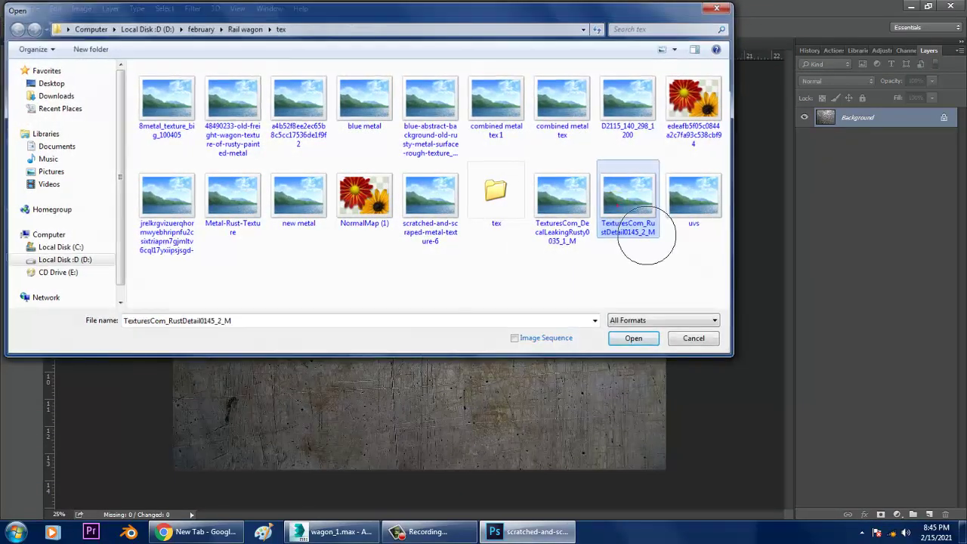
# Crop TexturesCom_RustDetail0145_2_M just inside its top and bottom border strips
pyautogui.click(32, 62)
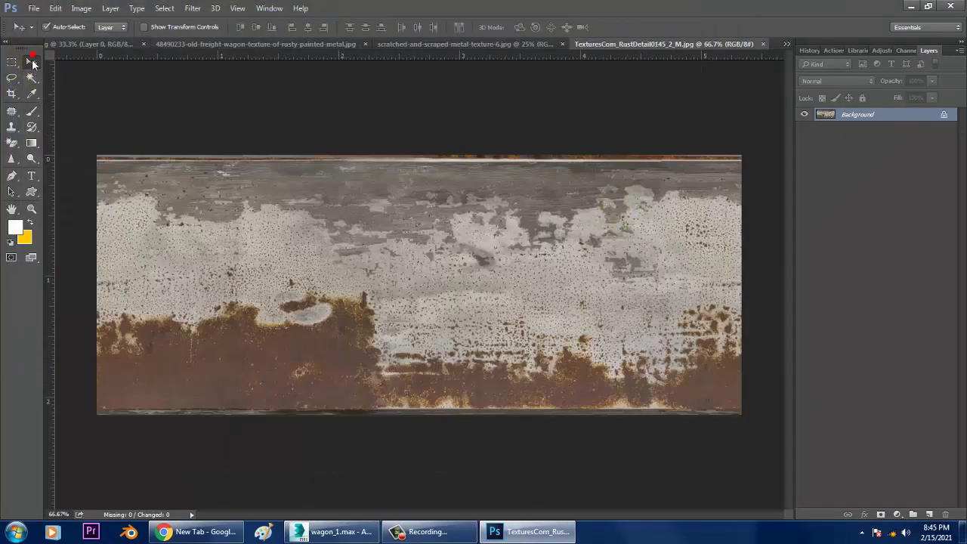
pyautogui.press('c')
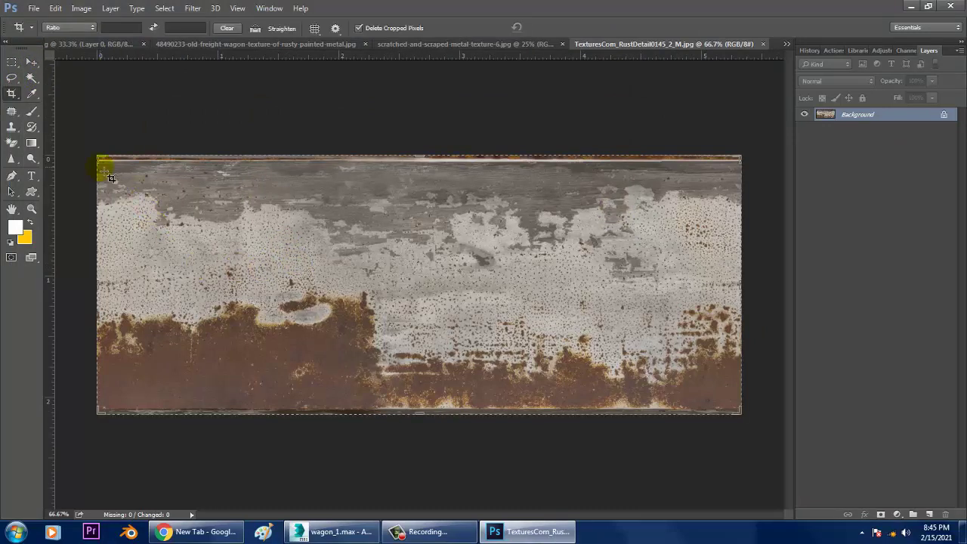
pyautogui.moveTo(106, 175); pyautogui.dragTo(755, 408)
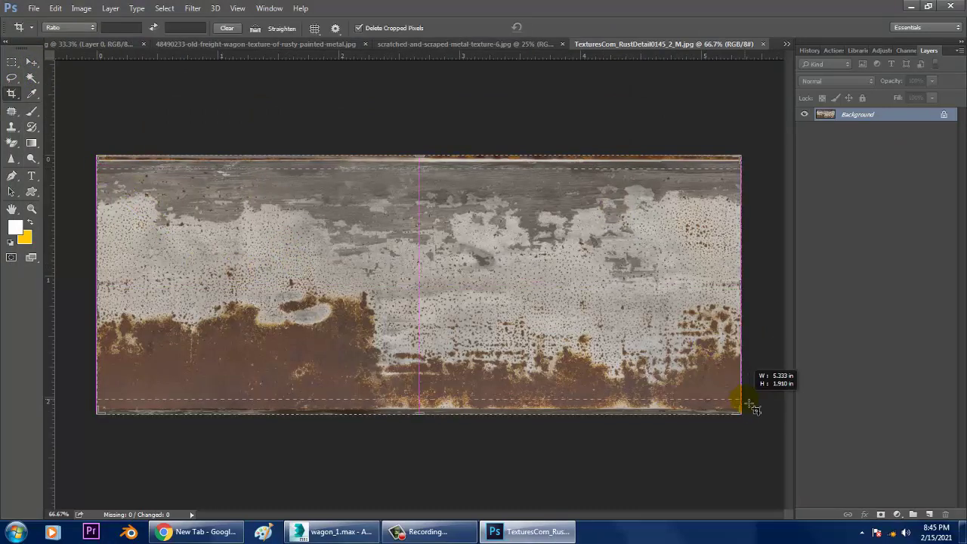
pyautogui.moveTo(754, 408); pyautogui.dragTo(741, 399)
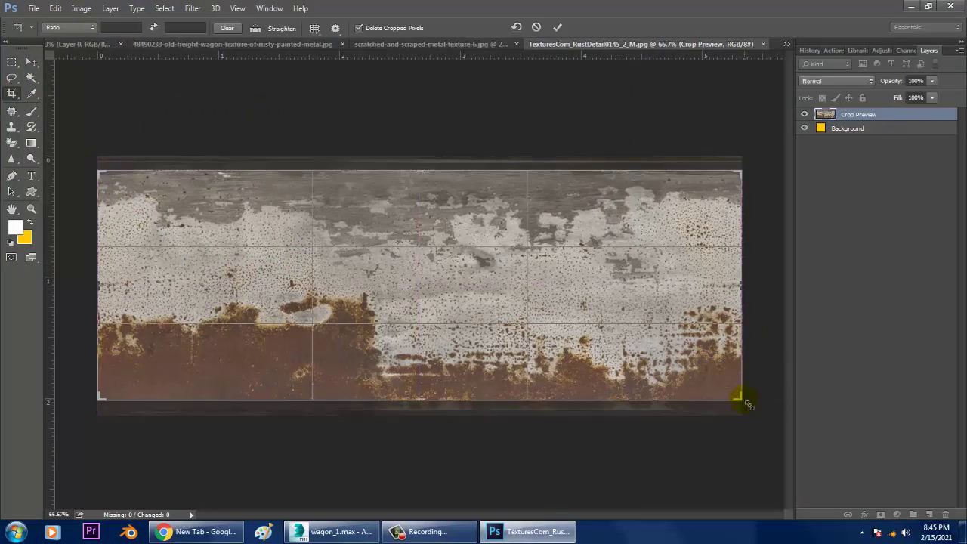
pyautogui.doubleClick(378, 255)
pyautogui.click(29, 63)
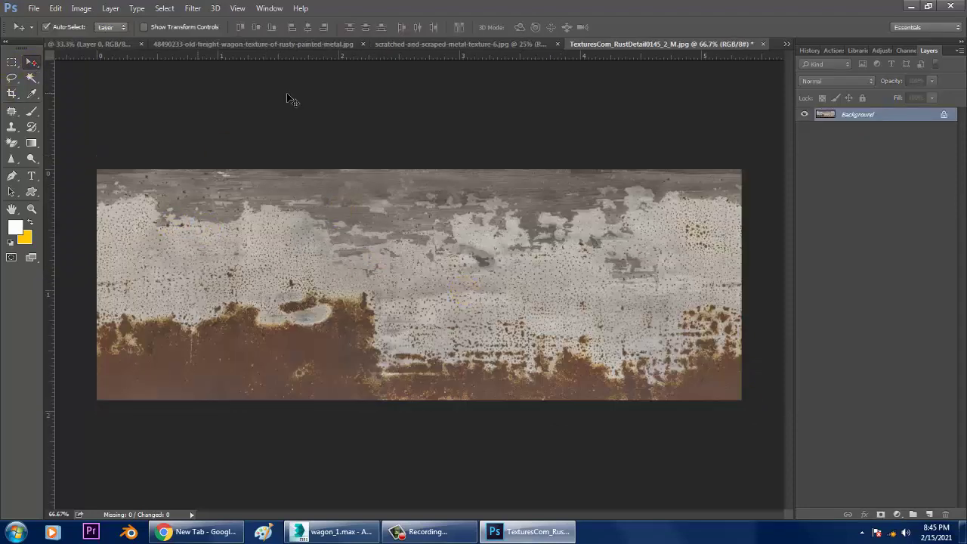
# Add Layer 1 to uvs.jpg and fill it with dark olive 755e01
pyautogui.click(295, 44)
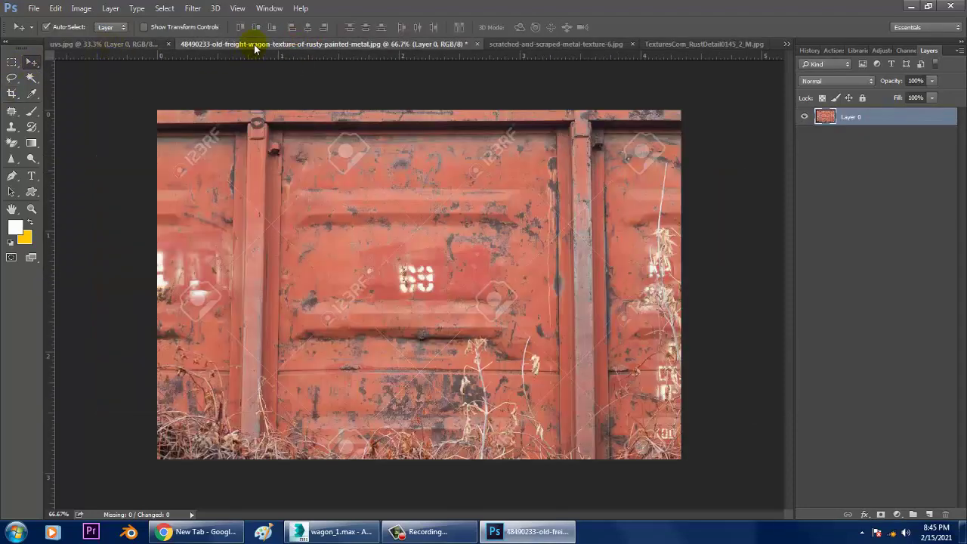
pyautogui.click(528, 44)
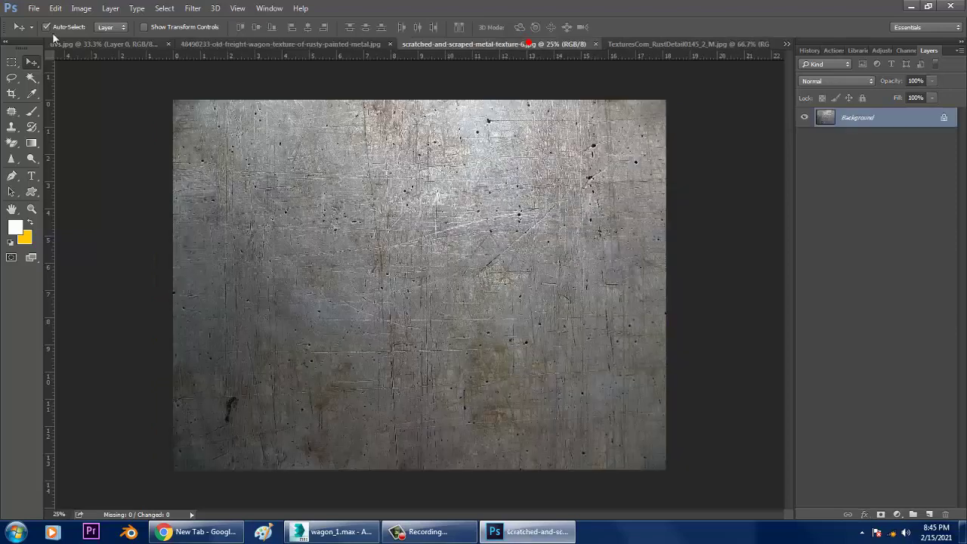
pyautogui.click(98, 43)
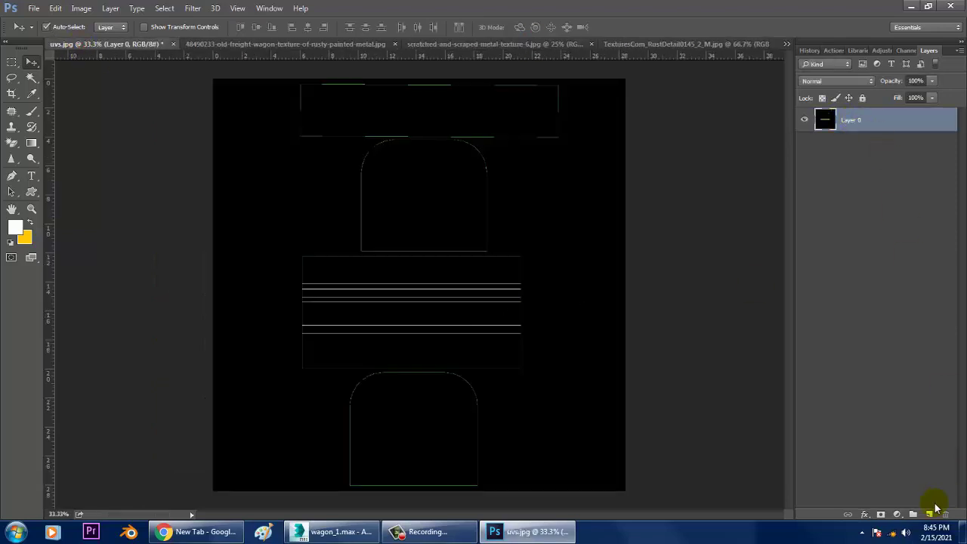
pyautogui.click(930, 514)
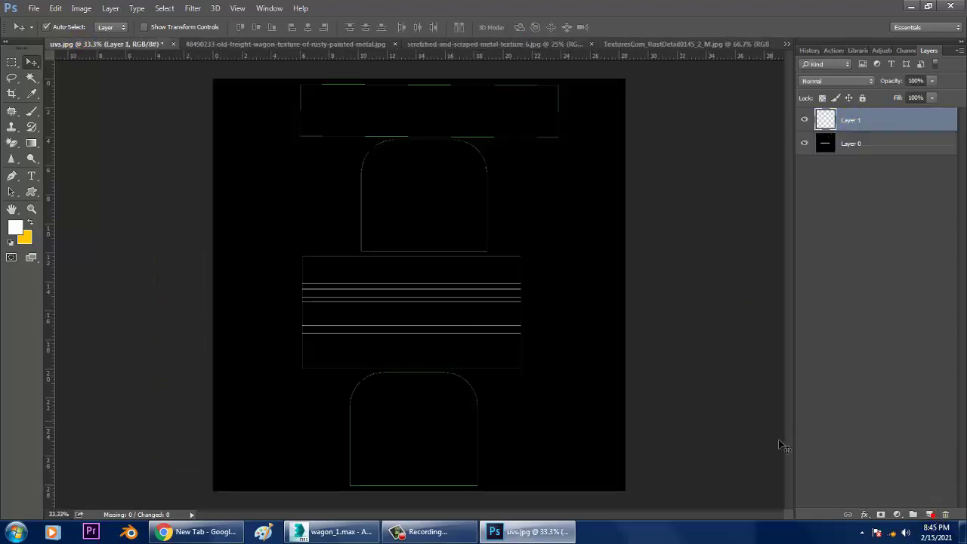
pyautogui.click(18, 227)
pyautogui.click(706, 321)
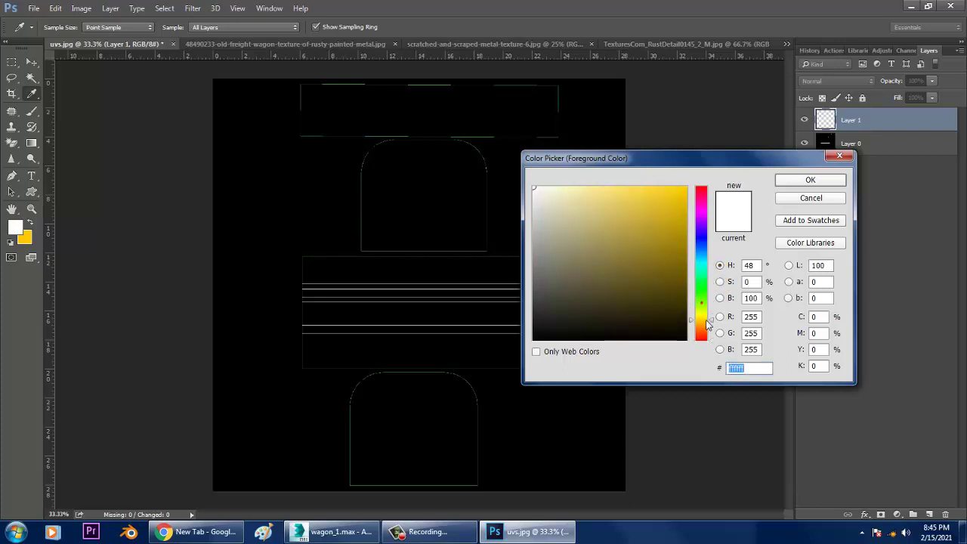
pyautogui.moveTo(688, 318); pyautogui.dragTo(687, 261)
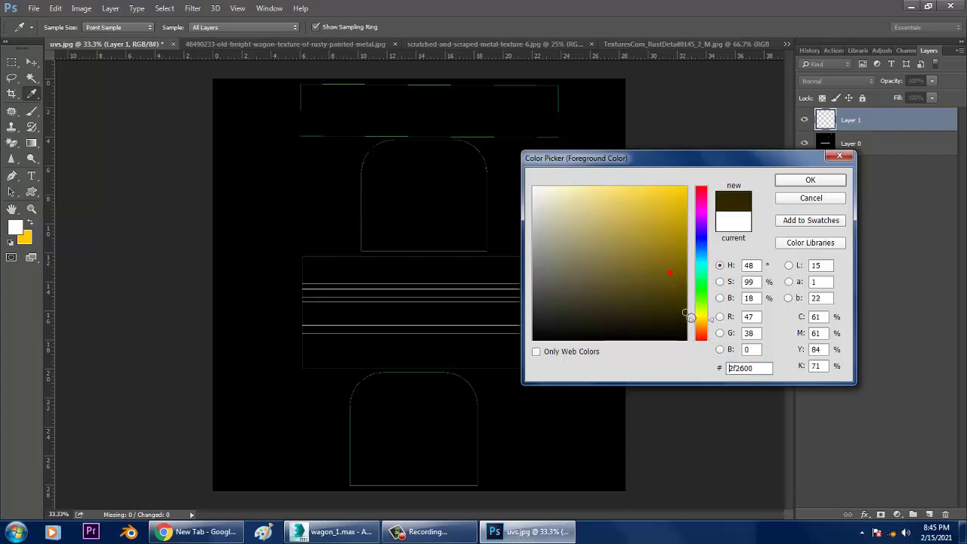
pyautogui.click(810, 180)
pyautogui.hotkey('alt', 'BackSpace')
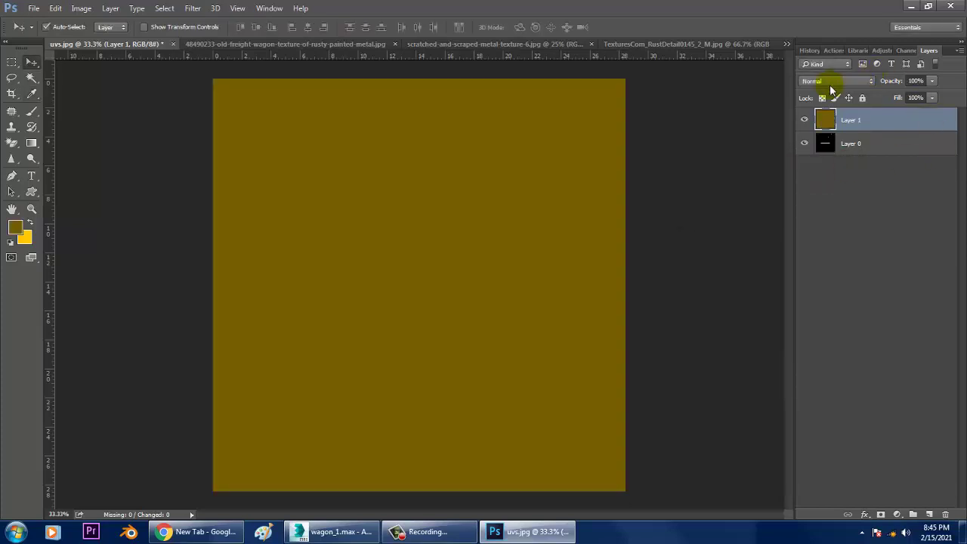
# Set Layer 1 to Screen blend mode and add an empty Layer 2 above it
pyautogui.click(830, 83)
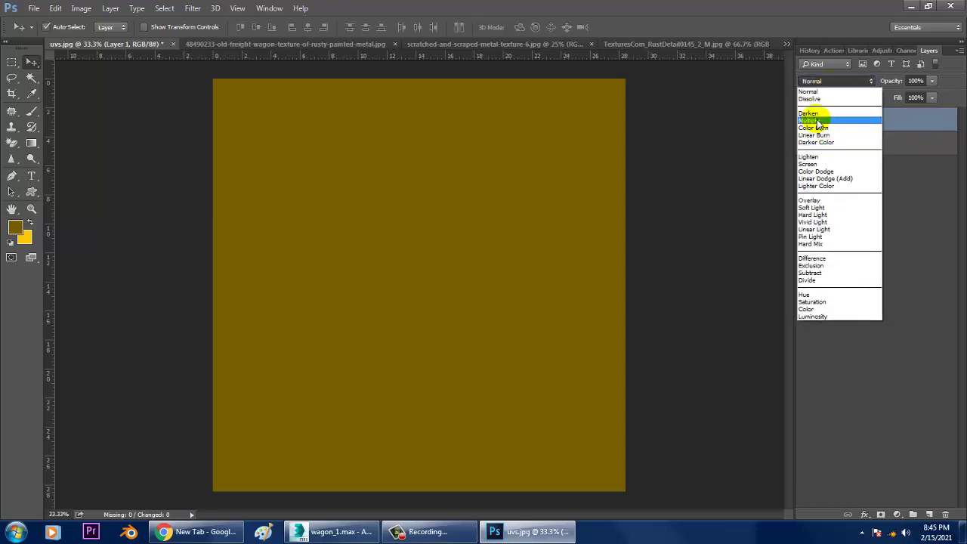
pyautogui.click(811, 164)
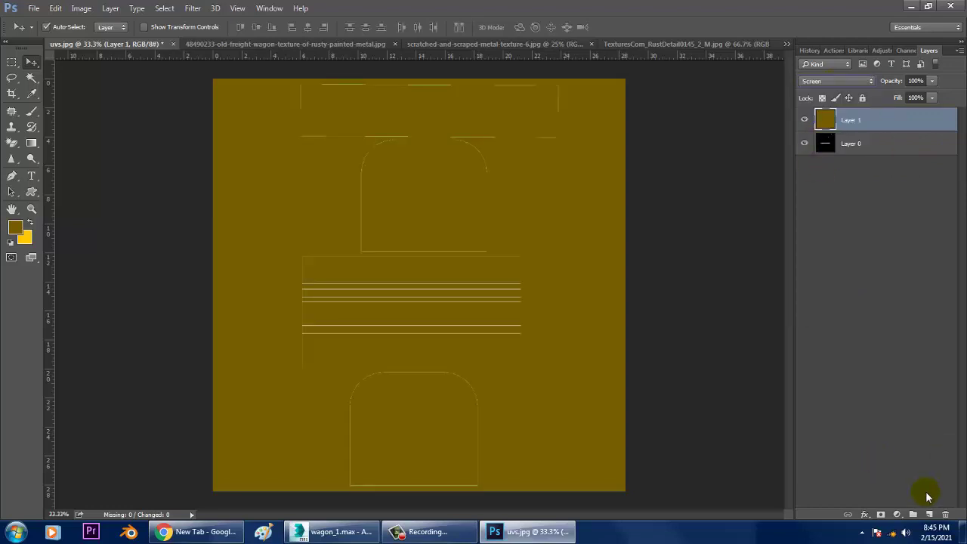
pyautogui.click(930, 515)
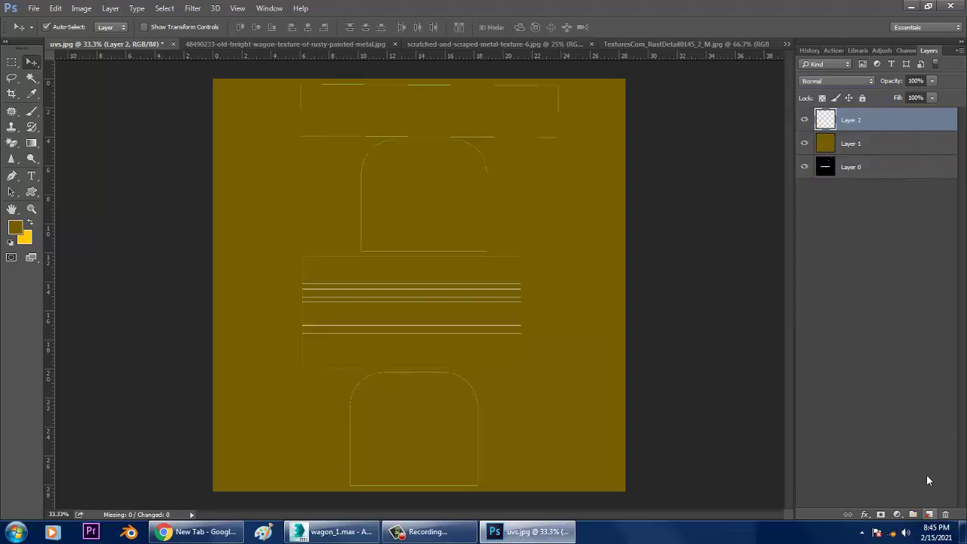
# Fill a rectangle over the middle UV strip with red sampled from the wagon photo
pyautogui.click(11, 63)
pyautogui.moveTo(295, 255); pyautogui.dragTo(547, 376)
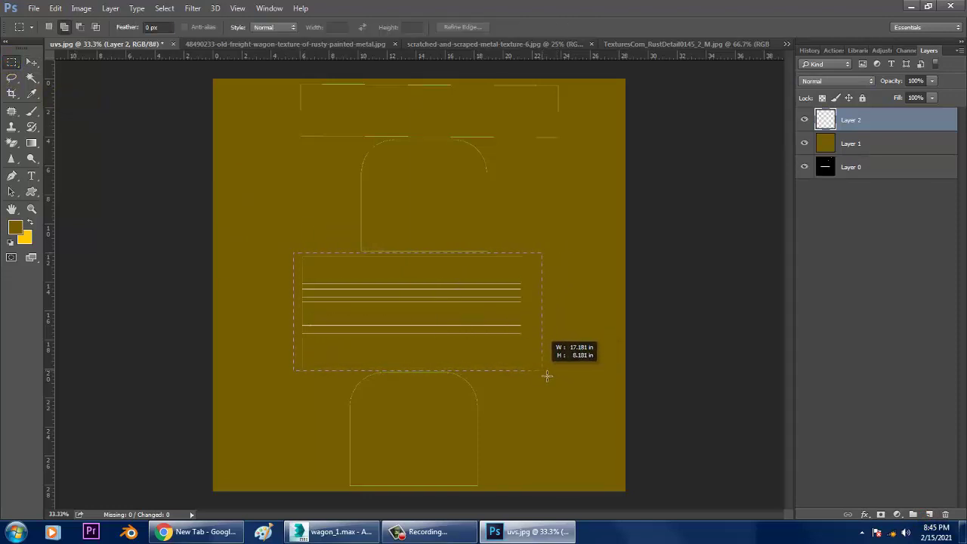
pyautogui.moveTo(547, 375); pyautogui.dragTo(549, 378)
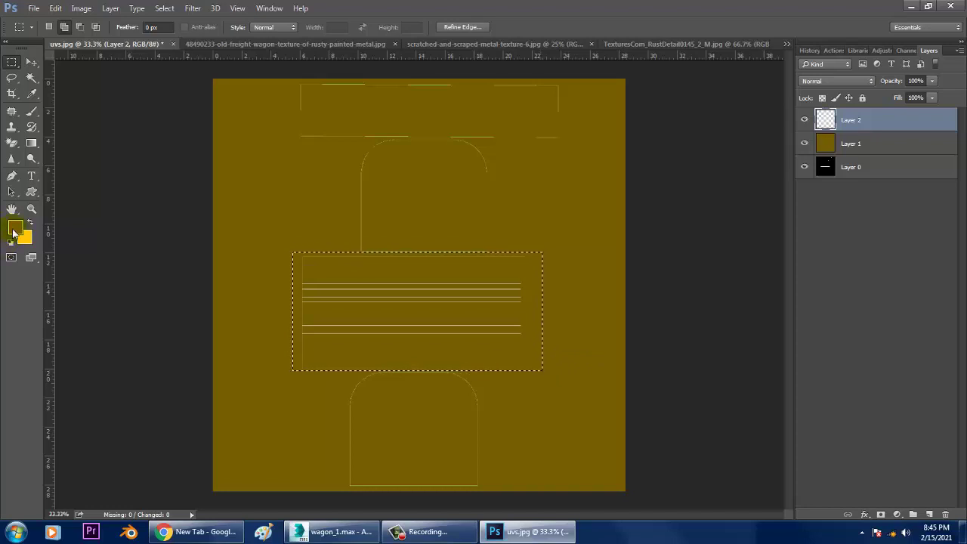
pyautogui.click(306, 46)
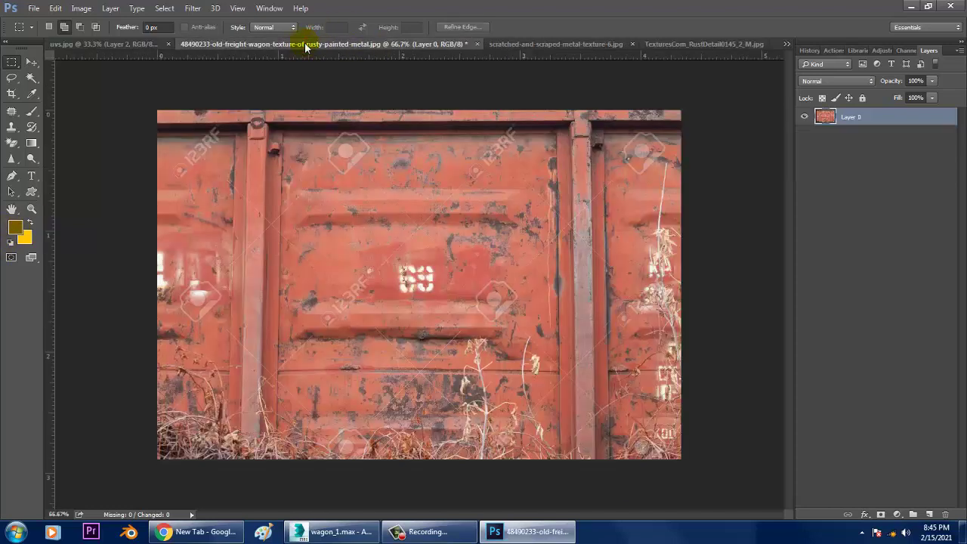
pyautogui.click(32, 93)
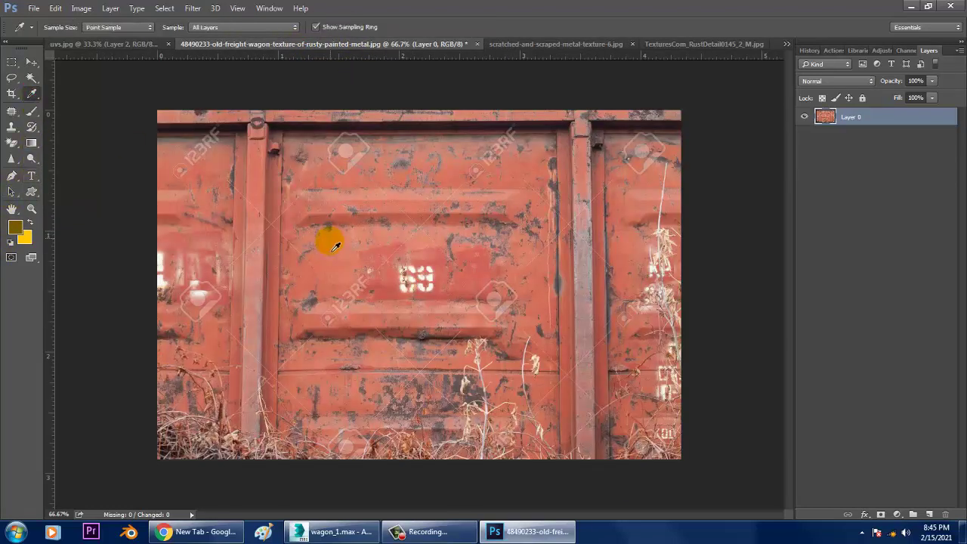
pyautogui.click(333, 242)
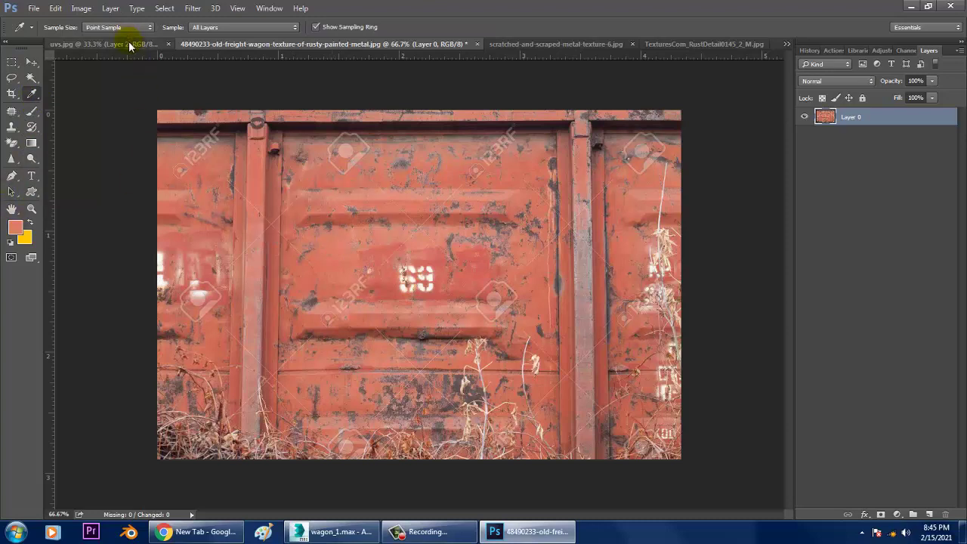
pyautogui.click(106, 44)
pyautogui.hotkey('alt', 'BackSpace')
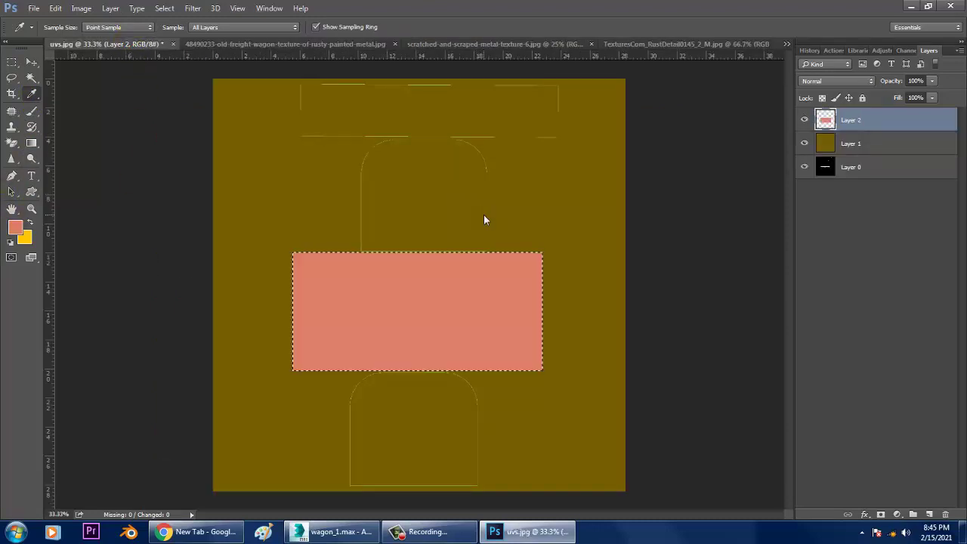
# Deselect the rectangle and lower Layer 2's opacity to 63%
pyautogui.click(32, 62)
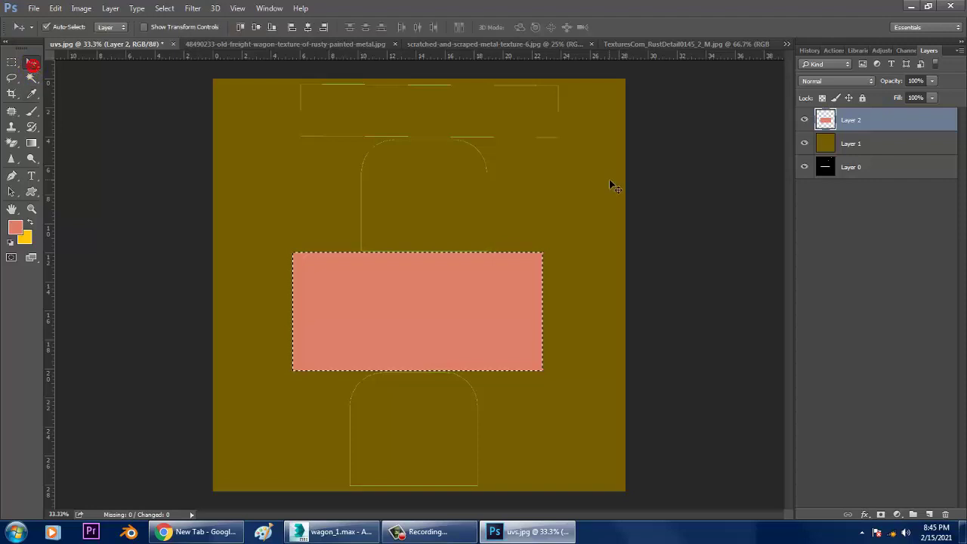
pyautogui.hotkey('ctrl', 'd')
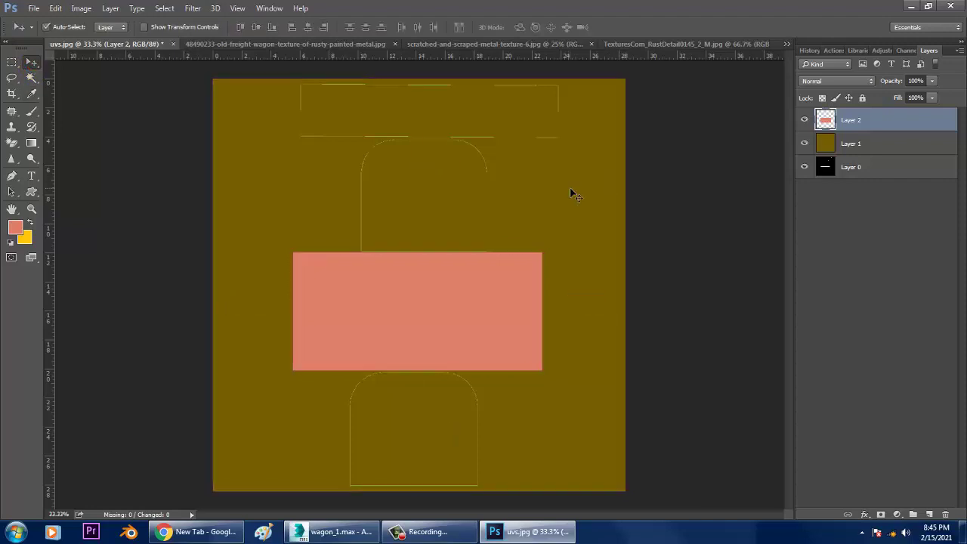
pyautogui.hotkey('ctrl', '+')
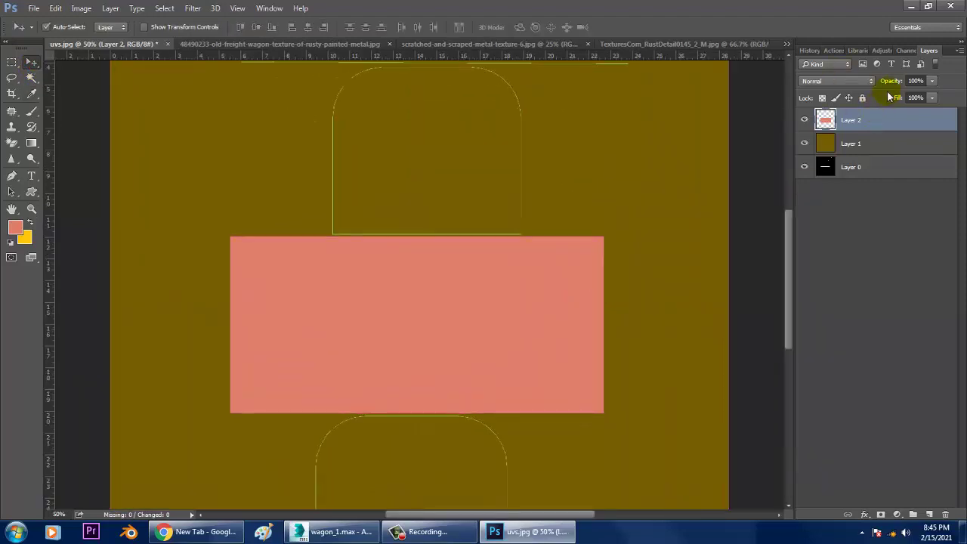
pyautogui.click(933, 81)
pyautogui.moveTo(933, 95); pyautogui.dragTo(910, 90)
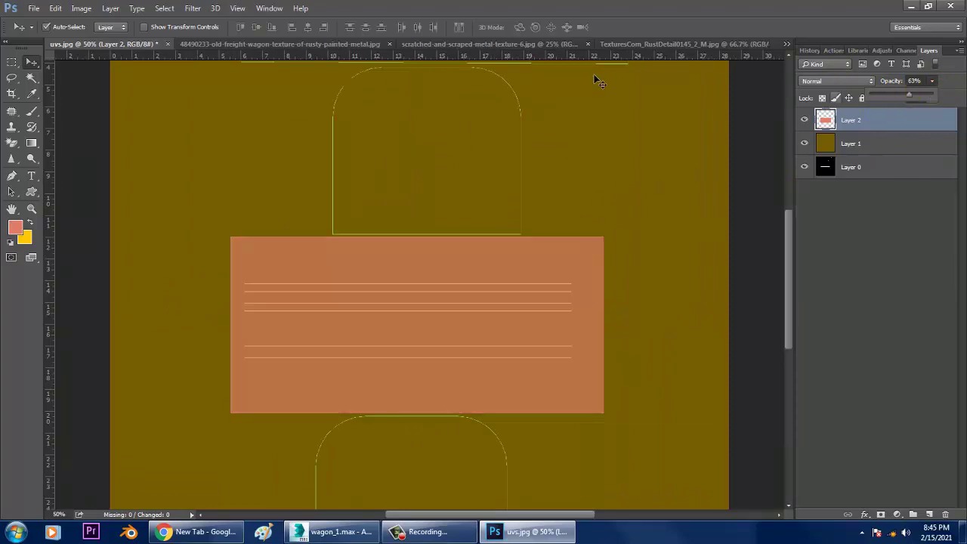
pyautogui.click(634, 44)
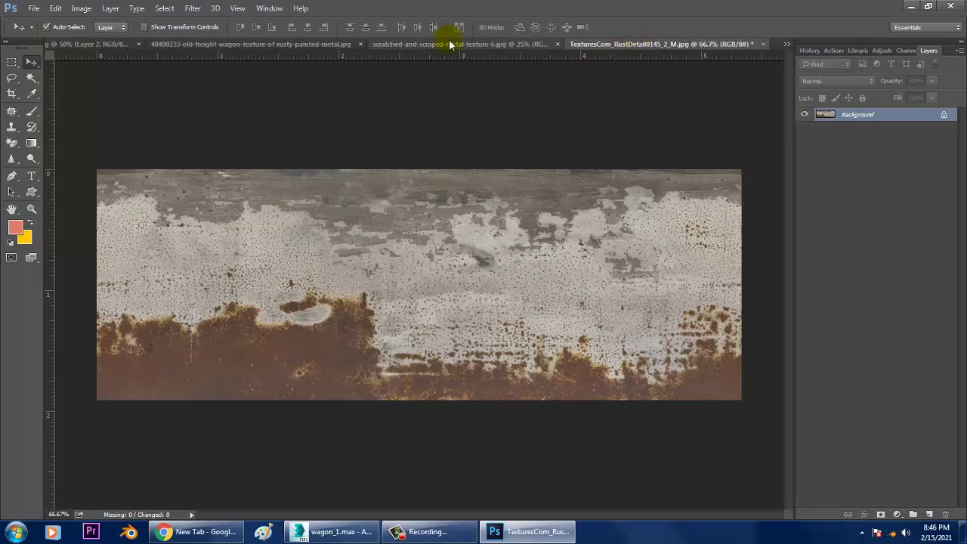
# Copy the RustDetail texture into uvs.jpg as Layer 3 and scale it over the red strip
pyautogui.moveTo(677, 46); pyautogui.dragTo(739, 153)
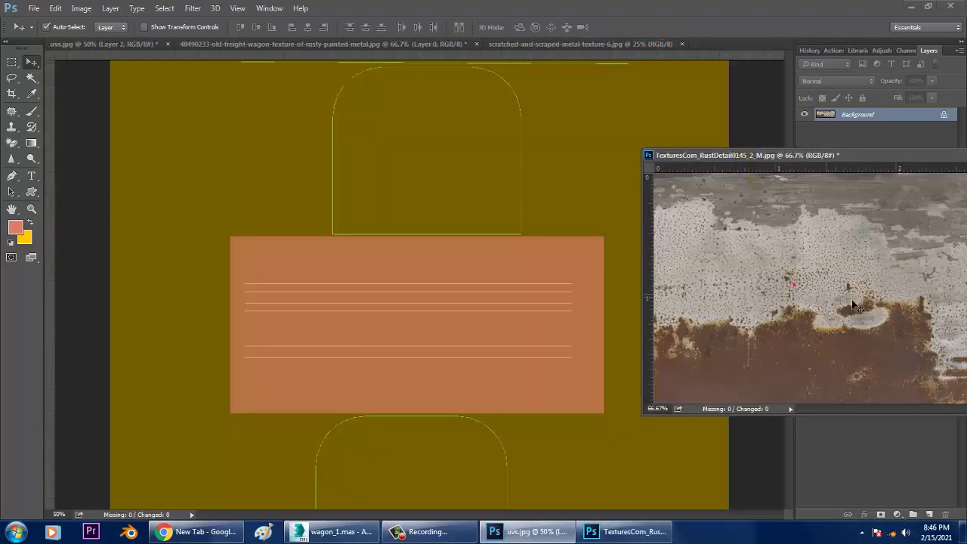
pyautogui.moveTo(433, 297); pyautogui.dragTo(434, 296)
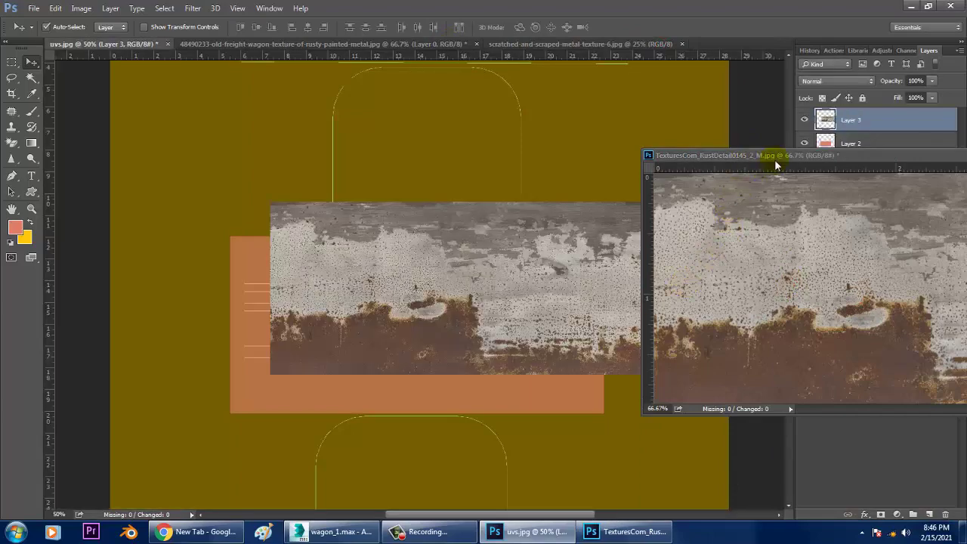
pyautogui.moveTo(775, 159); pyautogui.dragTo(392, 199)
pyautogui.click(863, 200)
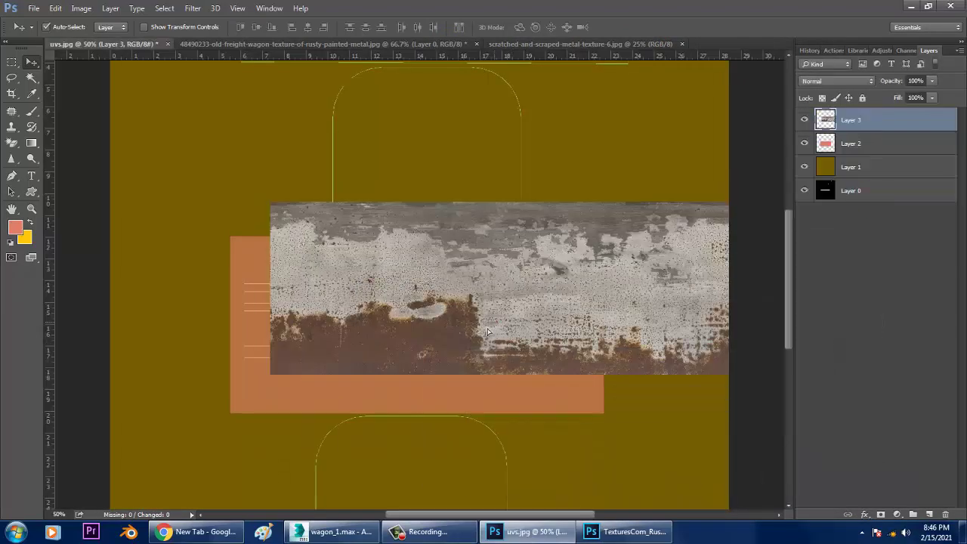
pyautogui.moveTo(488, 332); pyautogui.dragTo(395, 365)
pyautogui.hotkey('ctrl', 't')
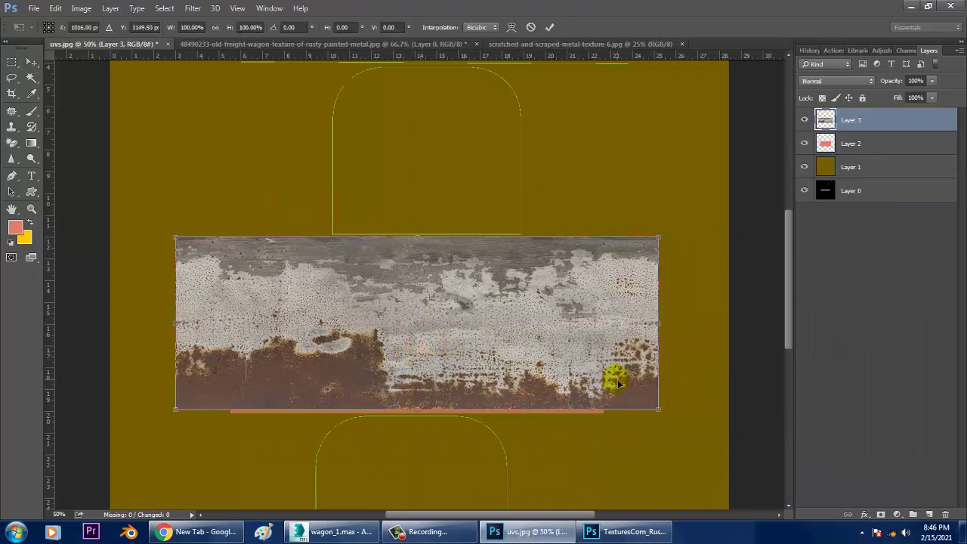
pyautogui.moveTo(661, 412)
pyautogui.keyDown('shift'); pyautogui.mouseDown()
pyautogui.moveTo(670, 410)
pyautogui.moveTo(580, 375)
pyautogui.mouseUp(); pyautogui.keyUp('shift')
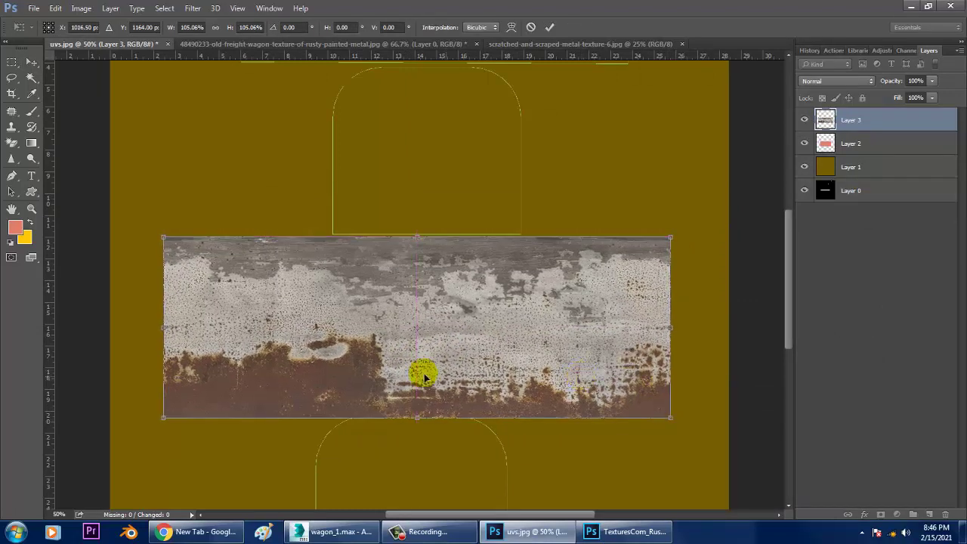
pyautogui.moveTo(421, 423); pyautogui.dragTo(422, 413)
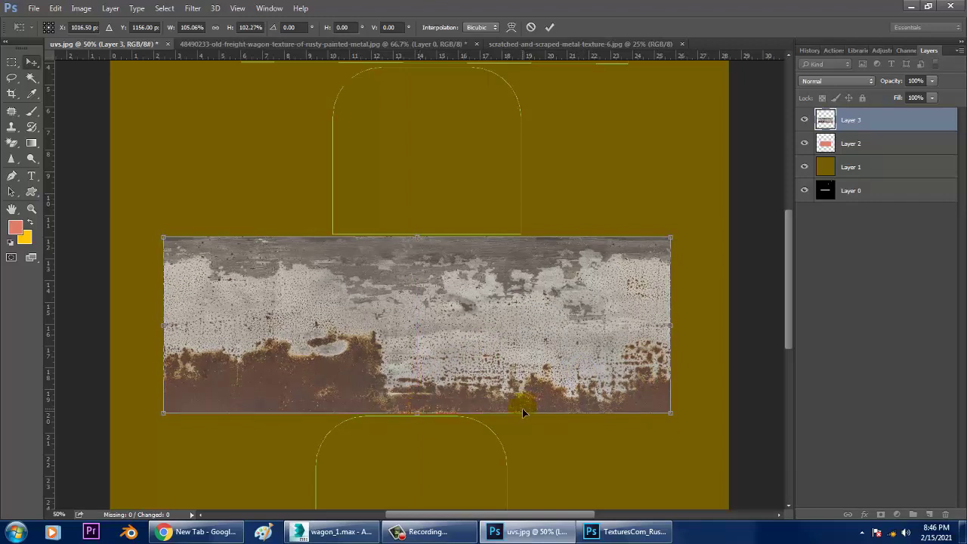
pyautogui.press('Return')
# Try Color Burn and other blend modes on the rust layer, then settle on Normal at 100% opacity
pyautogui.click(834, 81)
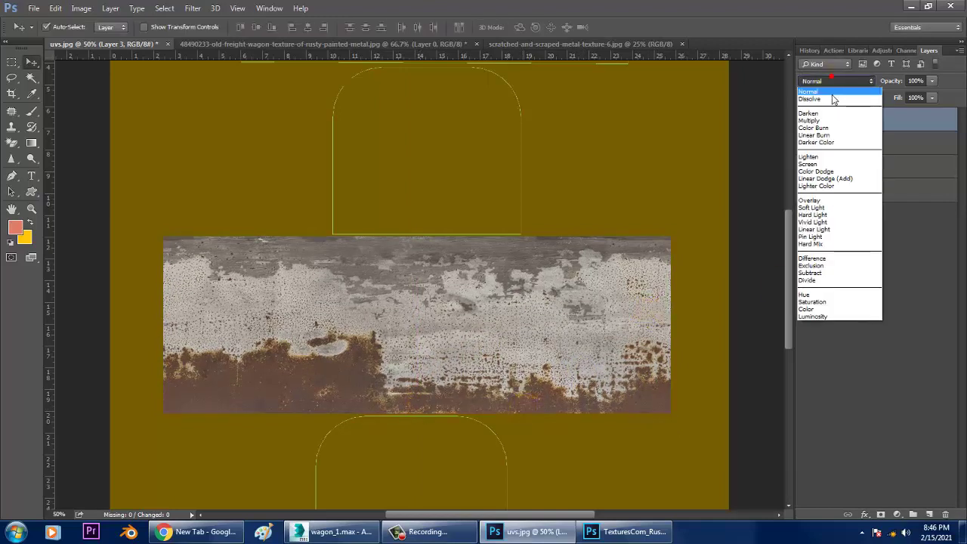
pyautogui.click(831, 122)
pyautogui.press('Down')
pyautogui.press('Down')
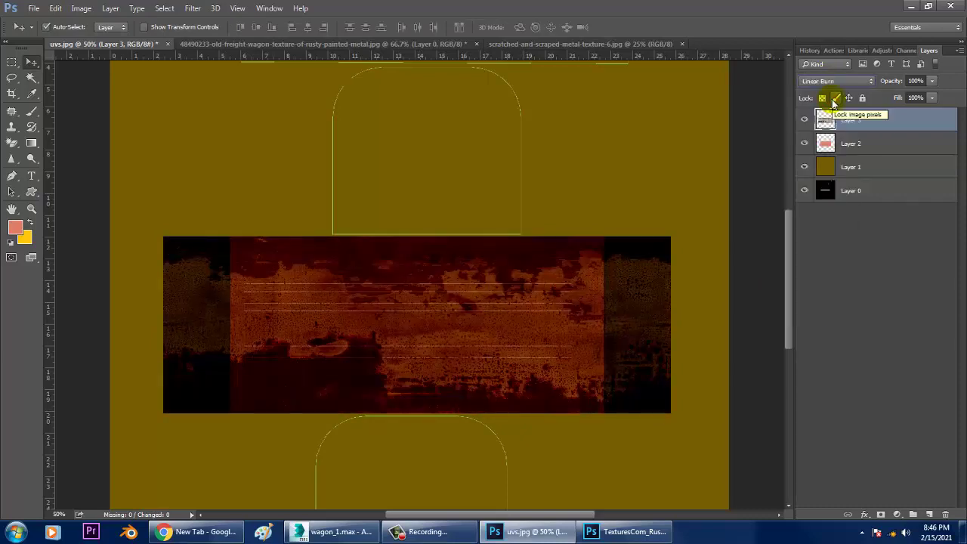
pyautogui.press('Down')
pyautogui.press('Down')
pyautogui.press('Down')
pyautogui.press('Down')
pyautogui.press('Down')
pyautogui.press('Down')
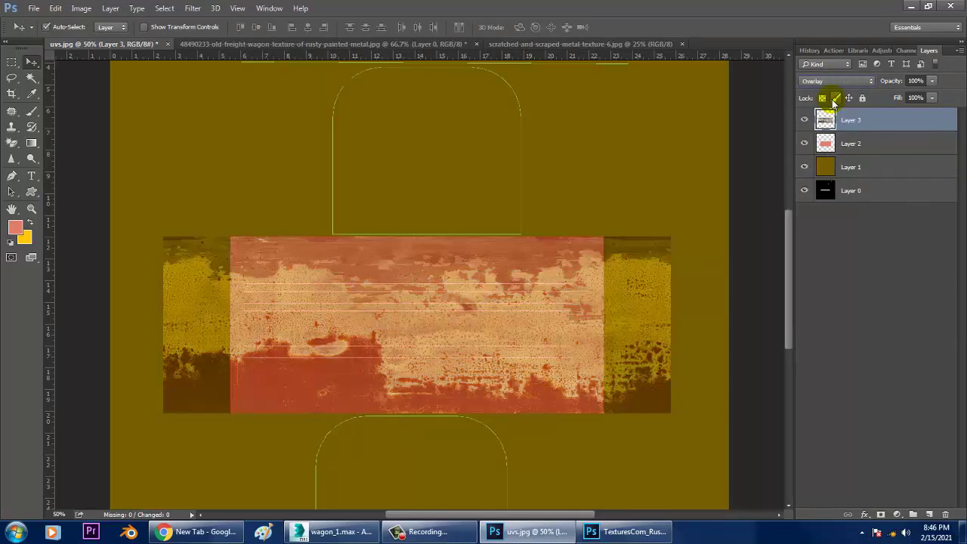
pyautogui.press('Down')
pyautogui.press('Down')
pyautogui.press('Down')
pyautogui.press('Down')
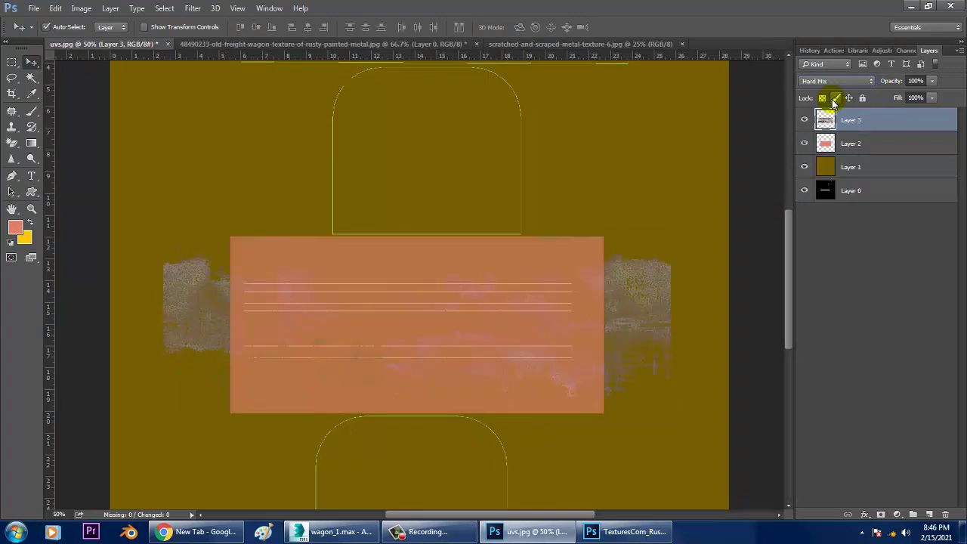
pyautogui.press('Down')
pyautogui.press('Down')
pyautogui.press('Down')
pyautogui.press('Down')
pyautogui.press('Down')
pyautogui.press('Down')
pyautogui.press('Down')
pyautogui.press('Down')
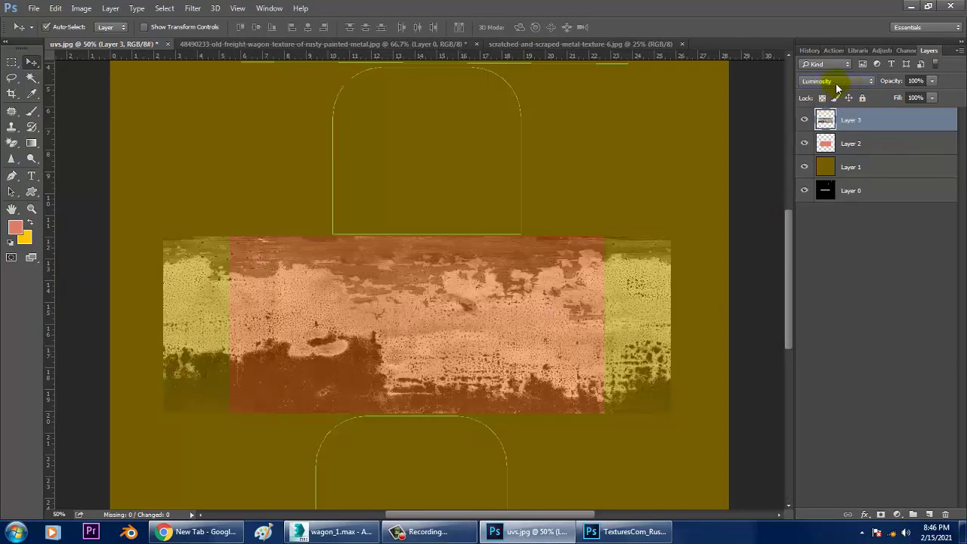
pyautogui.press('Down')
pyautogui.click(831, 84)
pyautogui.click(832, 93)
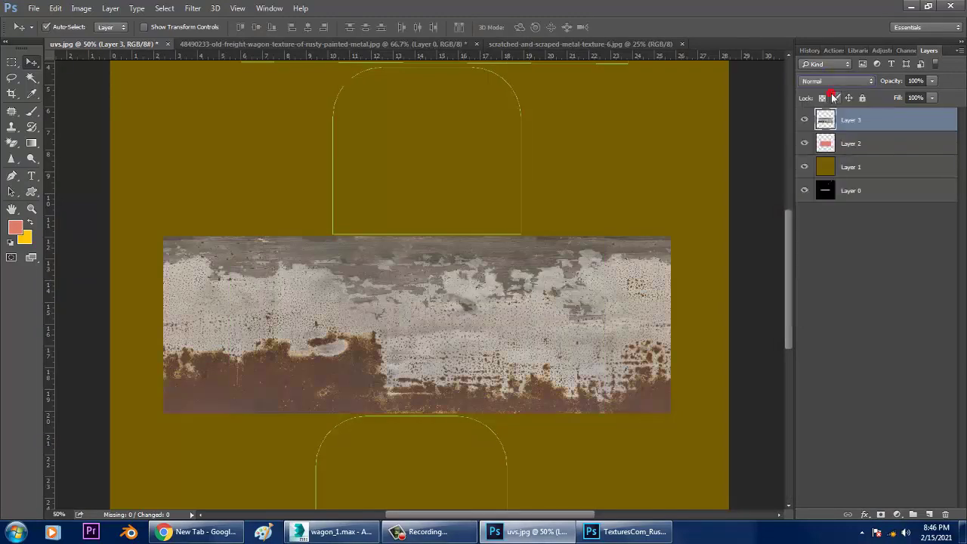
pyautogui.click(928, 81)
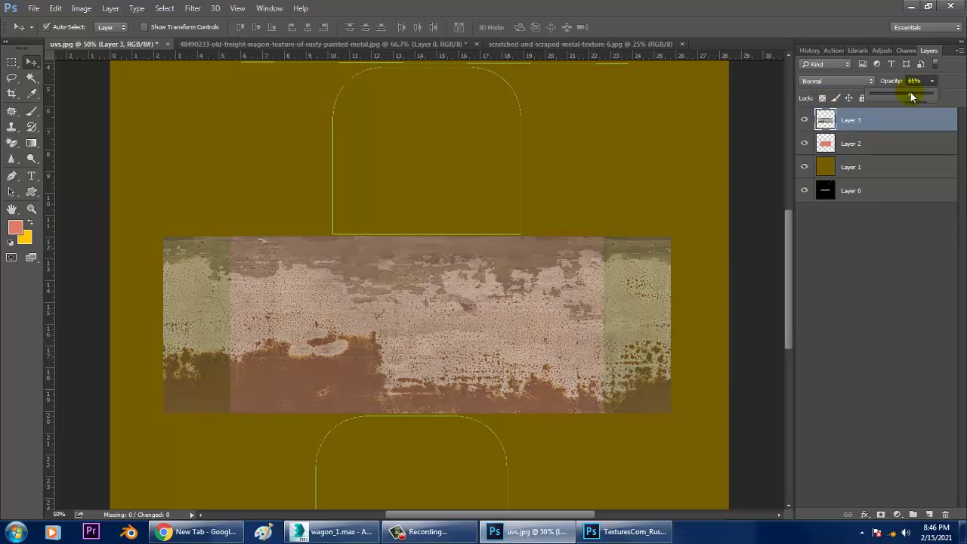
pyautogui.moveTo(912, 96); pyautogui.dragTo(960, 95)
pyautogui.click(737, 157)
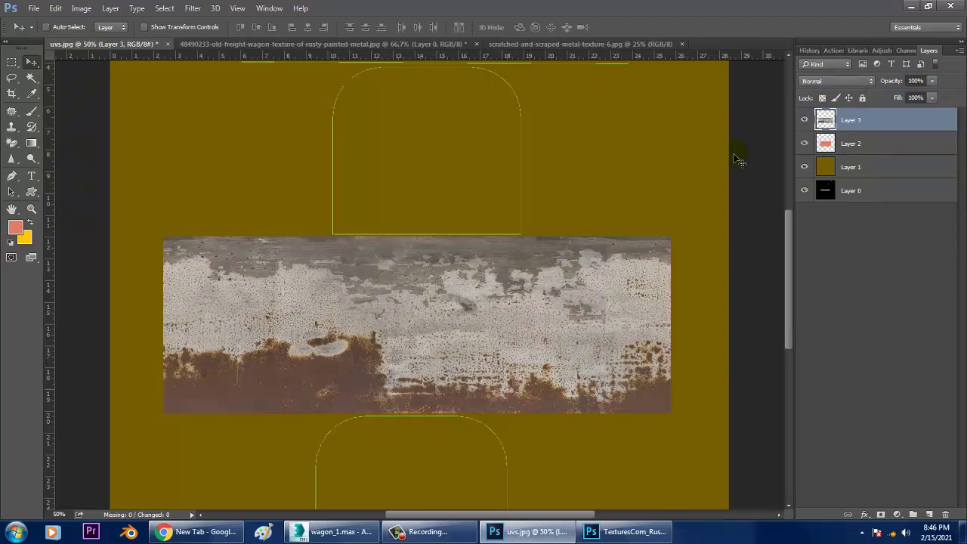
pyautogui.hotkey('ctrl', '+')
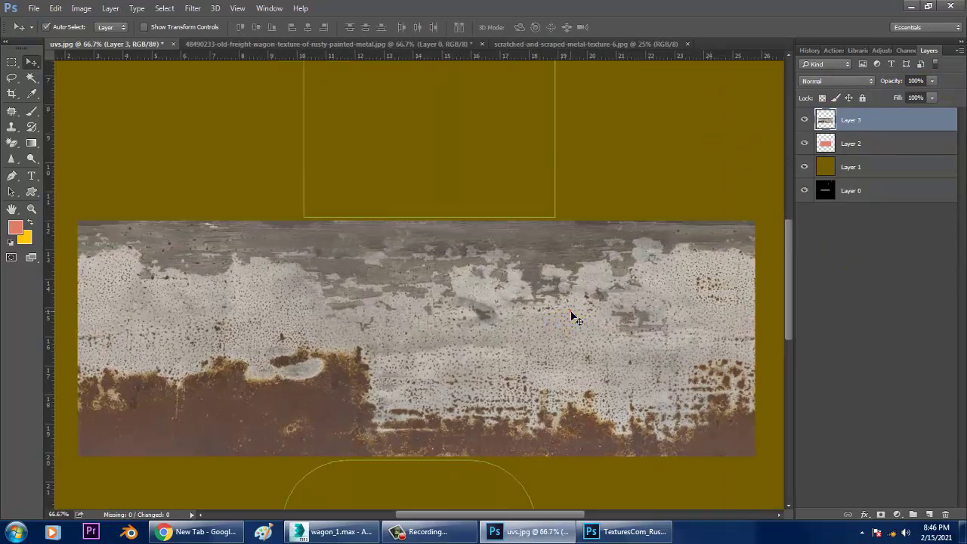
# Add a mask to Layer 3 and brush out the texture's right edge at higher opacity
pyautogui.click(881, 515)
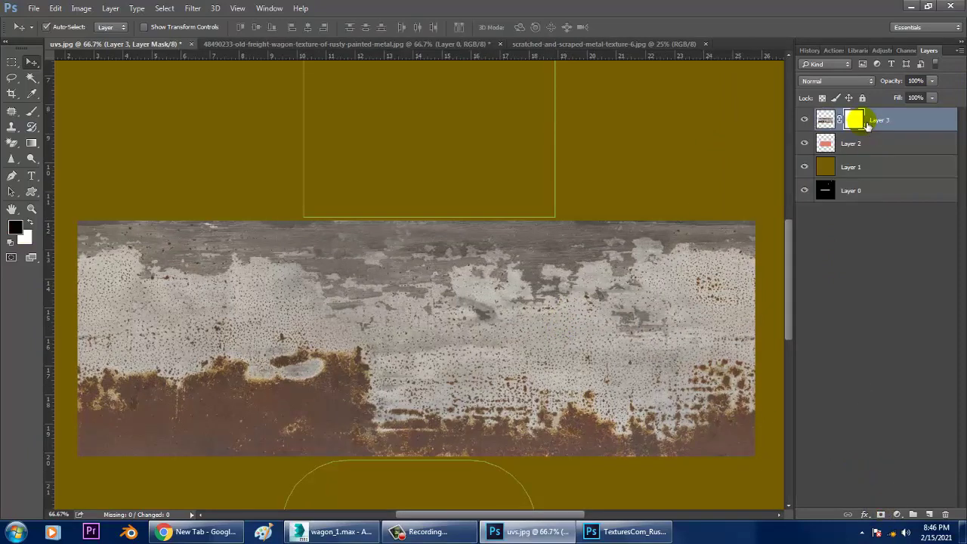
pyautogui.click(31, 110)
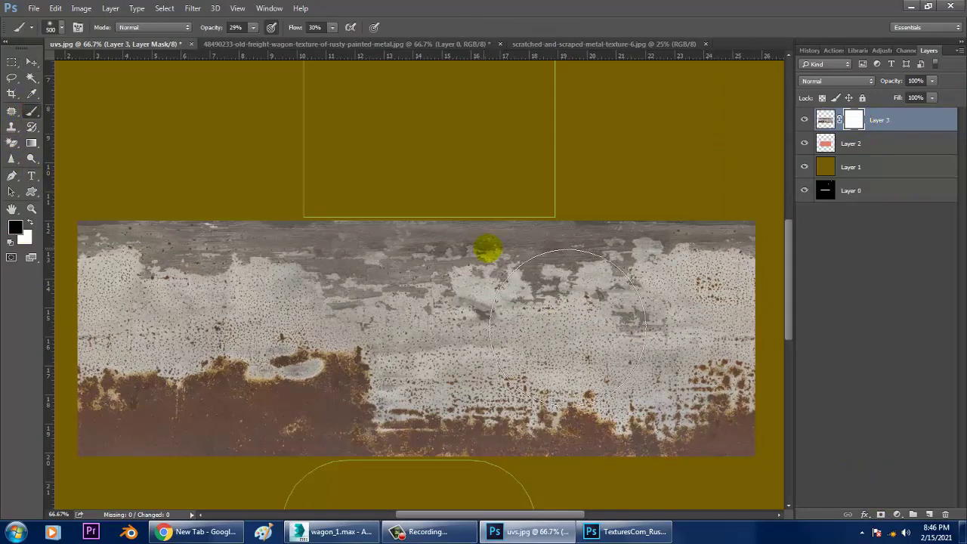
pyautogui.moveTo(518, 260); pyautogui.dragTo(467, 272)
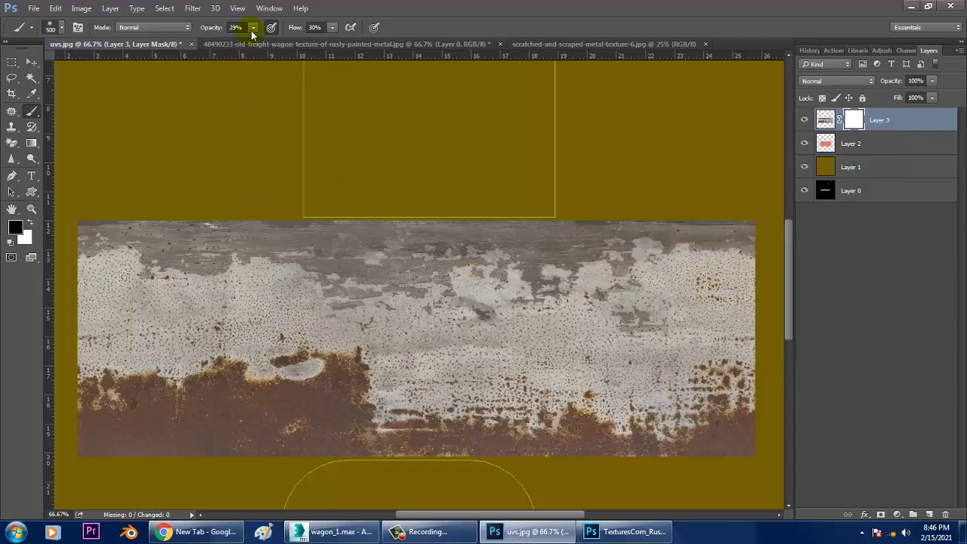
pyautogui.moveTo(252, 39); pyautogui.dragTo(268, 39)
pyautogui.click(253, 30)
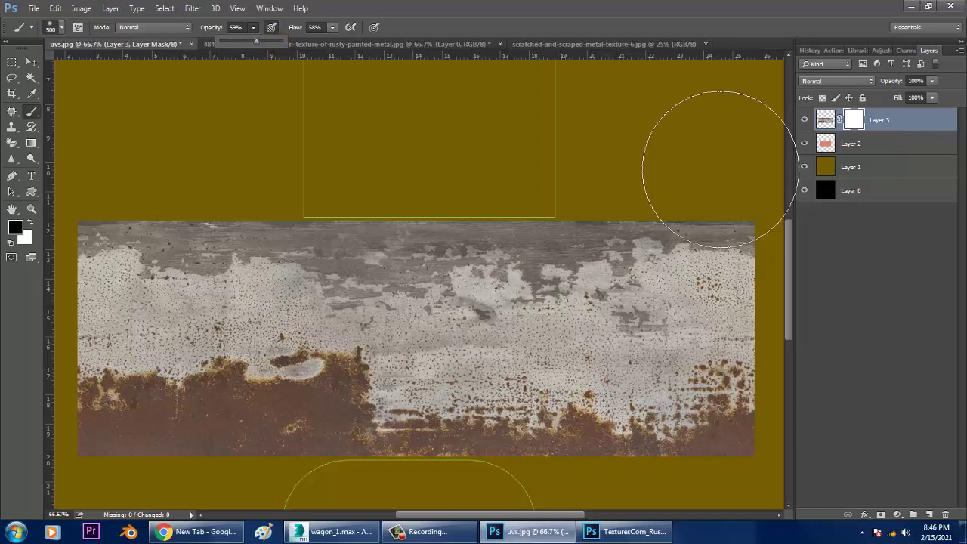
pyautogui.moveTo(702, 294)
pyautogui.mouseDown()
pyautogui.moveTo(751, 341)
pyautogui.moveTo(773, 310)
pyautogui.moveTo(771, 281)
pyautogui.mouseUp()
pyautogui.moveTo(823, 445); pyautogui.dragTo(799, 497)
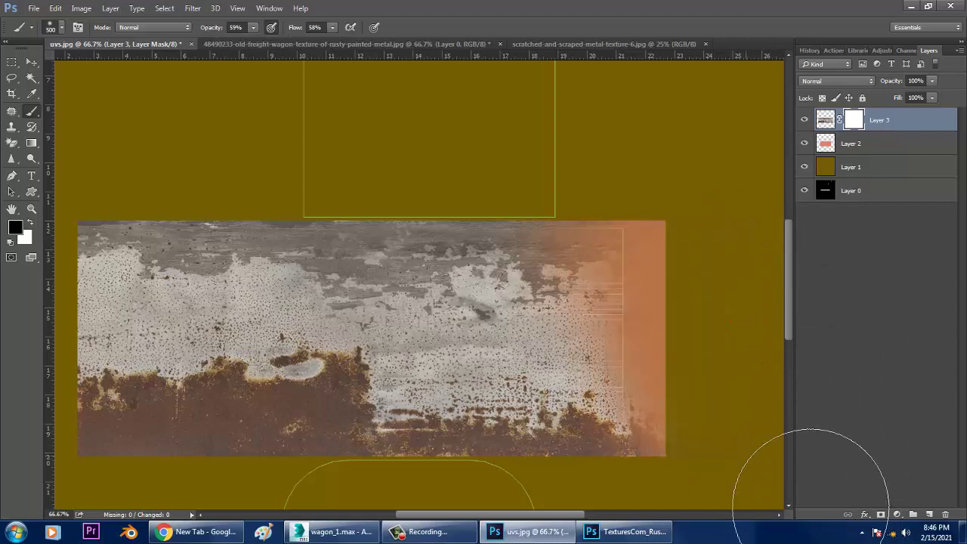
# Hide Layer 0's UV lines, then delete Layer 3's layer mask
pyautogui.hotkey('ctrl', '+')
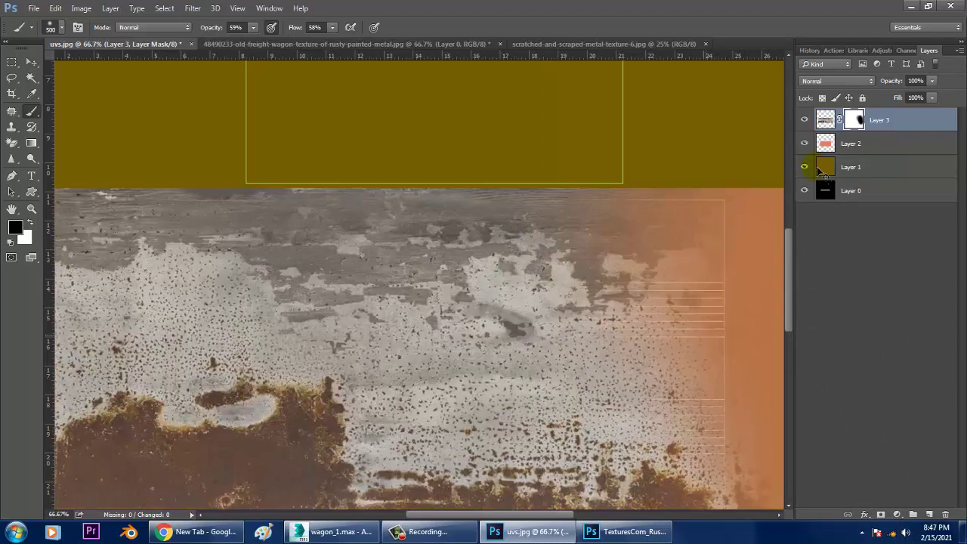
pyautogui.click(805, 191)
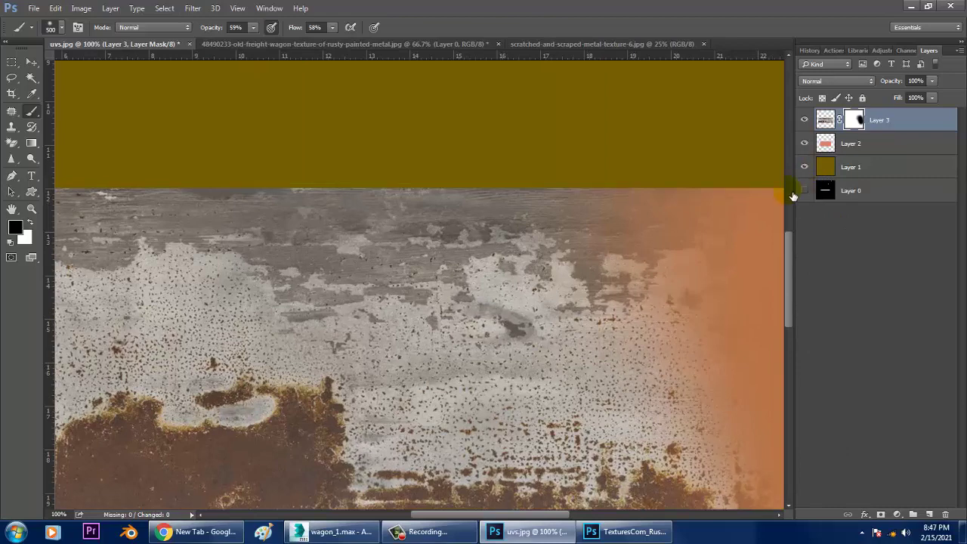
pyautogui.moveTo(711, 298); pyautogui.dragTo(722, 272)
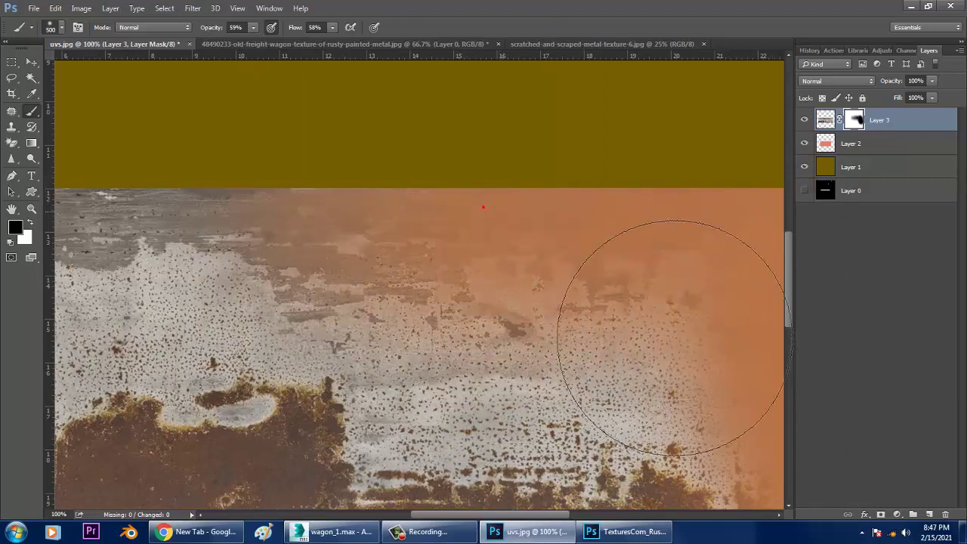
pyautogui.hotkey('ctrl', 'z')
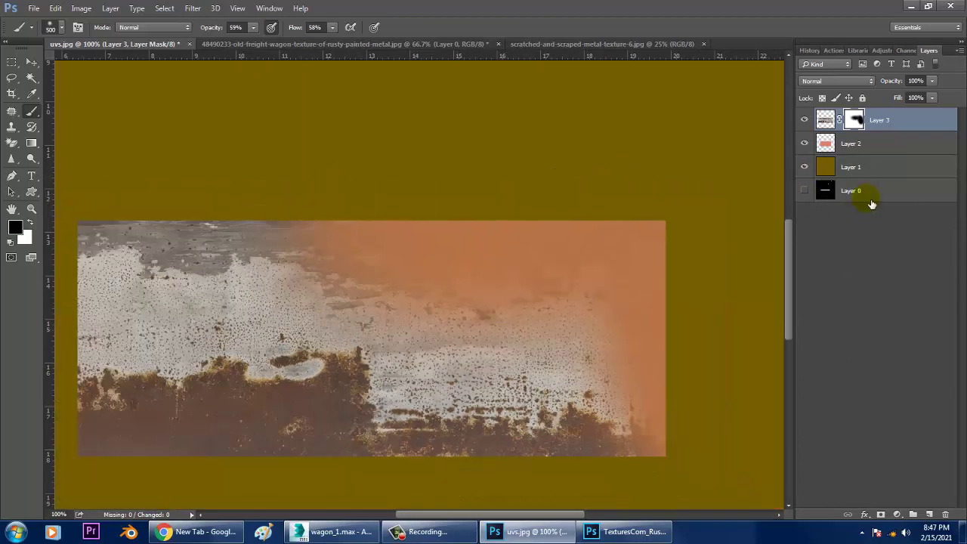
pyautogui.hotkey('ctrl', '-')
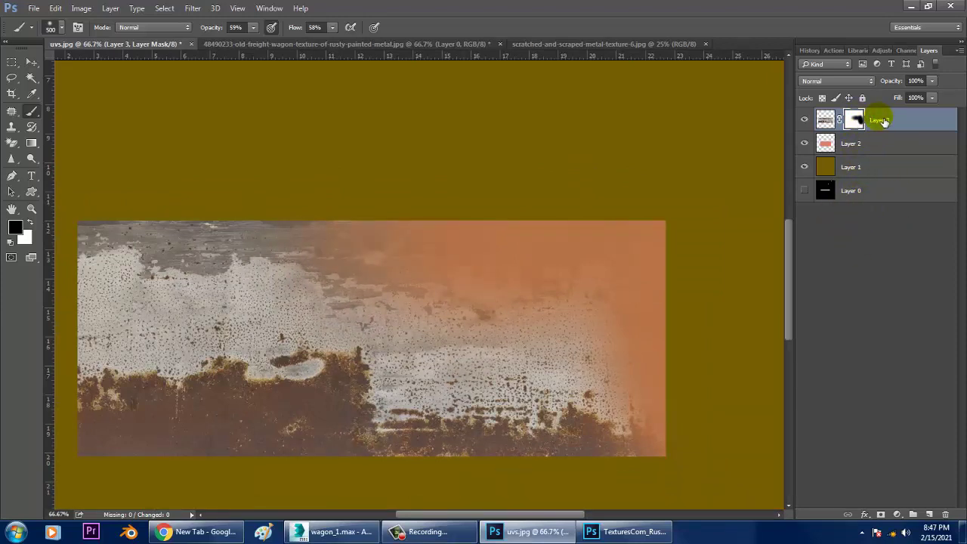
pyautogui.rightClick(854, 118)
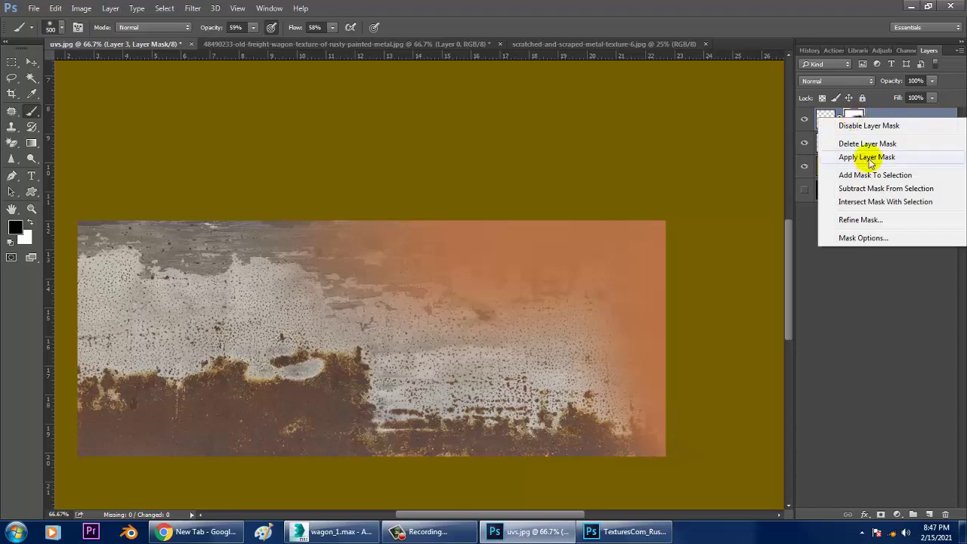
pyautogui.click(868, 144)
# Scale the rust texture to about 73%, place a copy beside it, and merge both layers
pyautogui.click(31, 62)
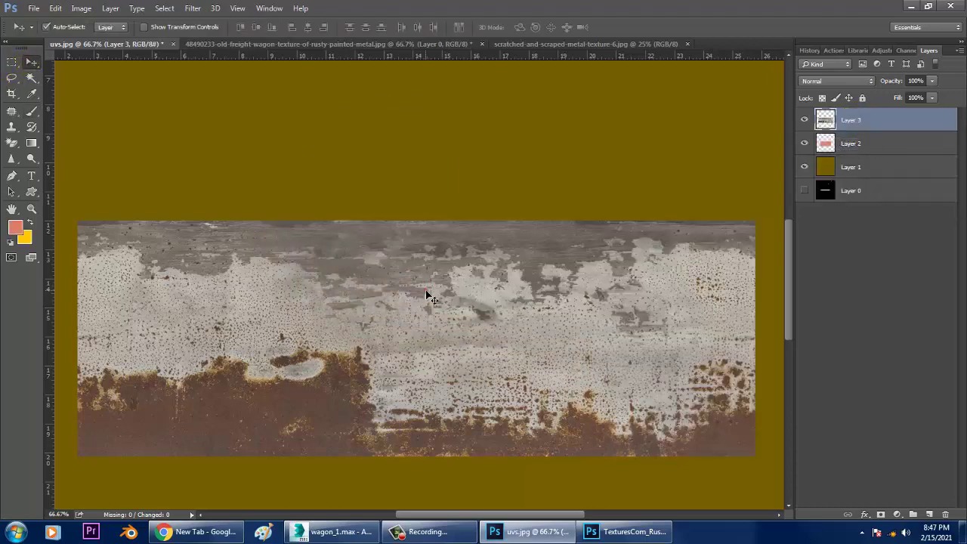
pyautogui.hotkey('ctrl', 't')
pyautogui.moveTo(756, 455)
pyautogui.keyDown('alt'); pyautogui.keyDown('shift'); pyautogui.mouseDown()
pyautogui.moveTo(678, 402)
pyautogui.moveTo(597, 376)
pyautogui.mouseUp(); pyautogui.keyUp('shift'); pyautogui.keyUp('alt')
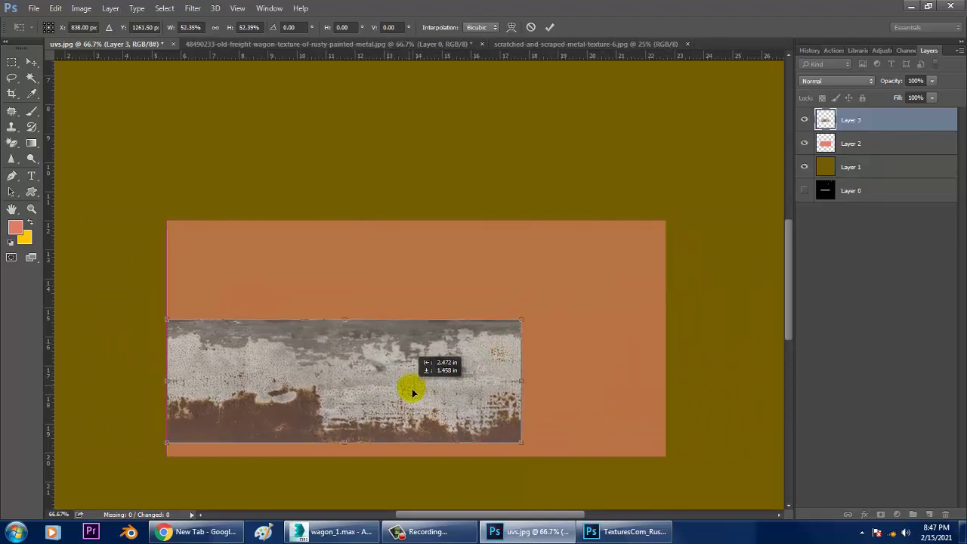
pyautogui.moveTo(406, 366); pyautogui.dragTo(413, 400)
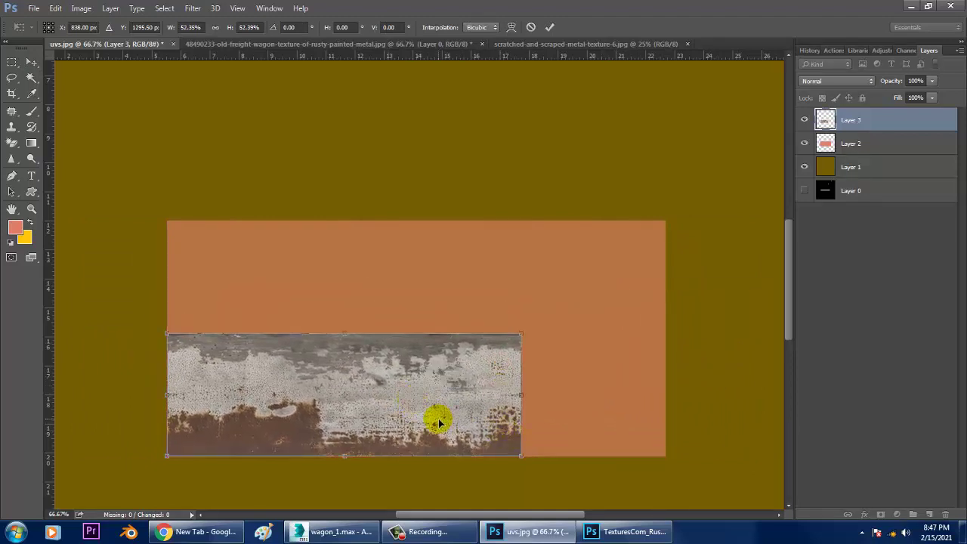
pyautogui.press('Return')
pyautogui.keyDown('alt'); pyautogui.moveTo(279, 399); pyautogui.dragTo(636, 405); pyautogui.keyUp('alt')
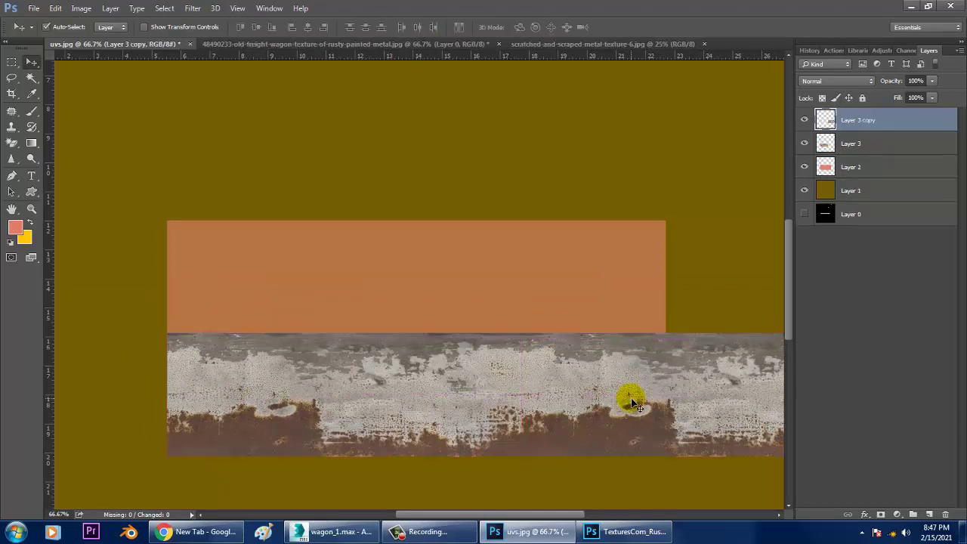
pyautogui.keyDown('ctrl'); pyautogui.click(854, 143); pyautogui.keyUp('ctrl')
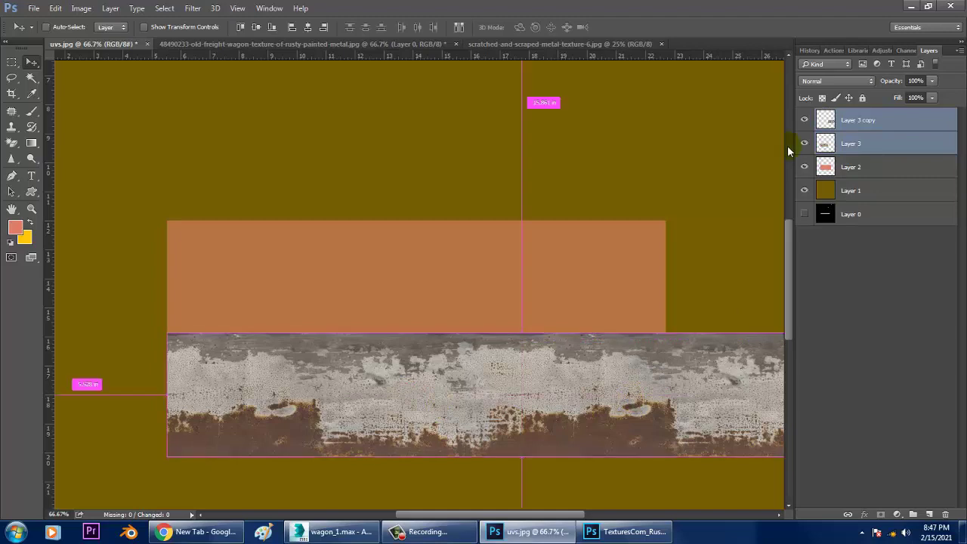
pyautogui.hotkey('ctrl', 'e')
# Move and stretch the merged rust texture to cover the orange area
pyautogui.moveTo(632, 372); pyautogui.dragTo(527, 337)
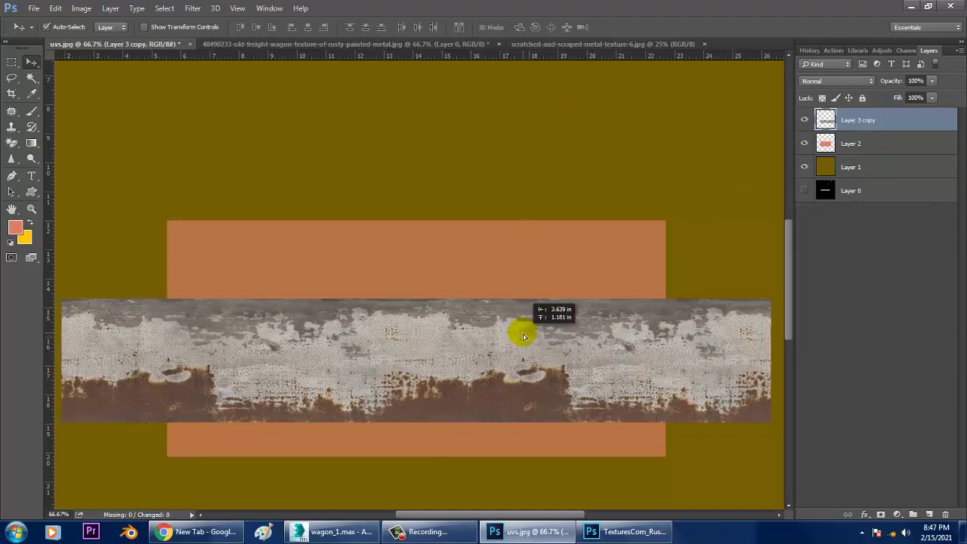
pyautogui.hotkey('ctrl', 't')
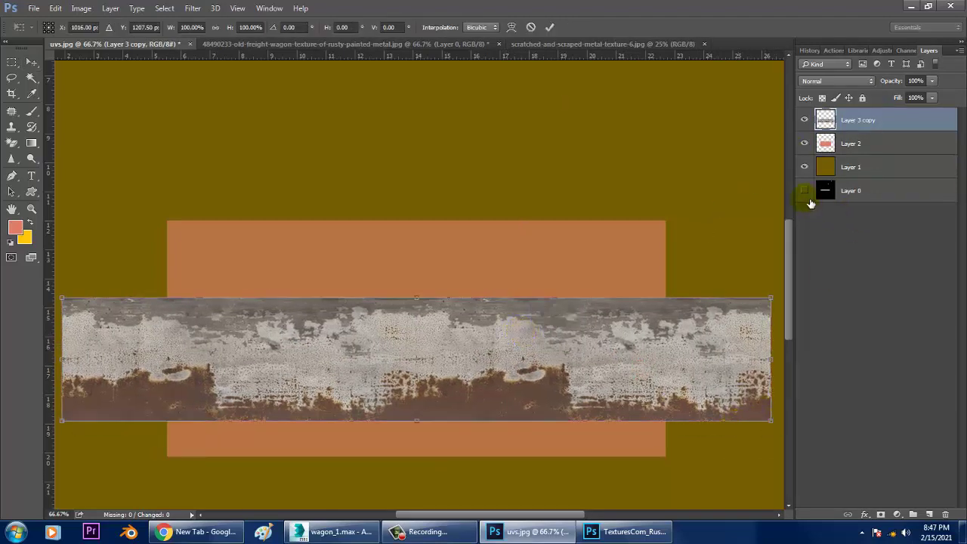
pyautogui.moveTo(773, 428); pyautogui.dragTo(452, 398)
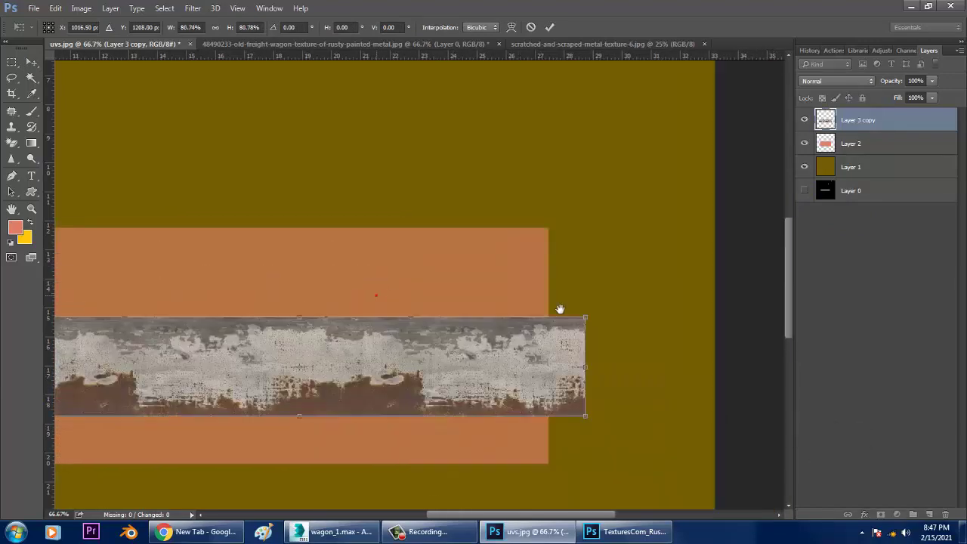
pyautogui.moveTo(452, 398); pyautogui.dragTo(428, 314)
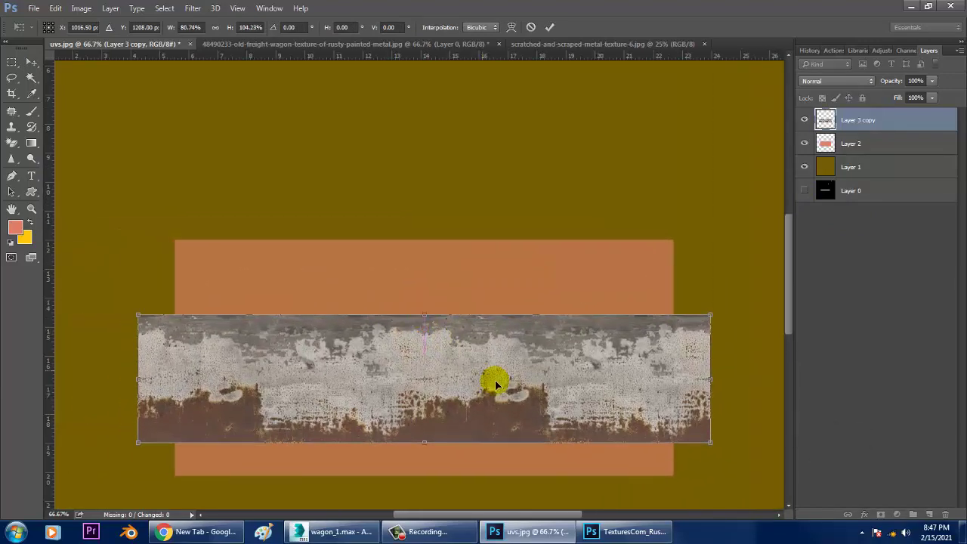
pyautogui.moveTo(495, 380); pyautogui.dragTo(485, 290)
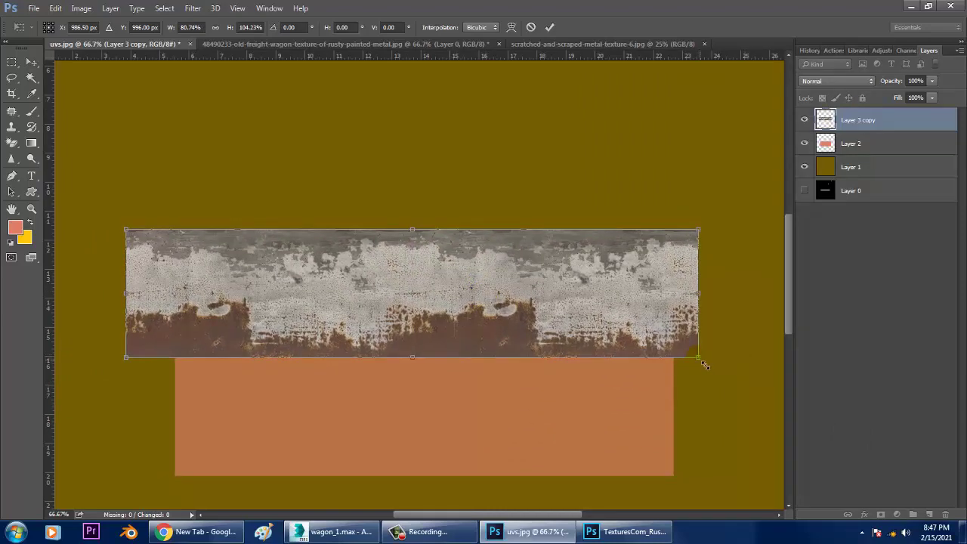
pyautogui.moveTo(704, 366)
pyautogui.mouseDown()
pyautogui.moveTo(822, 467)
pyautogui.moveTo(798, 454)
pyautogui.mouseUp()
pyautogui.moveTo(505, 376)
pyautogui.mouseDown()
pyautogui.moveTo(522, 395)
pyautogui.moveTo(501, 389)
pyautogui.mouseUp()
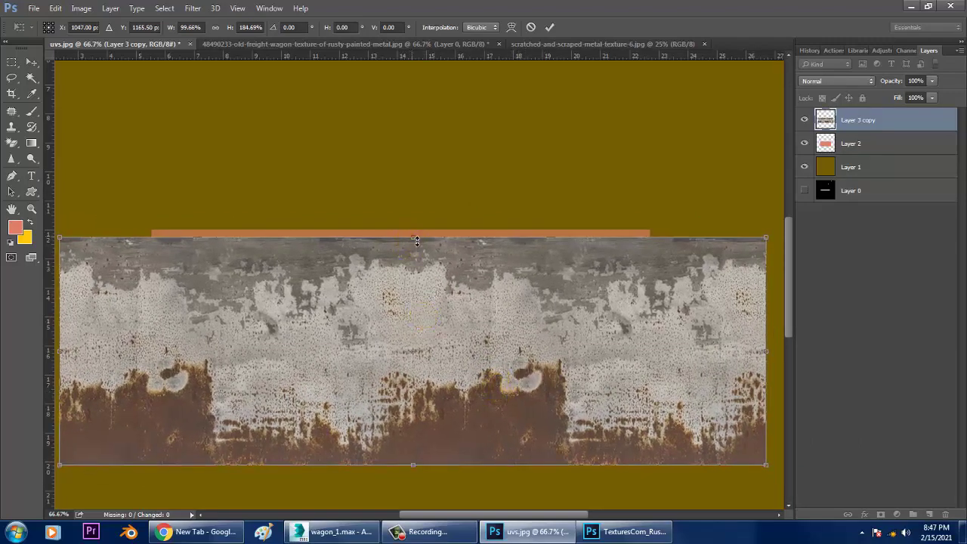
pyautogui.moveTo(416, 240); pyautogui.dragTo(417, 232)
pyautogui.doubleClick(456, 255)
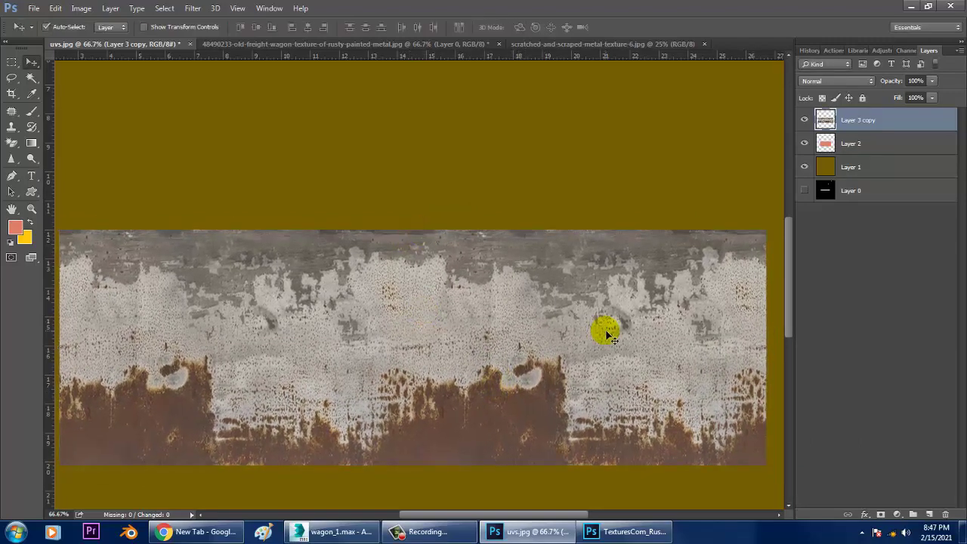
# Squash the texture's height to about 95% and nudge it slightly down
pyautogui.hotkey('ctrl', 't')
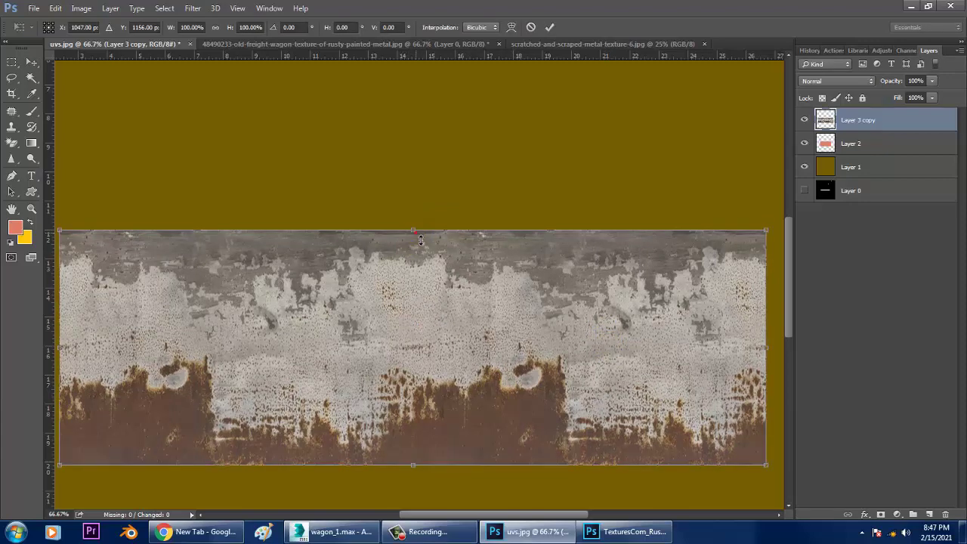
pyautogui.keyDown('alt'); pyautogui.moveTo(421, 240); pyautogui.dragTo(421, 248); pyautogui.keyUp('alt')
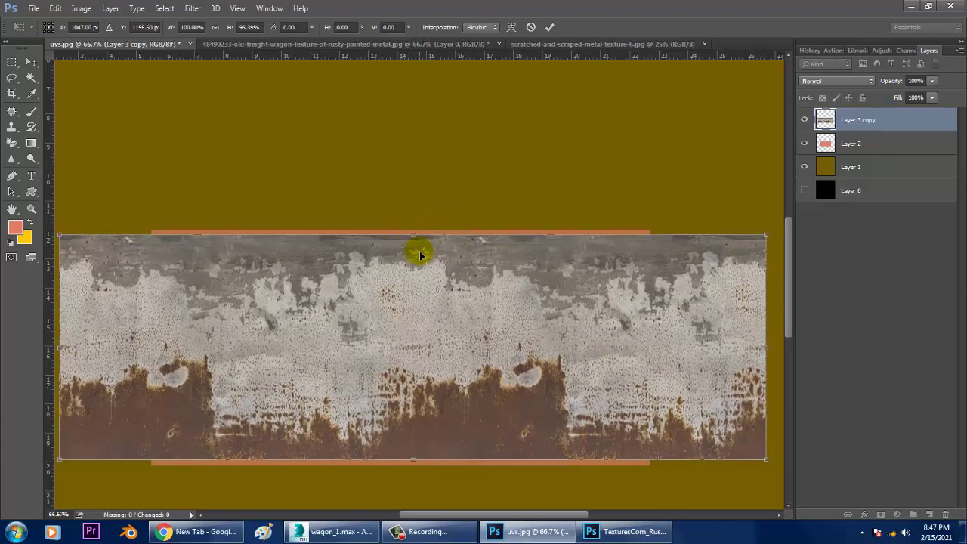
pyautogui.hotkey('shift', 'Down')
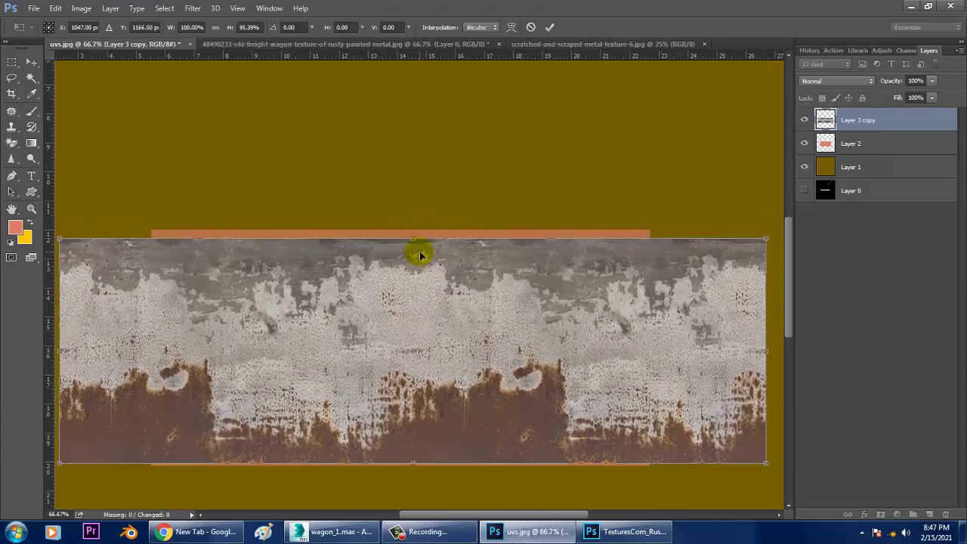
pyautogui.press('Return')
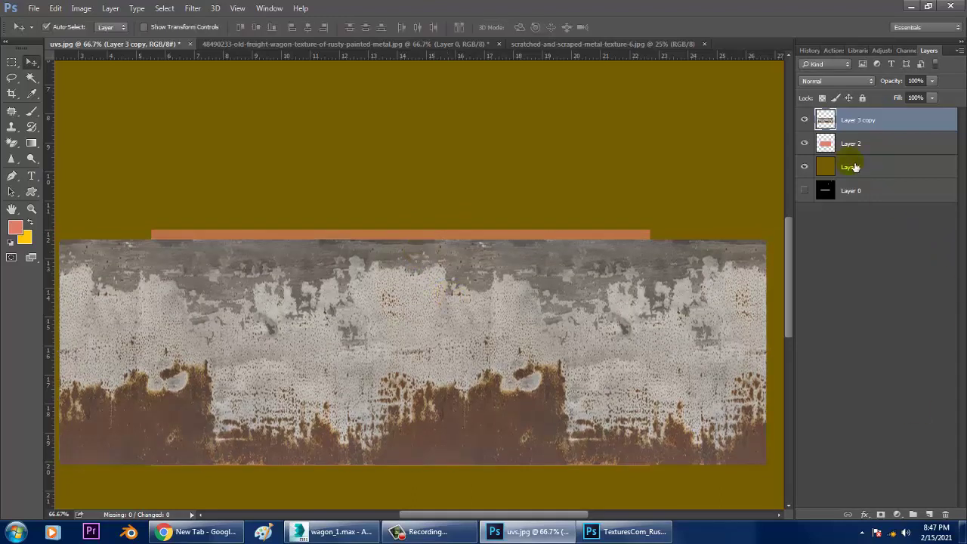
# Add a mask to Layer 3 copy and paint out the rust's right, middle and left areas
pyautogui.click(900, 517)
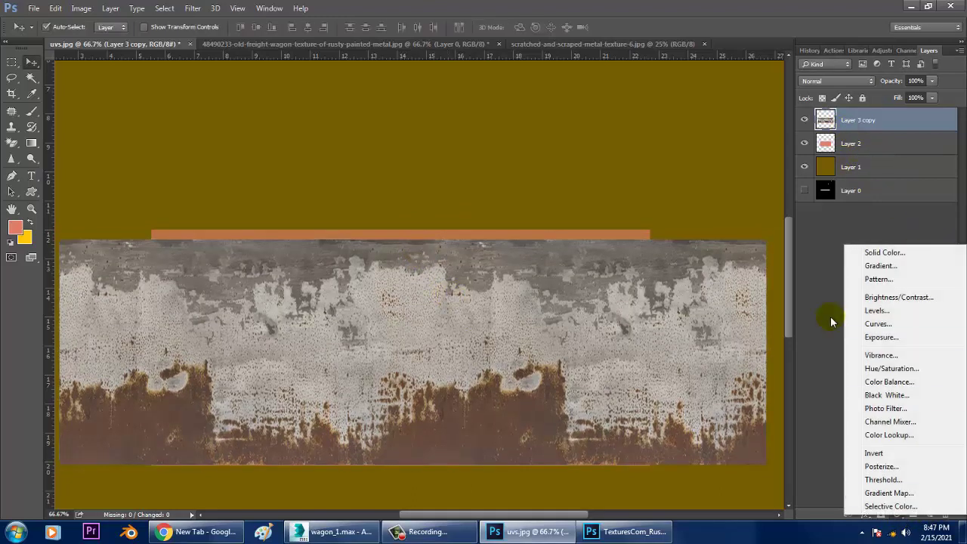
pyautogui.click(831, 318)
pyautogui.click(882, 514)
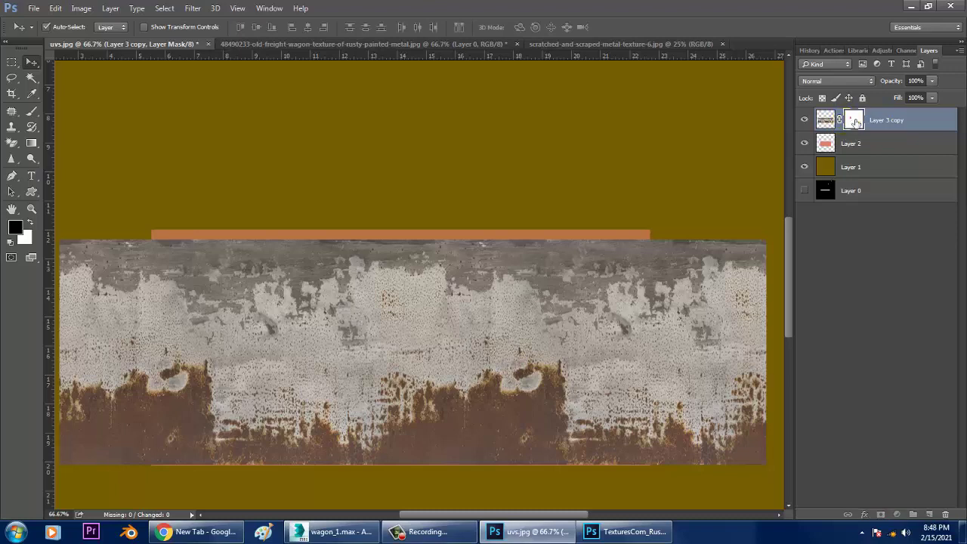
pyautogui.click(31, 119)
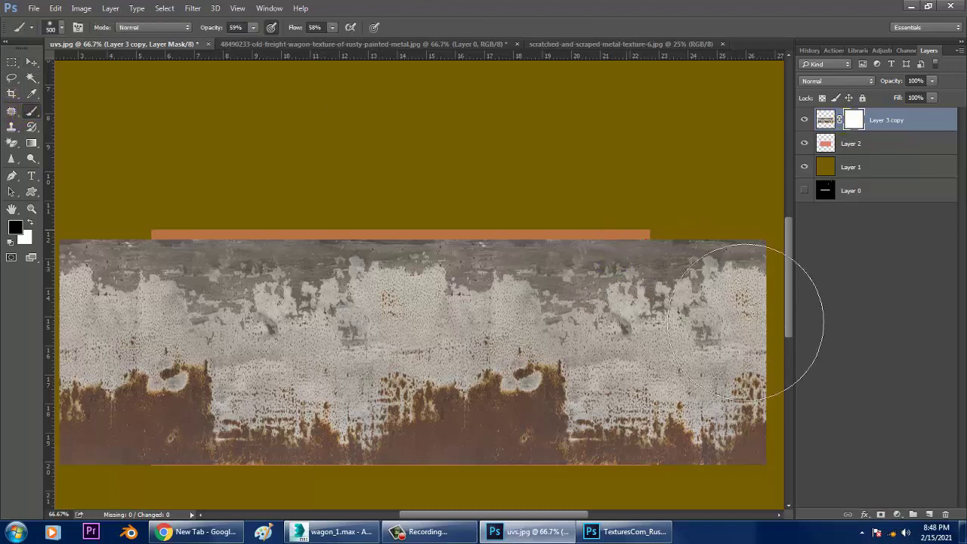
pyautogui.moveTo(771, 303)
pyautogui.mouseDown()
pyautogui.moveTo(645, 237)
pyautogui.moveTo(717, 224)
pyautogui.mouseUp()
pyautogui.moveTo(562, 182); pyautogui.dragTo(615, 295)
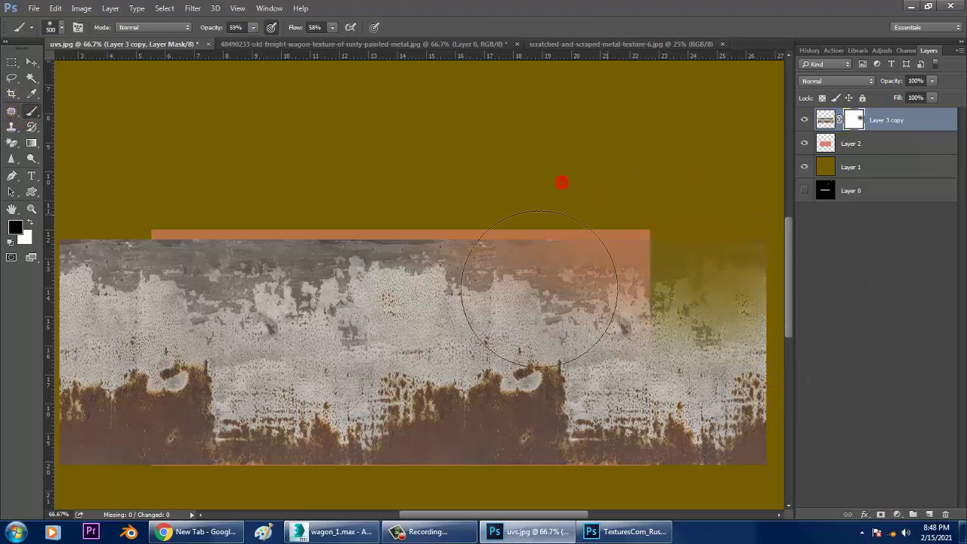
pyautogui.moveTo(532, 215)
pyautogui.mouseDown()
pyautogui.moveTo(421, 303)
pyautogui.moveTo(257, 306)
pyautogui.moveTo(269, 281)
pyautogui.moveTo(237, 281)
pyautogui.moveTo(326, 186)
pyautogui.moveTo(393, 90)
pyautogui.mouseUp()
pyautogui.moveTo(356, 173)
pyautogui.mouseDown()
pyautogui.moveTo(227, 173)
pyautogui.moveTo(216, 216)
pyautogui.mouseUp()
# Keep masking the rust along the top and bottom edges and both sides
pyautogui.moveTo(545, 211)
pyautogui.mouseDown()
pyautogui.moveTo(434, 176)
pyautogui.moveTo(539, 141)
pyautogui.moveTo(723, 190)
pyautogui.moveTo(798, 221)
pyautogui.mouseUp()
pyautogui.moveTo(368, 393)
pyautogui.mouseDown()
pyautogui.moveTo(458, 454)
pyautogui.moveTo(445, 443)
pyautogui.mouseUp()
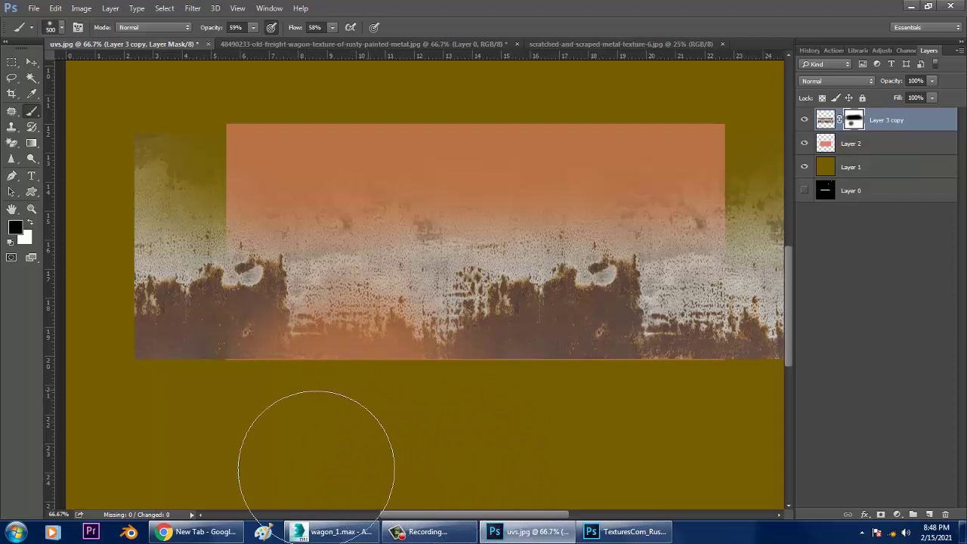
pyautogui.moveTo(315, 464); pyautogui.dragTo(309, 460)
pyautogui.moveTo(232, 450)
pyautogui.mouseDown()
pyautogui.moveTo(330, 464)
pyautogui.moveTo(367, 454)
pyautogui.moveTo(432, 464)
pyautogui.moveTo(439, 479)
pyautogui.mouseUp()
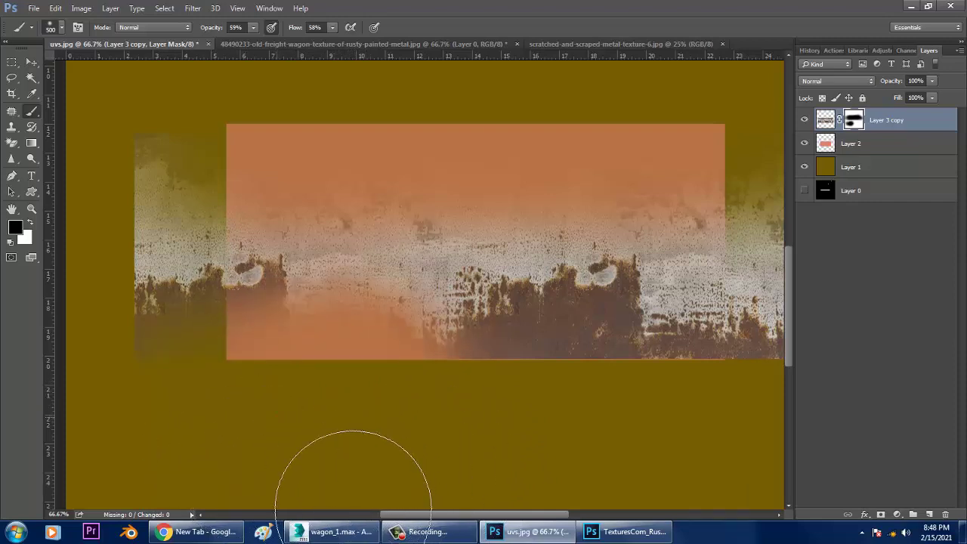
pyautogui.moveTo(527, 411); pyautogui.dragTo(470, 413)
pyautogui.moveTo(643, 242)
pyautogui.mouseDown()
pyautogui.moveTo(680, 303)
pyautogui.moveTo(666, 226)
pyautogui.moveTo(635, 317)
pyautogui.moveTo(597, 333)
pyautogui.mouseUp()
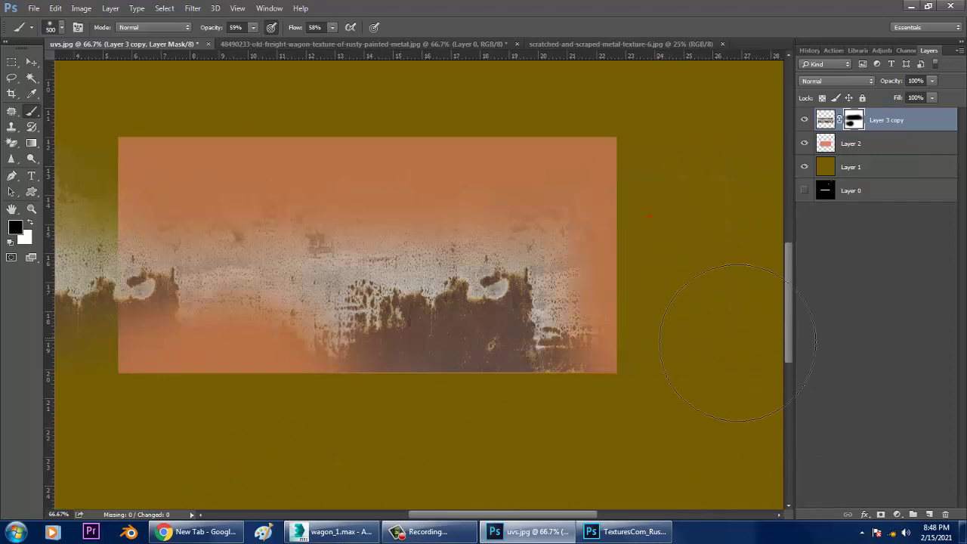
pyautogui.moveTo(178, 333); pyautogui.dragTo(432, 346)
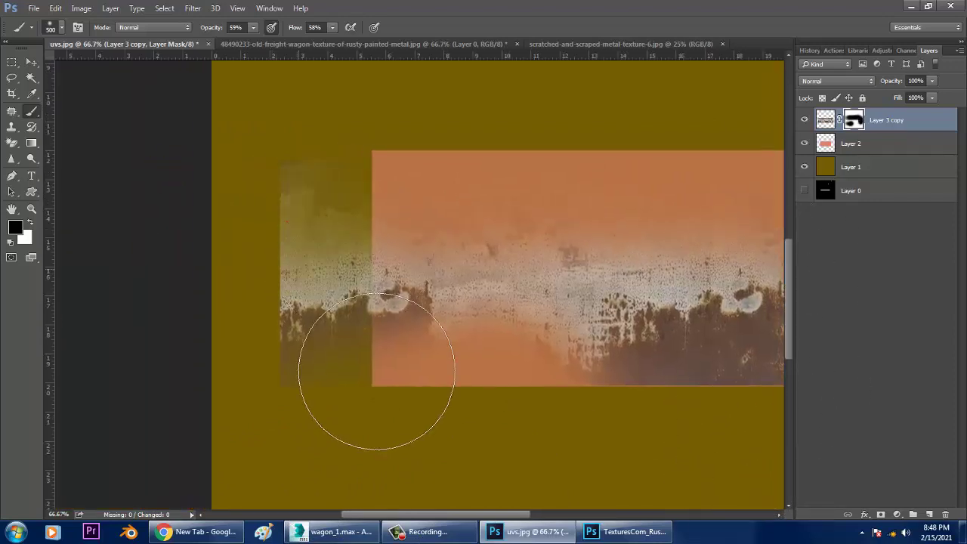
pyautogui.moveTo(338, 335)
pyautogui.mouseDown()
pyautogui.moveTo(346, 313)
pyautogui.moveTo(378, 335)
pyautogui.mouseUp()
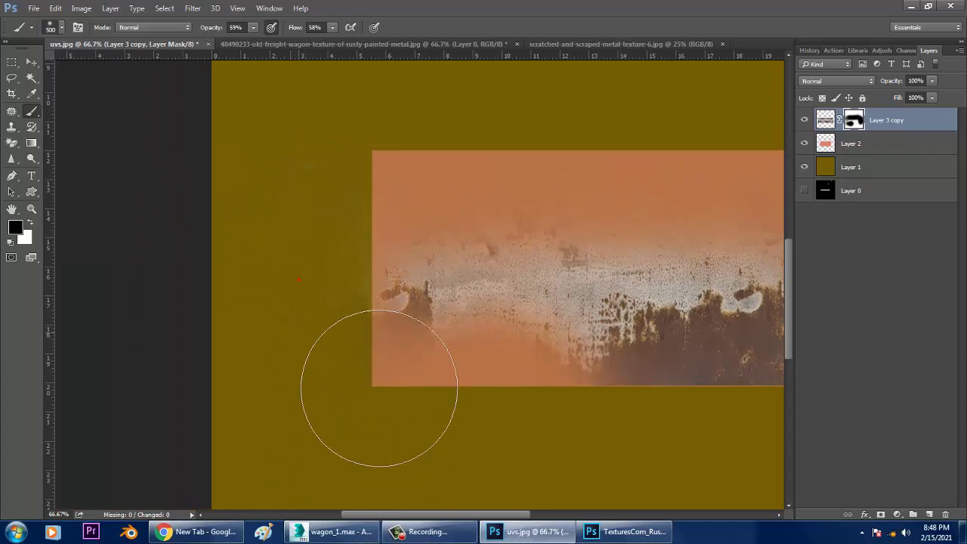
# Check against the UV wireframe, then switch to the scratched-metal texture document
pyautogui.click(804, 192)
pyautogui.click(805, 192)
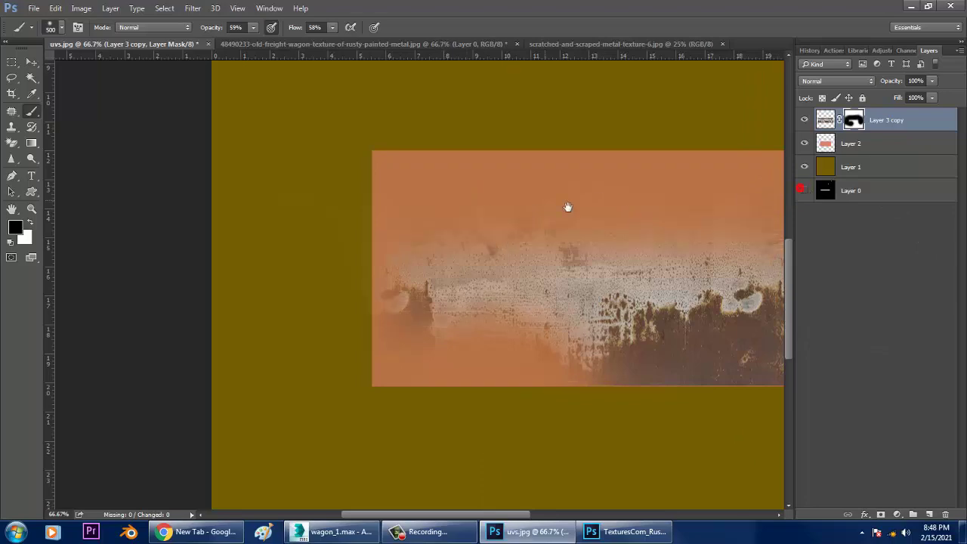
pyautogui.moveTo(566, 204); pyautogui.dragTo(289, 166)
pyautogui.click(448, 43)
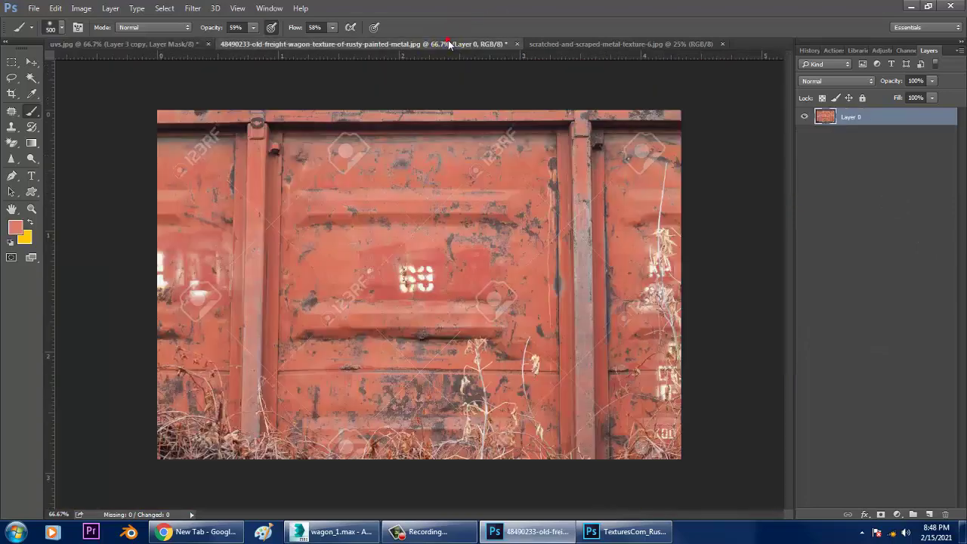
pyautogui.click(595, 44)
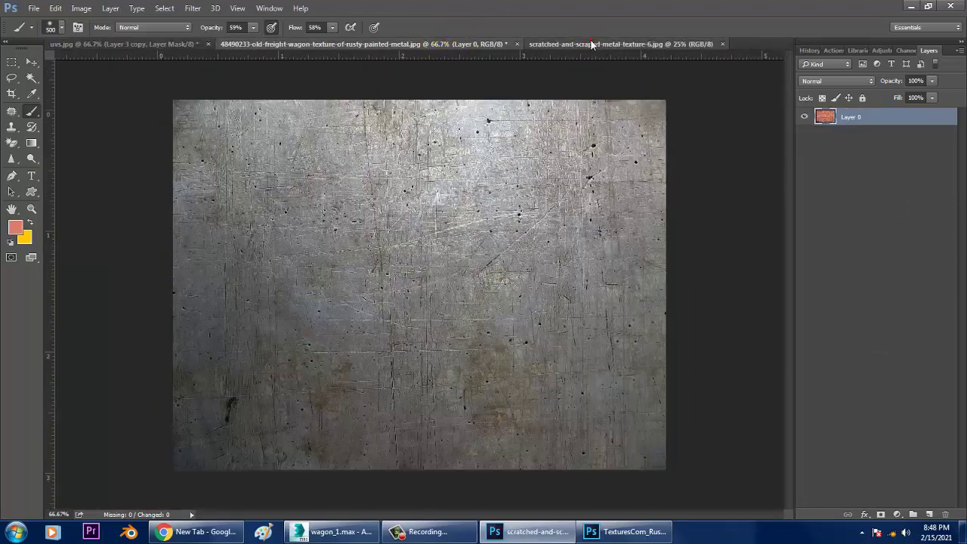
# Copy the scratched-metal texture into the uvs.jpg document
pyautogui.click(28, 63)
pyautogui.moveTo(563, 45); pyautogui.dragTo(643, 140)
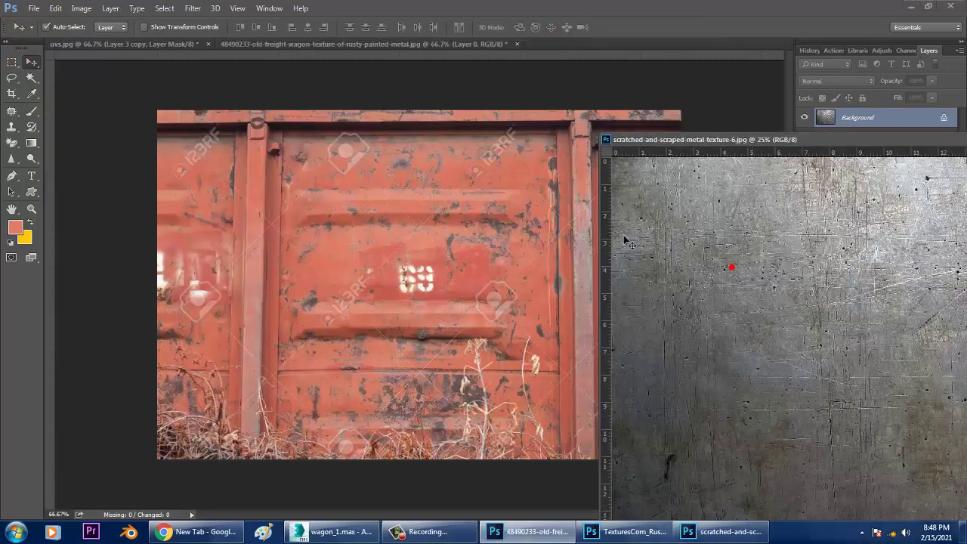
pyautogui.click(143, 43)
pyautogui.moveTo(320, 177); pyautogui.dragTo(532, 206)
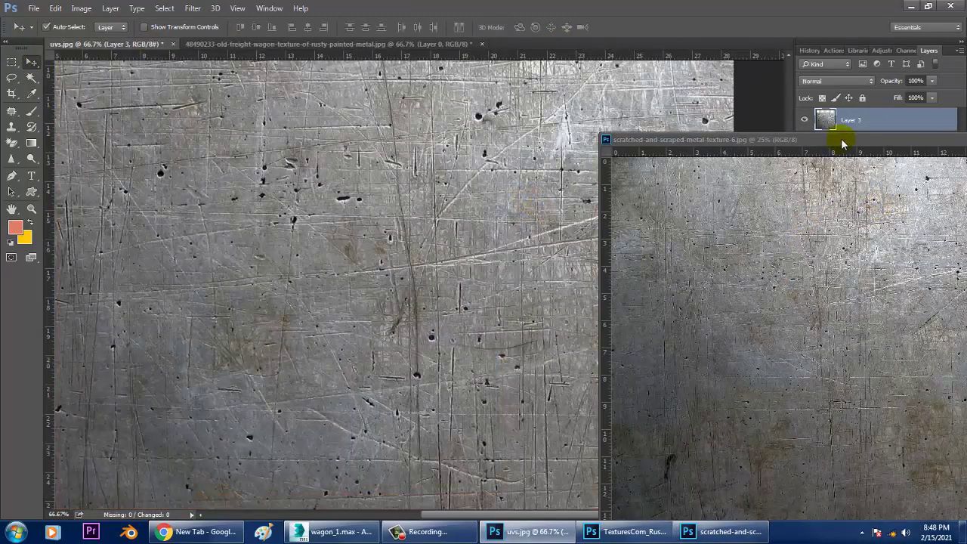
pyautogui.moveTo(838, 139); pyautogui.dragTo(520, 148)
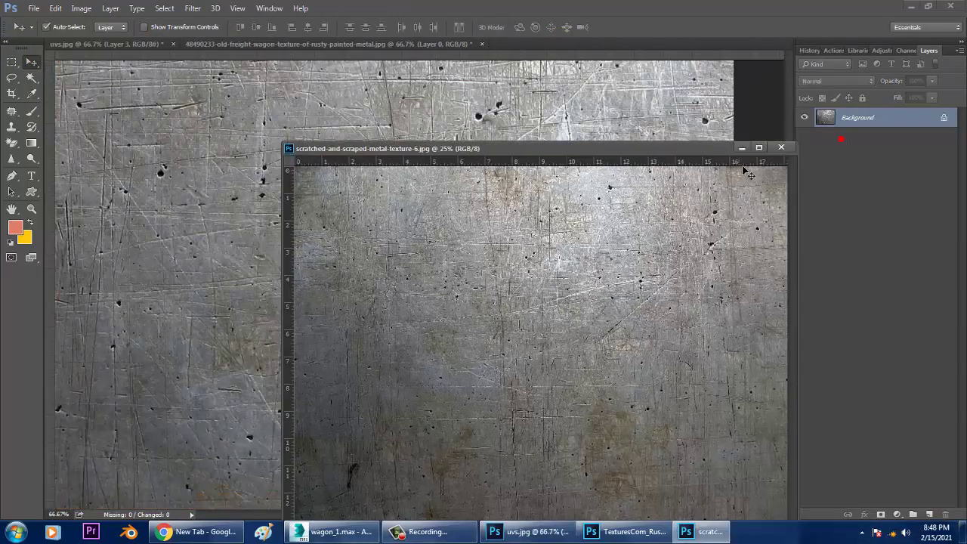
pyautogui.click(741, 148)
pyautogui.keyDown('alt'); pyautogui.scroll(-1, 519, 223); pyautogui.keyUp('alt')
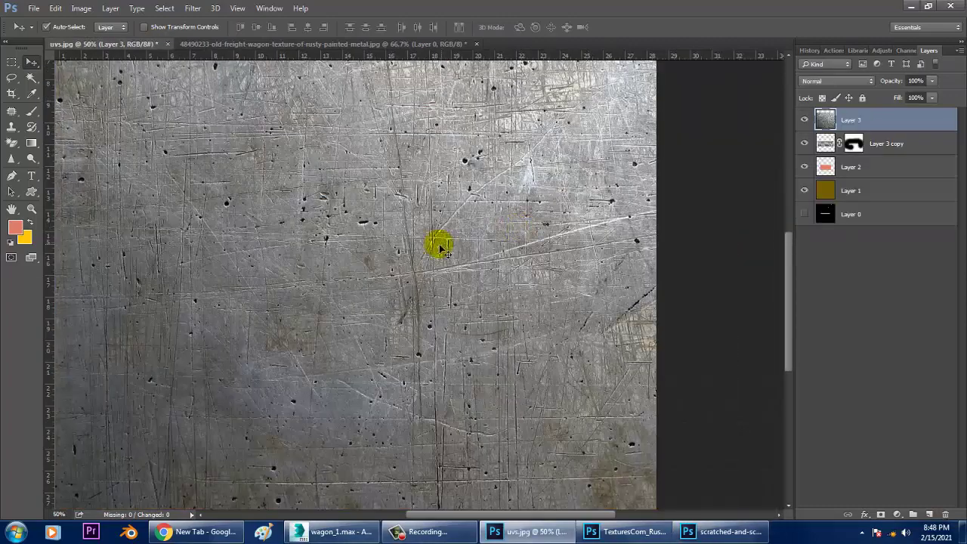
# Shrink the metal texture to a small tile at the orange strip's top-left and duplicate it
pyautogui.hotkey('ctrl', 't')
pyautogui.keyDown('alt'); pyautogui.scroll(-1, 427, 249); pyautogui.keyUp('alt')
pyautogui.keyDown('alt'); pyautogui.scroll(-1, 428, 245); pyautogui.keyUp('alt')
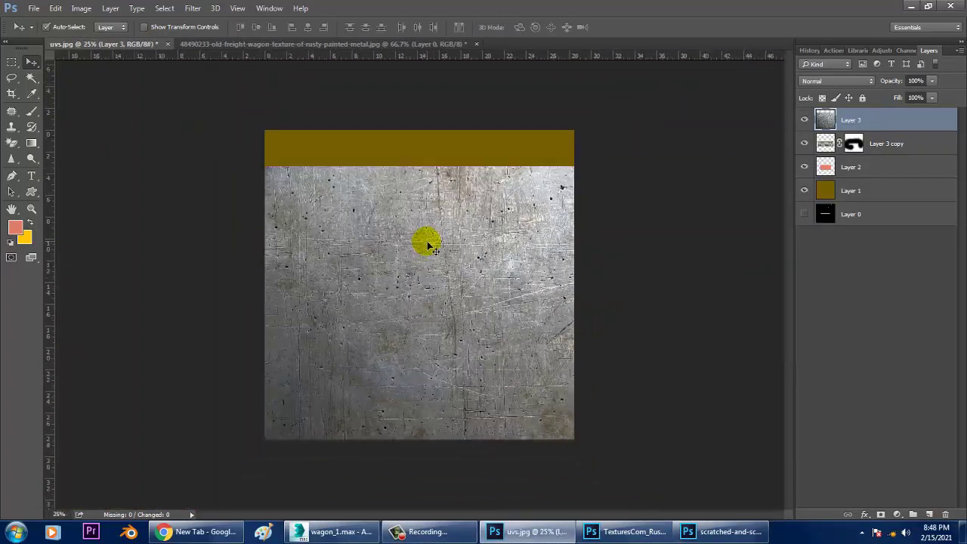
pyautogui.keyDown('shift'); pyautogui.moveTo(249, 163); pyautogui.dragTo(459, 333); pyautogui.keyUp('shift')
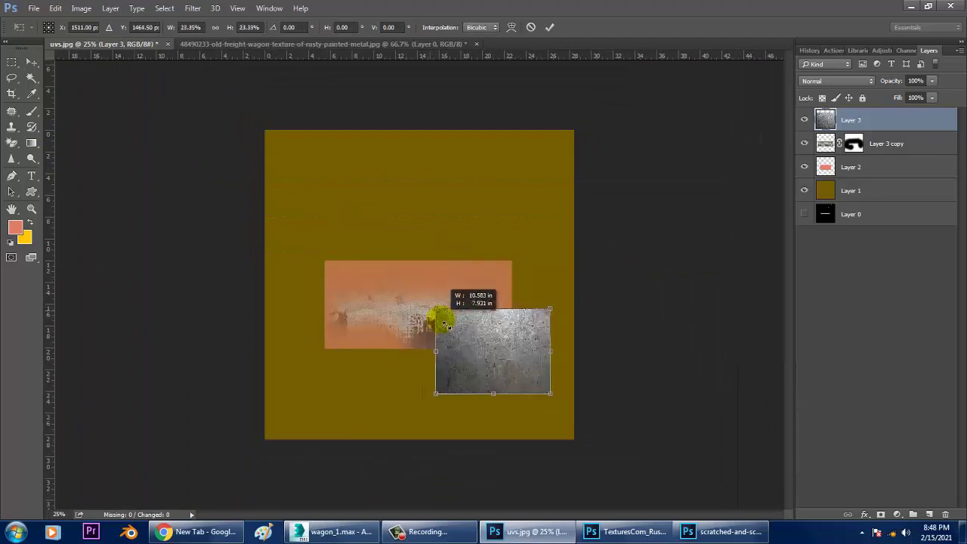
pyautogui.hotkey('ctrl', '+')
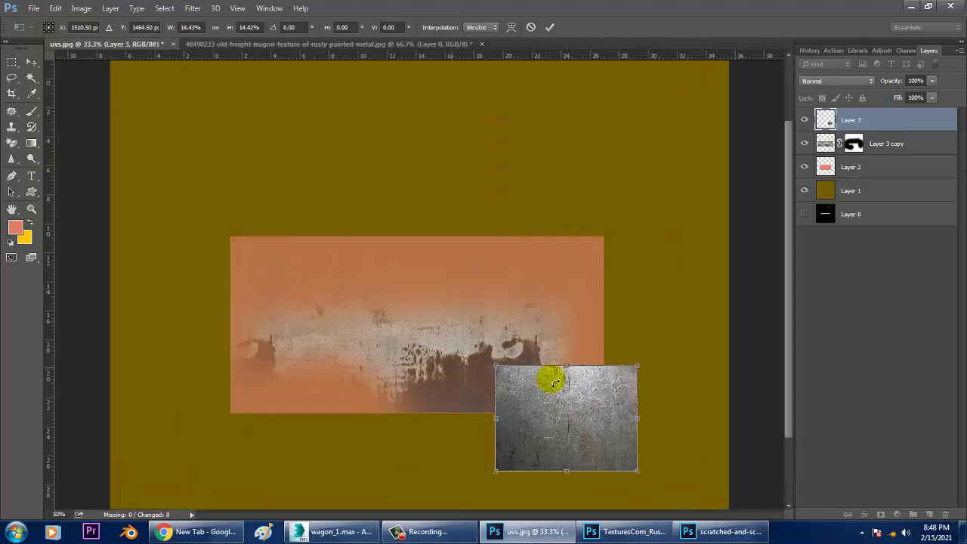
pyautogui.moveTo(576, 412)
pyautogui.mouseDown()
pyautogui.moveTo(309, 281)
pyautogui.moveTo(320, 280)
pyautogui.moveTo(316, 290)
pyautogui.moveTo(439, 303)
pyautogui.mouseUp()
pyautogui.press('Return')
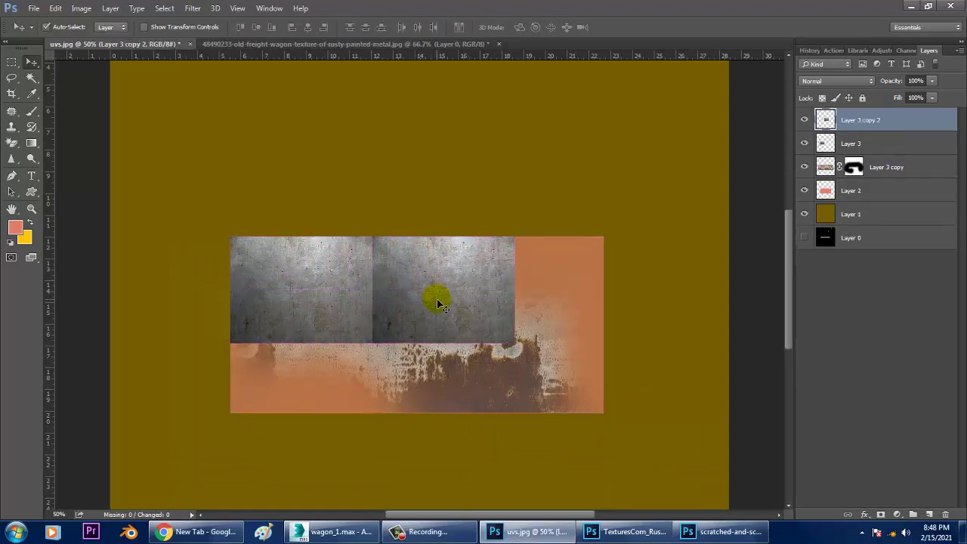
# Flip the duplicate metal tile horizontally and merge both tiles into one layer
pyautogui.hotkey('ctrl', 't')
pyautogui.rightClick(427, 283)
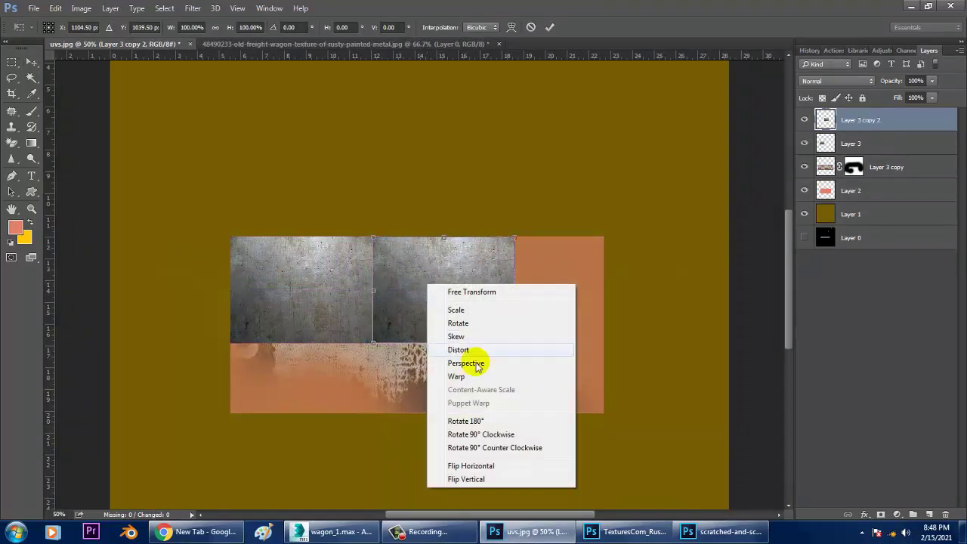
pyautogui.click(489, 465)
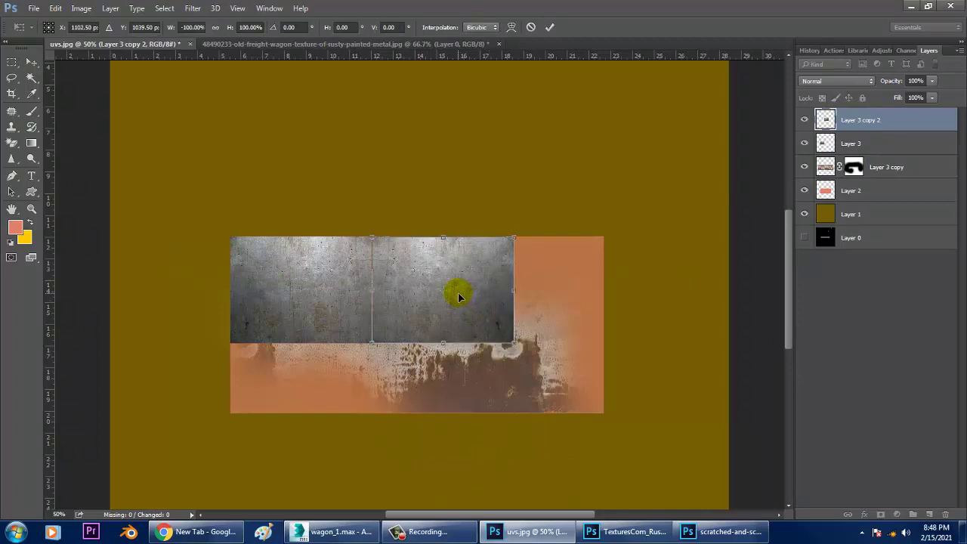
pyautogui.press('Return')
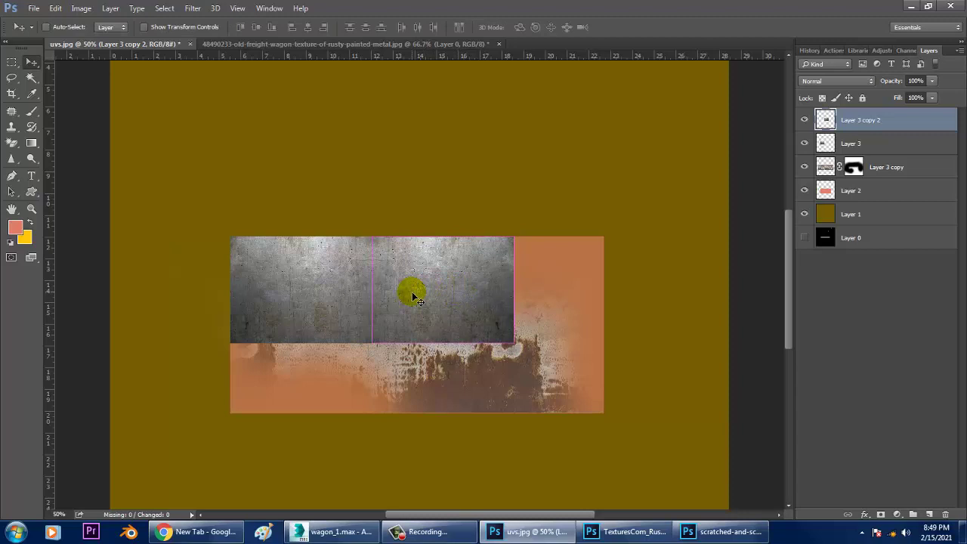
pyautogui.keyDown('ctrl'); pyautogui.click(863, 144); pyautogui.keyUp('ctrl')
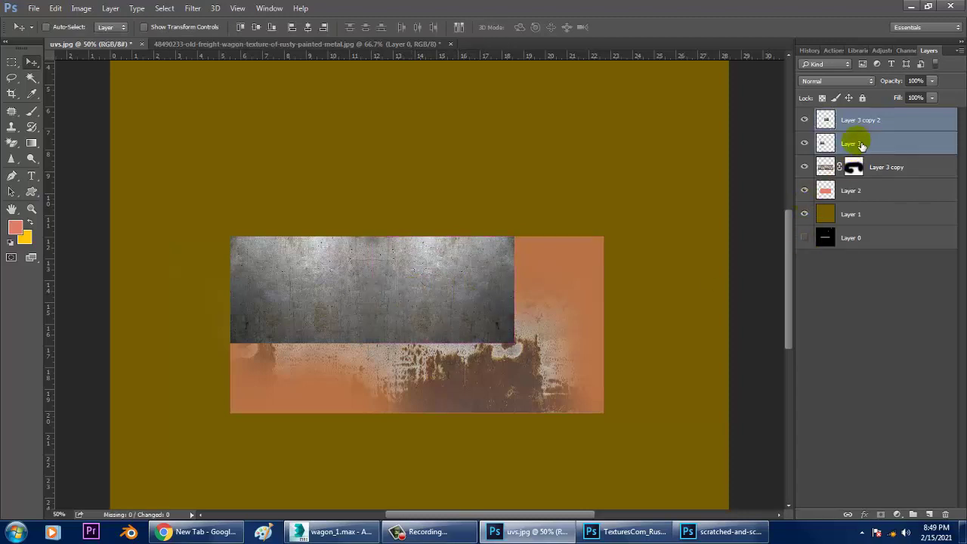
pyautogui.hotkey('ctrl', 'e')
# Enlarge and reposition the merged metal layer over the whole orange strip
pyautogui.hotkey('ctrl', 't')
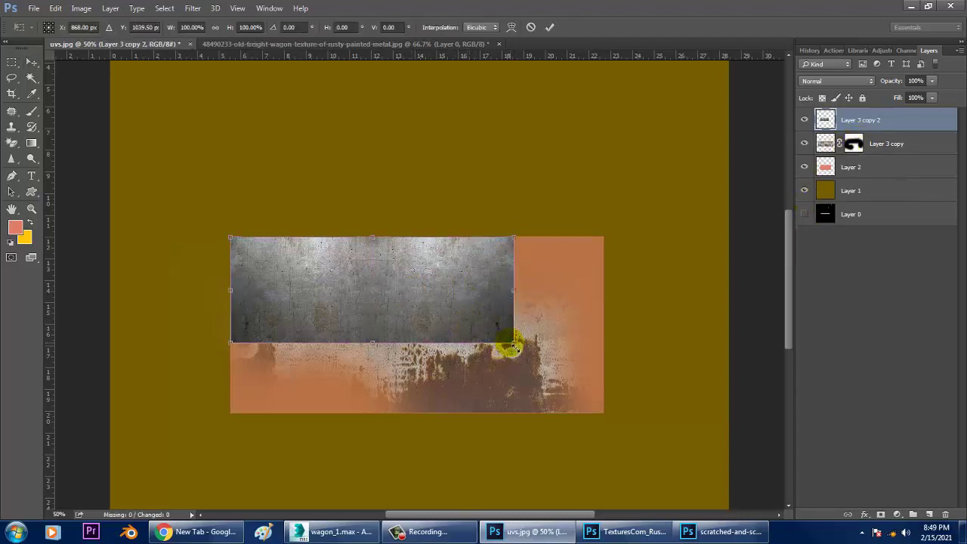
pyautogui.keyDown('alt'); pyautogui.keyDown('shift'); pyautogui.moveTo(514, 346); pyautogui.dragTo(565, 359); pyautogui.keyUp('shift'); pyautogui.keyUp('alt')
pyautogui.moveTo(475, 328)
pyautogui.mouseDown()
pyautogui.moveTo(524, 368)
pyautogui.moveTo(508, 331)
pyautogui.mouseUp()
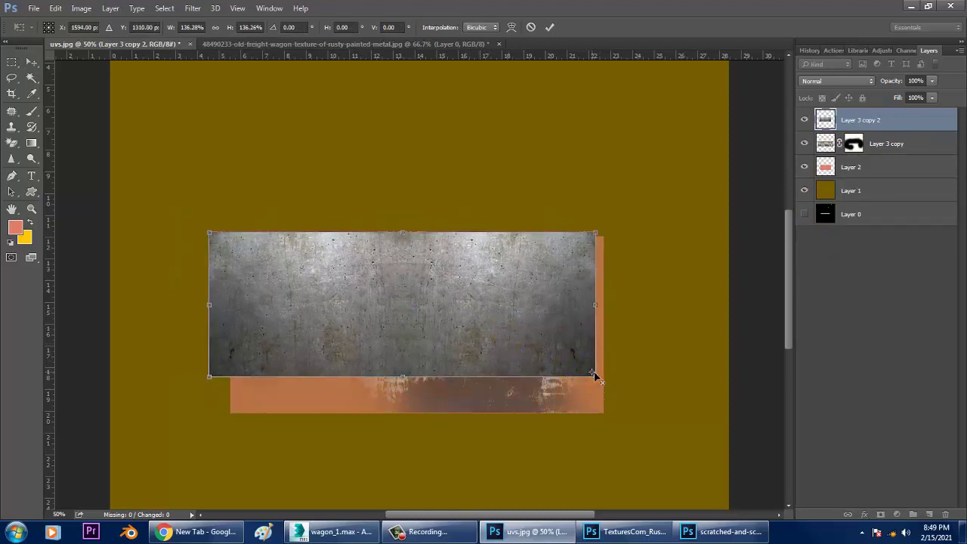
pyautogui.doubleClick(432, 317)
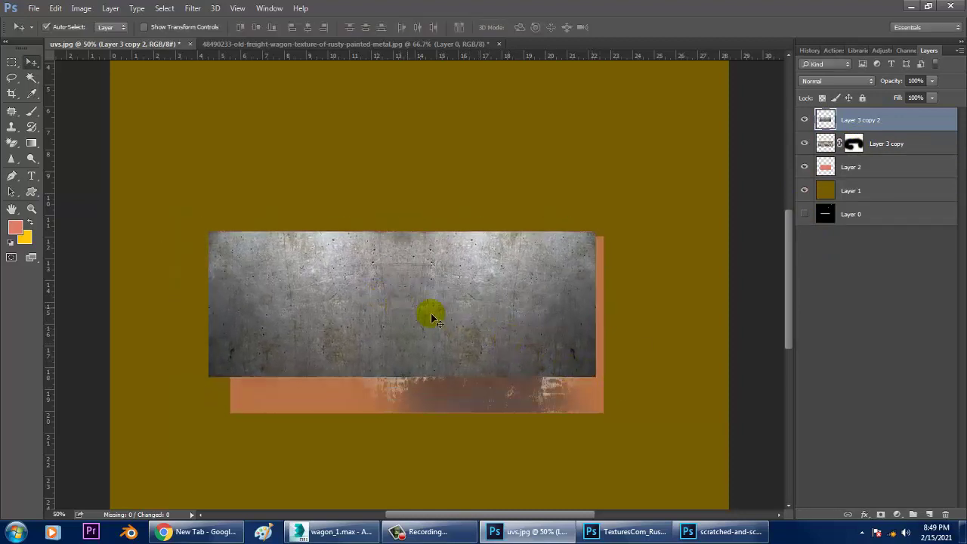
pyautogui.hotkey('ctrl', 't')
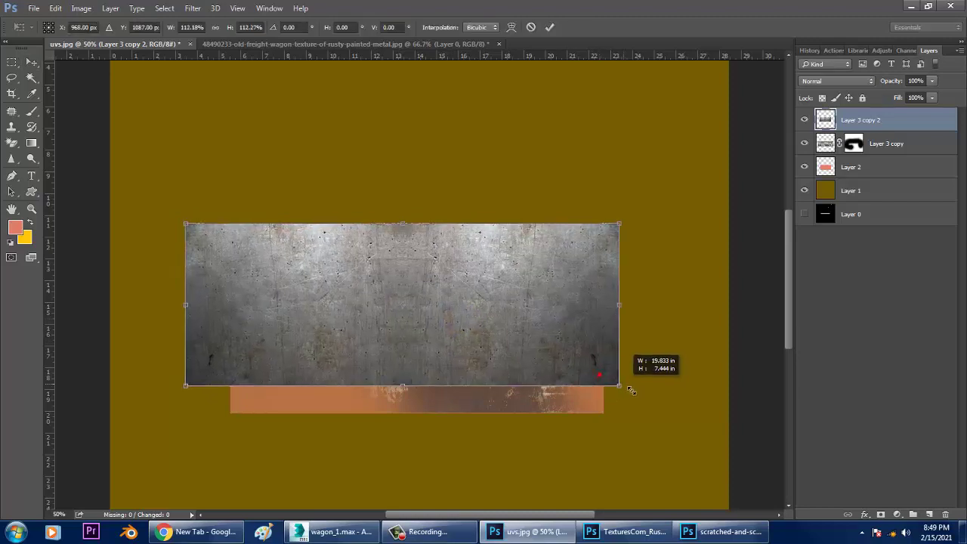
pyautogui.moveTo(605, 381); pyautogui.dragTo(641, 406)
pyautogui.moveTo(512, 309); pyautogui.dragTo(515, 335)
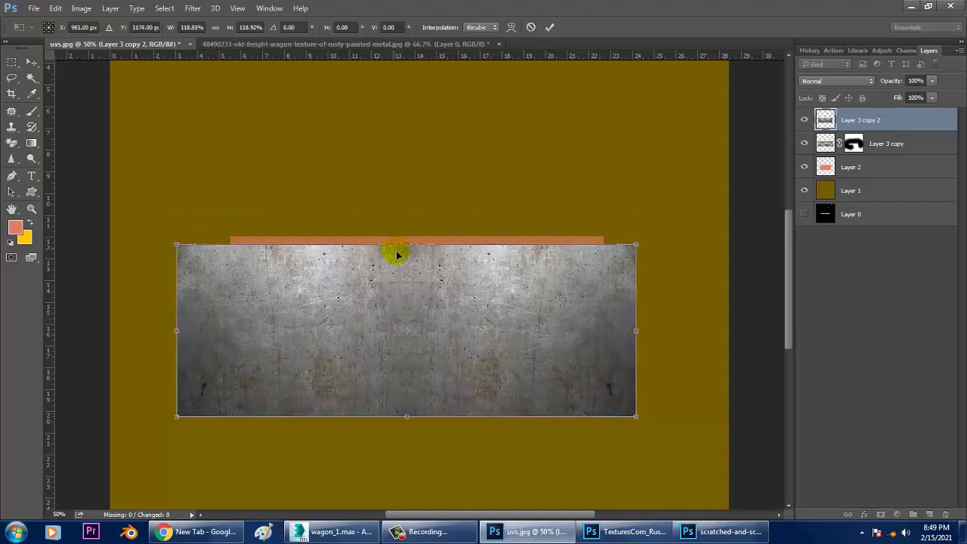
pyautogui.moveTo(412, 247); pyautogui.dragTo(409, 241)
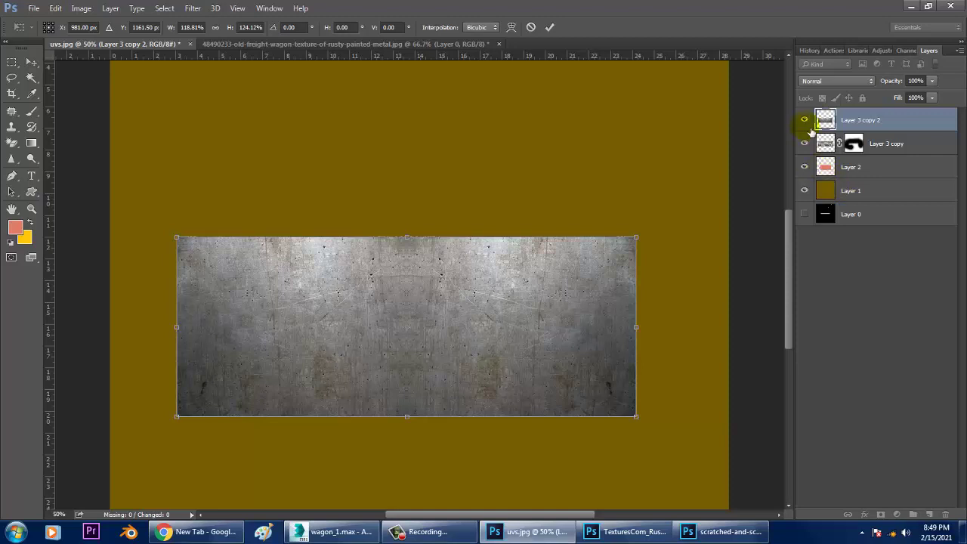
# Commit the metal layer's size and compare blend modes starting from Multiply
pyautogui.press('Return')
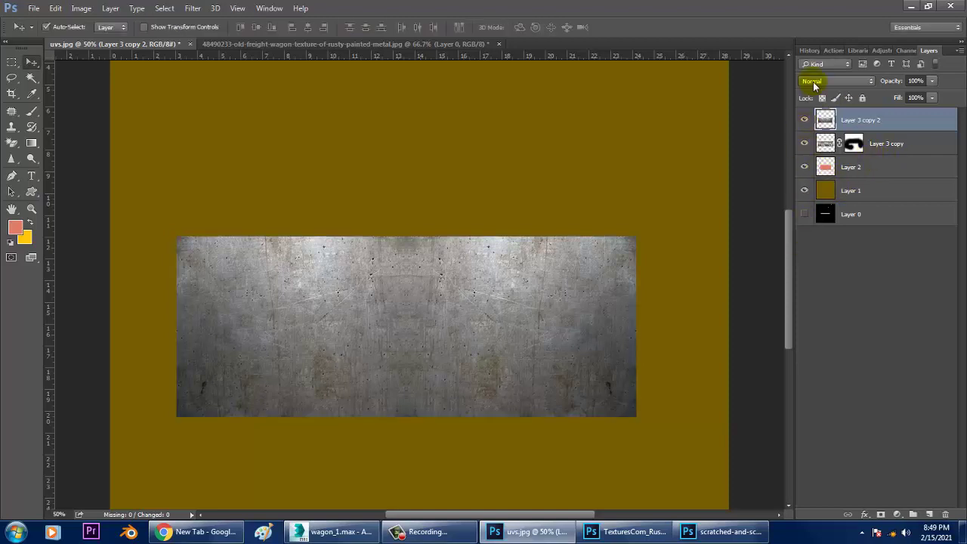
pyautogui.click(814, 81)
pyautogui.click(816, 113)
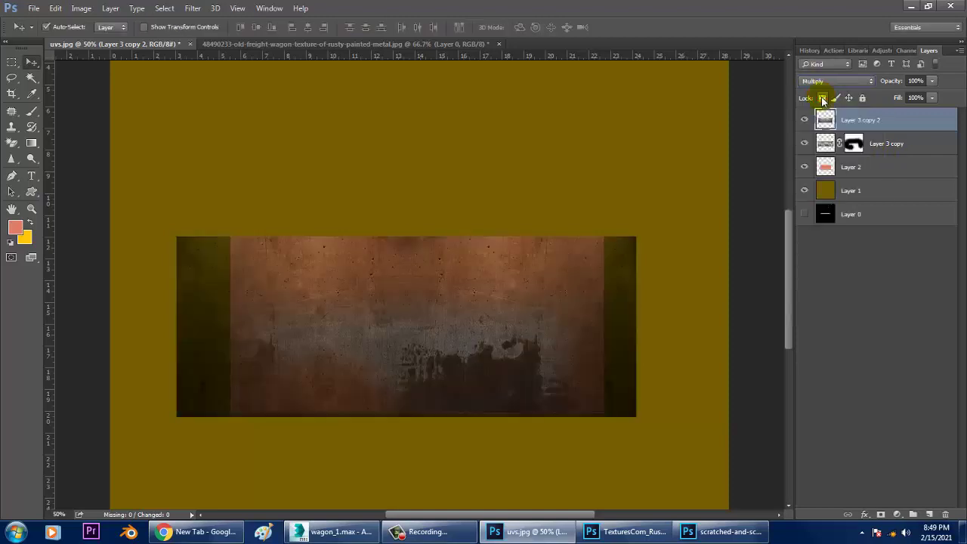
pyautogui.press('Down')
pyautogui.press('Down')
pyautogui.press('Down')
pyautogui.press('Down')
pyautogui.press('Down')
pyautogui.press('Down')
pyautogui.press('Down')
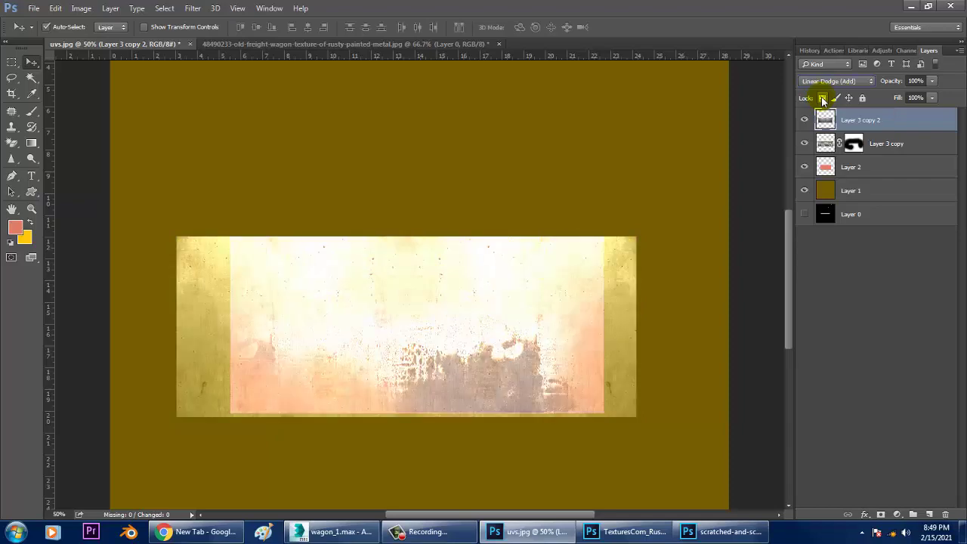
pyautogui.press('Down')
pyautogui.press('Down')
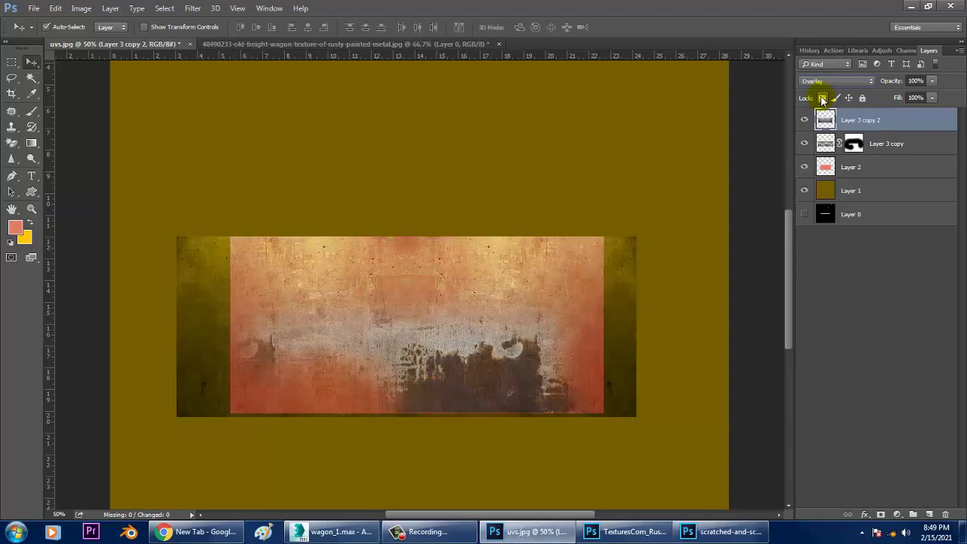
pyautogui.press('Down')
pyautogui.press('Down')
pyautogui.press('Down')
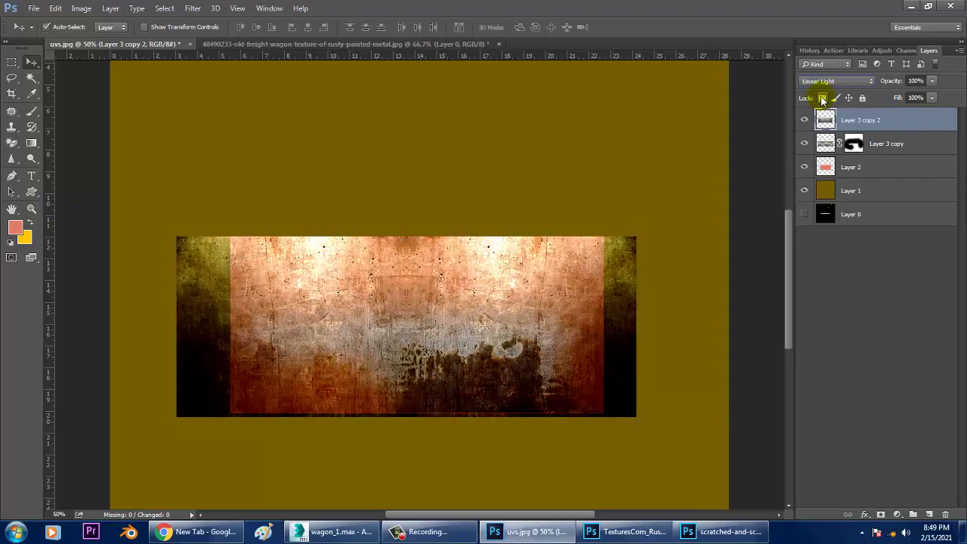
pyautogui.press('Down')
pyautogui.press('Down')
pyautogui.press('Down')
pyautogui.press('Down')
pyautogui.press('Down')
pyautogui.press('Down')
pyautogui.press('Down')
pyautogui.press('Down')
pyautogui.press('Down')
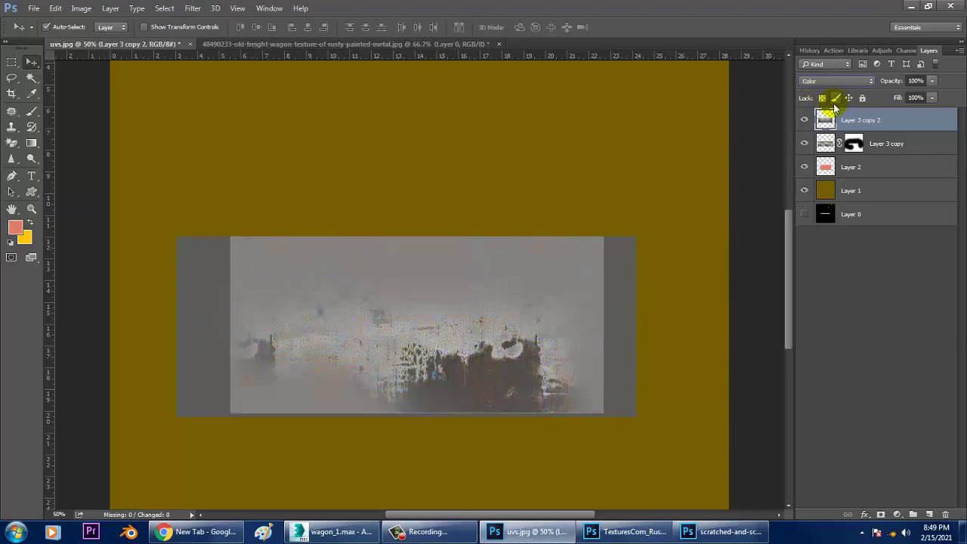
pyautogui.press('Down')
pyautogui.press('Down')
# Set the metal layer back to Normal blending and lower its opacity to 16%
pyautogui.click(839, 81)
pyautogui.click(839, 90)
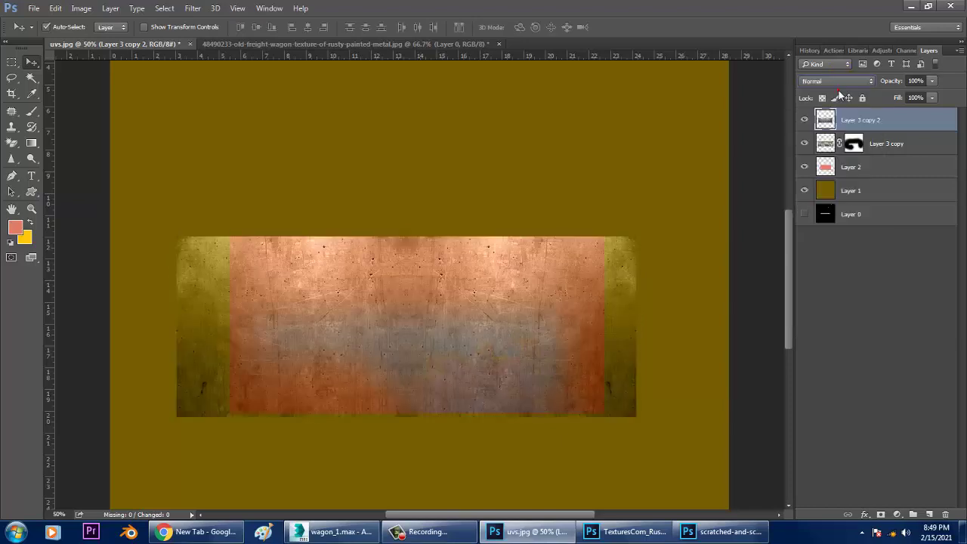
pyautogui.press('Down')
pyautogui.press('Down')
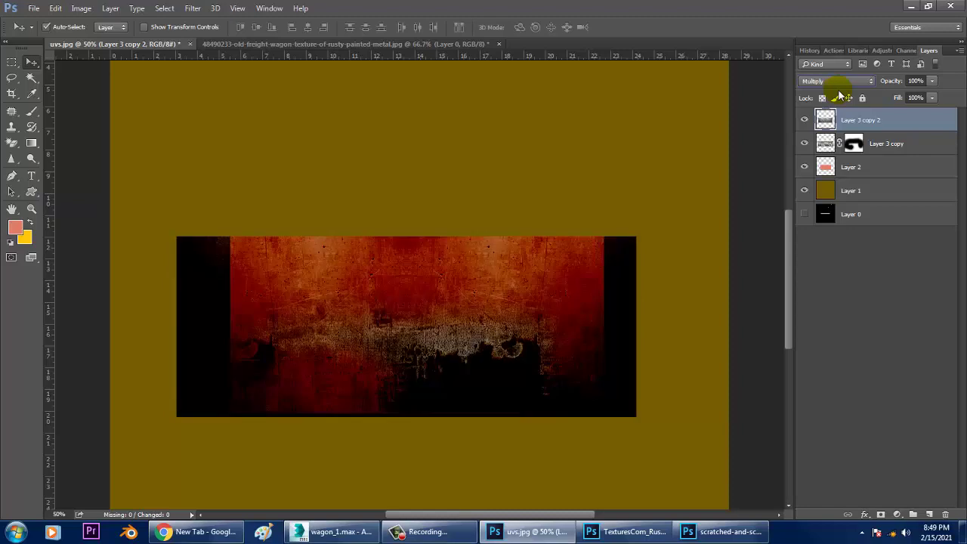
pyautogui.press('Up')
pyautogui.press('Up')
pyautogui.press('Up')
pyautogui.press('Up')
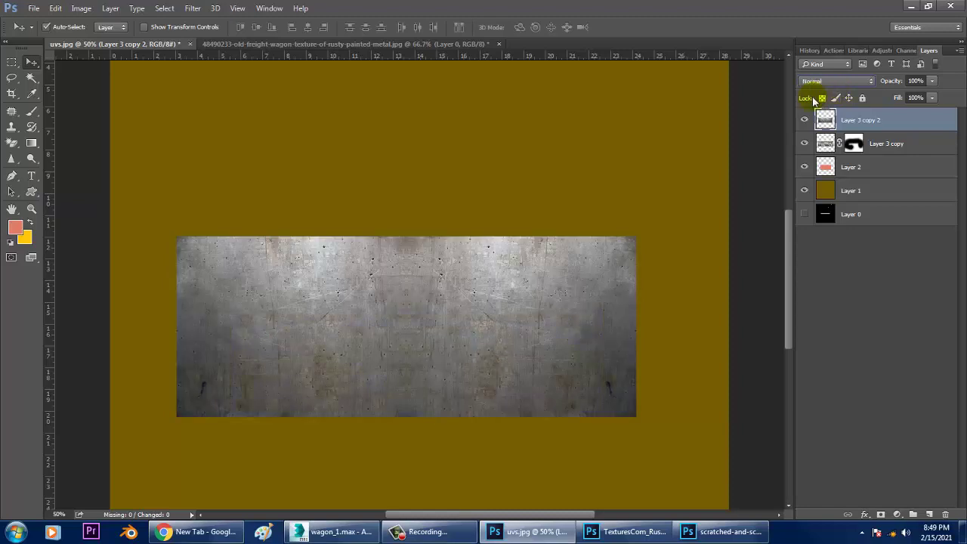
pyautogui.click(933, 80)
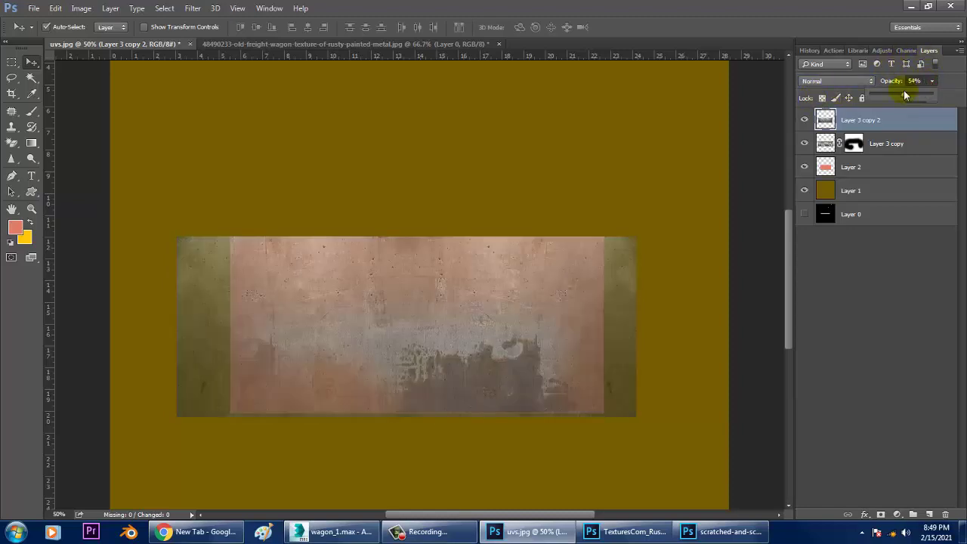
pyautogui.moveTo(904, 95); pyautogui.dragTo(881, 91)
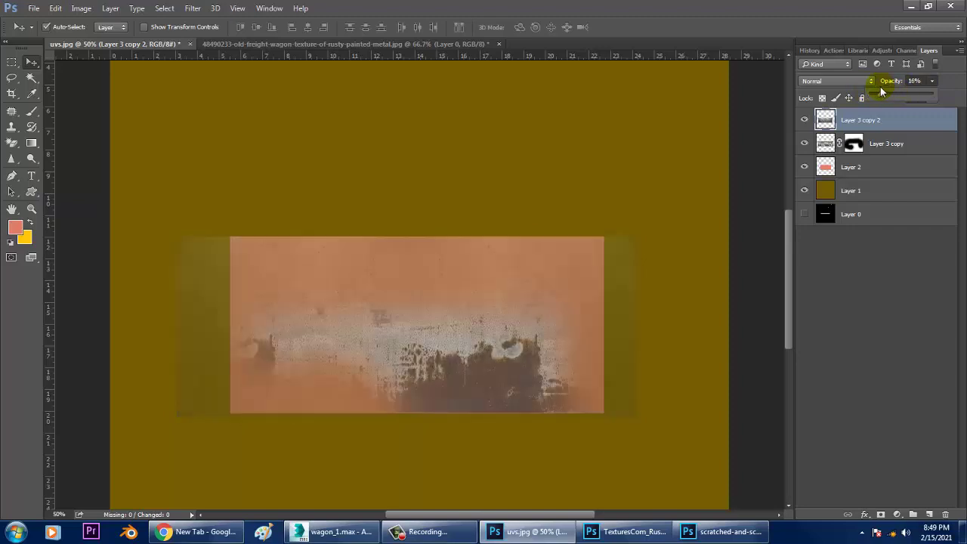
pyautogui.click(886, 143)
# Lower Layer 3 copy's opacity to 35%, fine-tune Layer 3 copy 2, and check the UV wireframe
pyautogui.click(932, 99)
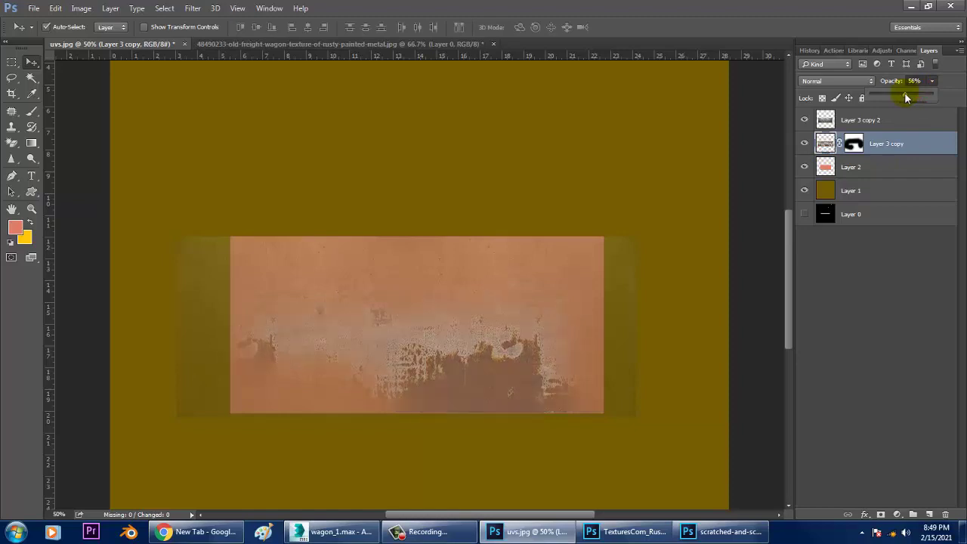
pyautogui.moveTo(899, 97); pyautogui.dragTo(892, 97)
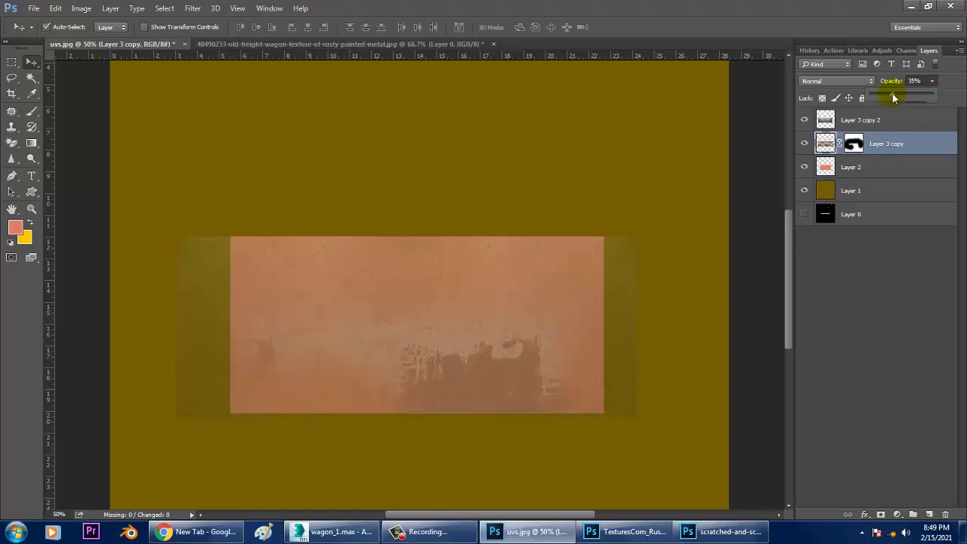
pyautogui.click(883, 121)
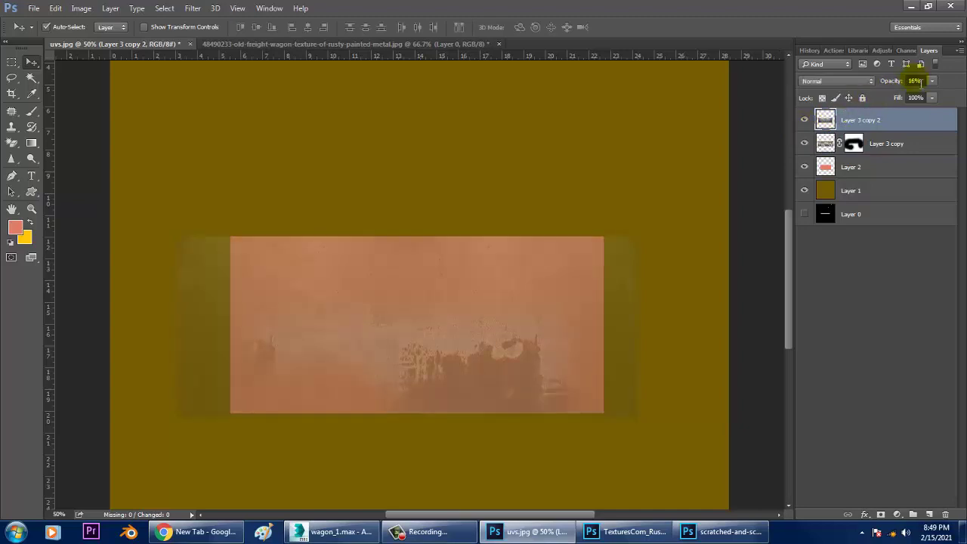
pyautogui.click(932, 81)
pyautogui.moveTo(911, 92); pyautogui.dragTo(909, 92)
pyautogui.click(805, 214)
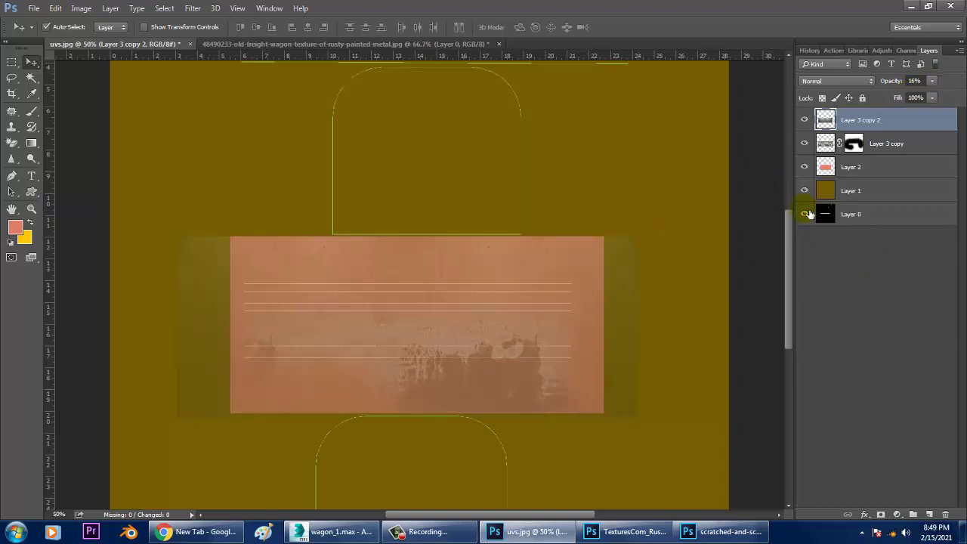
pyautogui.click(805, 215)
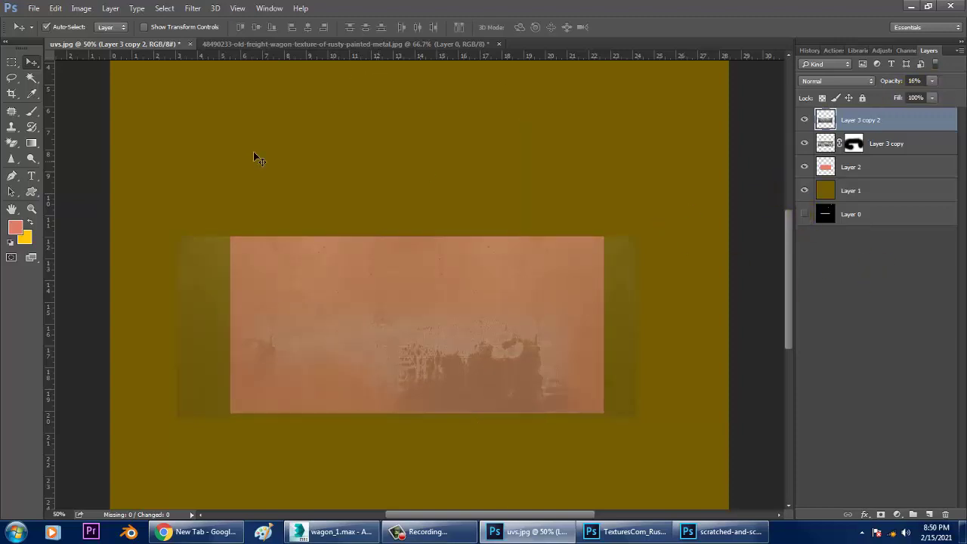
# Sample the red paint colour from the rusty freight wagon photo
pyautogui.click(832, 168)
pyautogui.click(257, 44)
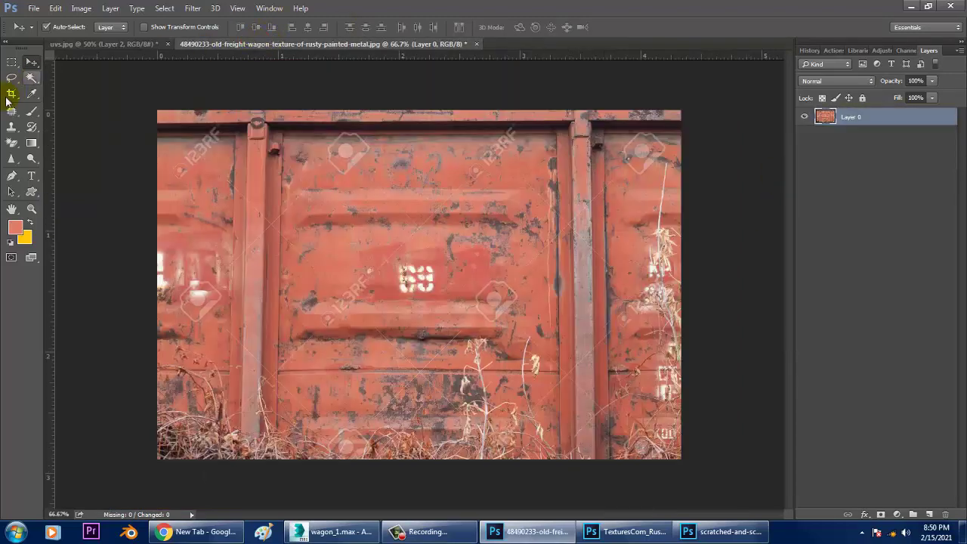
pyautogui.click(34, 94)
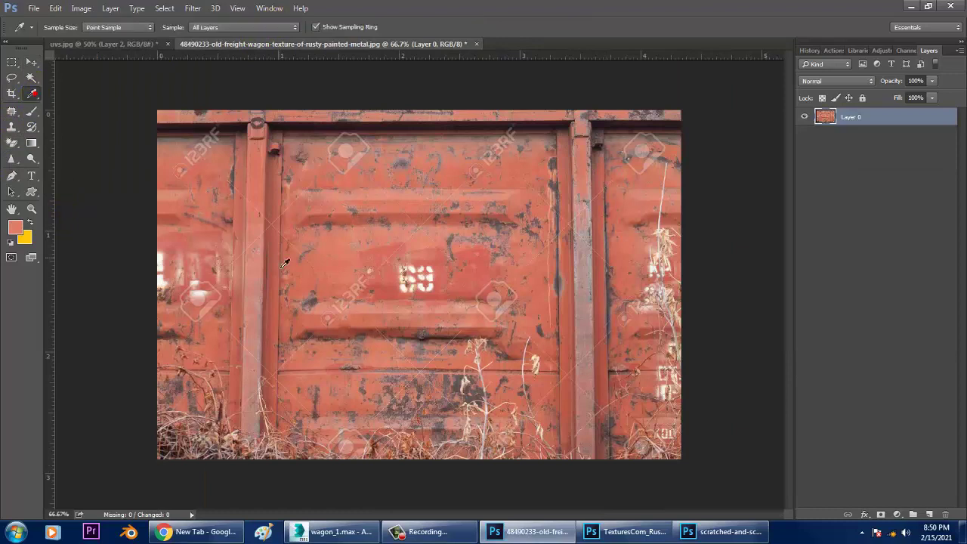
pyautogui.click(393, 257)
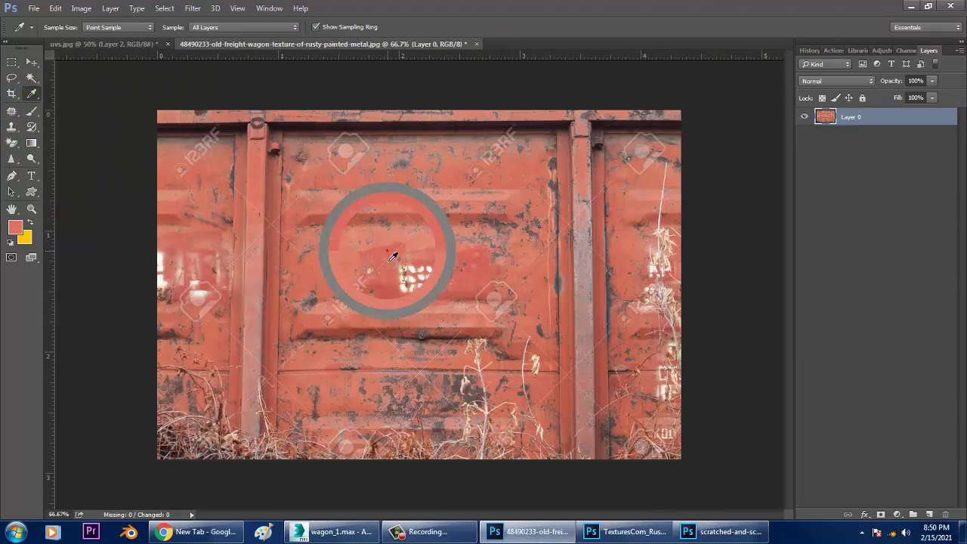
pyautogui.click(128, 45)
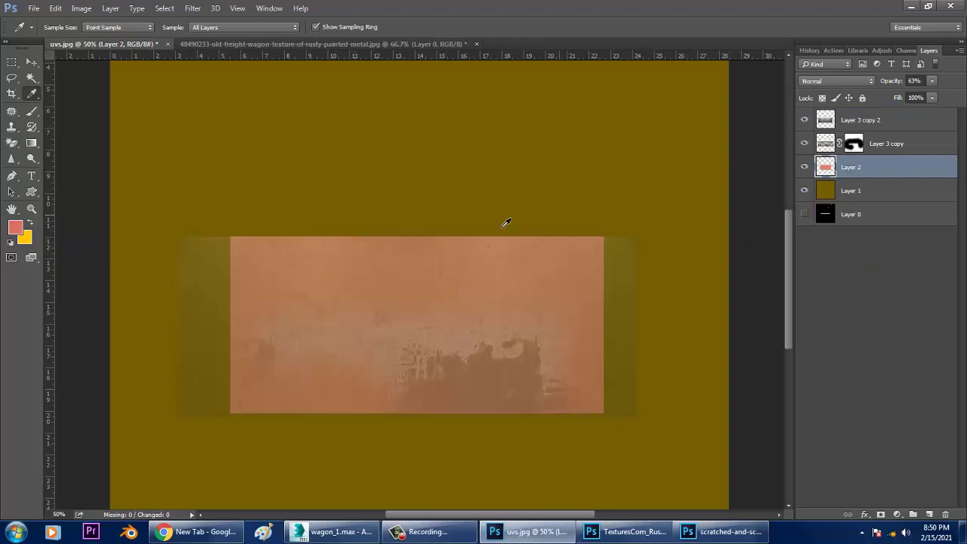
# Add a new layer above Layer 1 and fill Layer 2's shape with the sampled red
pyautogui.click(12, 63)
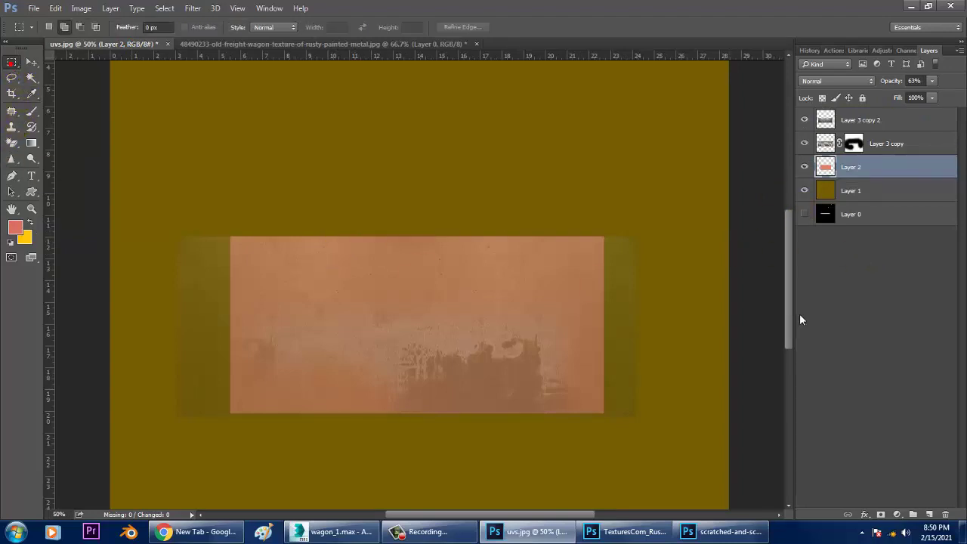
pyautogui.click(853, 215)
pyautogui.click(858, 191)
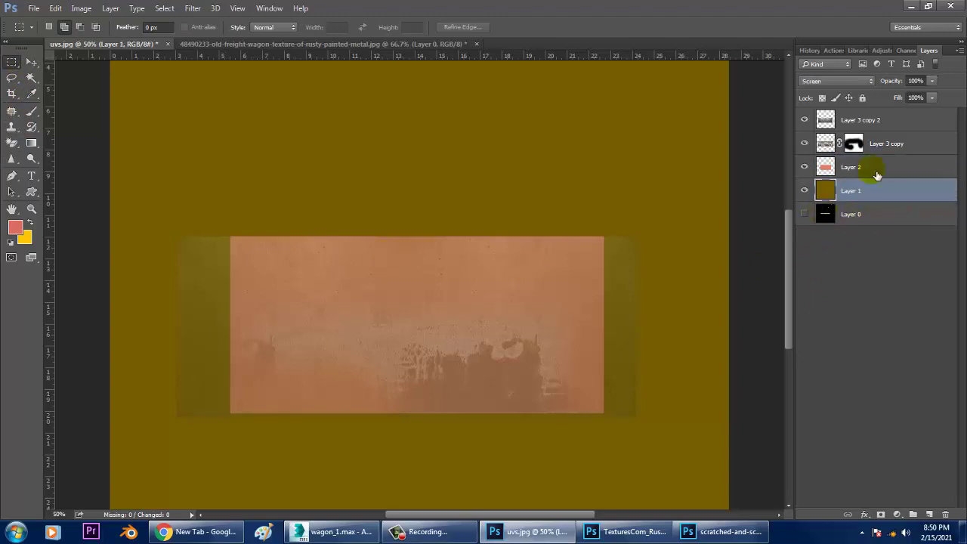
pyautogui.click(931, 516)
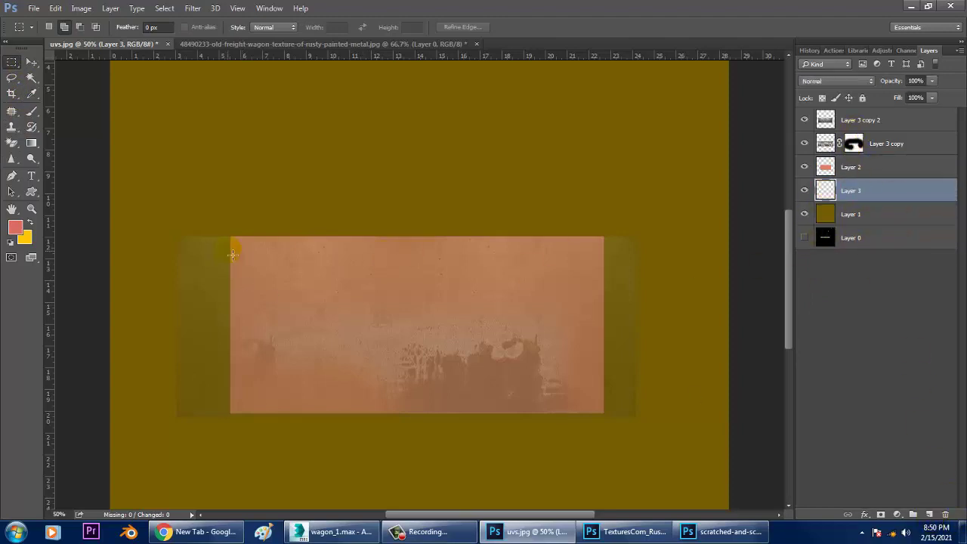
pyautogui.keyDown('ctrl'); pyautogui.click(827, 169); pyautogui.keyUp('ctrl')
pyautogui.hotkey('alt', 'BackSpace')
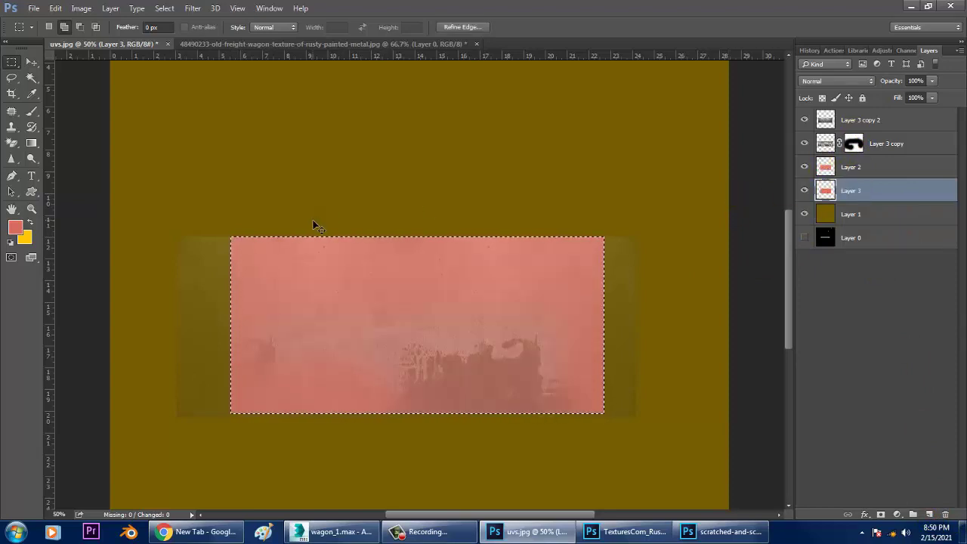
pyautogui.hotkey('ctrl', 'd')
# Cancel a first Save As attempt and make sure the UV wireframe layer is hidden
pyautogui.click(33, 9)
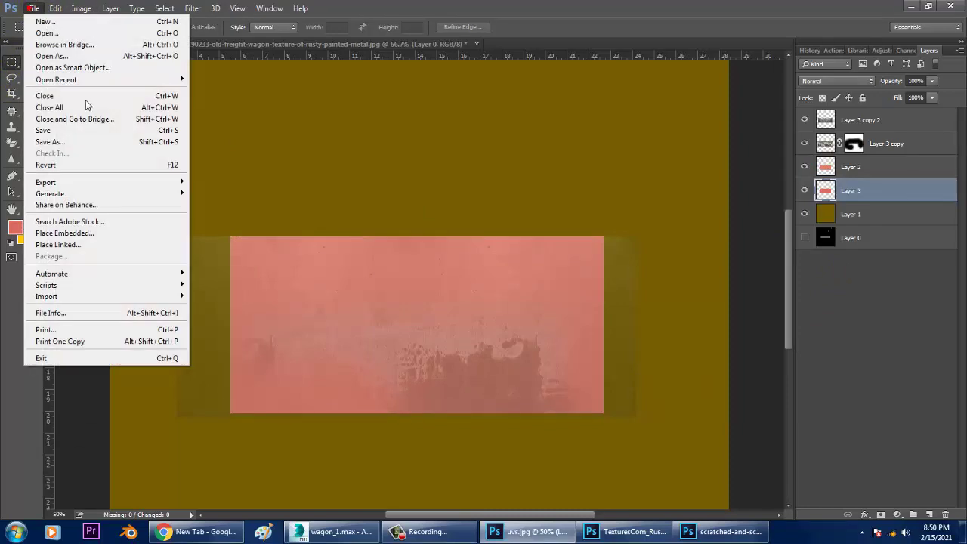
pyautogui.click(110, 144)
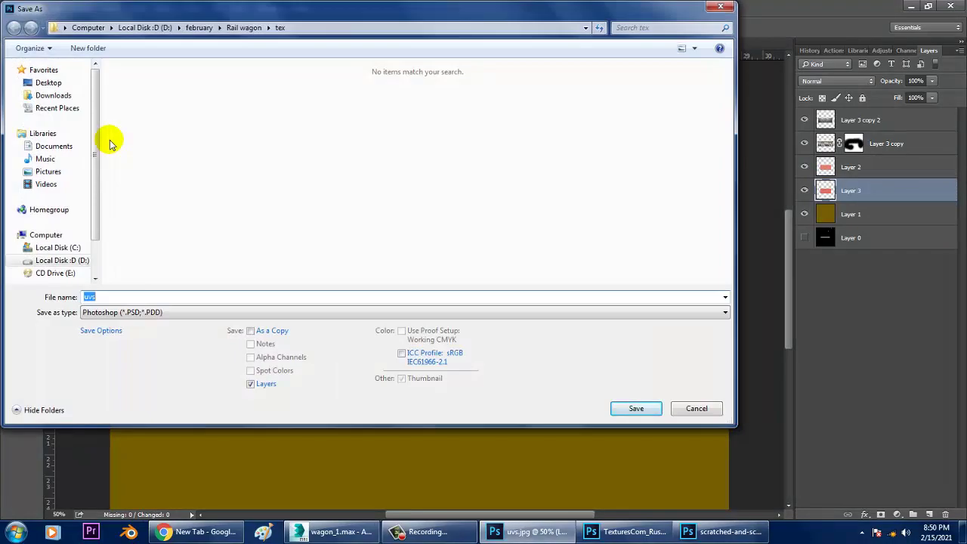
pyautogui.click(696, 409)
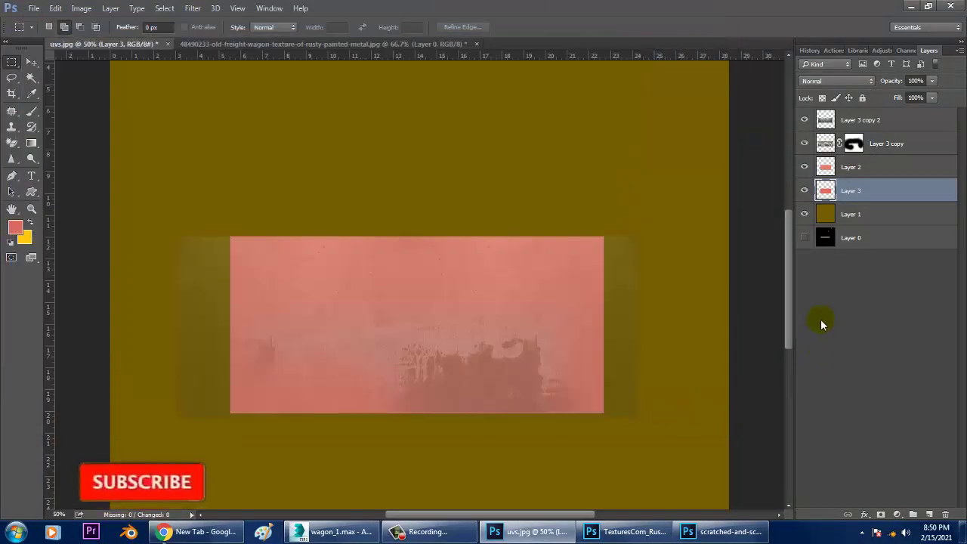
pyautogui.click(805, 238)
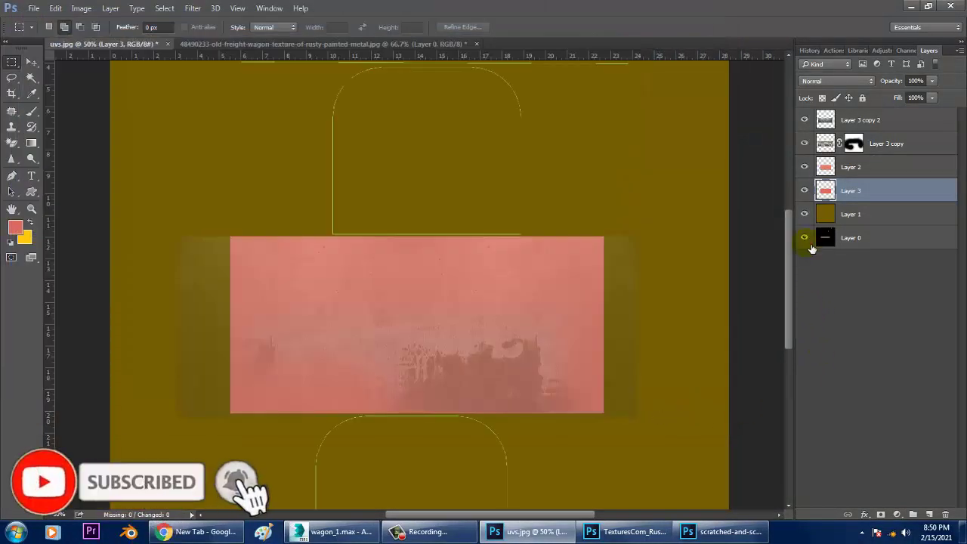
pyautogui.click(809, 246)
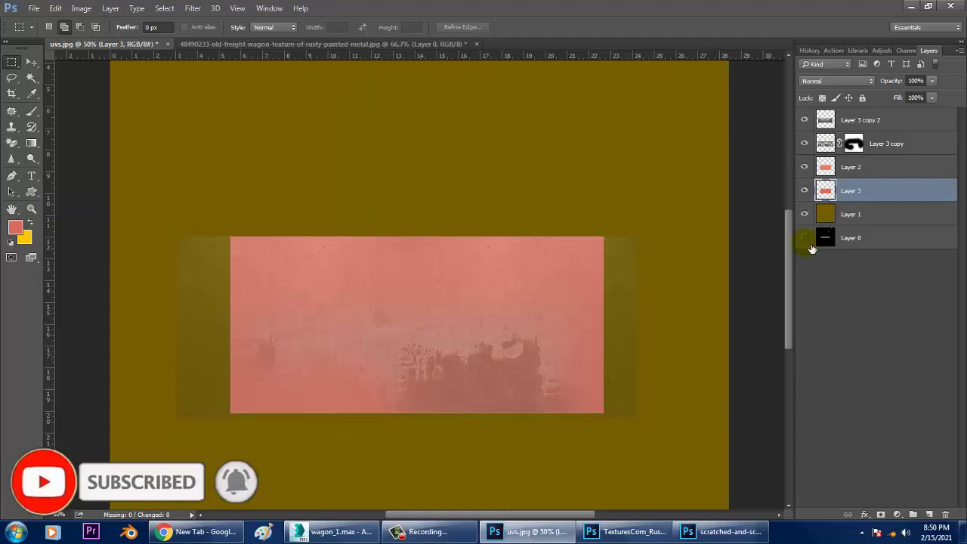
# Save the texture as JPEG 'tex 1' at maximum quality 12
pyautogui.click(34, 9)
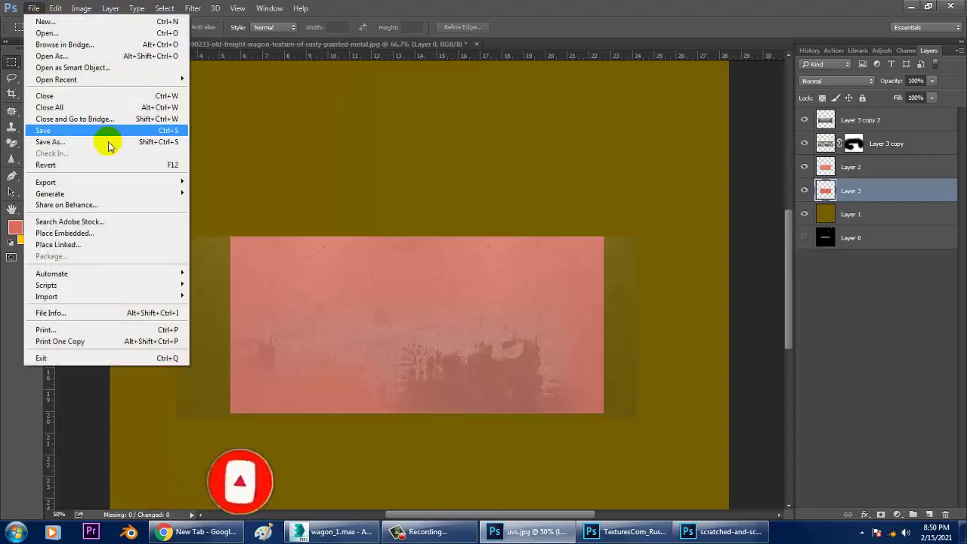
pyautogui.click(91, 148)
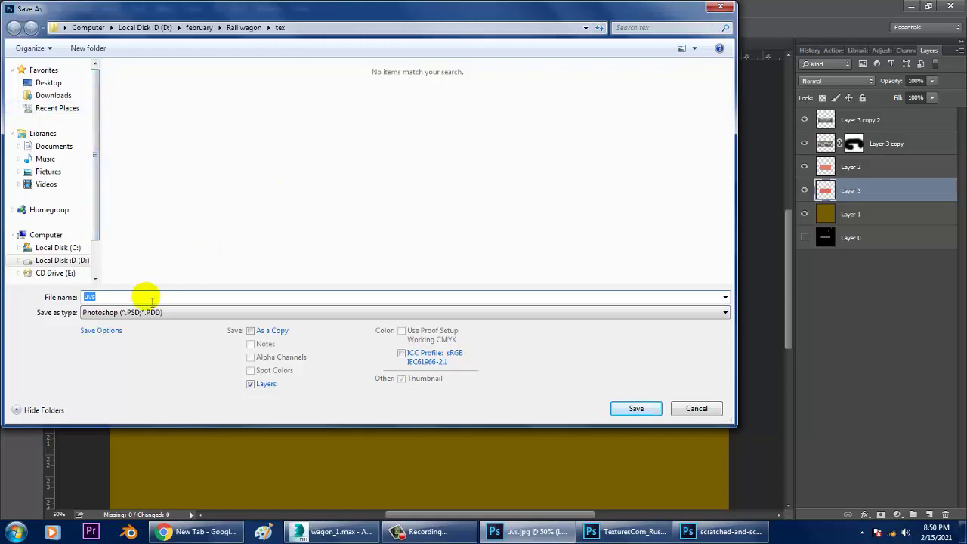
pyautogui.write('tex')
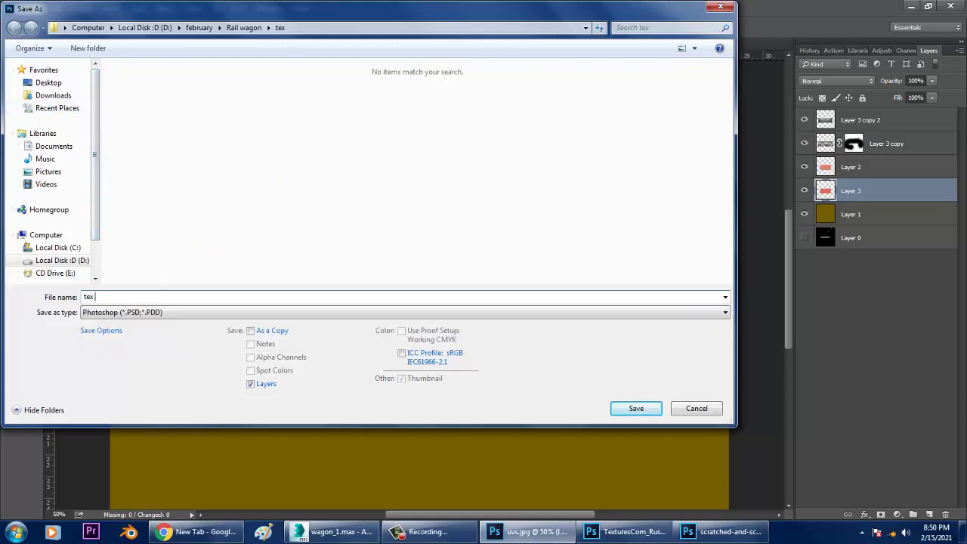
pyautogui.write(' 1')
pyautogui.press('Tab')
pyautogui.press('j')
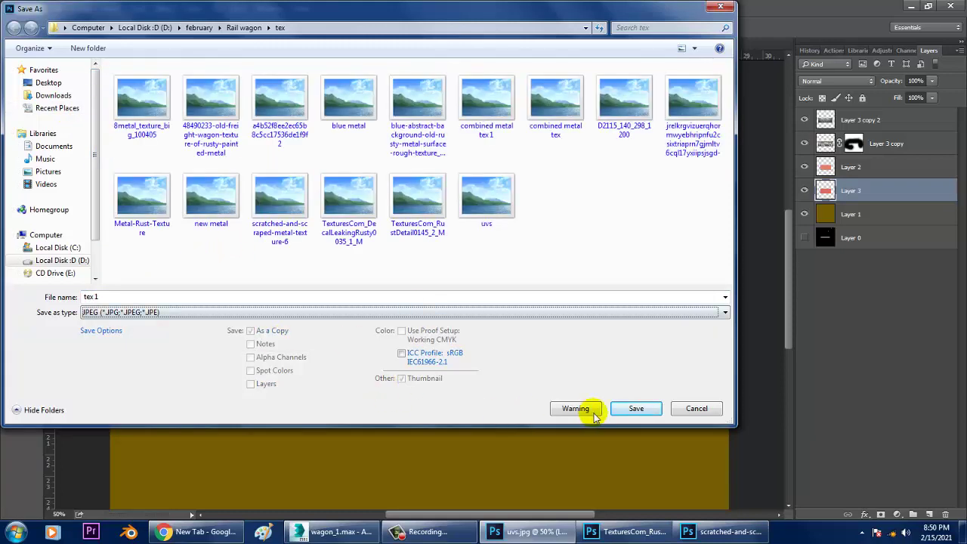
pyautogui.click(637, 409)
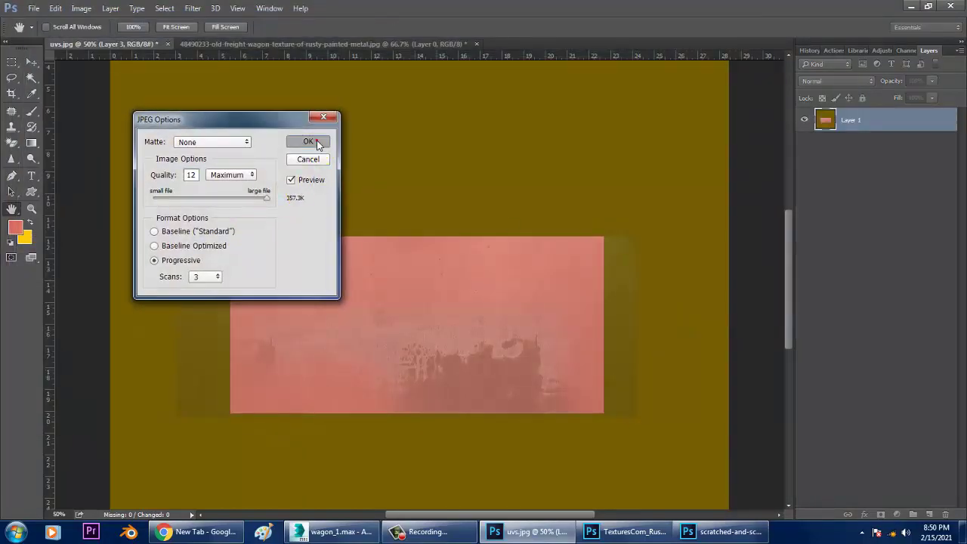
pyautogui.click(310, 143)
pyautogui.click(342, 532)
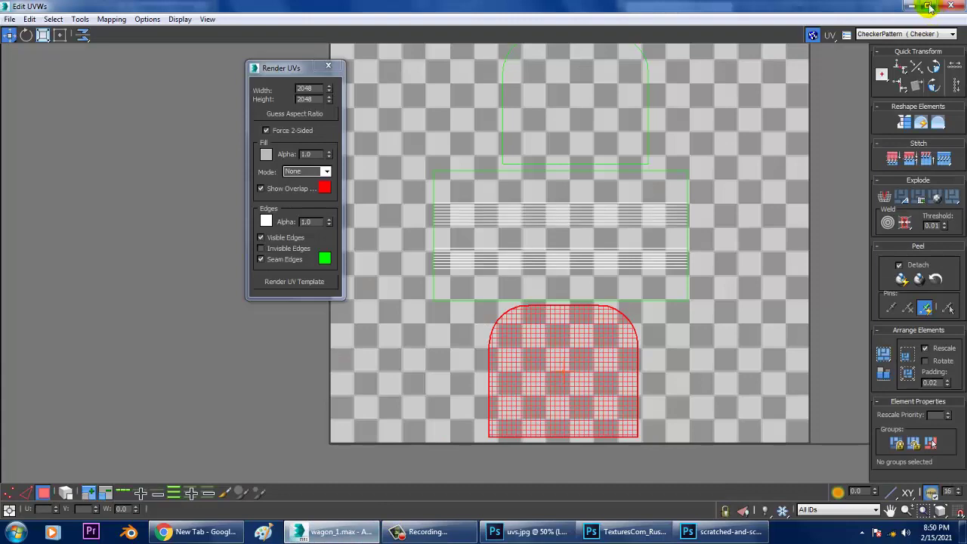
# Minimize the Edit UVWs and Render Map windows and maximize the perspective viewport
pyautogui.click(930, 6)
pyautogui.click(445, 121)
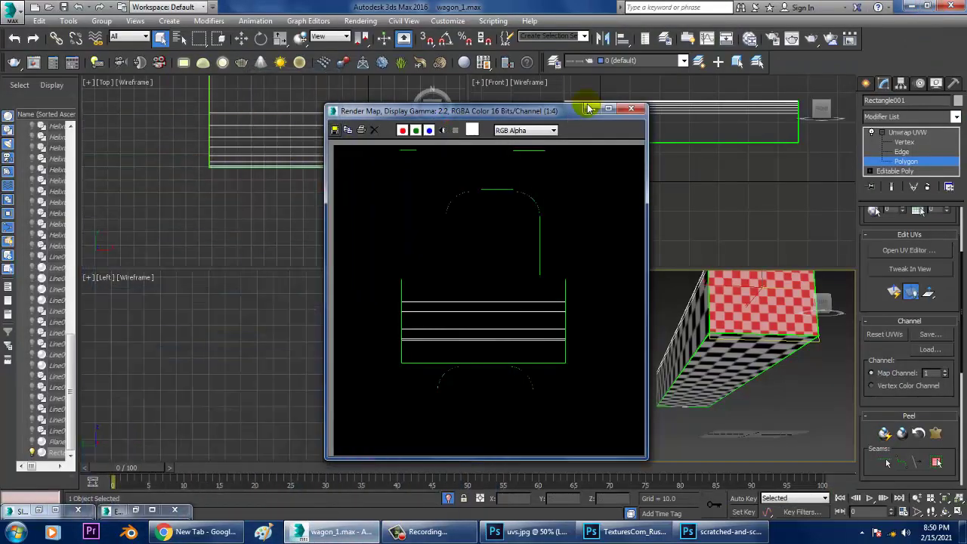
pyautogui.click(591, 108)
pyautogui.hotkey('alt', 'w')
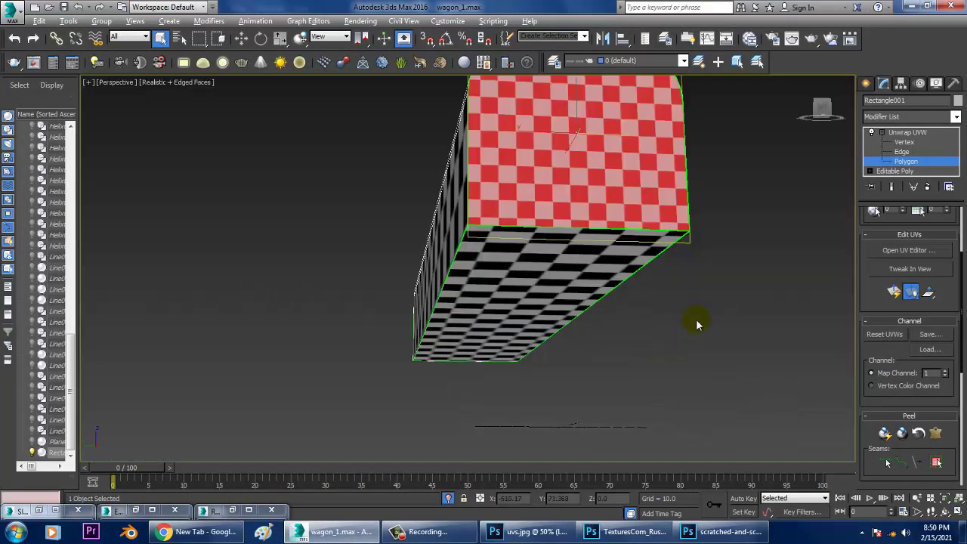
pyautogui.moveTo(697, 319)
pyautogui.keyDown('alt'); pyautogui.mouseDown(button='middle')
pyautogui.moveTo(633, 291)
pyautogui.moveTo(504, 313)
pyautogui.moveTo(613, 310)
pyautogui.moveTo(464, 298)
pyautogui.moveTo(575, 302)
pyautogui.mouseUp(button='middle'); pyautogui.keyUp('alt')
# Exit Polygon level, Unhide All to show the whole wagon, and open the Slate Material Editor
pyautogui.click(907, 133)
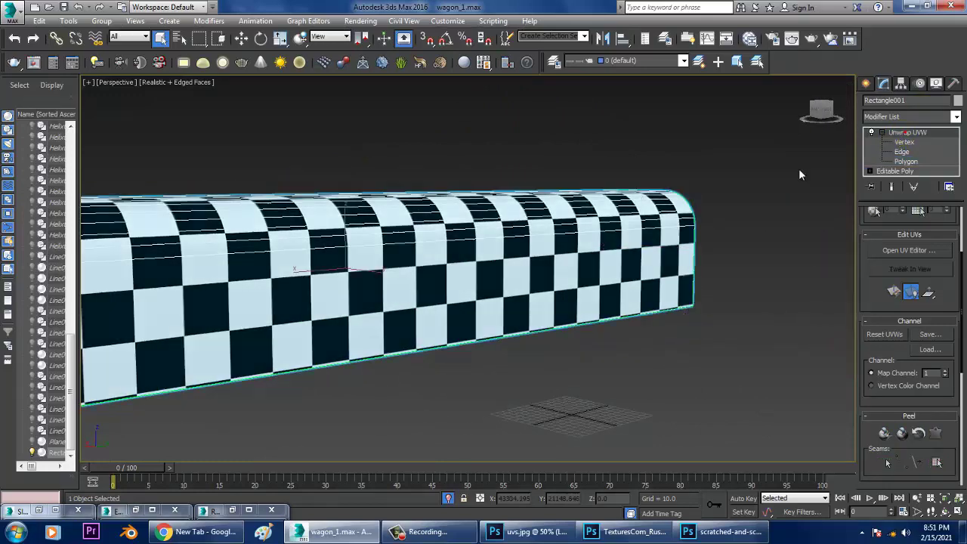
pyautogui.rightClick(602, 143)
pyautogui.click(627, 53)
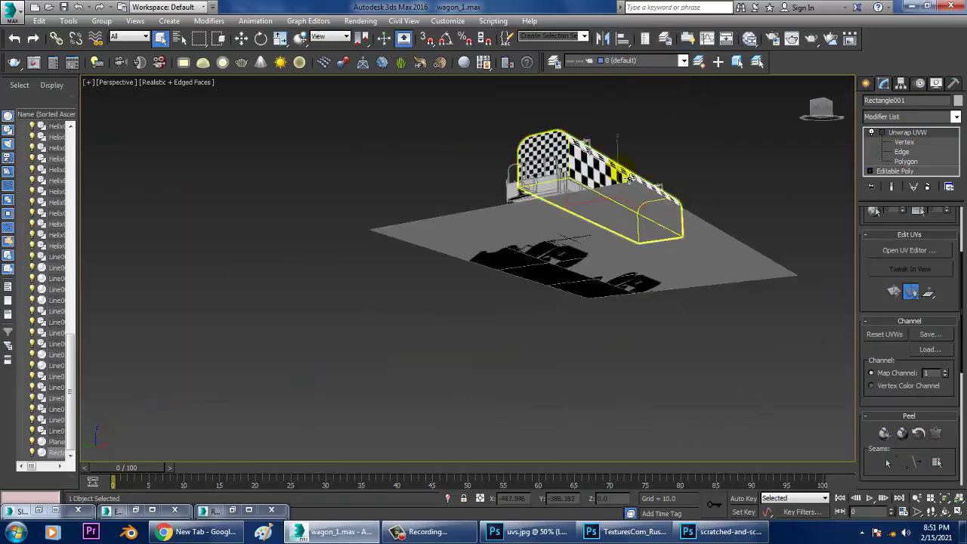
pyautogui.keyDown('alt'); pyautogui.moveTo(630, 179); pyautogui.dragTo(536, 289, button='middle'); pyautogui.keyUp('alt')
pyautogui.scroll(3, 536, 289)
pyautogui.scroll(3, 535, 289)
pyautogui.scroll(2, 536, 289)
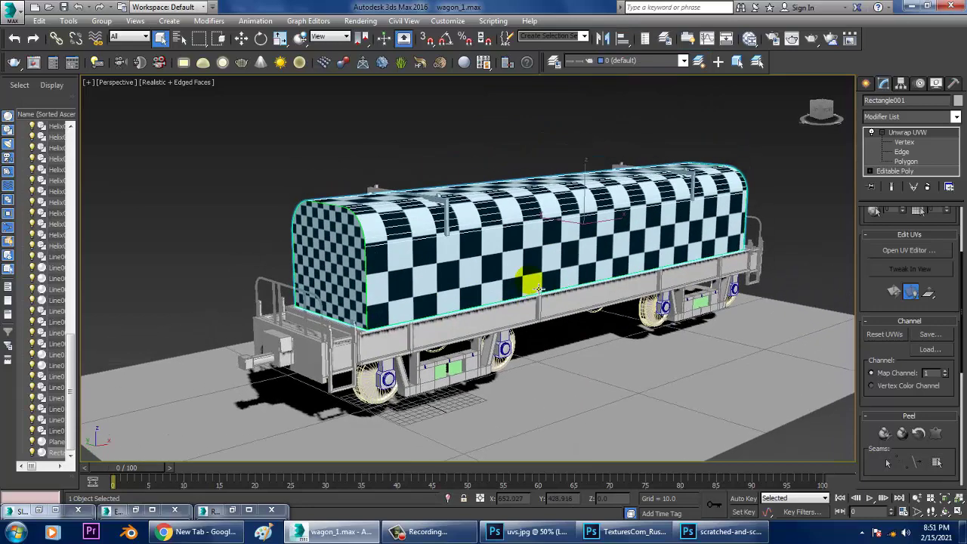
pyautogui.press('m')
pyautogui.moveTo(514, 280); pyautogui.dragTo(449, 140, button='middle')
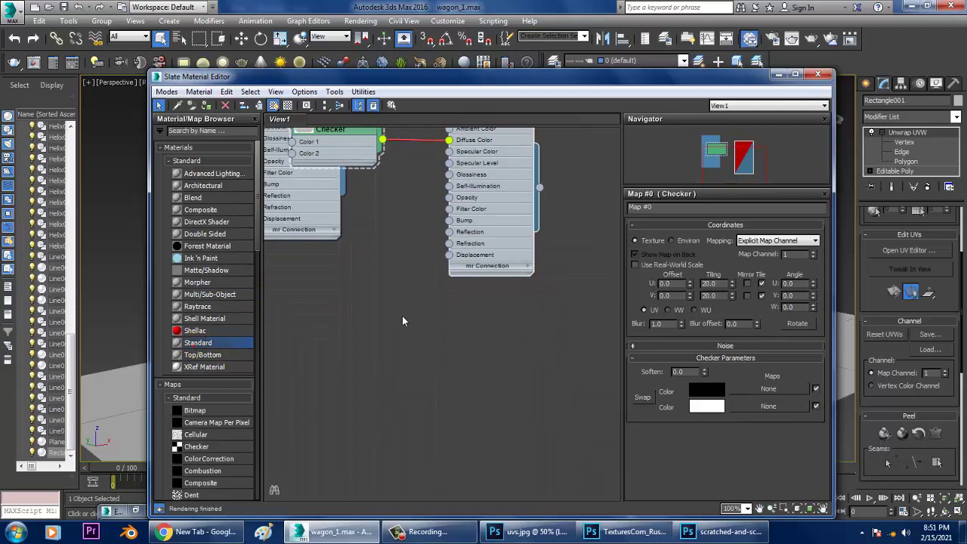
# Create a new Standard material node and add a Bitmap map to its Diffuse
pyautogui.moveTo(195, 352); pyautogui.dragTo(402, 316)
pyautogui.click(713, 300)
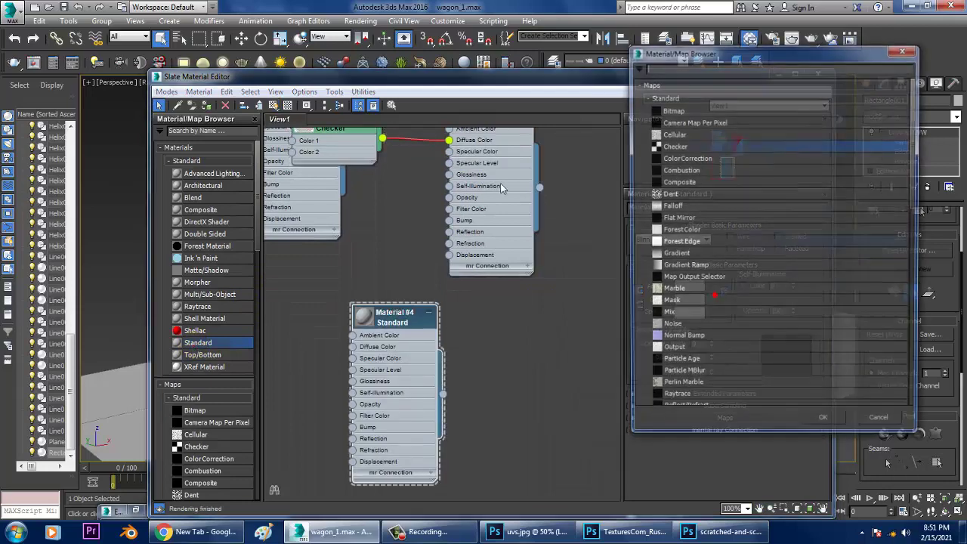
pyautogui.doubleClick(672, 102)
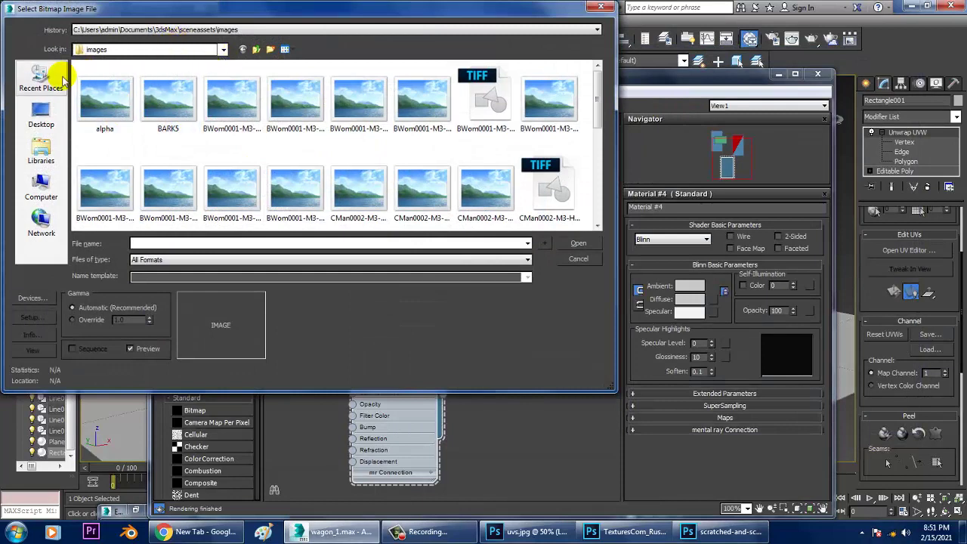
# Load D:\february\Rail wagon\tex\tex 1 as the diffuse bitmap
pyautogui.click(44, 192)
pyautogui.doubleClick(259, 107)
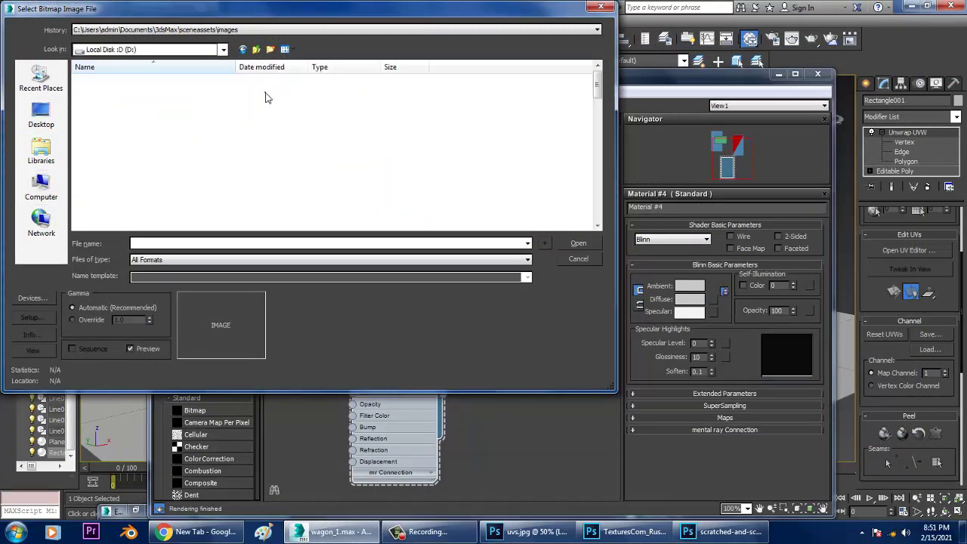
pyautogui.doubleClick(106, 92)
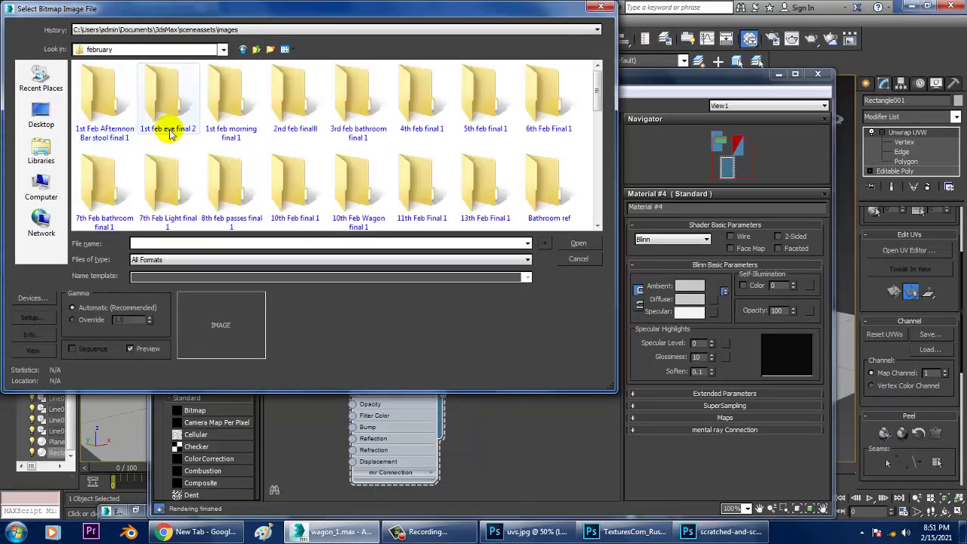
pyautogui.scroll(-5, 225, 102)
pyautogui.doubleClick(286, 87)
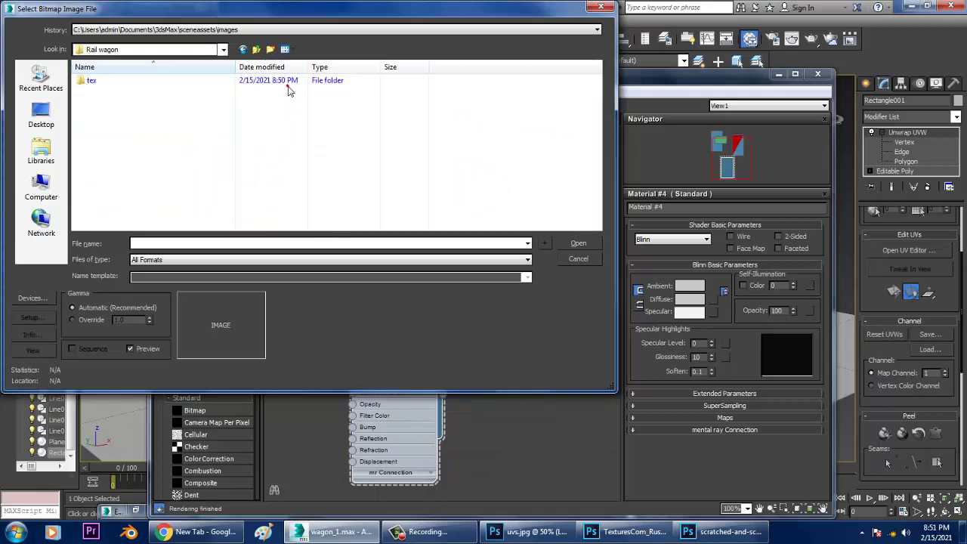
pyautogui.doubleClick(112, 86)
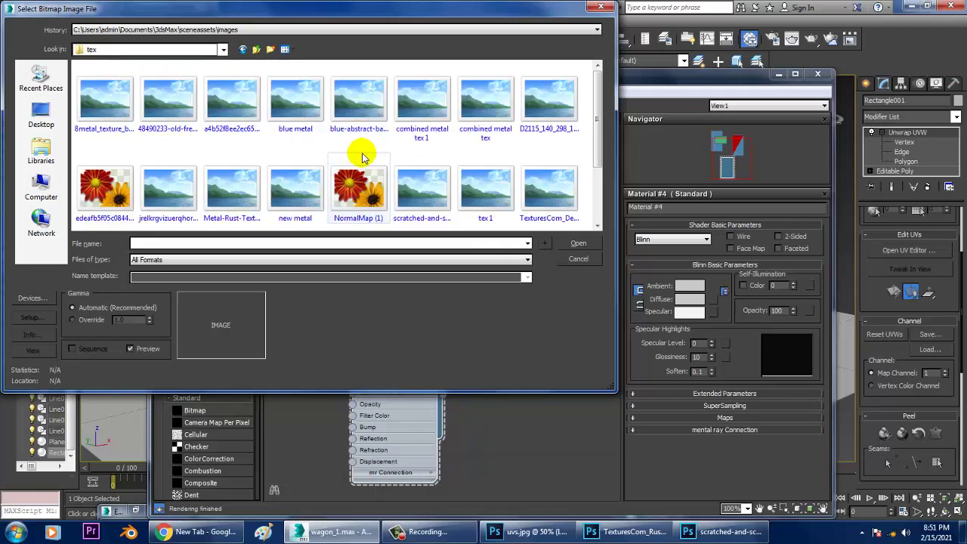
pyautogui.click(351, 113)
pyautogui.click(461, 212)
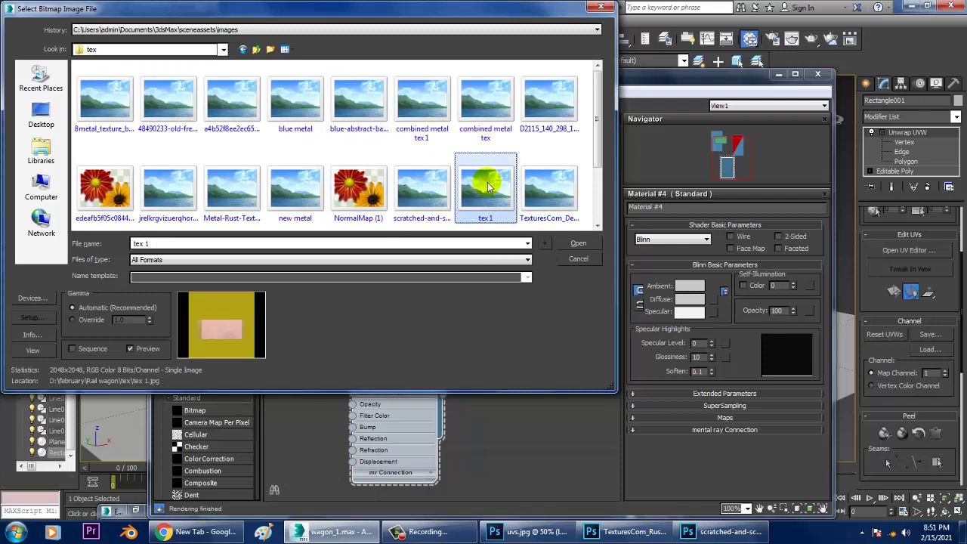
pyautogui.doubleClick(488, 186)
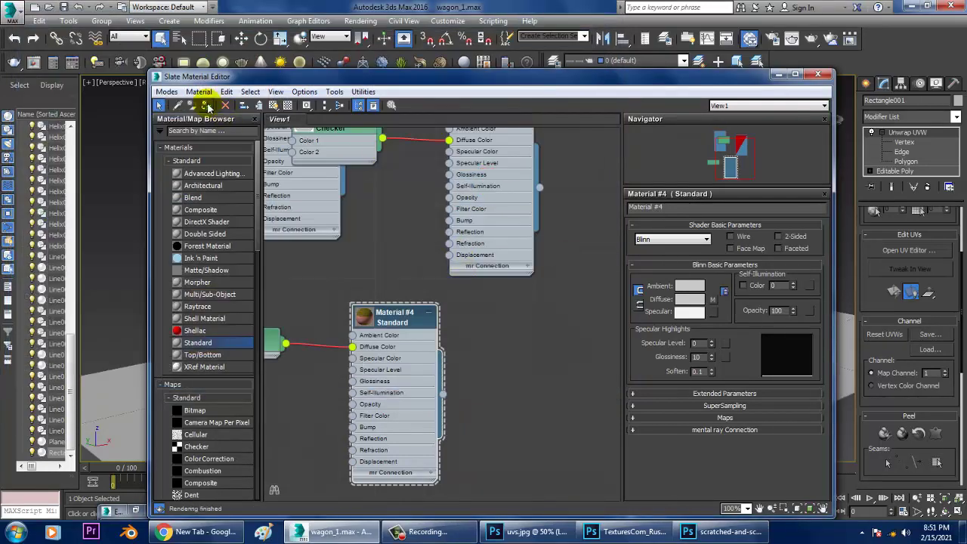
# Assign the material to the wagon body and show its map in the viewport
pyautogui.click(207, 105)
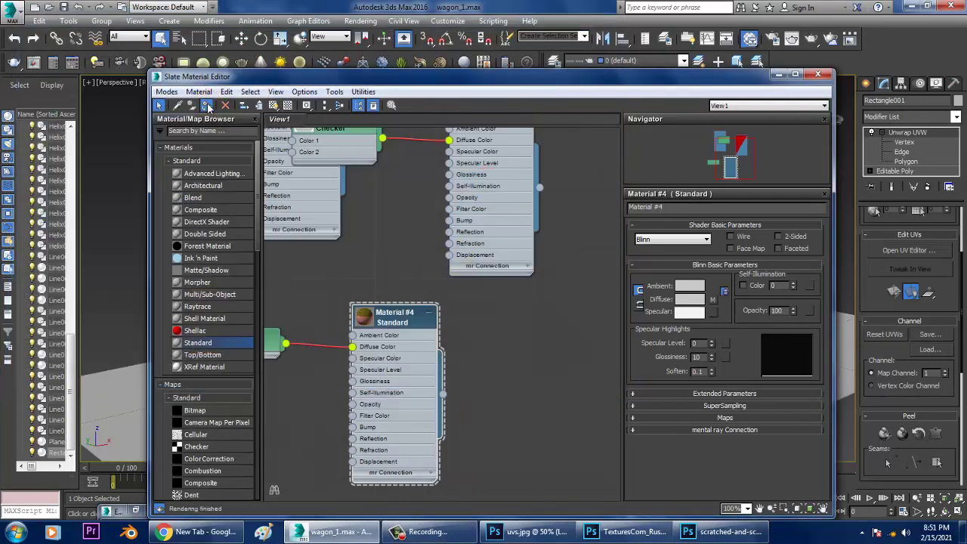
pyautogui.click(779, 74)
pyautogui.click(535, 128)
# View the wagon from its rear end and select the tank body with the Move tool
pyautogui.scroll(5, 581, 240)
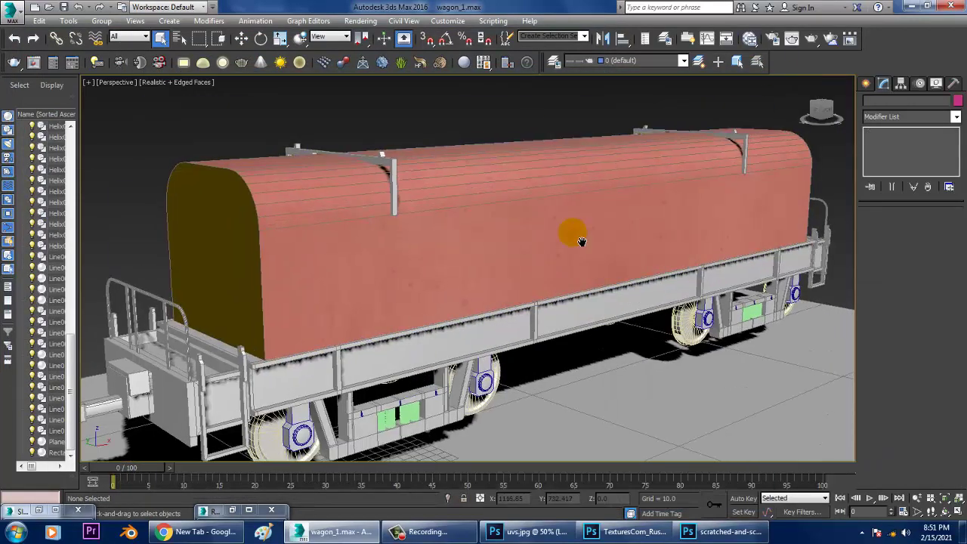
pyautogui.scroll(2, 580, 240)
pyautogui.scroll(-4, 492, 281)
pyautogui.moveTo(594, 246)
pyautogui.keyDown('alt'); pyautogui.mouseDown(button='middle')
pyautogui.moveTo(671, 254)
pyautogui.moveTo(398, 242)
pyautogui.mouseUp(button='middle'); pyautogui.keyUp('alt')
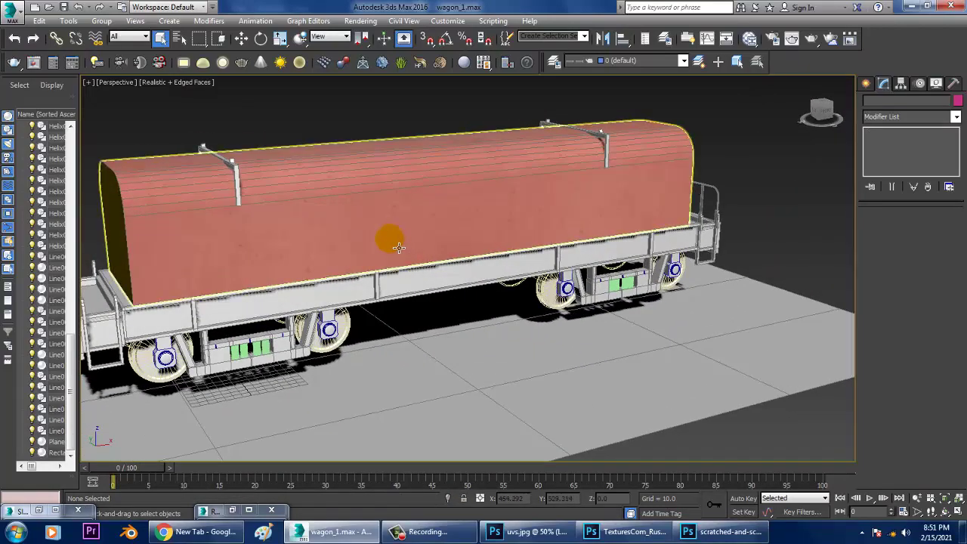
pyautogui.click(399, 247)
pyautogui.press('w')
pyautogui.moveTo(548, 195)
pyautogui.keyDown('alt'); pyautogui.mouseDown(button='middle')
pyautogui.moveTo(571, 213)
pyautogui.moveTo(607, 195)
pyautogui.mouseUp(button='middle'); pyautogui.keyUp('alt')
pyautogui.scroll(2, 590, 215)
pyautogui.scroll(-2, 579, 184)
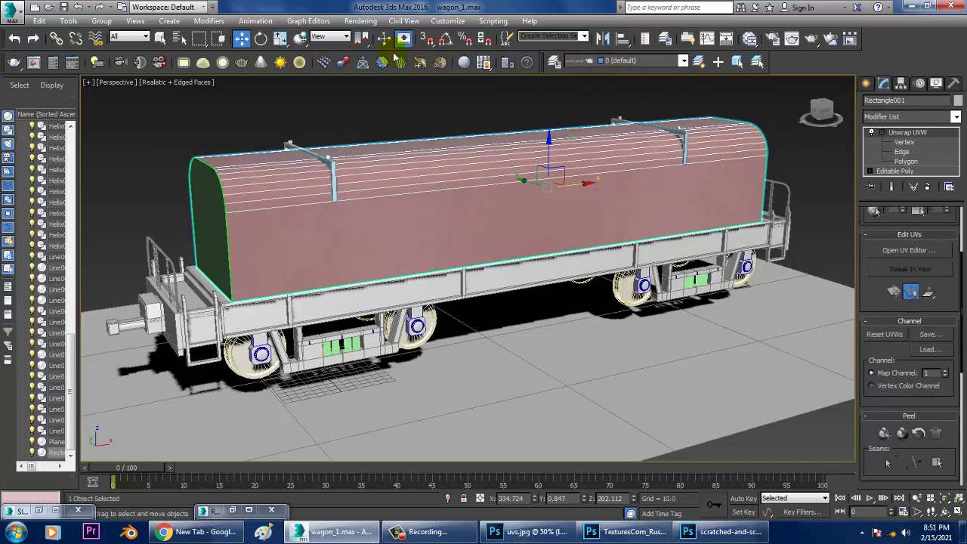
# Set angle snap to 90 degrees, rotate the tank body, then nudge it slightly left
pyautogui.rightClick(449, 42)
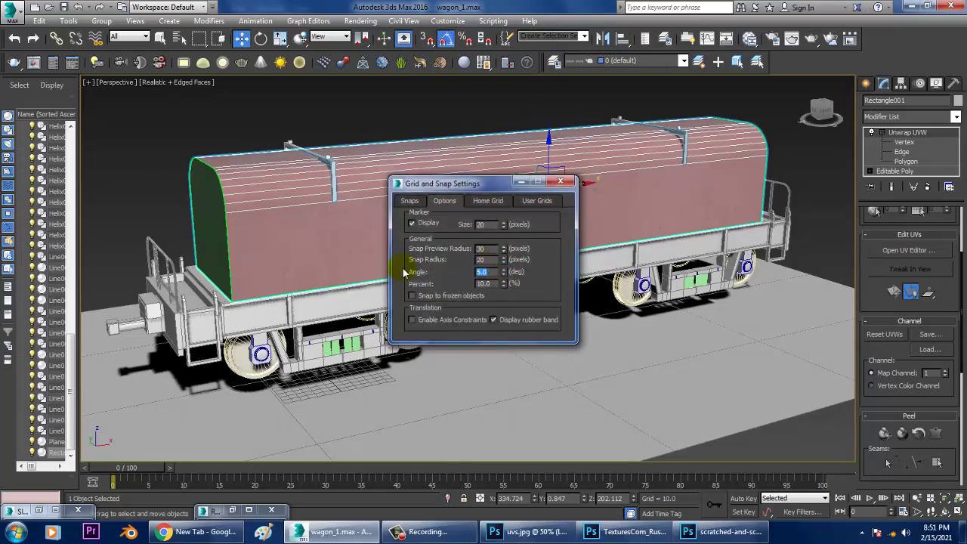
pyautogui.click(565, 182)
pyautogui.press('e')
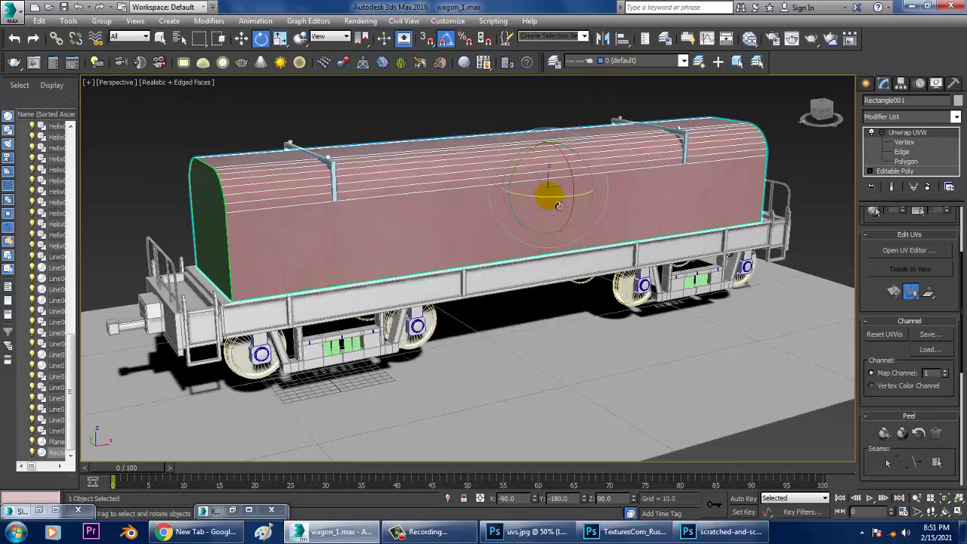
pyautogui.moveTo(558, 205)
pyautogui.mouseDown()
pyautogui.moveTo(567, 195)
pyautogui.moveTo(503, 213)
pyautogui.mouseUp()
pyautogui.press('w')
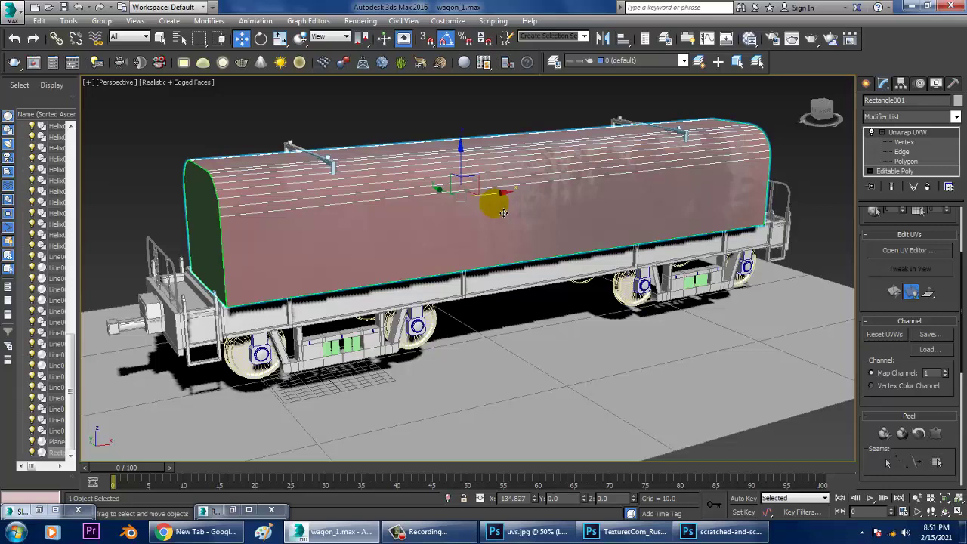
pyautogui.moveTo(504, 213); pyautogui.dragTo(503, 214)
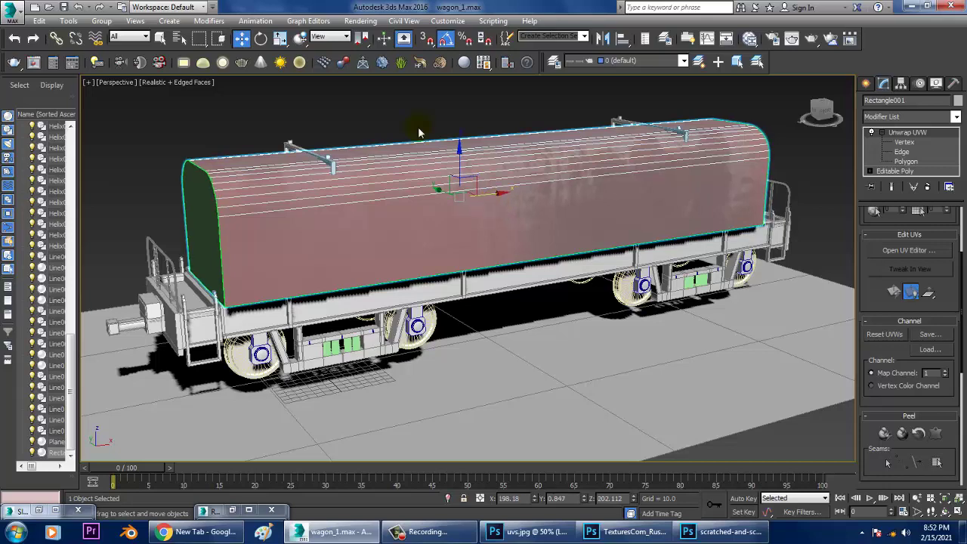
pyautogui.click(403, 107)
pyautogui.scroll(1, 512, 226)
pyautogui.scroll(4, 514, 230)
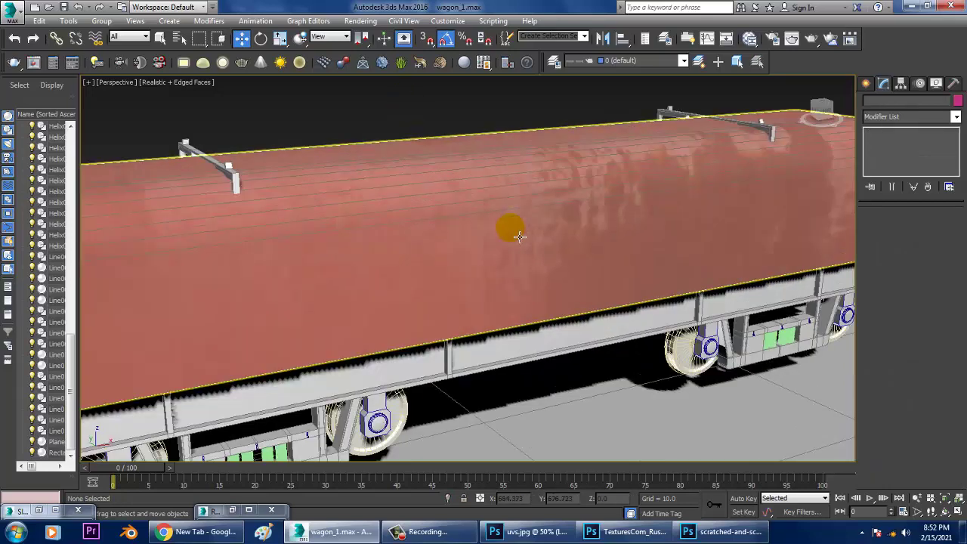
pyautogui.moveTo(519, 236)
pyautogui.keyDown('alt'); pyautogui.mouseDown(button='middle')
pyautogui.moveTo(636, 235)
pyautogui.moveTo(705, 223)
pyautogui.moveTo(559, 244)
pyautogui.moveTo(557, 257)
pyautogui.mouseUp(button='middle'); pyautogui.keyUp('alt')
pyautogui.scroll(3, 490, 309)
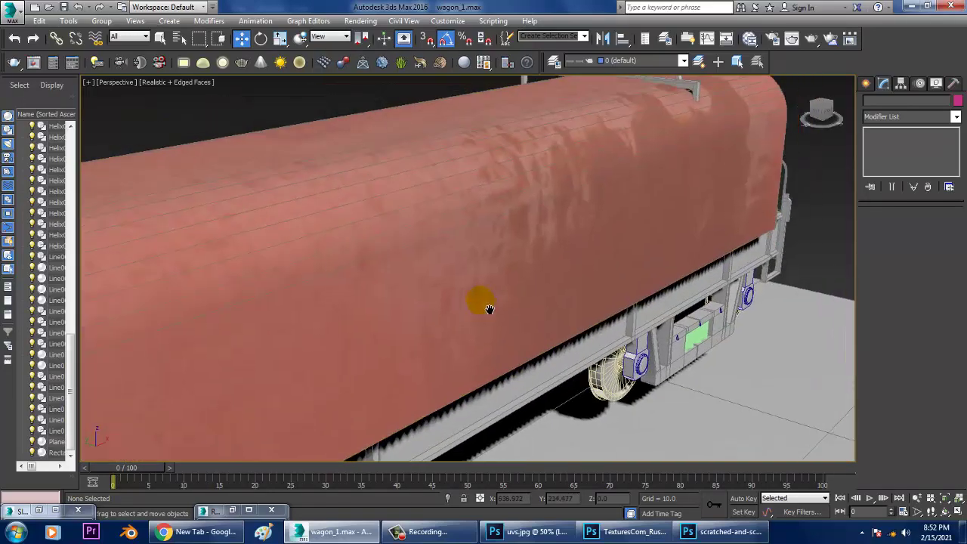
pyautogui.moveTo(489, 309)
pyautogui.keyDown('alt'); pyautogui.mouseDown(button='middle')
pyautogui.moveTo(595, 262)
pyautogui.moveTo(623, 269)
pyautogui.moveTo(583, 264)
pyautogui.moveTo(536, 289)
pyautogui.moveTo(540, 255)
pyautogui.moveTo(551, 264)
pyautogui.moveTo(506, 179)
pyautogui.mouseUp(button='middle'); pyautogui.keyUp('alt')
pyautogui.scroll(3, 476, 236)
pyautogui.moveTo(503, 292)
pyautogui.mouseDown(button='middle')
pyautogui.moveTo(539, 320)
pyautogui.moveTo(501, 318)
pyautogui.moveTo(527, 345)
pyautogui.mouseUp(button='middle')
pyautogui.scroll(-3, 525, 323)
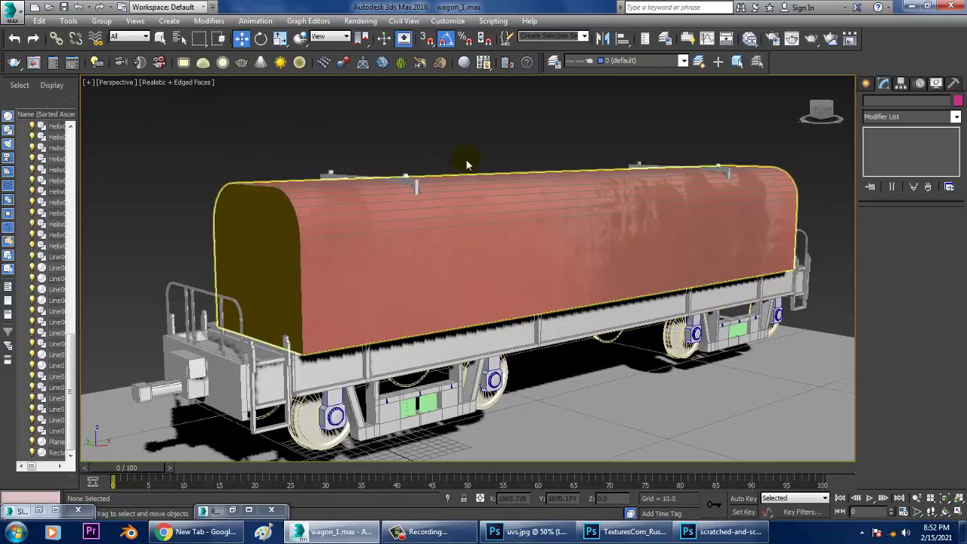